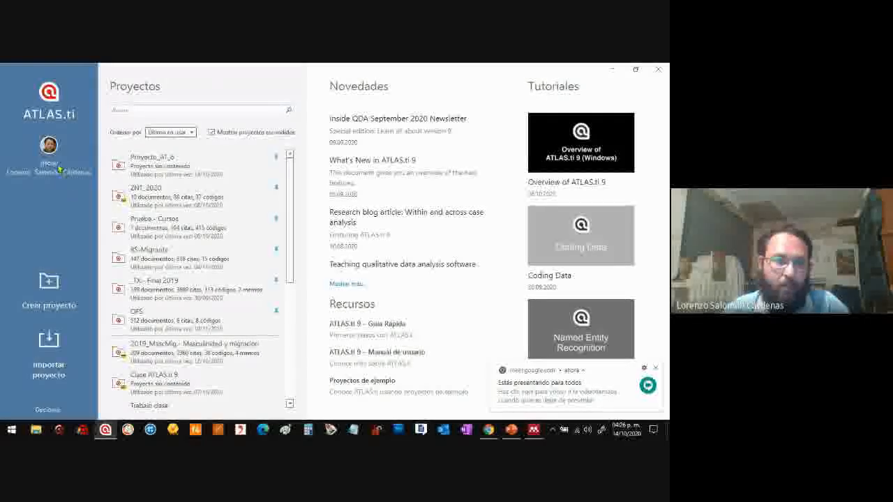
Step: Check the signed-in account's details and look over the list of existing projects
{"action": "left_click", "coordinate": [47, 147]}
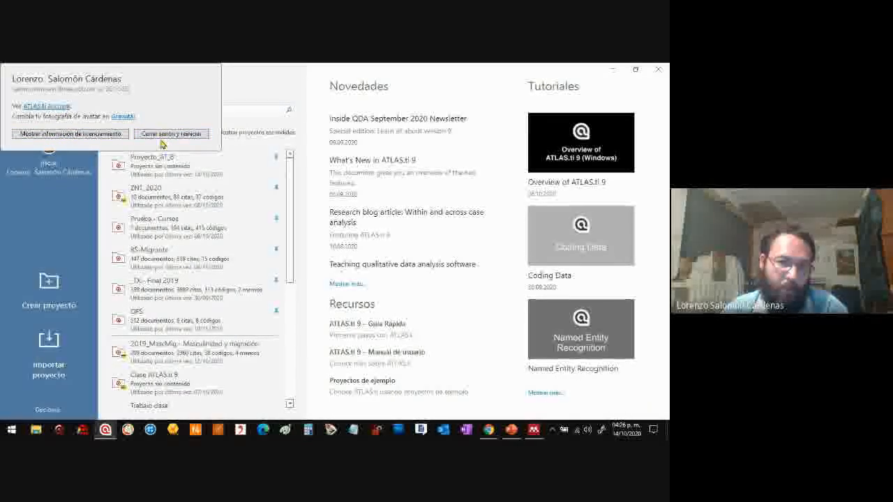
{"action": "left_click", "coordinate": [78, 198]}
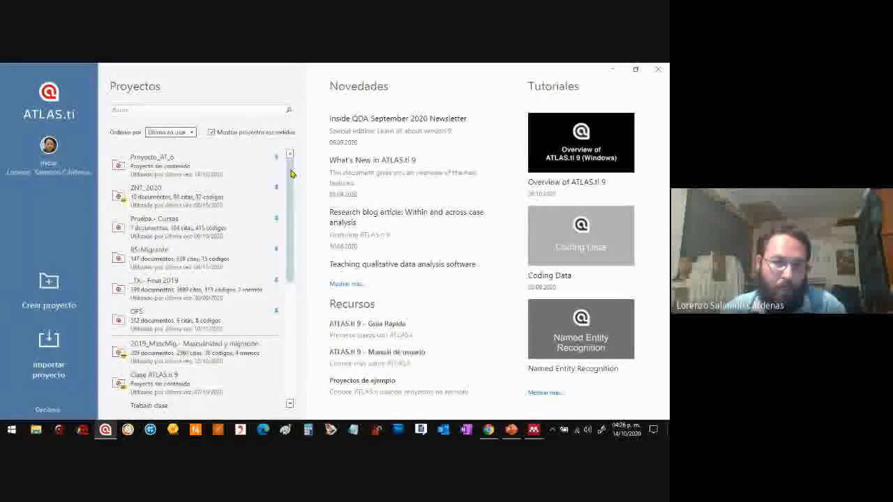
{"action": "left_click_drag", "start_coordinate": [291, 202], "coordinate": [291, 156]}
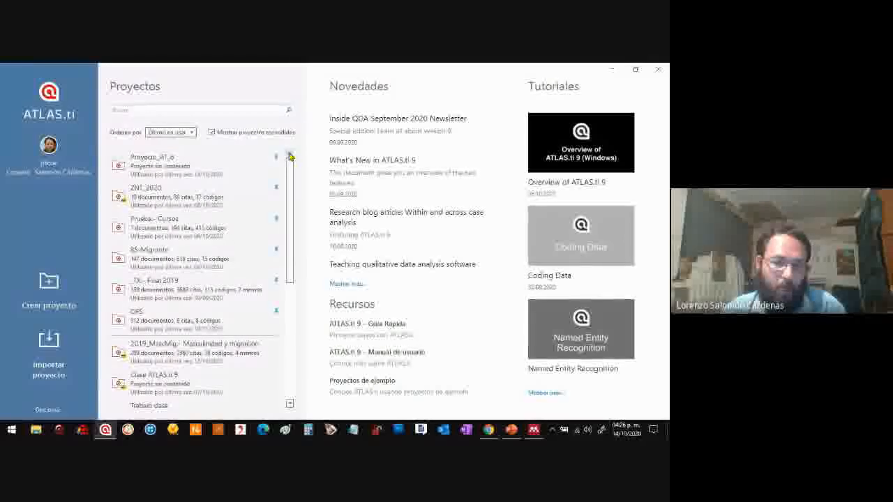
{"action": "mouse_move", "coordinate": [221, 261]}
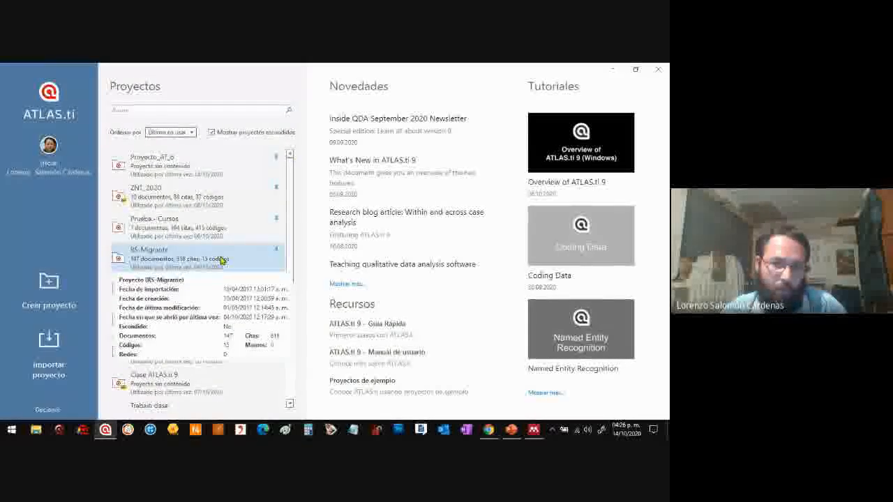
{"action": "mouse_move", "coordinate": [240, 223]}
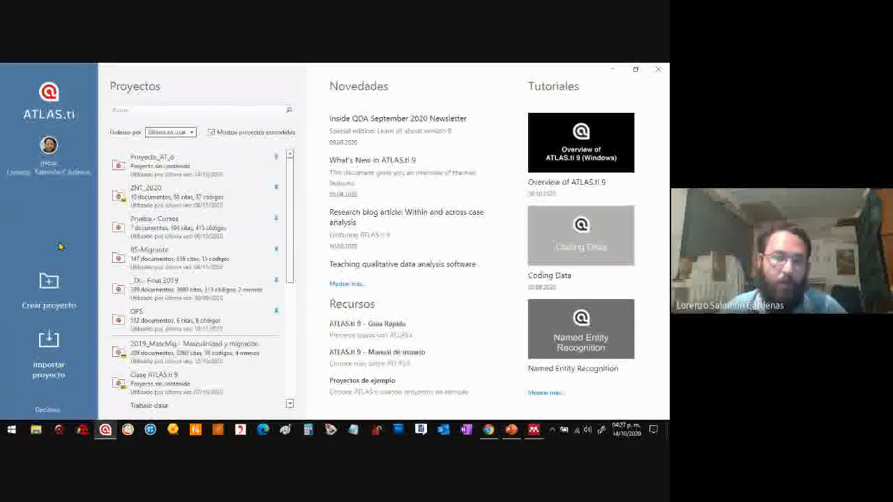
Step: Start a new project, and switch to the Google Meet call to admit the waiting participant before returning to ATLAS.ti
{"action": "left_click", "coordinate": [50, 284]}
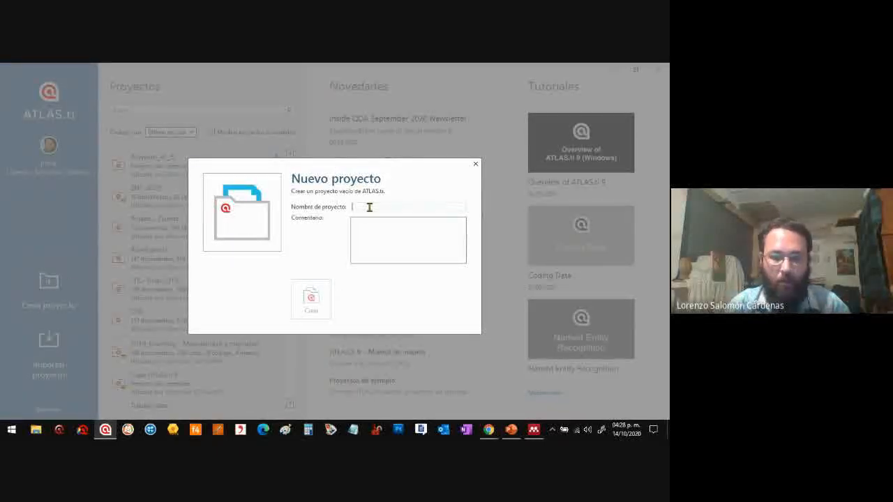
{"action": "key", "text": "alt+Tab"}
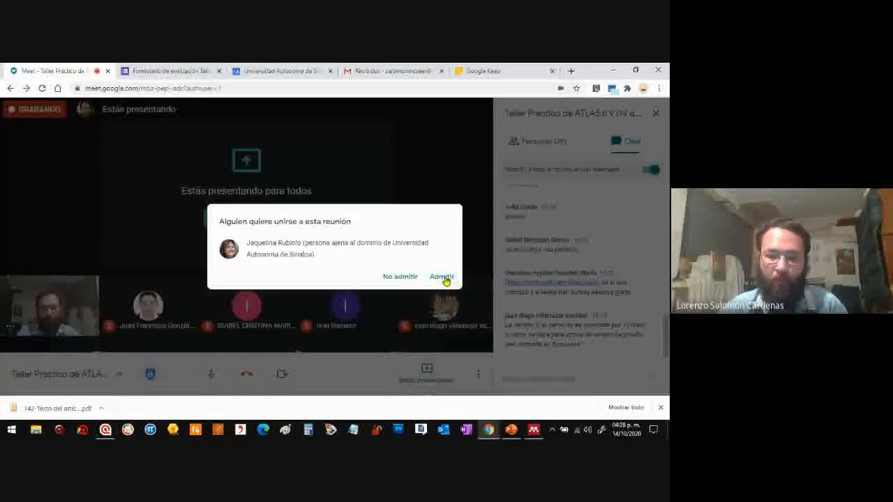
{"action": "left_click", "coordinate": [441, 276]}
{"action": "key", "text": "alt+Tab"}
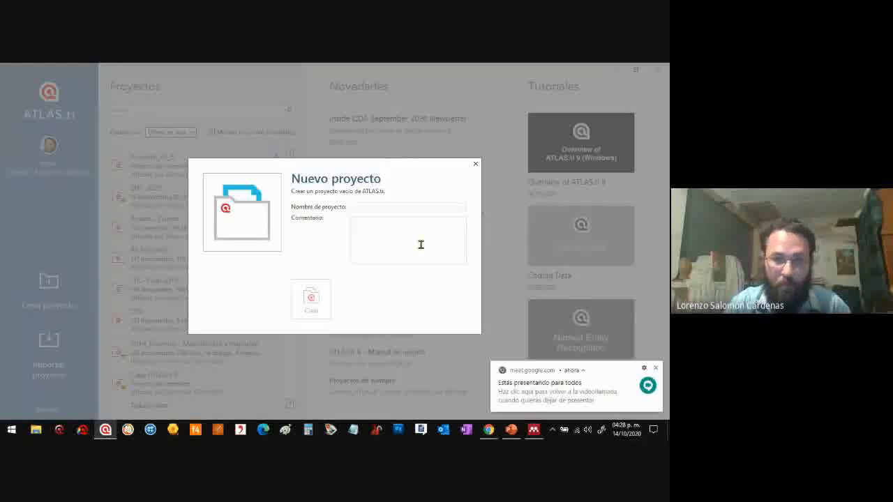
Step: Name the project "Proyecto Taller ATLAS.ti 9" and outline its comment with "Objetivos...", "Resumen..." and "Que estoy buscando..." on separate lines
{"action": "type", "text": "Proyecto Taller AT"}
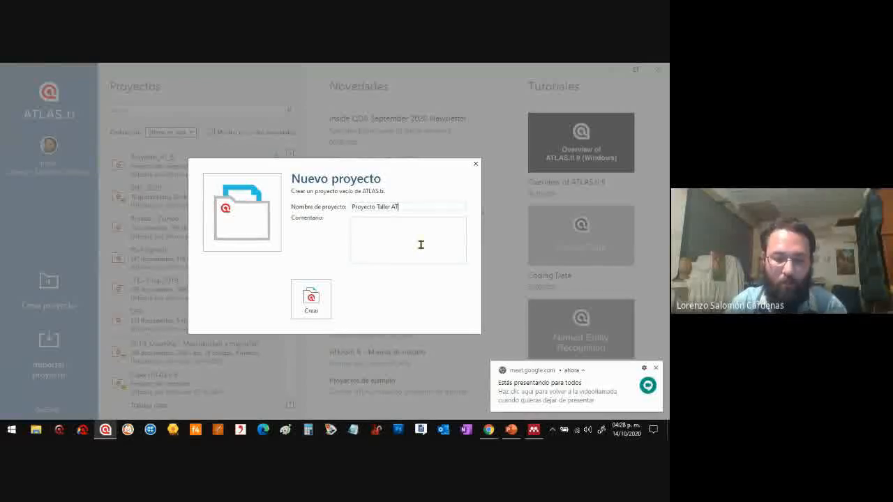
{"action": "type", "text": "LAS.ti 9"}
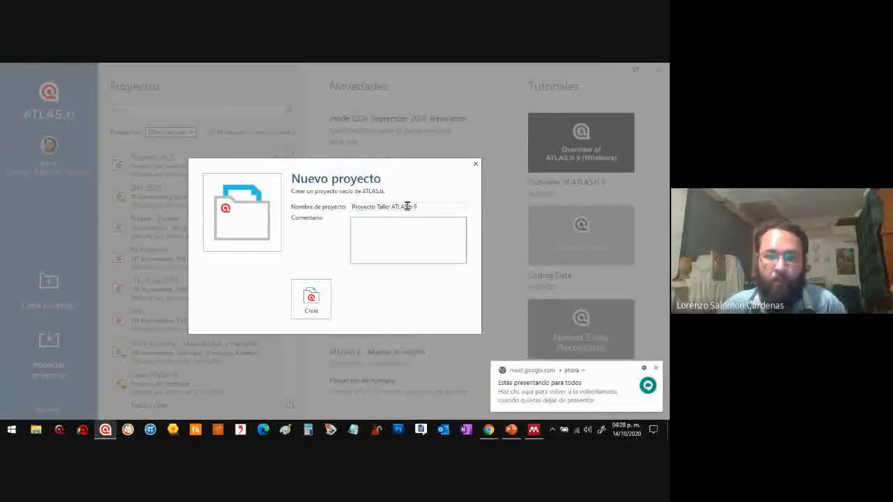
{"action": "left_click", "coordinate": [401, 229]}
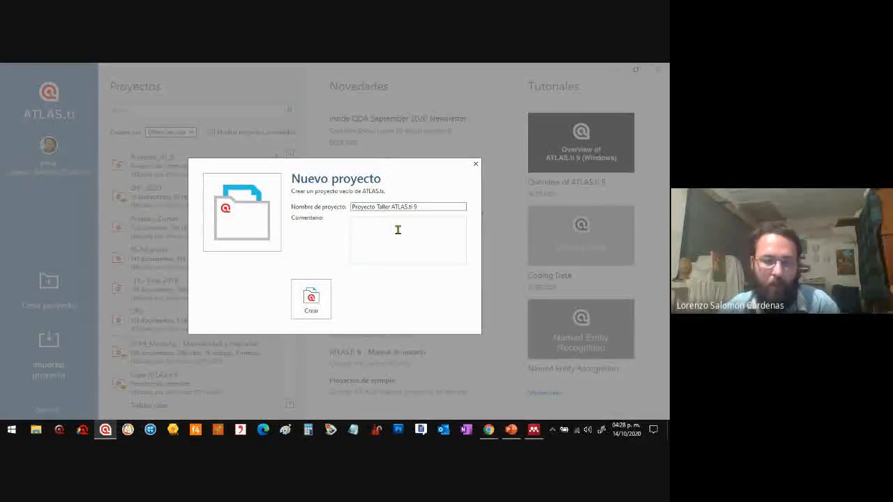
{"action": "type", "text": "Obj"}
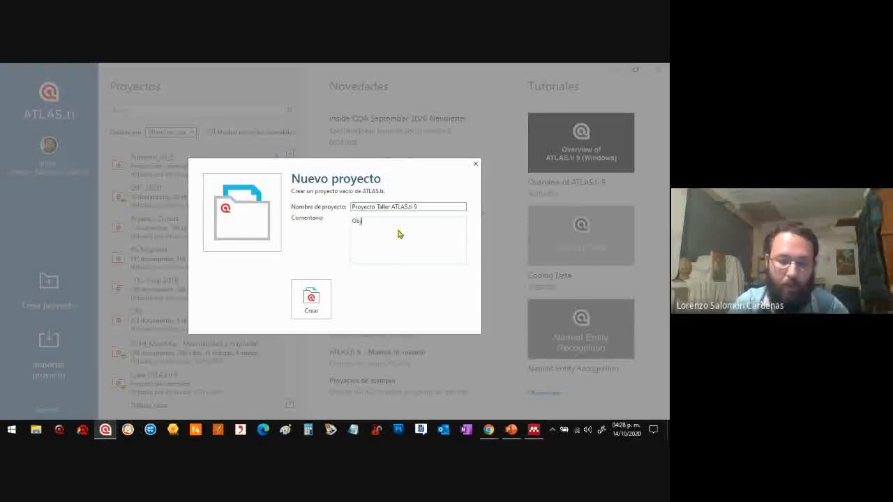
{"action": "type", "text": "etivos...  "}
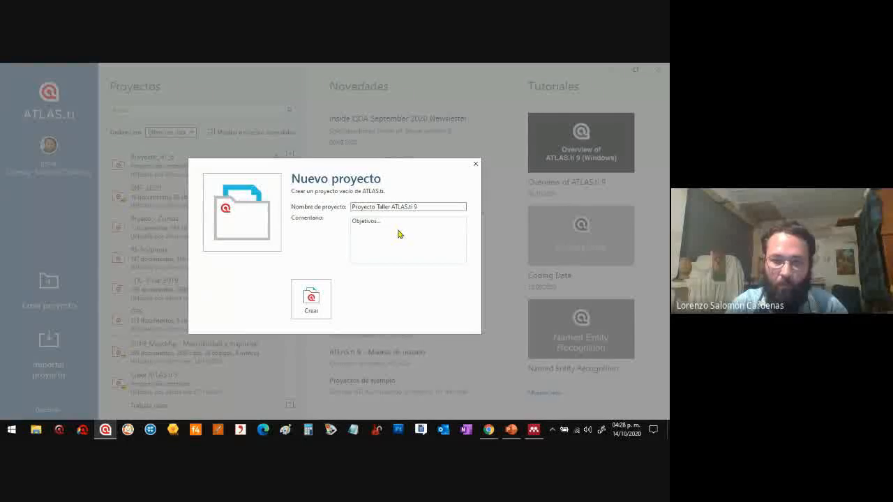
{"action": "type", "text": "Resumen..."}
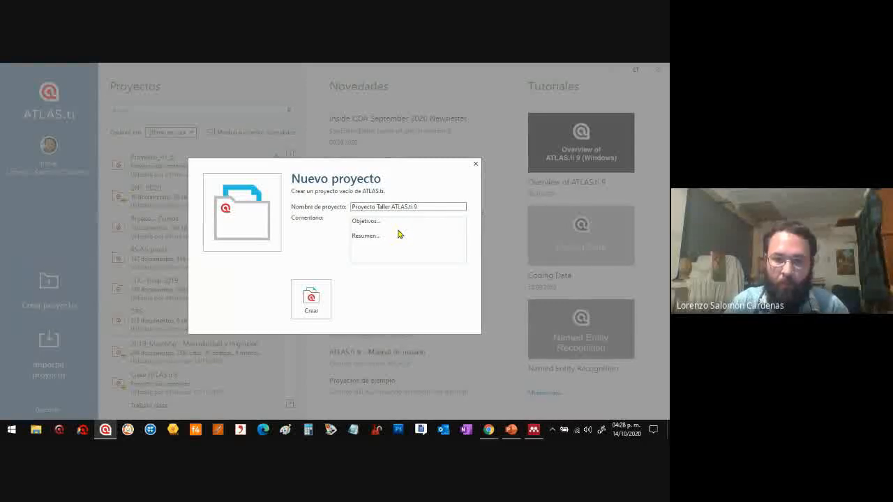
{"action": "key", "text": "Return"}
{"action": "type", "text": "Que estoy buscando..."}
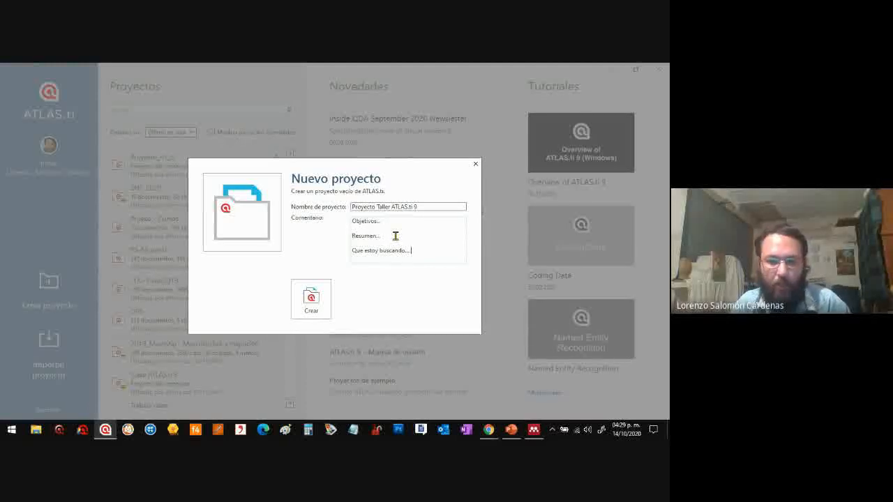
Step: Add "Analizar los factores que influyen en la salud mental en personas migrantes" to the comment's objectives line and create the project
{"action": "left_click", "coordinate": [403, 220]}
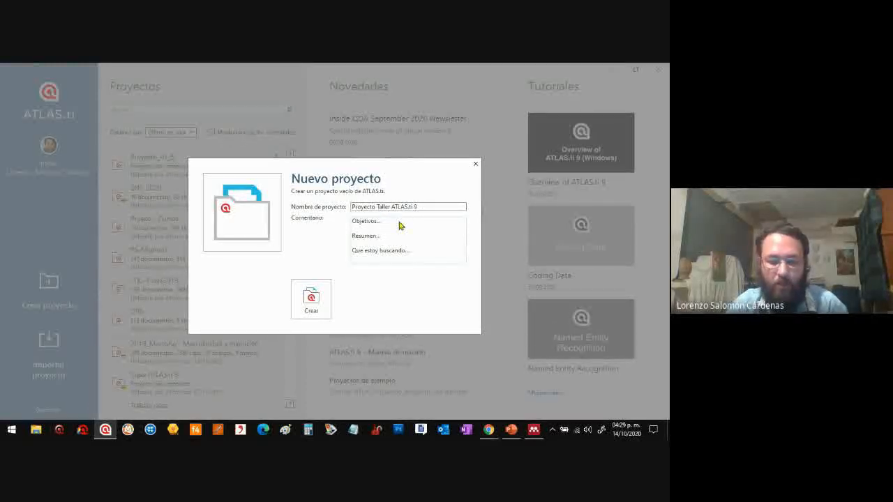
{"action": "type", "text": "An"}
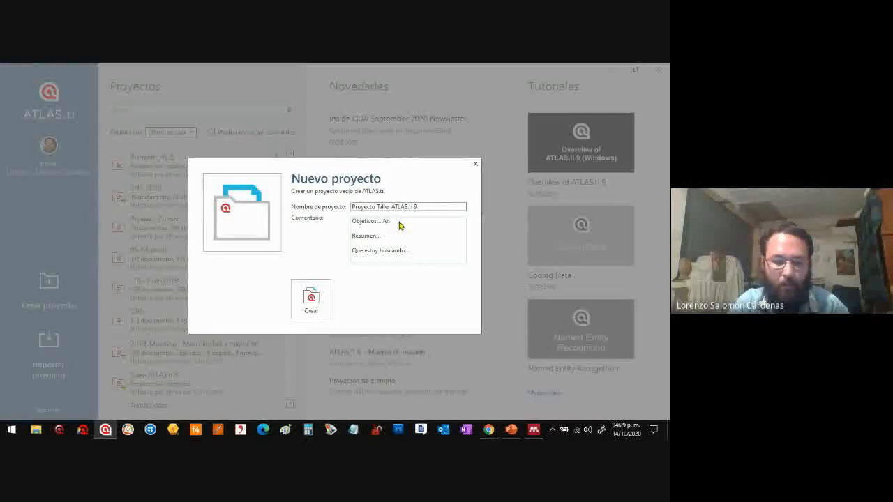
{"action": "type", "text": "alizar los f"}
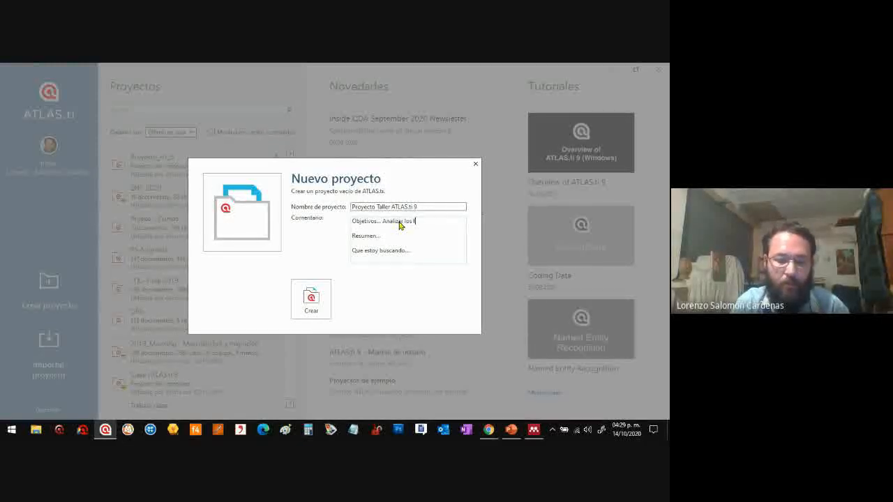
{"action": "type", "text": "actores que in"}
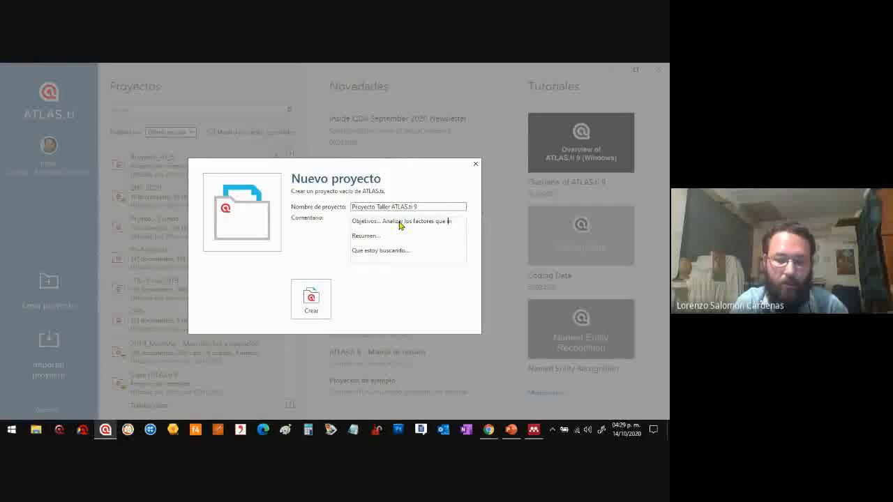
{"action": "type", "text": "fluyen en la sa"}
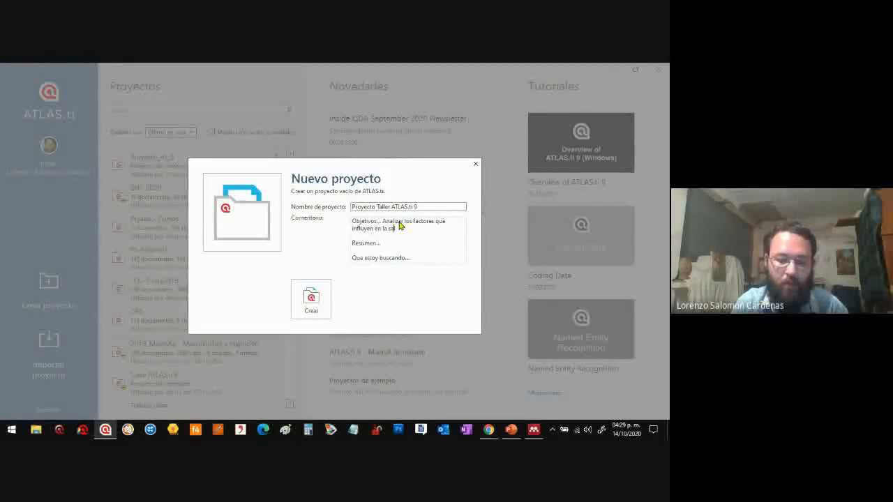
{"action": "type", "text": "lud mental en personas migrantes"}
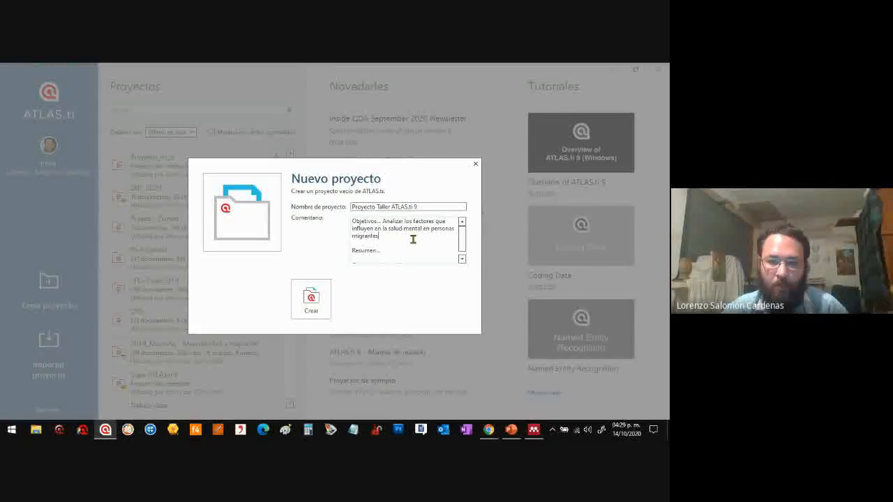
{"action": "left_click", "coordinate": [314, 300]}
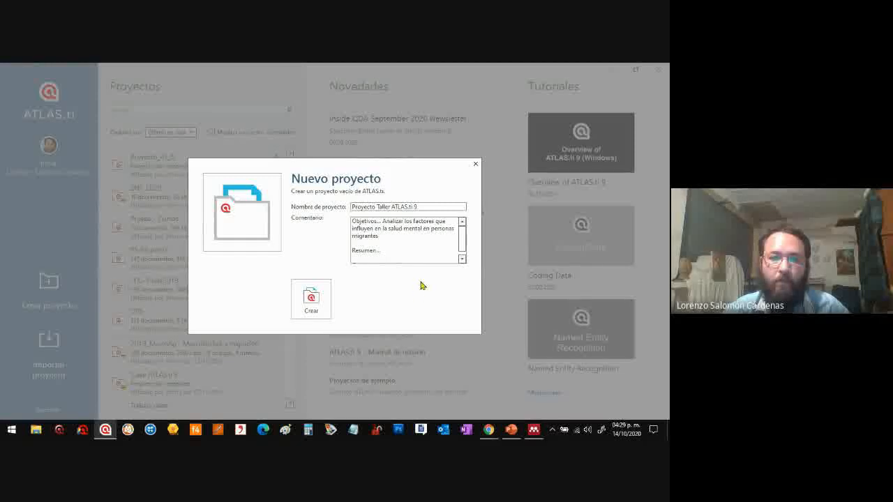
{"action": "left_click", "coordinate": [312, 301]}
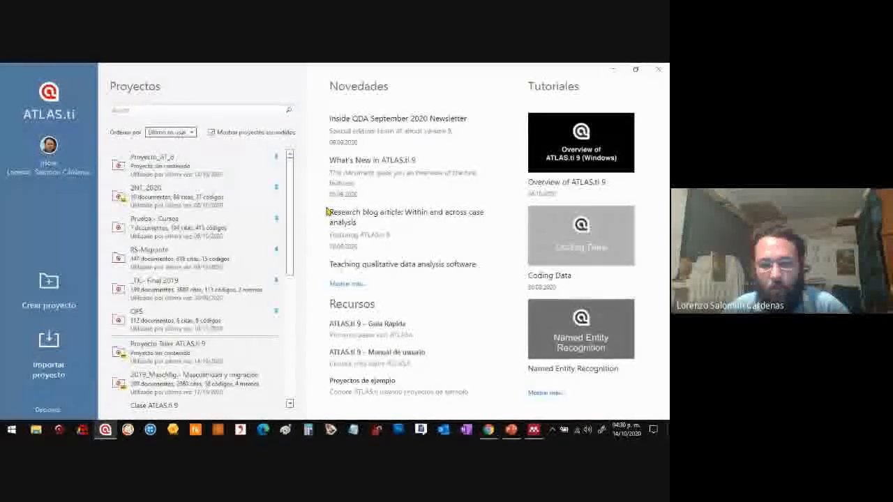
Step: Switch to the Google Meet call, admit the waiting participant, and return to the new project in ATLAS.ti
{"action": "mouse_move", "coordinate": [488, 429]}
{"action": "left_click", "coordinate": [434, 380]}
{"action": "left_click", "coordinate": [442, 277]}
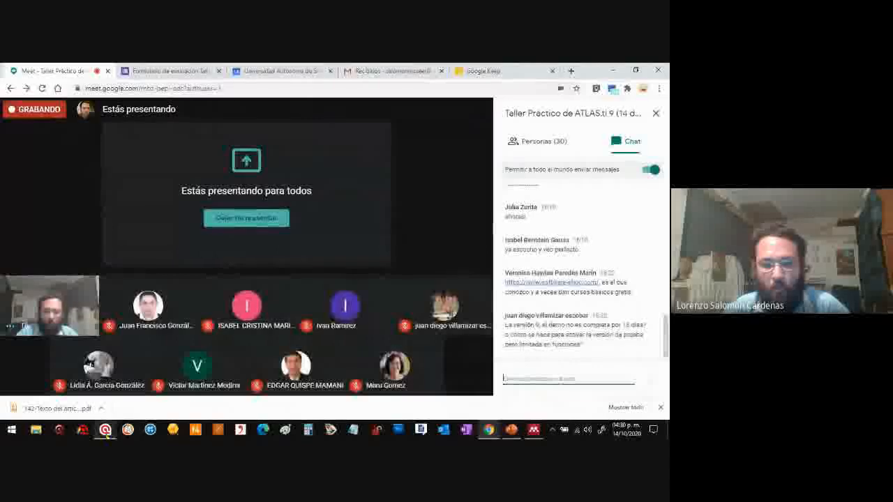
{"action": "left_click", "coordinate": [104, 430]}
{"action": "left_click", "coordinate": [249, 315]}
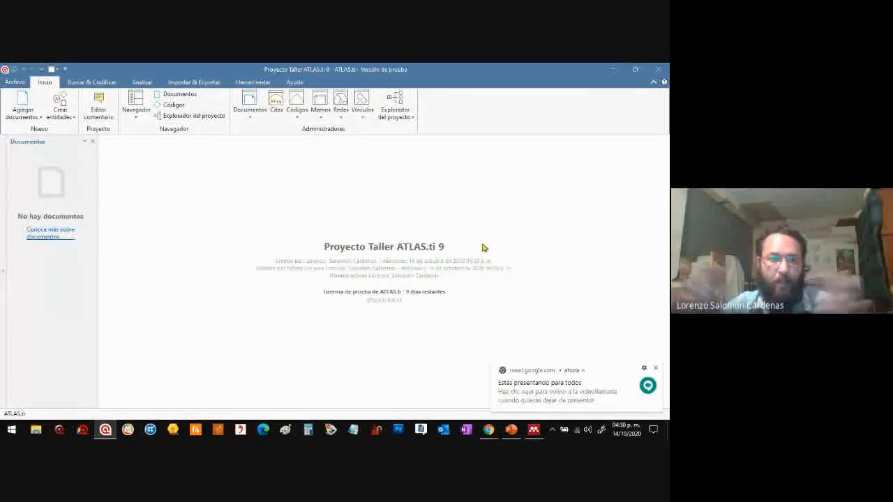
Step: Open the managers for documents, quotations, codes, memos and networks
{"action": "key", "text": "ctrl+alt+d"}
{"action": "key", "text": "ctrl+alt+q"}
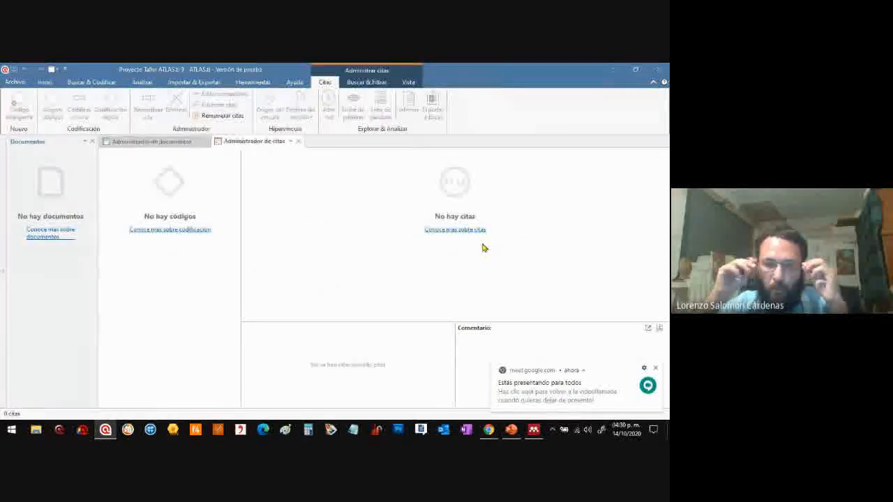
{"action": "key", "text": "ctrl+alt+c"}
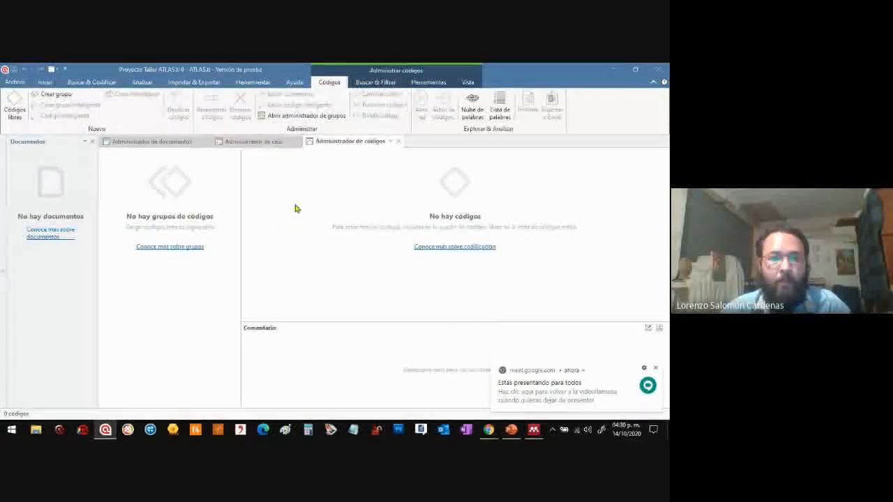
{"action": "key", "text": "ctrl+alt+m"}
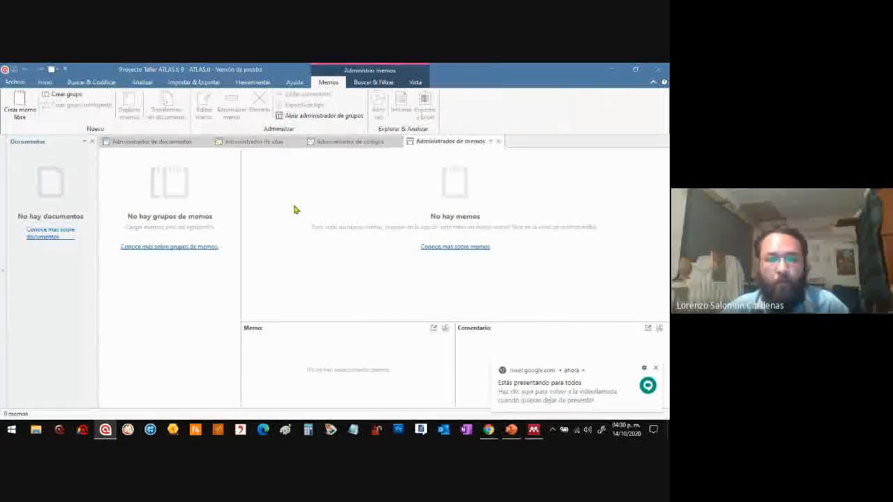
{"action": "key", "text": "ctrl+alt+n"}
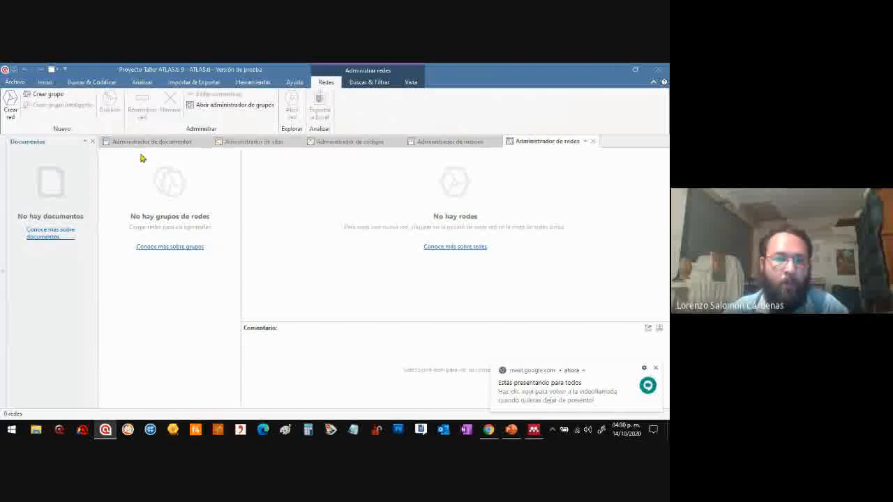
Step: Return to the document manager, show the project explorer in the navigator area and widen it to fit its entries
{"action": "left_click", "coordinate": [117, 140]}
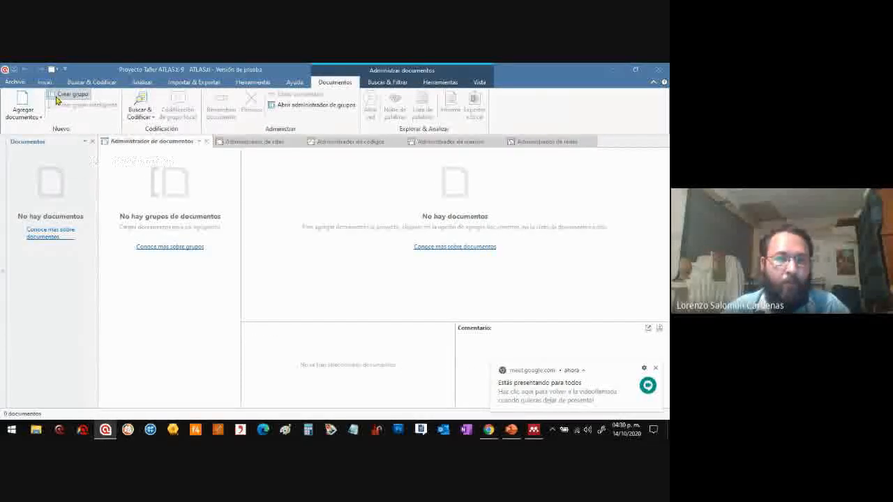
{"action": "left_click", "coordinate": [46, 82]}
{"action": "left_click", "coordinate": [136, 117]}
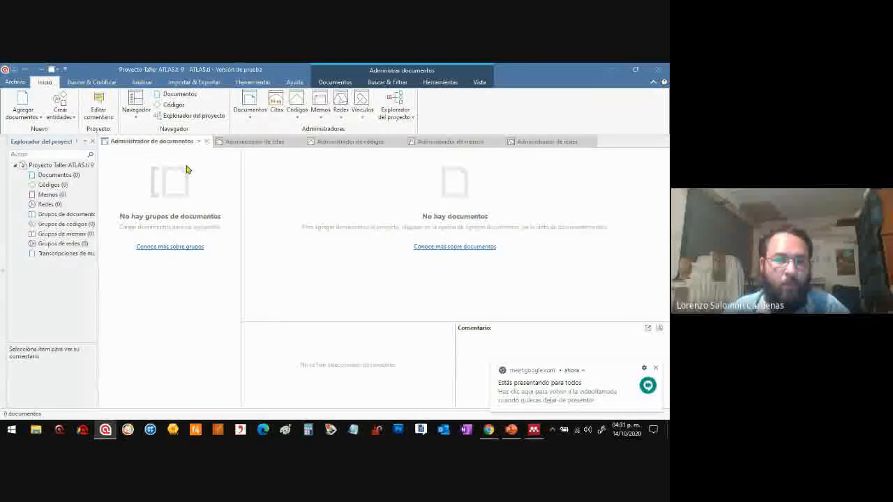
{"action": "left_click_drag", "start_coordinate": [103, 182], "coordinate": [123, 185]}
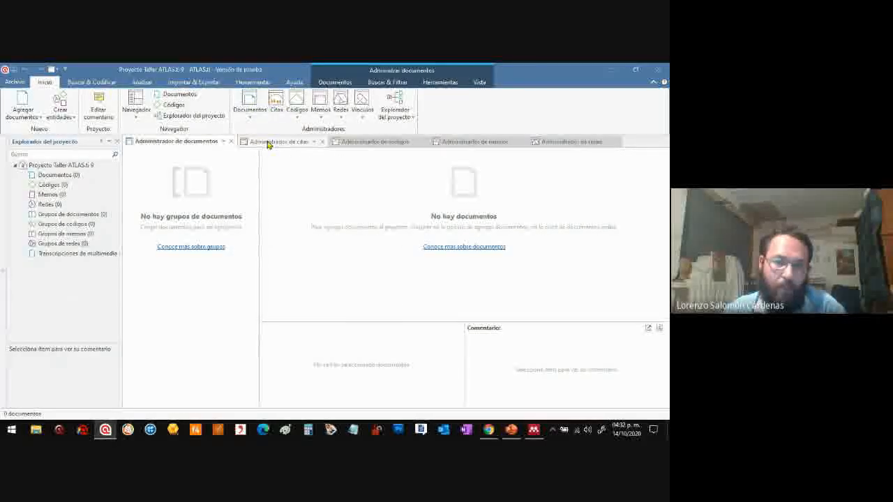
Step: Examine the quotation manager and the code manager, and return to the document manager
{"action": "left_click", "coordinate": [265, 145]}
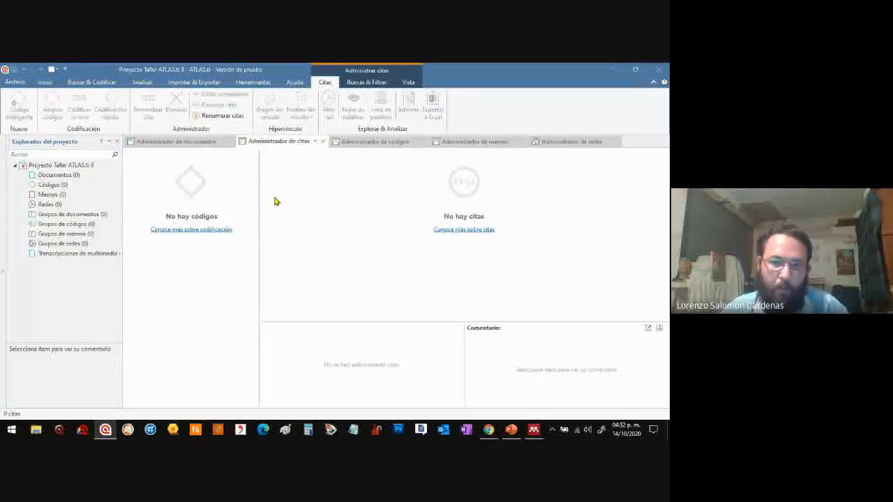
{"action": "left_click", "coordinate": [360, 143]}
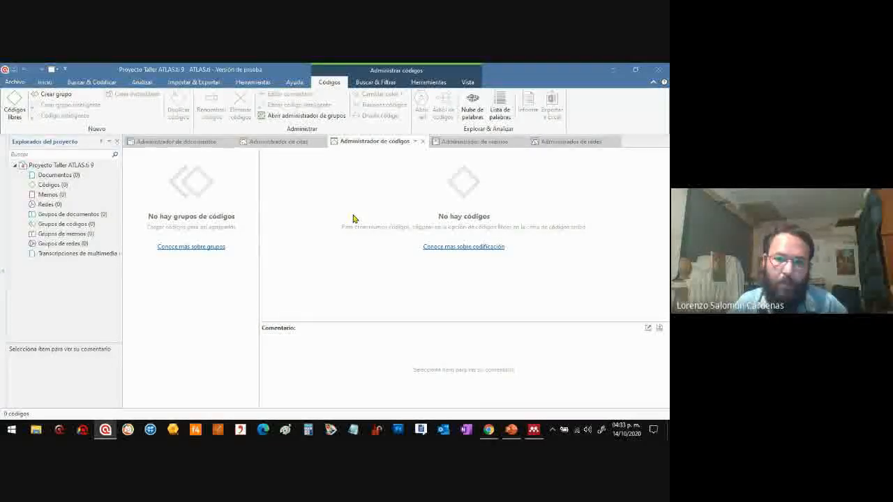
{"action": "left_click", "coordinate": [173, 145]}
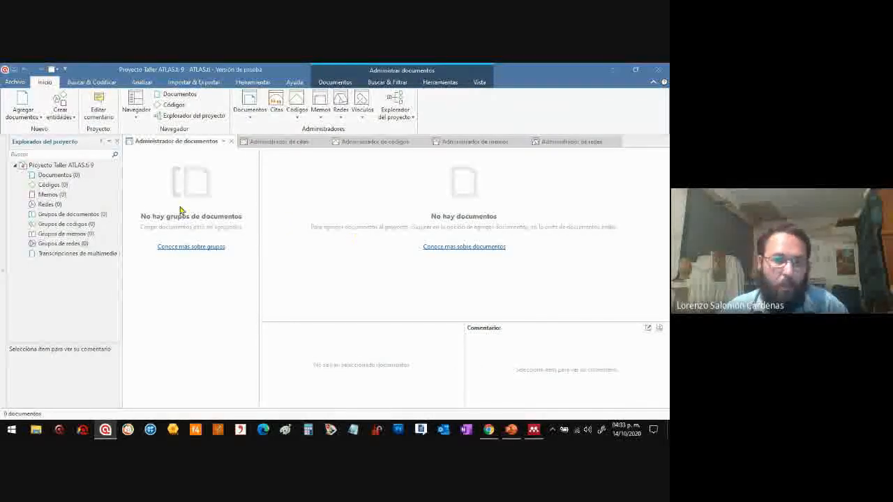
Step: Open the project comment and put the Analizar objective on its own line below Objetivos, preceded by a hyphen
{"action": "left_click", "coordinate": [99, 111]}
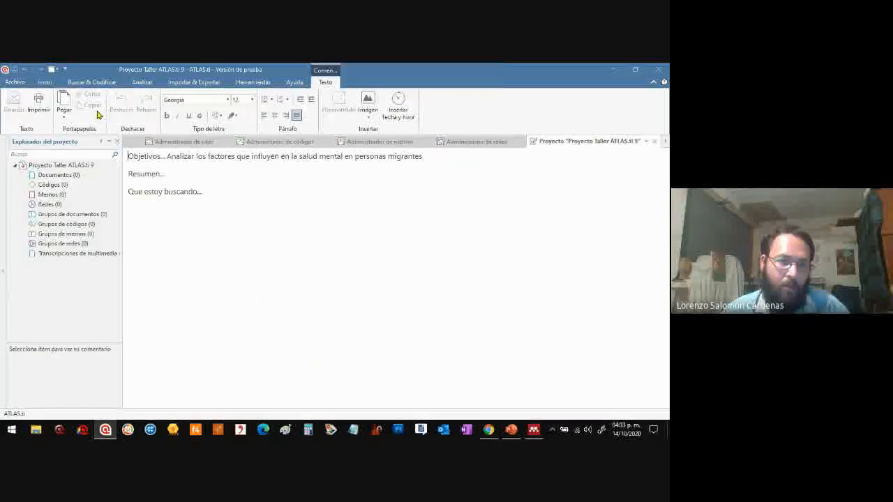
{"action": "left_click", "coordinate": [167, 156]}
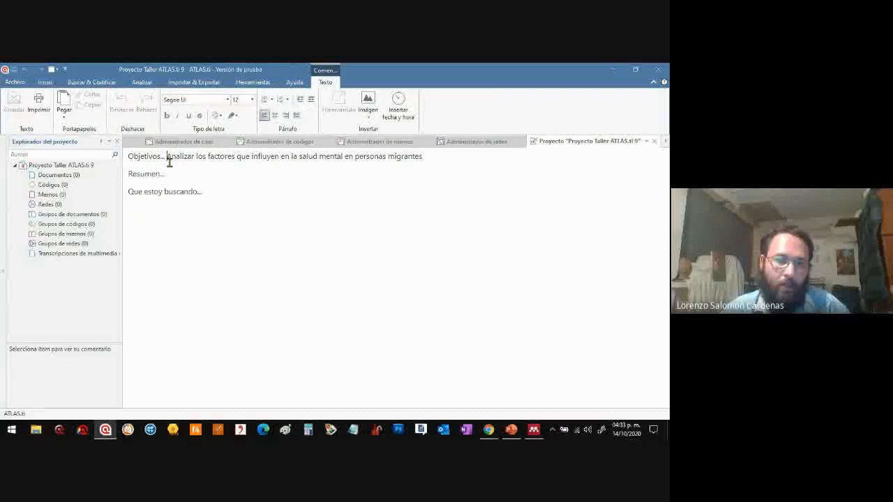
{"action": "key", "text": "Return"}
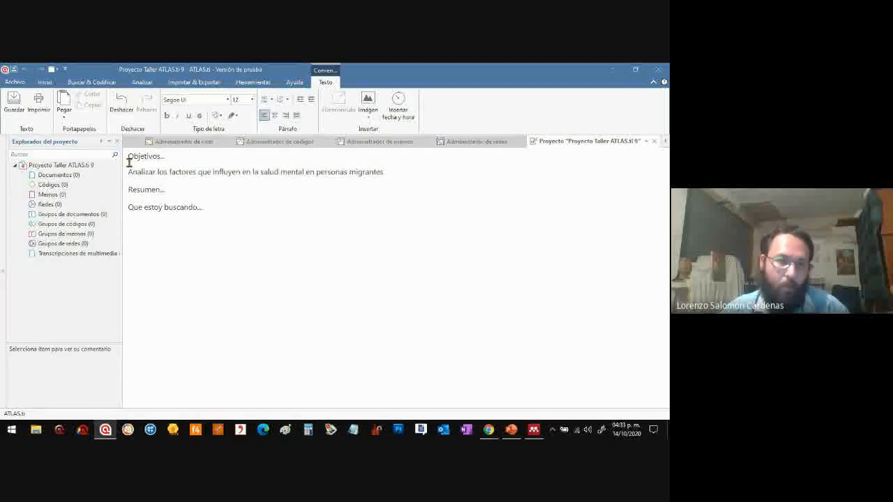
{"action": "type", "text": "-"}
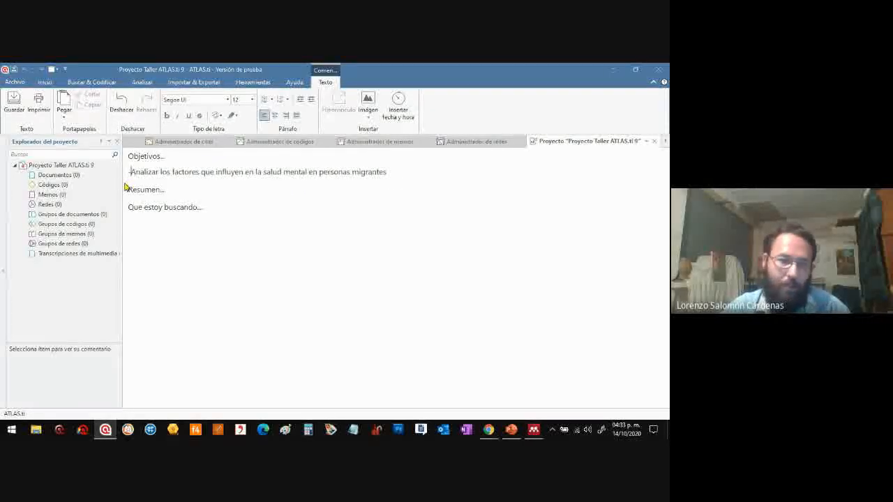
{"action": "left_click", "coordinate": [395, 173]}
{"action": "key", "text": "Return"}
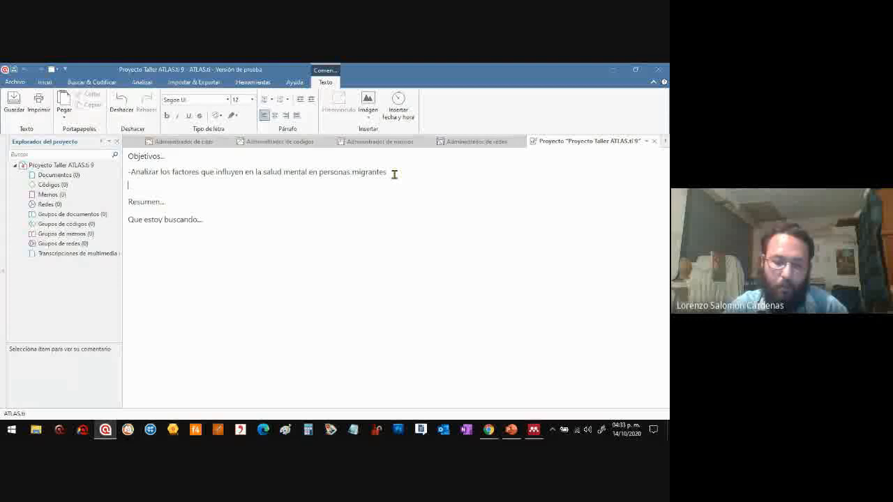
Step: Add the lines "-Objtivo 2." and "Objetivo 3..." below the first objective and close the project comment
{"action": "type", "text": "-Obe"}
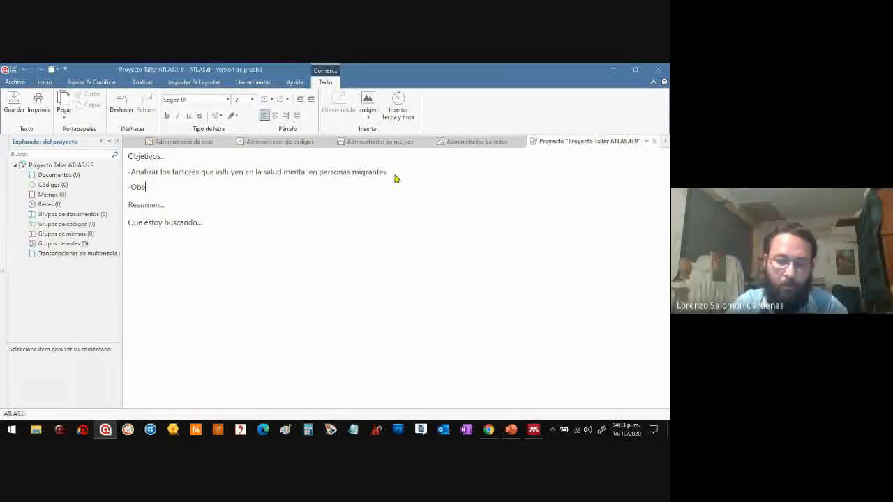
{"action": "key", "text": "BackSpace"}
{"action": "type", "text": "jtivo 2"}
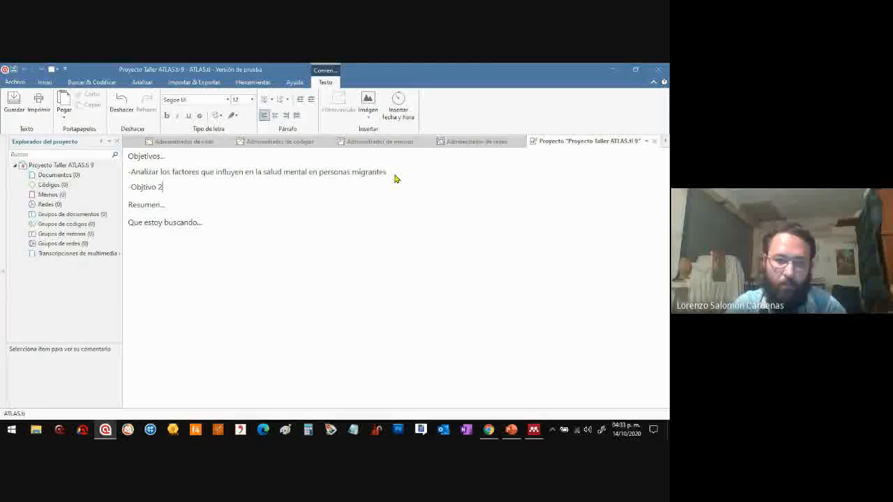
{"action": "key", "text": "Return"}
{"action": "type", "text": "Objetivo 3..."}
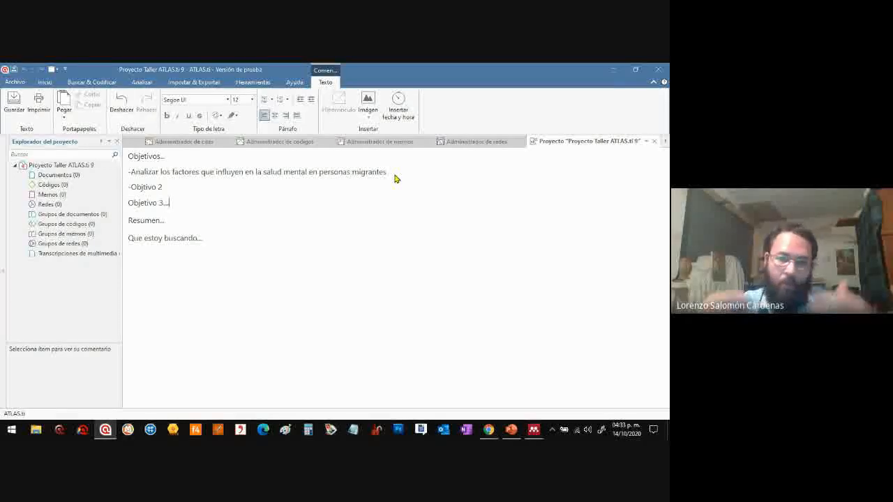
{"action": "left_click", "coordinate": [180, 189]}
{"action": "type", "text": "."}
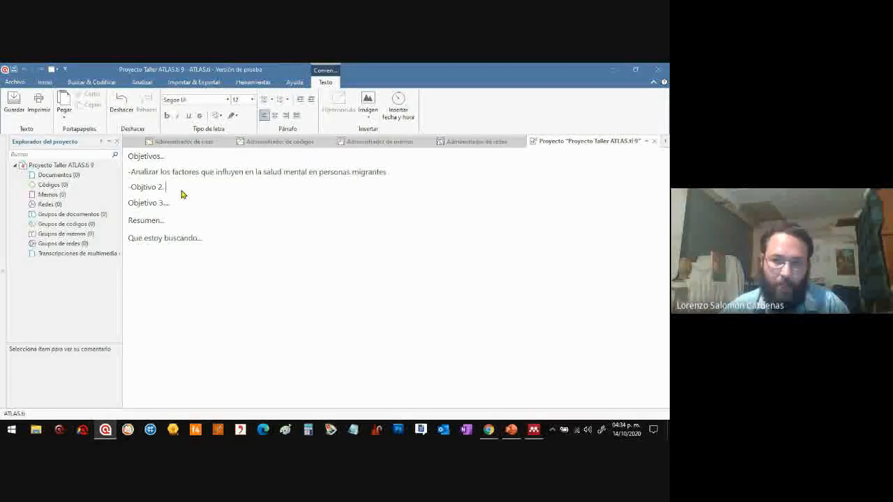
{"action": "left_click", "coordinate": [654, 142]}
{"action": "left_click", "coordinate": [331, 282]}
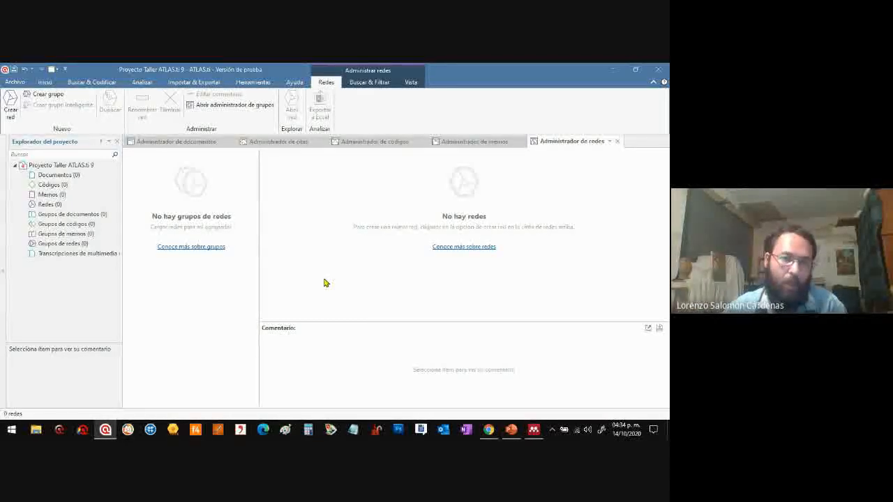
Step: Review the commands for searching and coding, analysis, import and export, and tools, and return to the home commands
{"action": "left_click", "coordinate": [54, 83]}
{"action": "left_click", "coordinate": [108, 84]}
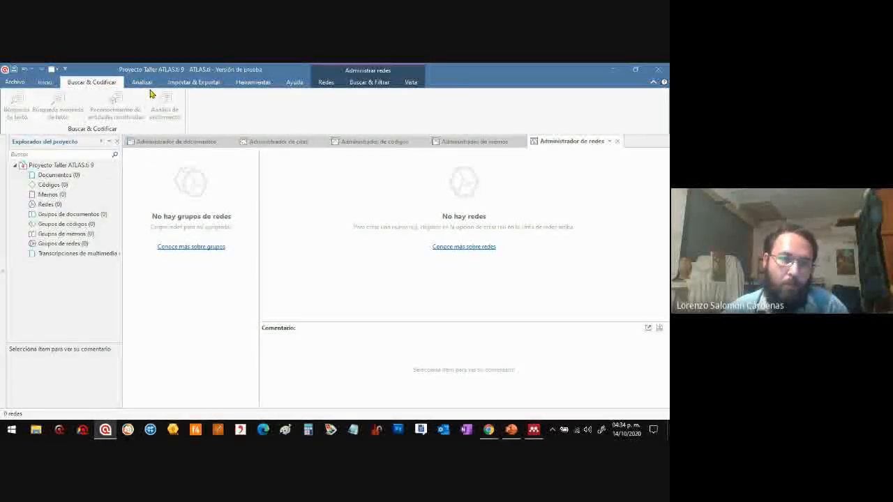
{"action": "left_click", "coordinate": [142, 83]}
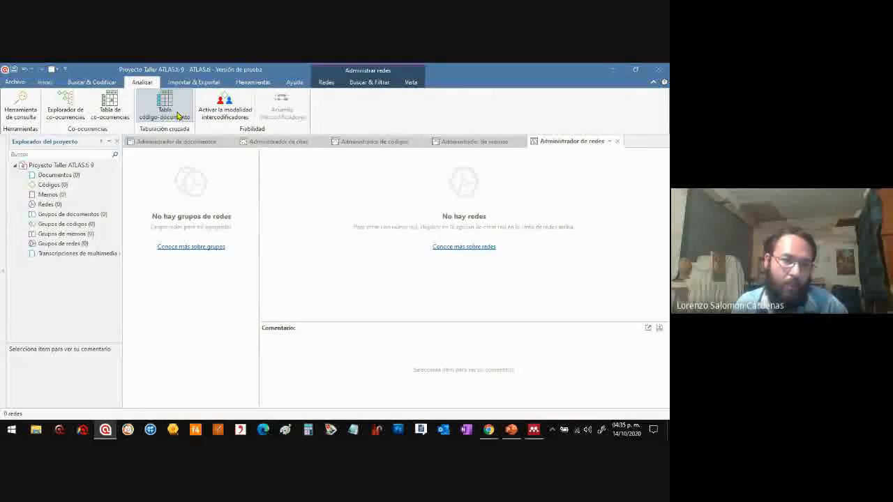
{"action": "left_click", "coordinate": [207, 84]}
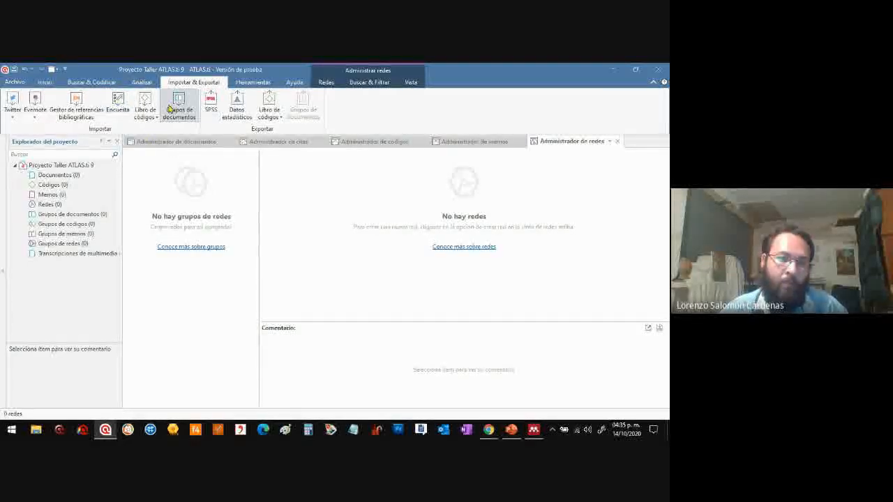
{"action": "left_click", "coordinate": [249, 83]}
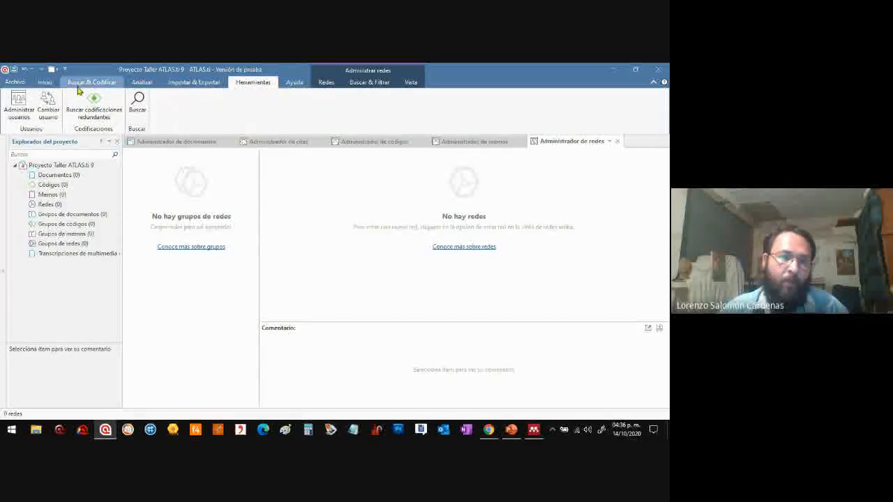
{"action": "left_click", "coordinate": [44, 82]}
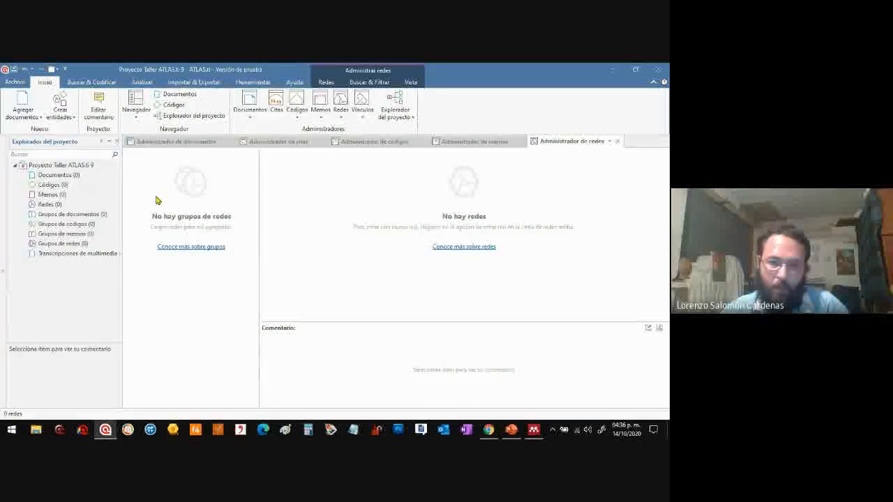
Step: Start adding documents to the project and browse to the Doc Ejemplo folder on the OneDrive desktop
{"action": "left_click", "coordinate": [28, 101]}
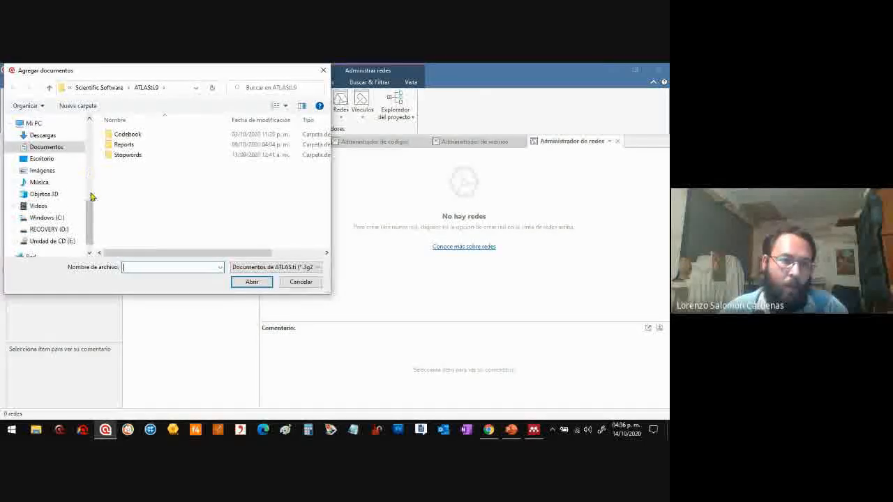
{"action": "left_click_drag", "start_coordinate": [90, 216], "coordinate": [95, 199]}
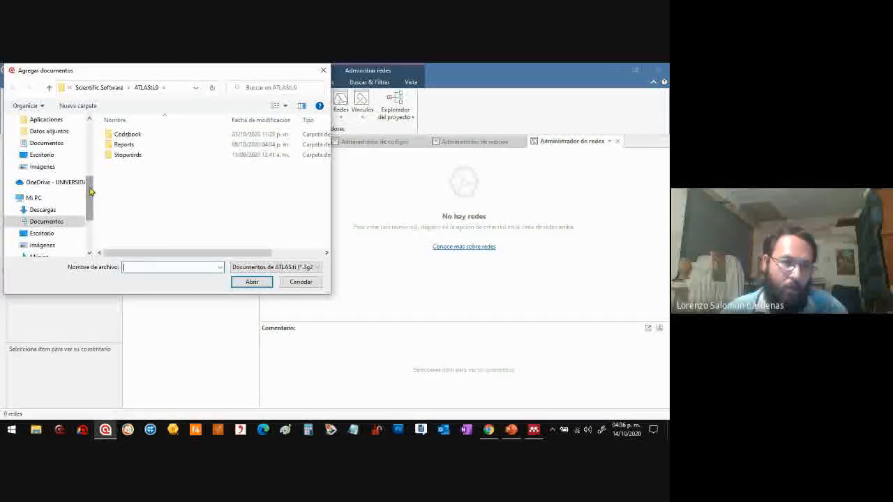
{"action": "left_click", "coordinate": [59, 156]}
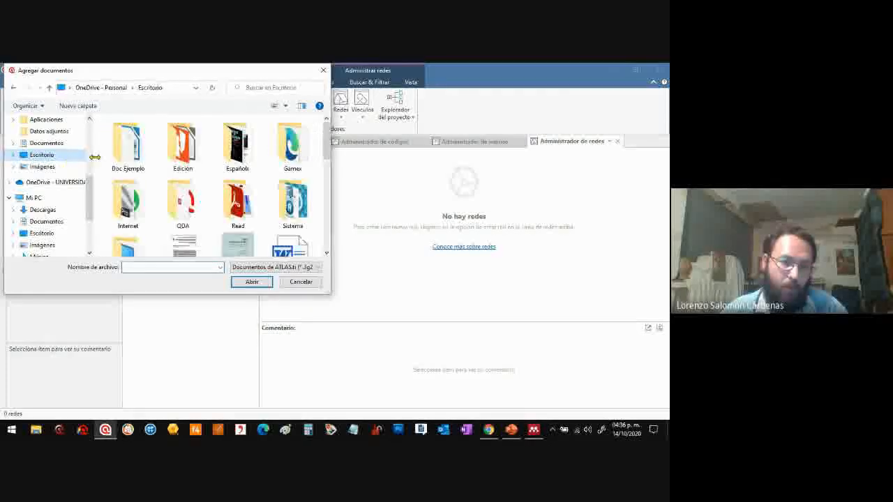
{"action": "double_click", "coordinate": [133, 155]}
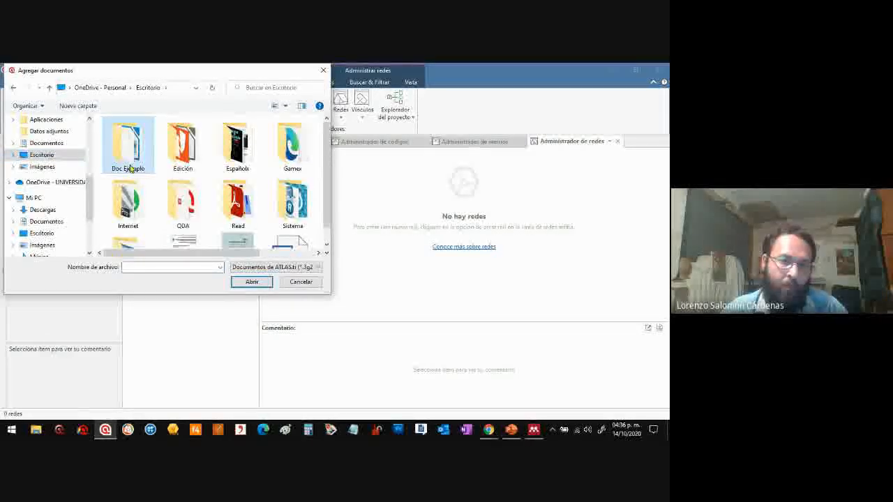
Step: Select the three migration article PDFs, the C0084 video, DSC00114, DSC00132 and the 2019_01_31_12_20_59_AT document for import
{"action": "left_click", "coordinate": [209, 165]}
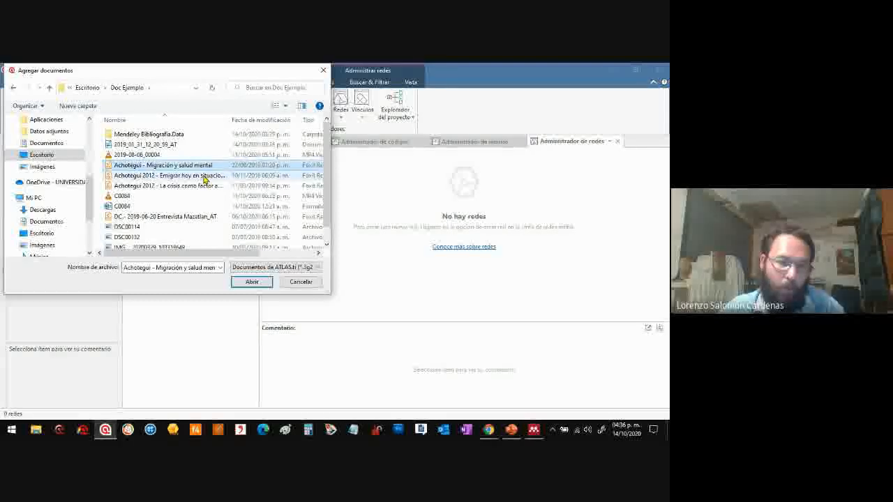
{"action": "left_click", "coordinate": [199, 185], "text": "shift"}
{"action": "left_click", "coordinate": [184, 197], "text": "ctrl"}
{"action": "left_click", "coordinate": [176, 227], "text": "ctrl"}
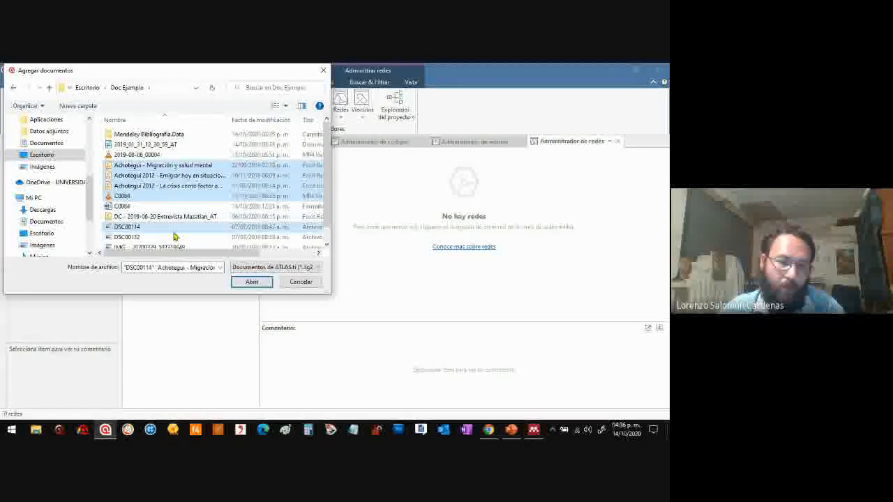
{"action": "left_click", "coordinate": [174, 237], "text": "ctrl"}
{"action": "left_click", "coordinate": [193, 148], "text": "ctrl"}
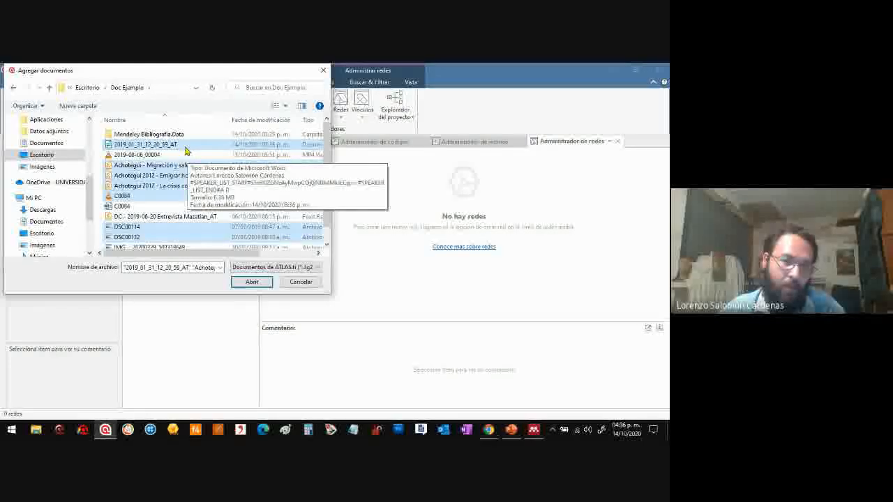
{"action": "left_click_drag", "start_coordinate": [328, 158], "coordinate": [325, 167]}
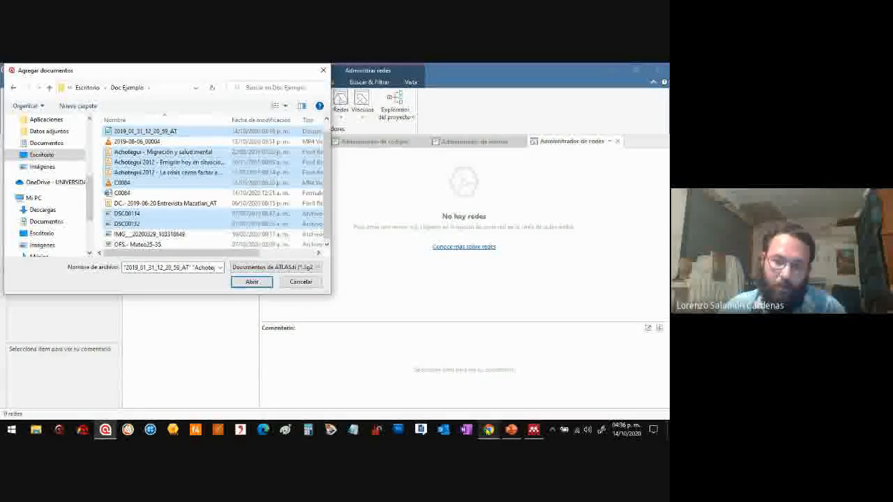
Step: Switch to the Google Meet call, admit the waiting participant, and return to the document selection in ATLAS.ti
{"action": "mouse_move", "coordinate": [488, 429]}
{"action": "left_click", "coordinate": [453, 366]}
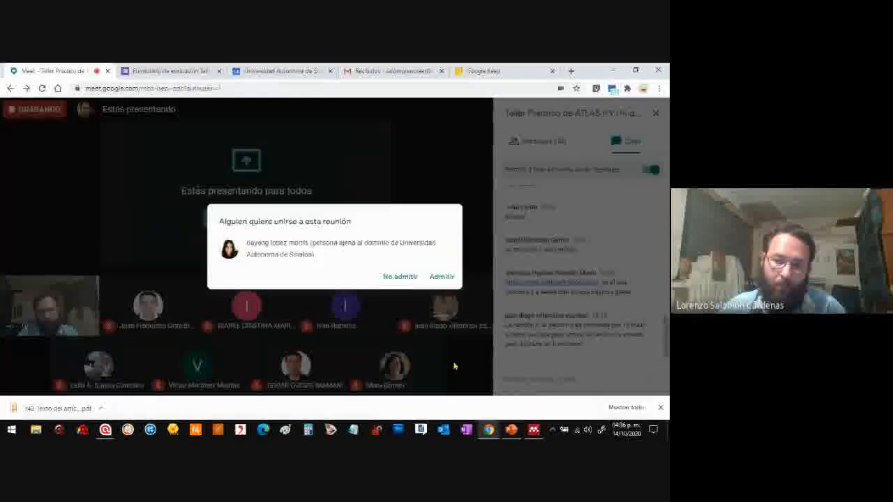
{"action": "left_click", "coordinate": [442, 276]}
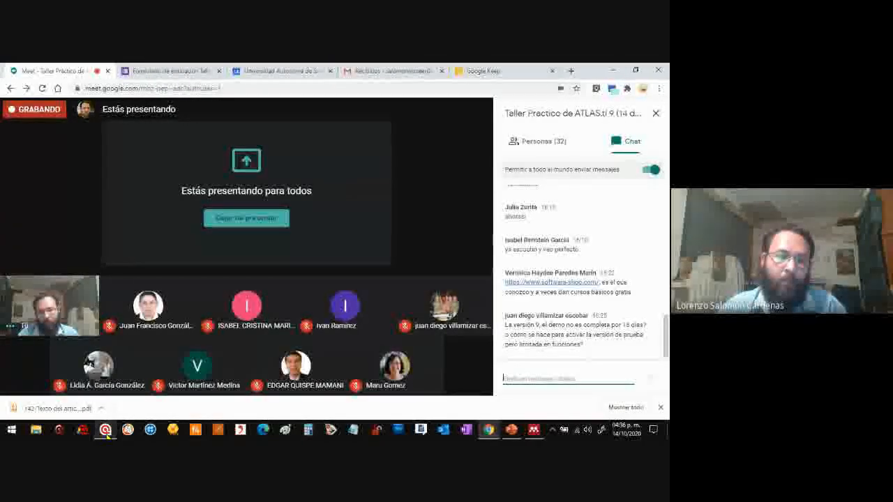
{"action": "left_click", "coordinate": [105, 430]}
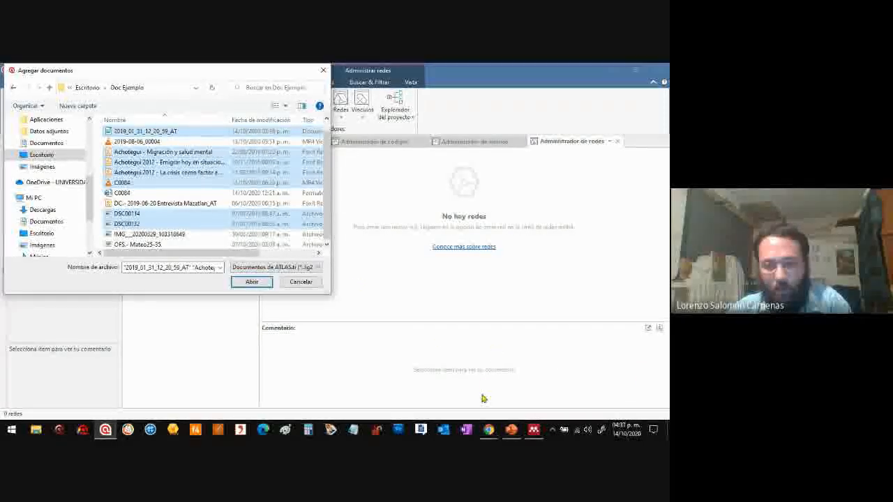
{"action": "mouse_move", "coordinate": [489, 431]}
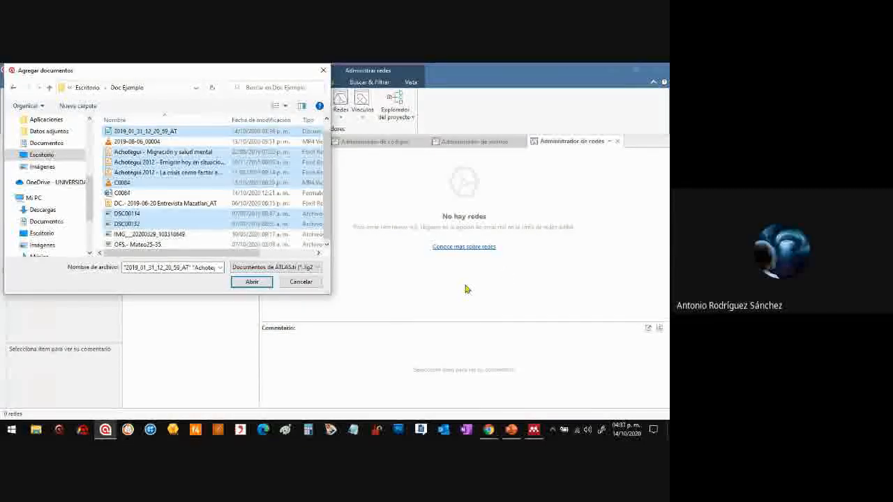
{"action": "left_click_drag", "start_coordinate": [327, 222], "coordinate": [326, 238]}
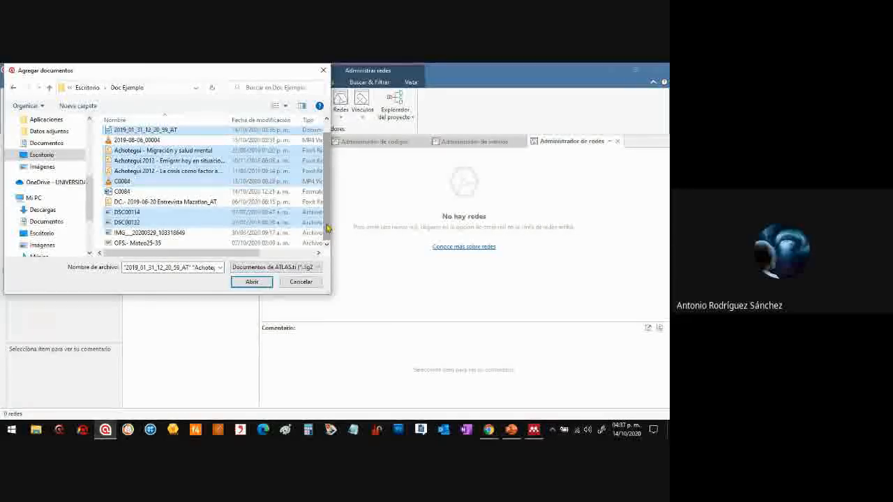
{"action": "left_click_drag", "start_coordinate": [328, 228], "coordinate": [329, 215]}
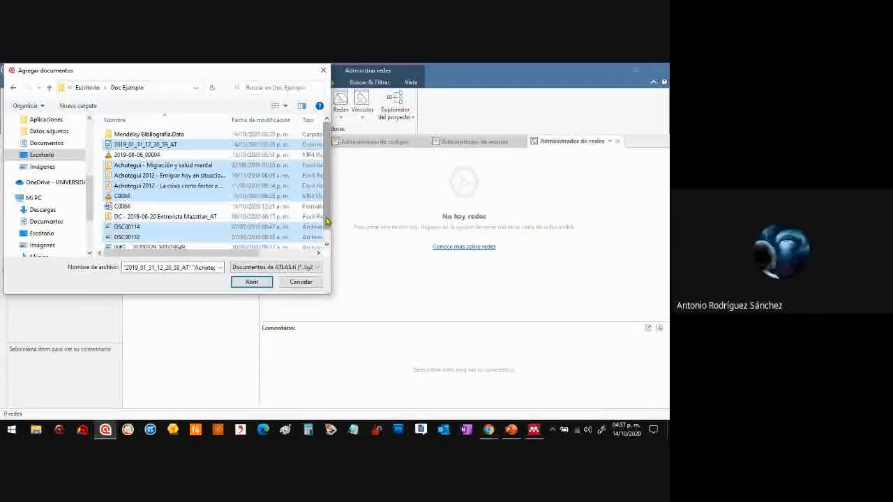
{"action": "mouse_move", "coordinate": [327, 218]}
{"action": "left_mouse_down"}
{"action": "mouse_move", "coordinate": [327, 232]}
{"action": "mouse_move", "coordinate": [330, 213]}
{"action": "left_mouse_up"}
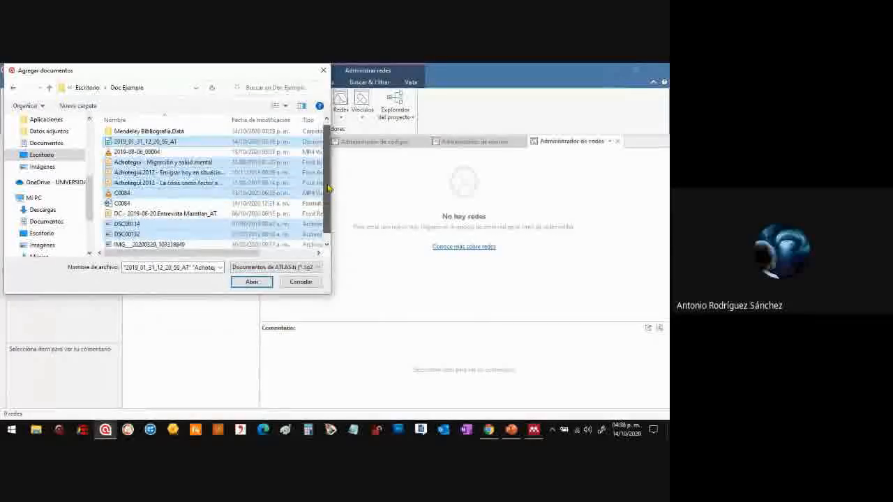
{"action": "scroll", "coordinate": [328, 192], "scroll_direction": "down", "scroll_amount": 1}
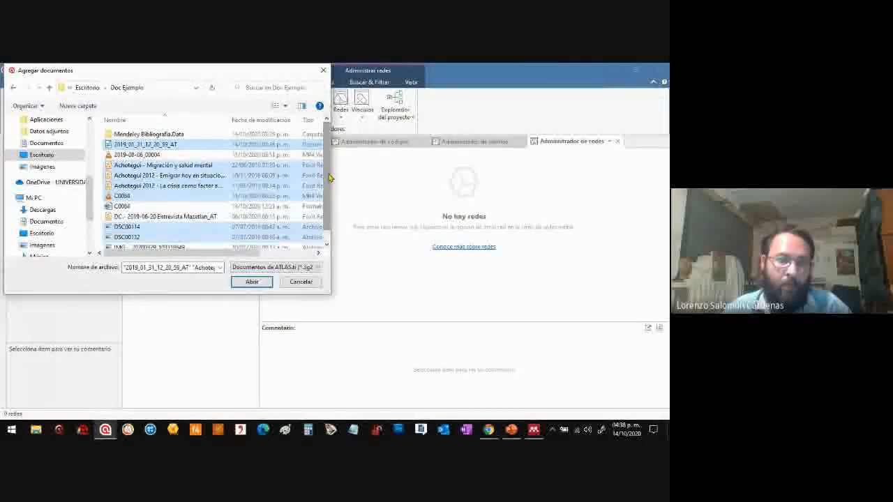
{"action": "mouse_move", "coordinate": [330, 181]}
{"action": "left_mouse_down"}
{"action": "mouse_move", "coordinate": [329, 194]}
{"action": "mouse_move", "coordinate": [330, 175]}
{"action": "left_mouse_up"}
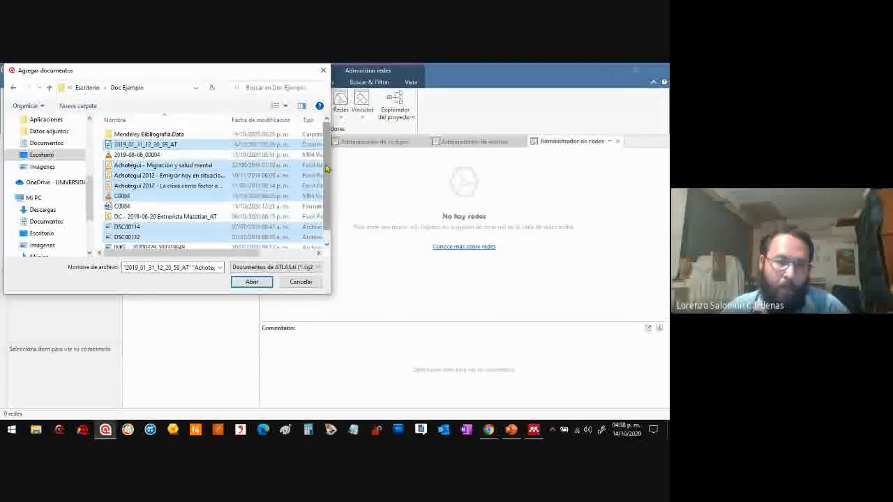
Step: Add IMG__20200329_103318649 and the DC.- 2019-06-20 Entrevista Mazatlan_AT PDF to the file selection and import all selected documents
{"action": "left_click_drag", "start_coordinate": [327, 168], "coordinate": [327, 177]}
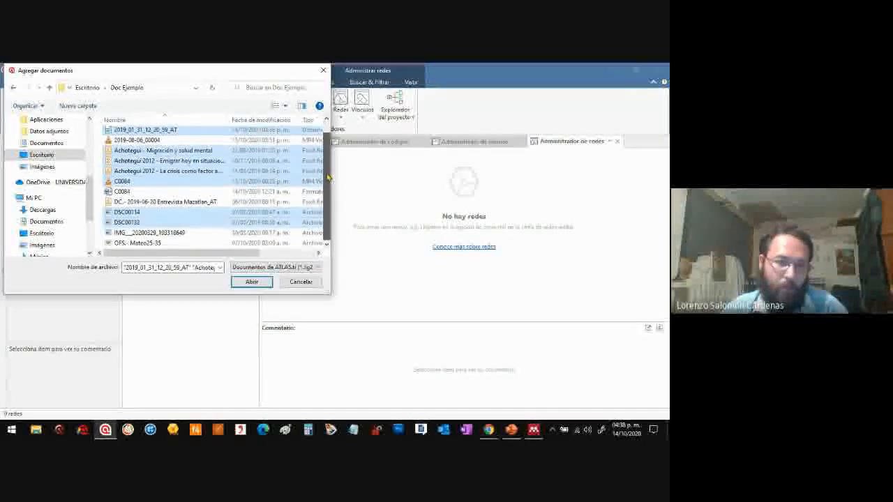
{"action": "left_click", "coordinate": [207, 232], "text": "ctrl"}
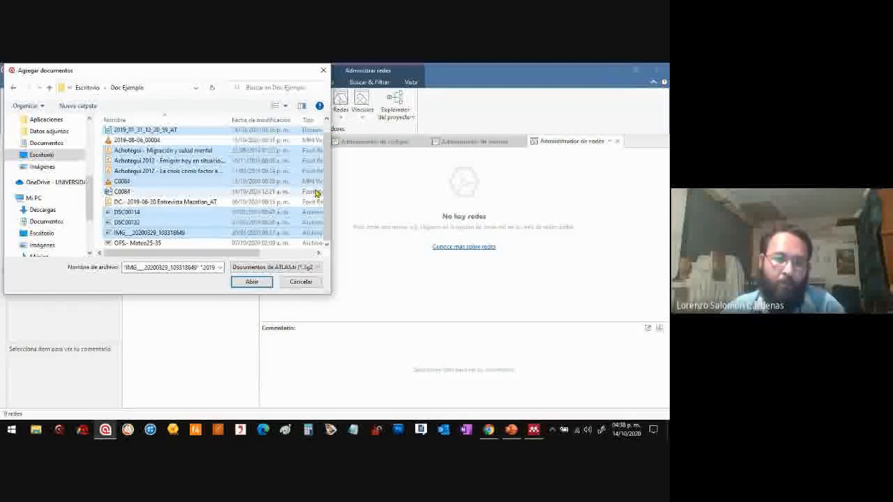
{"action": "left_click", "coordinate": [276, 203], "text": "ctrl"}
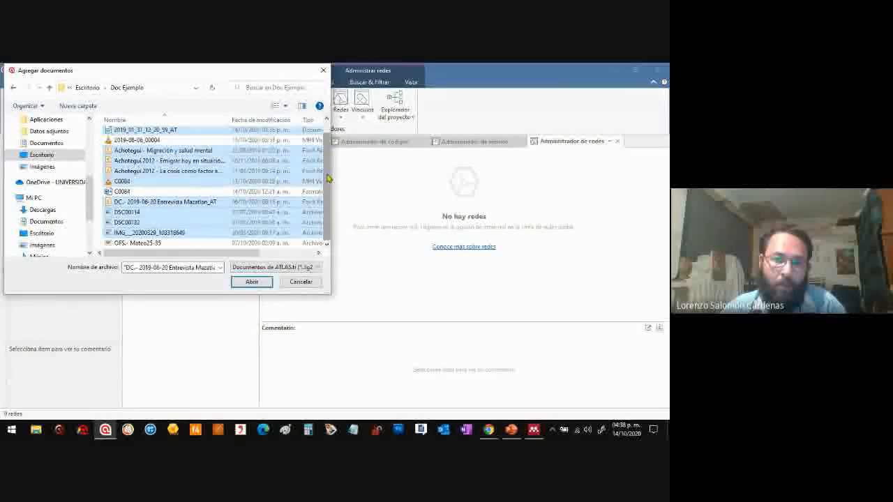
{"action": "left_click_drag", "start_coordinate": [328, 179], "coordinate": [327, 167]}
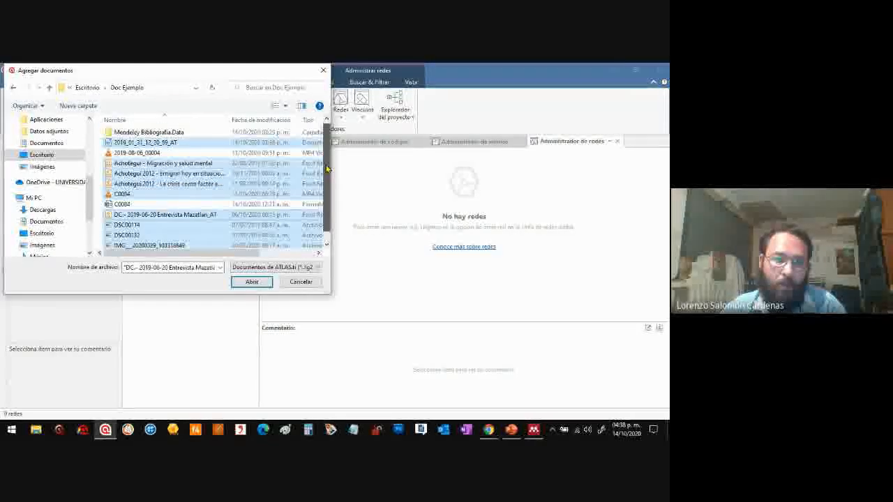
{"action": "left_click", "coordinate": [251, 283]}
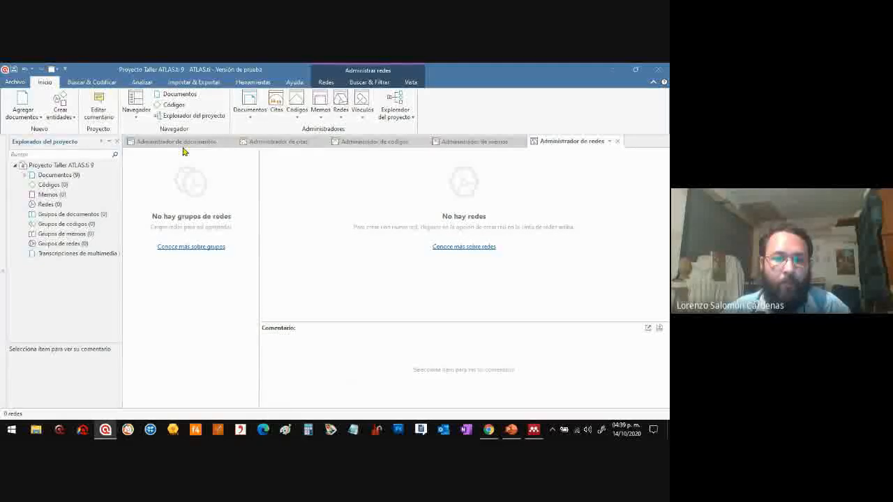
Step: Open the document manager and review the imported documents and all their information columns
{"action": "left_click", "coordinate": [178, 143]}
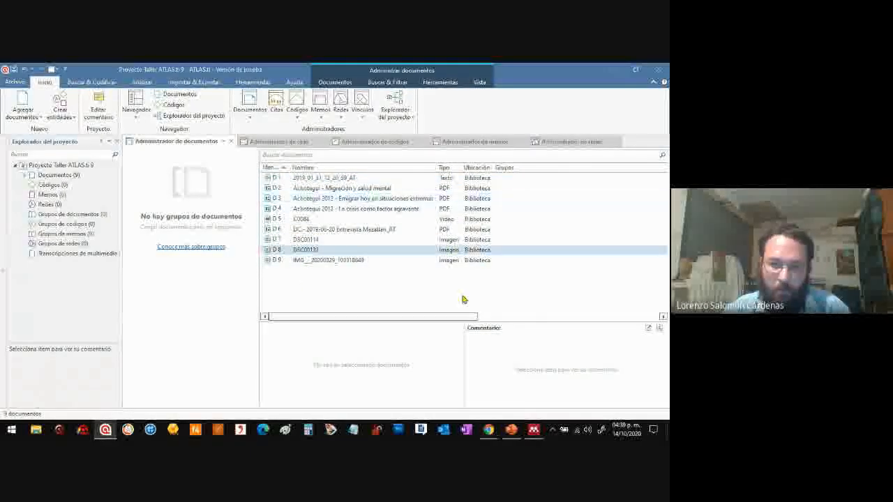
{"action": "left_click_drag", "start_coordinate": [468, 317], "coordinate": [589, 316]}
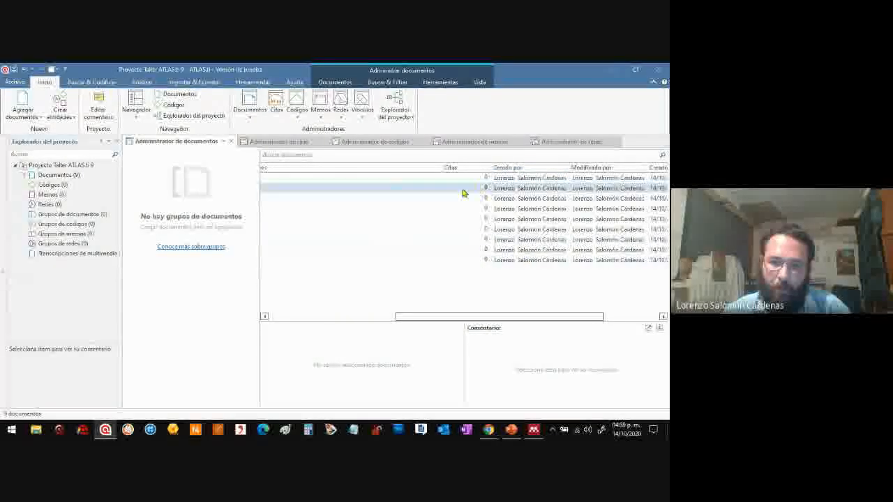
{"action": "left_click_drag", "start_coordinate": [473, 316], "coordinate": [320, 300]}
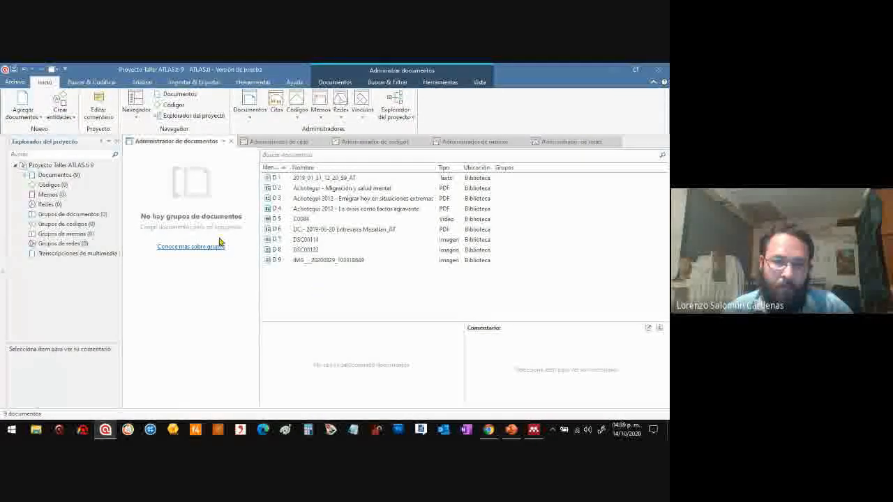
Step: Create a document group named Entrevistas from documents D 1 (2019_01_31_12_20_59_AT) and D 6 (the Mazatlan interview)
{"action": "left_click", "coordinate": [323, 179]}
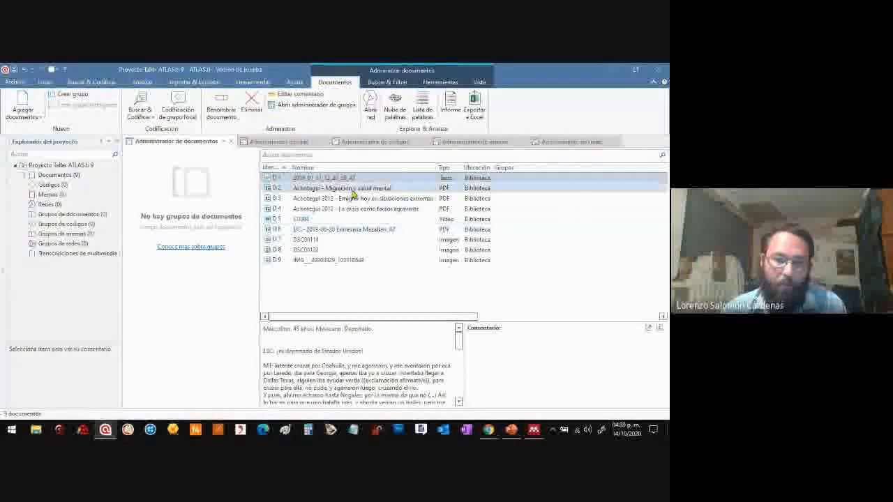
{"action": "left_click", "coordinate": [348, 229]}
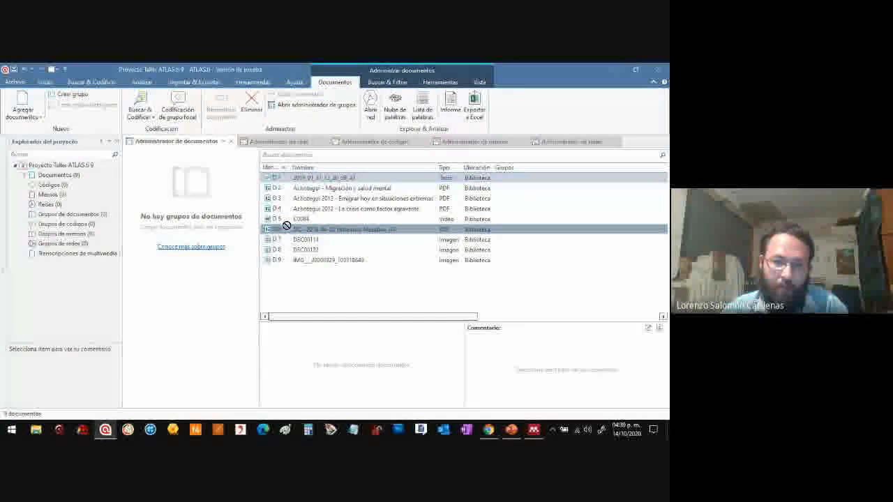
{"action": "left_click", "coordinate": [328, 230], "text": "ctrl"}
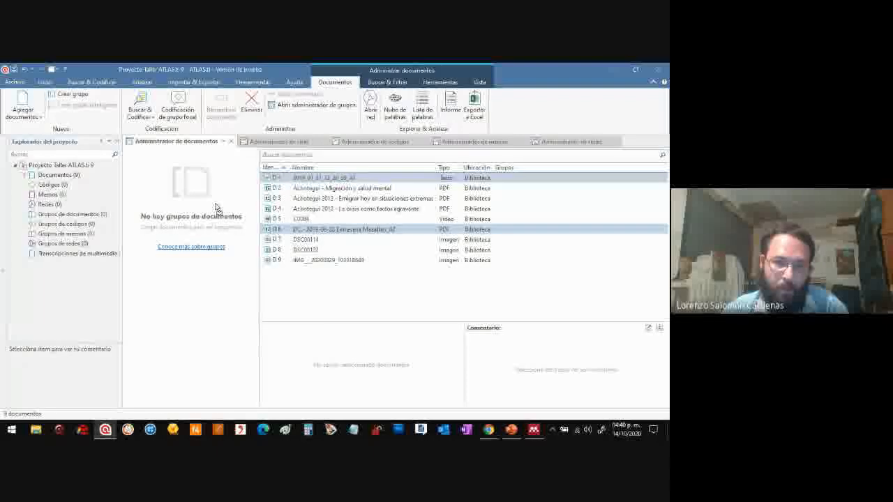
{"action": "left_click_drag", "start_coordinate": [216, 205], "coordinate": [235, 214]}
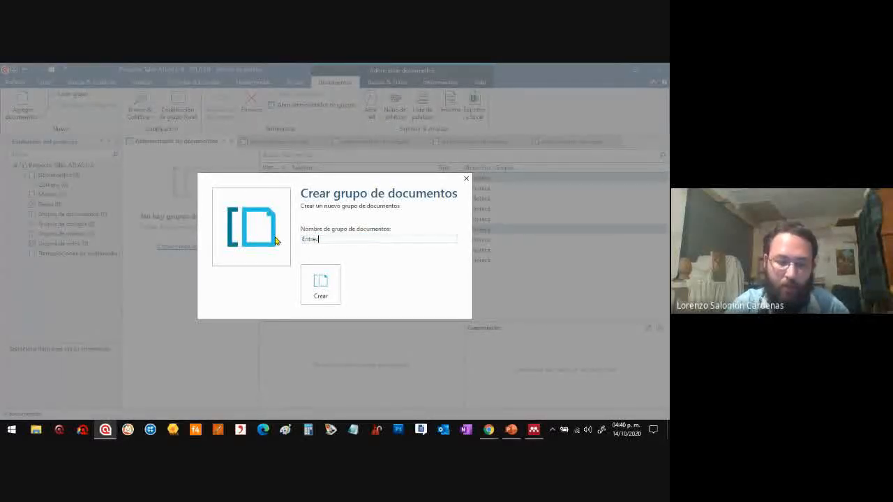
{"action": "left_click", "coordinate": [328, 290]}
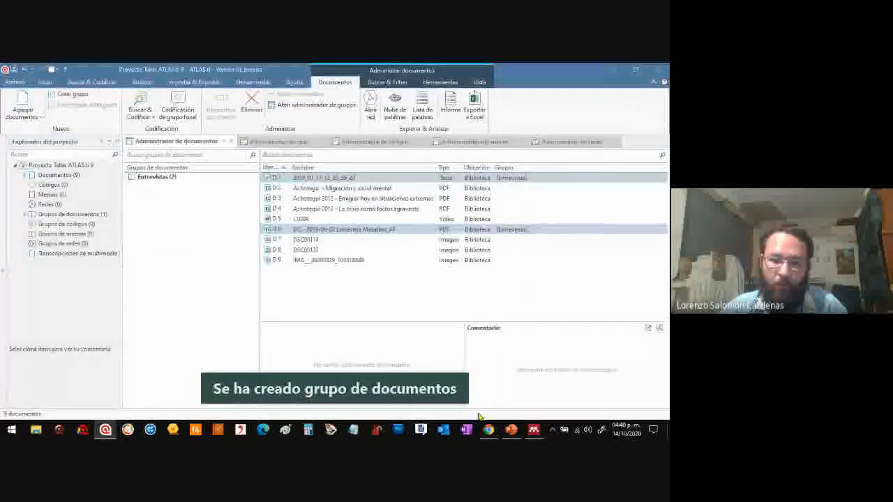
Step: Check the Google Meet call, return to ATLAS.ti and clear the document selection
{"action": "mouse_move", "coordinate": [488, 429]}
{"action": "left_click", "coordinate": [428, 380]}
{"action": "left_click", "coordinate": [107, 431]}
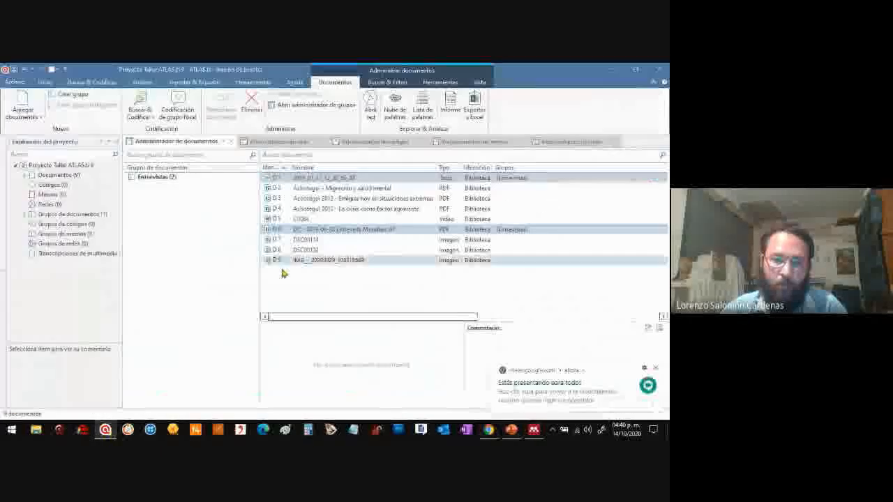
{"action": "left_click", "coordinate": [290, 279]}
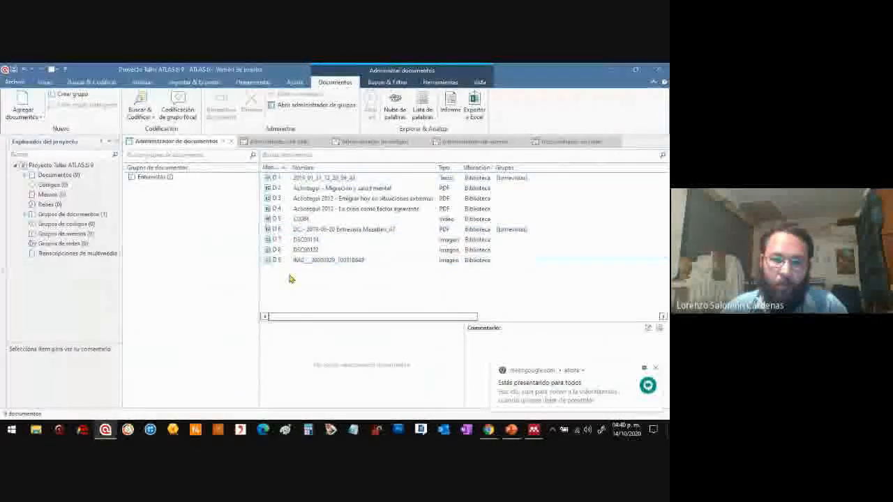
{"action": "left_click", "coordinate": [355, 189]}
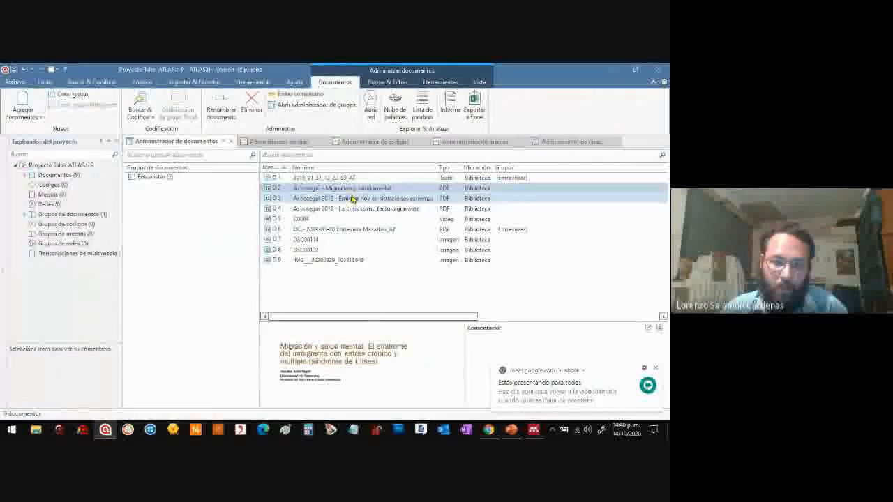
{"action": "left_click", "coordinate": [348, 200]}
{"action": "left_click", "coordinate": [344, 209]}
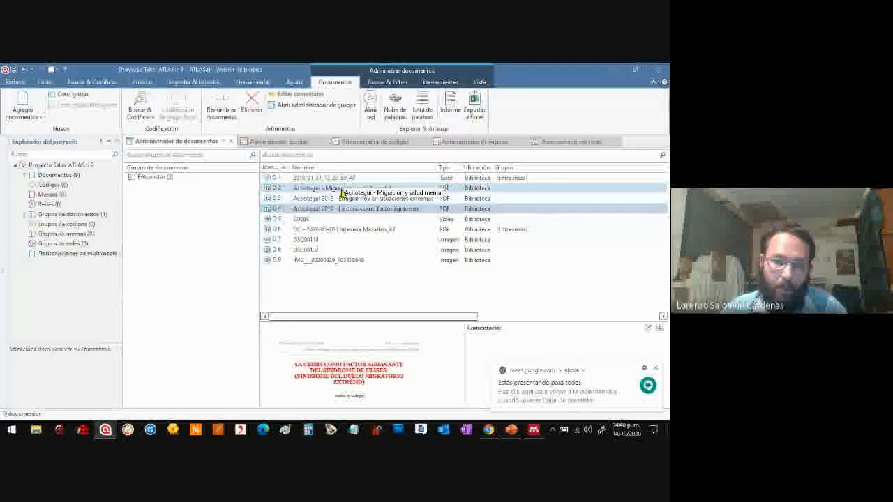
{"action": "left_click", "coordinate": [342, 192]}
{"action": "left_click", "coordinate": [342, 200], "text": "shift"}
{"action": "left_click", "coordinate": [340, 209], "text": "shift"}
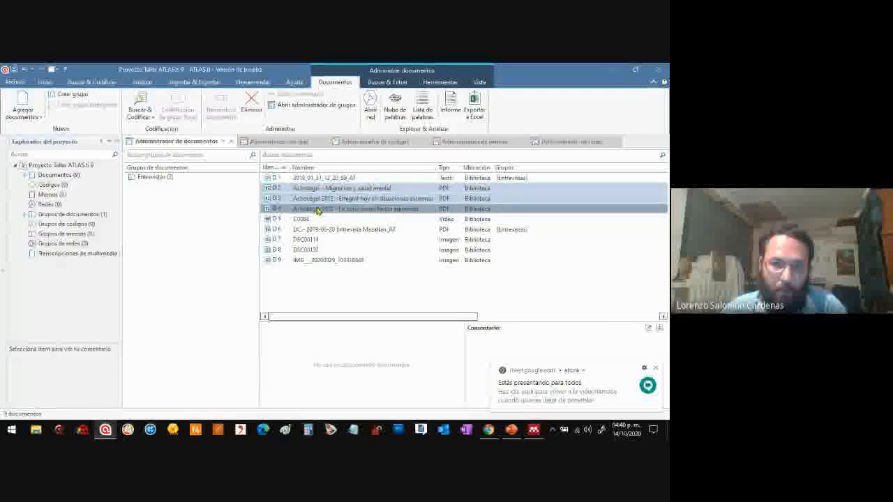
{"action": "left_click", "coordinate": [326, 188]}
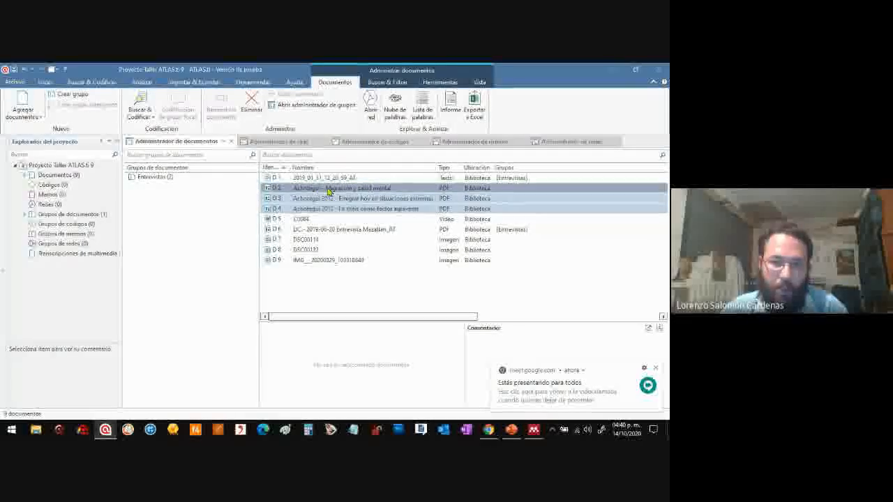
{"action": "left_click", "coordinate": [319, 209], "text": "shift"}
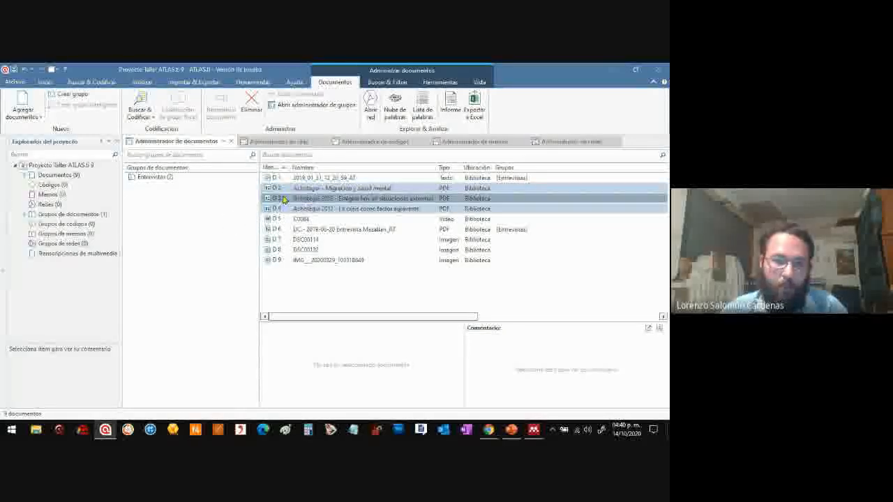
{"action": "left_click", "coordinate": [73, 95]}
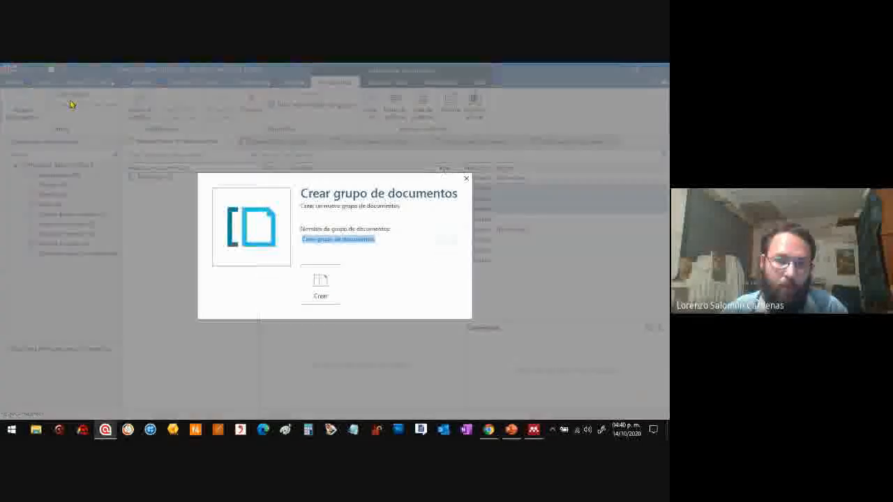
{"action": "left_click", "coordinate": [466, 180]}
Step: Group the three migration article PDFs, D 2 to D 4, in a new document group named Bibliografía - Artículos
{"action": "left_click", "coordinate": [335, 208]}
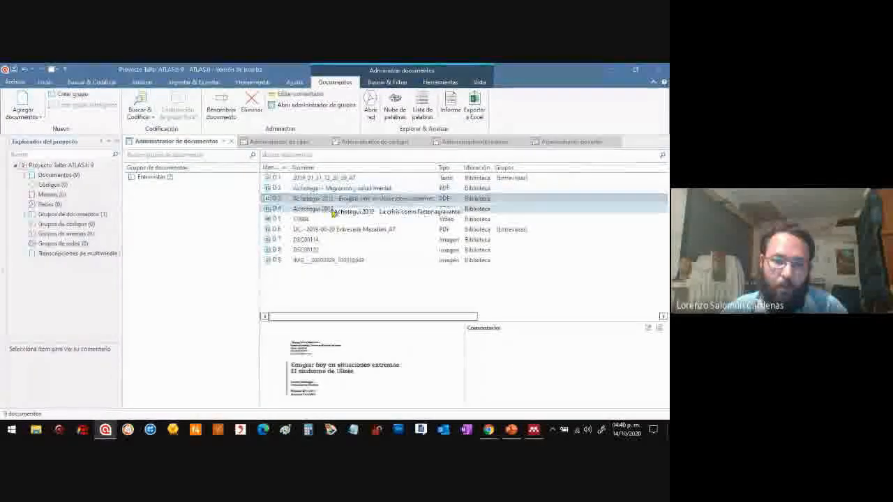
{"action": "left_click", "coordinate": [331, 190], "text": "shift"}
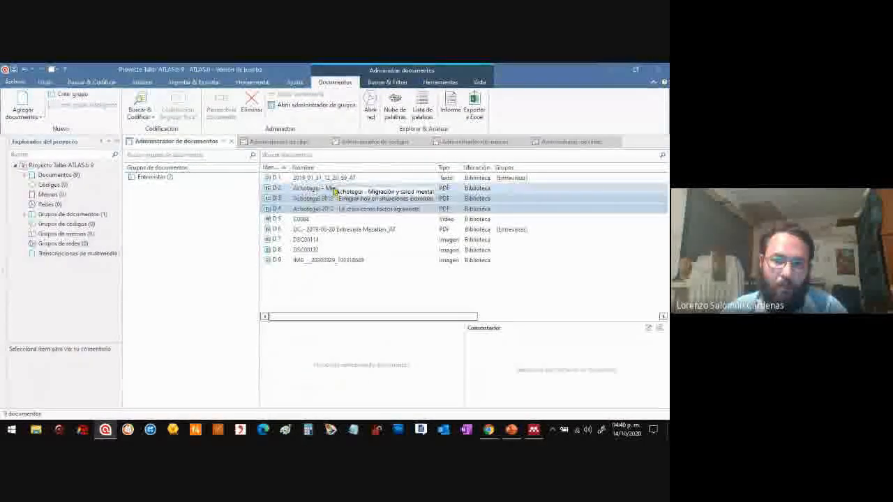
{"action": "left_click_drag", "start_coordinate": [332, 195], "coordinate": [279, 202]}
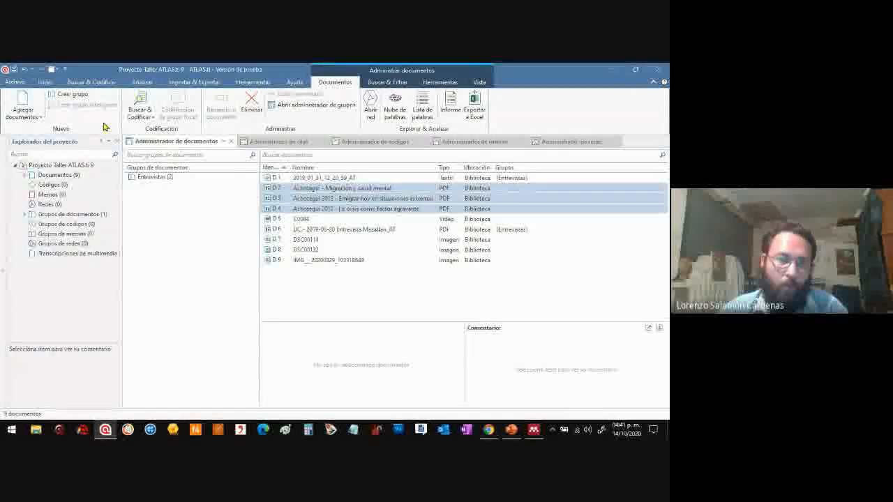
{"action": "left_click", "coordinate": [80, 97]}
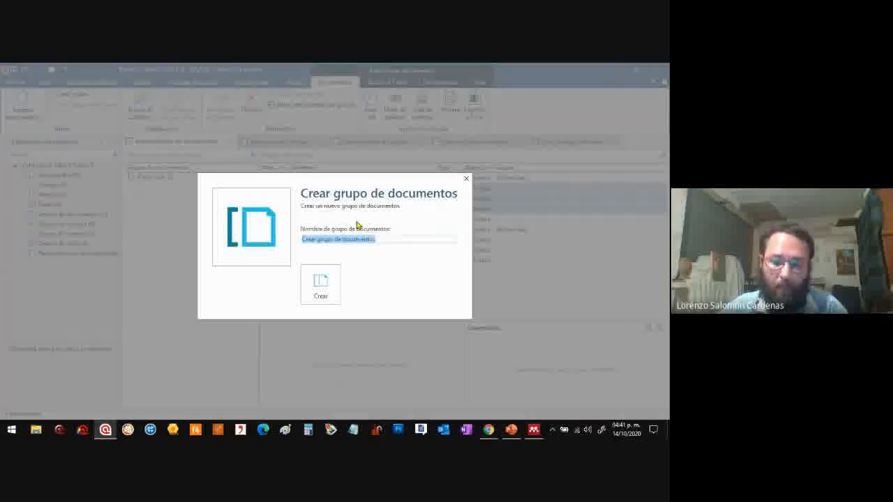
{"action": "type", "text": "Bibliografia - Articulos"}
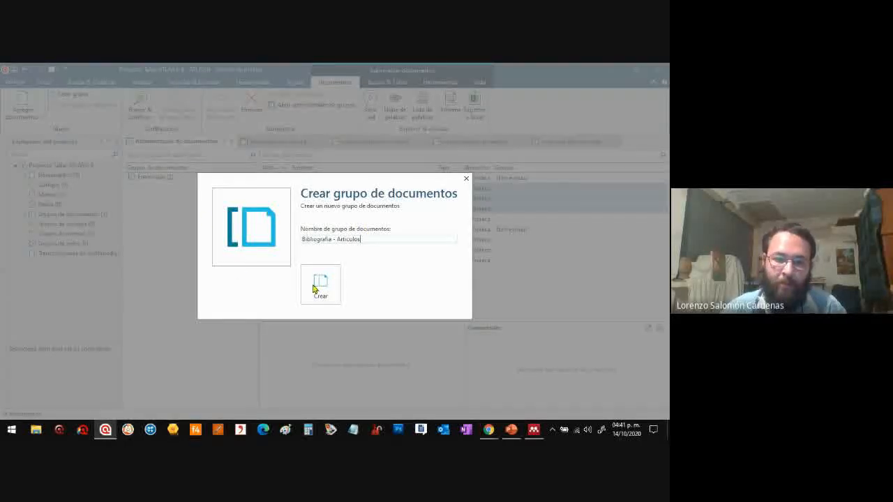
{"action": "left_click", "coordinate": [317, 285]}
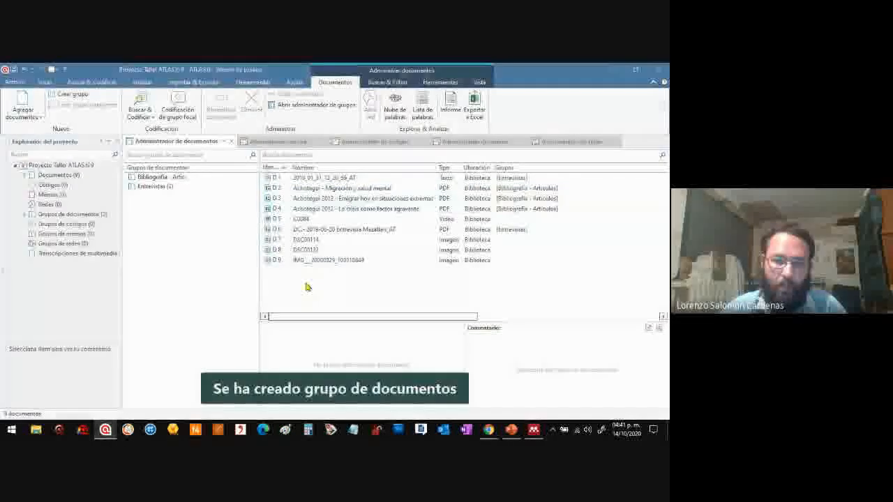
Step: Create a document group named Caso 1 - Intervención IAP from the C0084 video and the images DSC00114 and DSC00132
{"action": "left_click", "coordinate": [330, 221]}
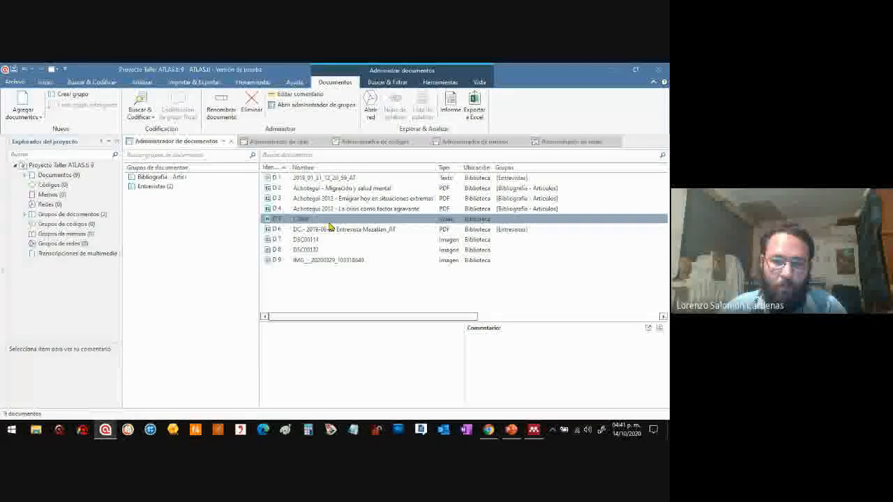
{"action": "left_click", "coordinate": [325, 229]}
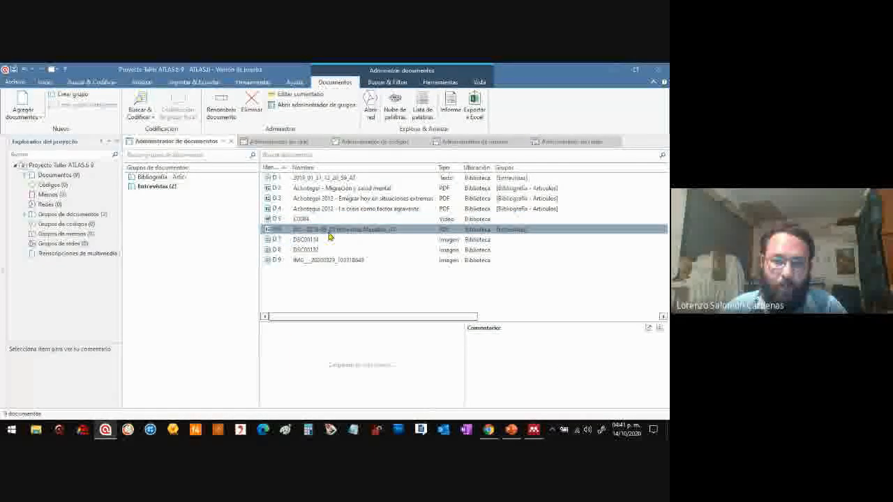
{"action": "left_click", "coordinate": [323, 249]}
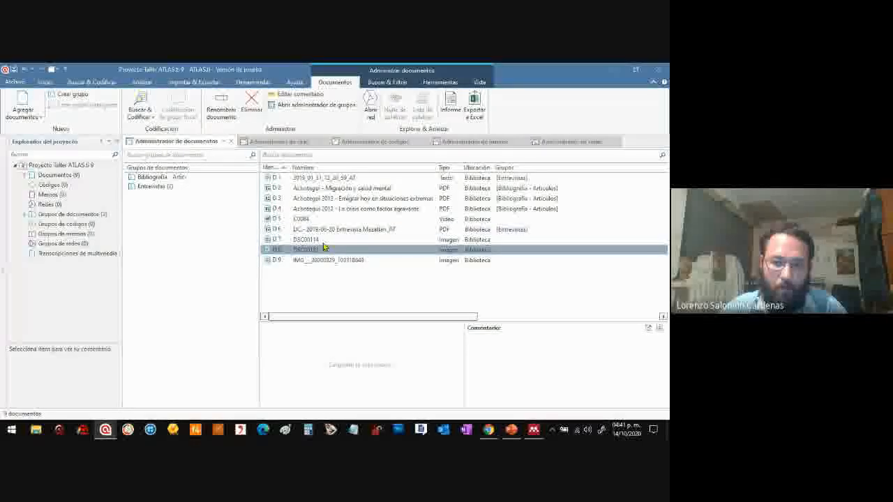
{"action": "left_click", "coordinate": [321, 240]}
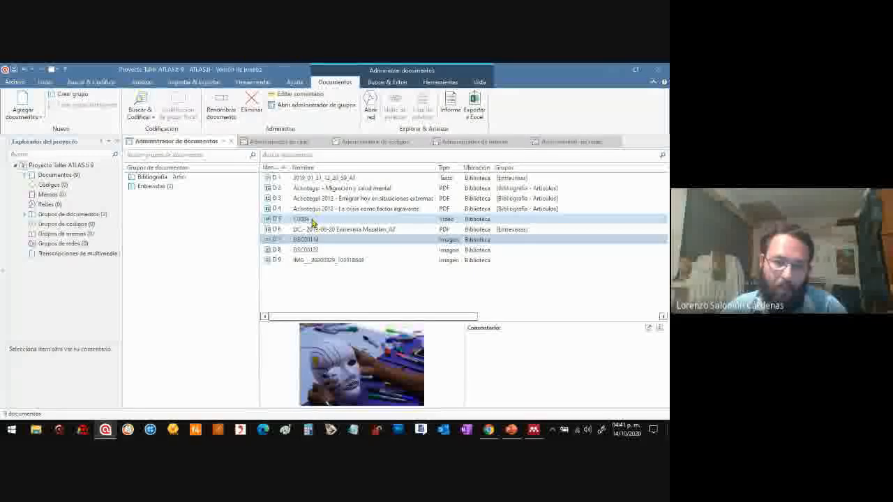
{"action": "left_click", "coordinate": [307, 249], "text": "shift"}
{"action": "left_click", "coordinate": [307, 220], "text": "ctrl"}
{"action": "left_click_drag", "start_coordinate": [305, 248], "coordinate": [192, 251]}
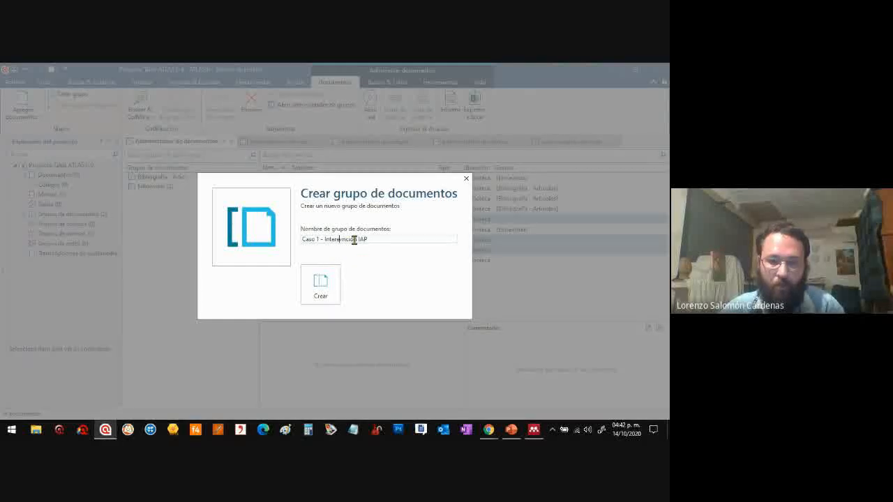
{"action": "left_click", "coordinate": [320, 287]}
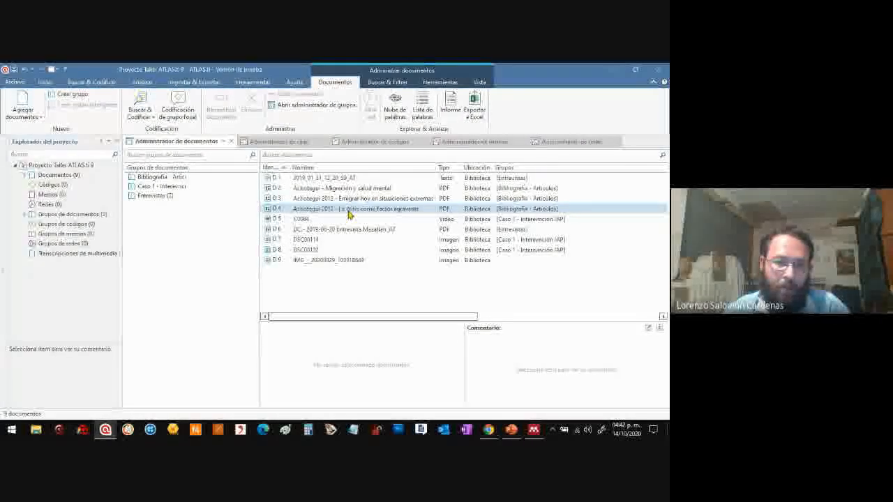
Step: Filter the documents by the Entrevistas and Bibliografía - Artículos groups, widening the group name column to read the full names
{"action": "left_click", "coordinate": [158, 200]}
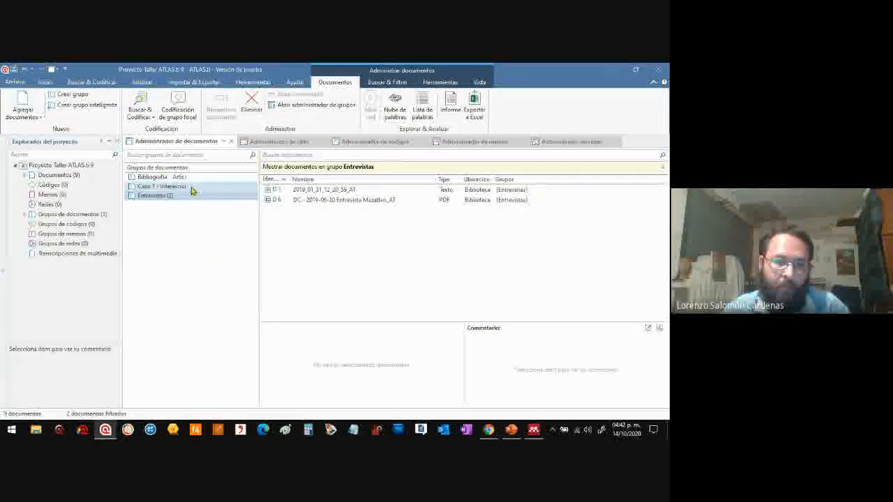
{"action": "left_click_drag", "start_coordinate": [189, 169], "coordinate": [222, 171]}
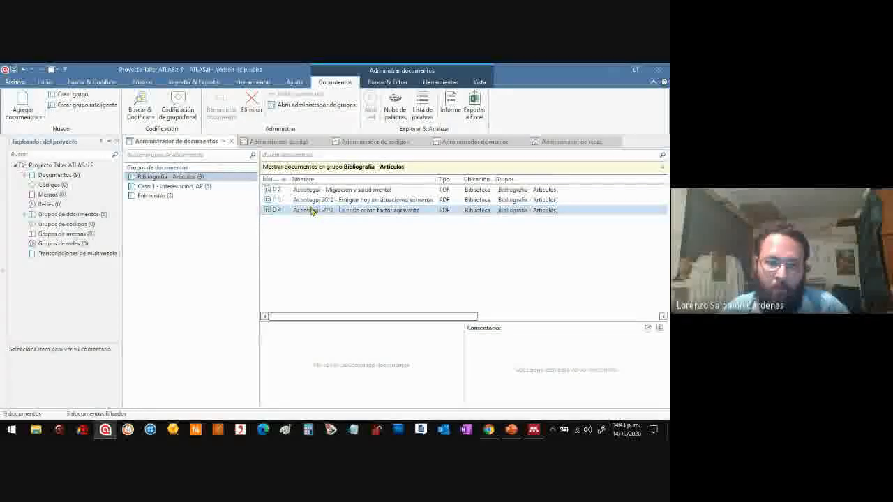
Step: Filter the documents by the Caso 1 - Intervención IAP and Entrevistas groups, and clear the filter to list all documents
{"action": "left_click", "coordinate": [170, 188]}
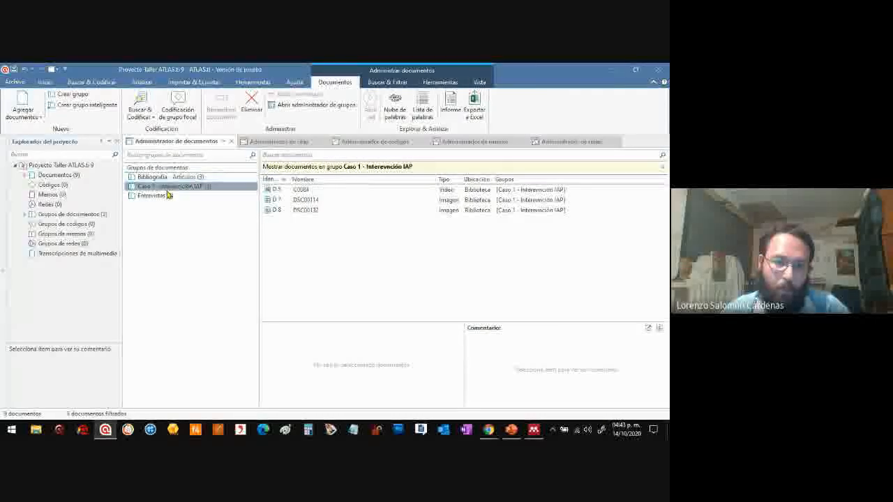
{"action": "left_click", "coordinate": [155, 196]}
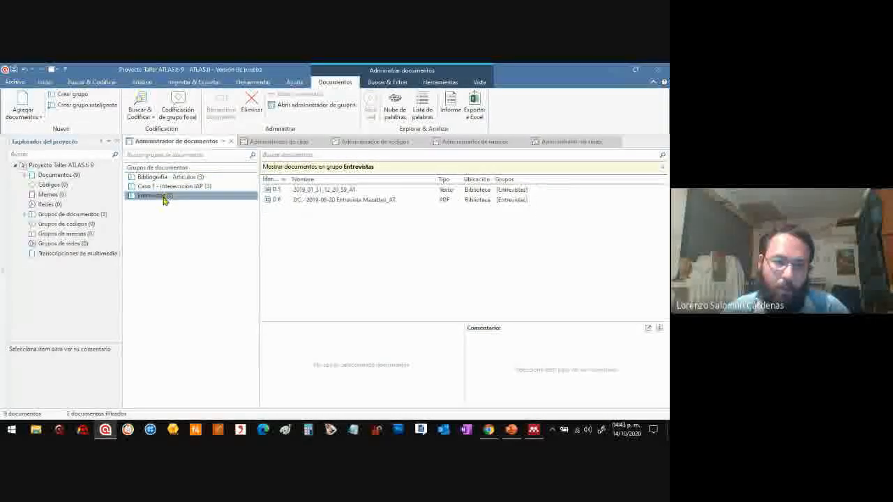
{"action": "left_click", "coordinate": [175, 243]}
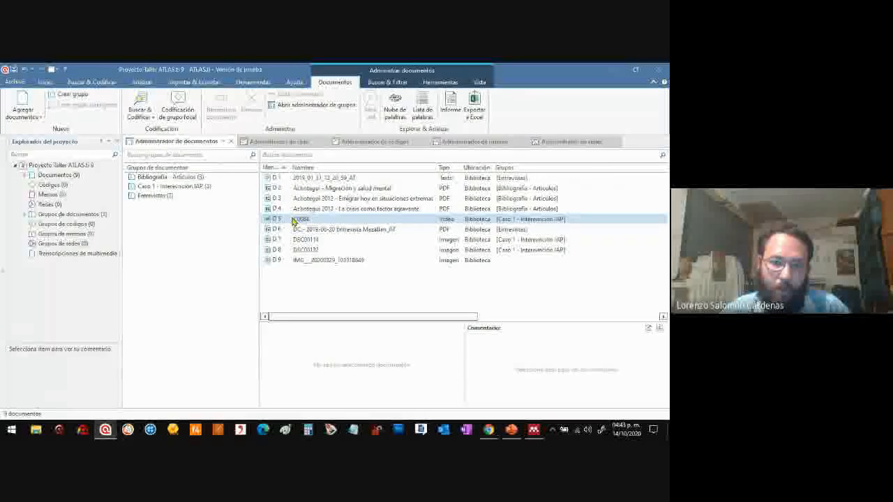
Step: Add the C0084 video, D 5, to the Entrevistas document group as well
{"action": "left_click_drag", "start_coordinate": [313, 225], "coordinate": [304, 222]}
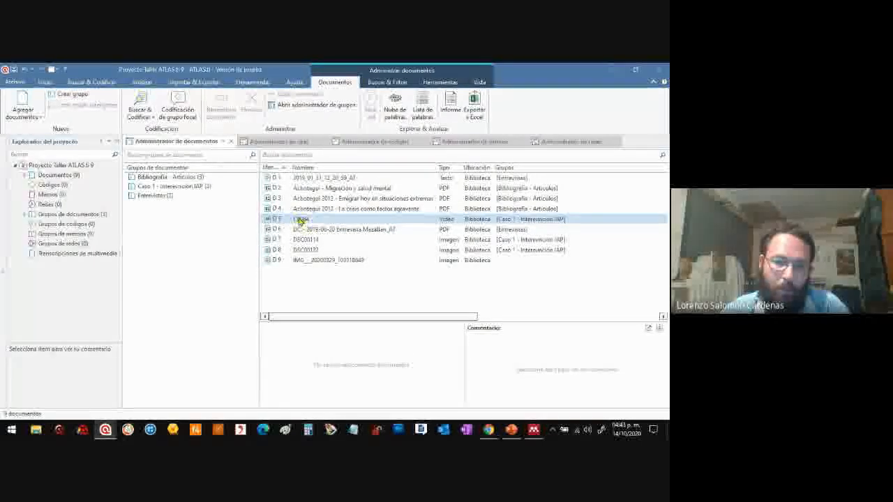
{"action": "left_click", "coordinate": [301, 221]}
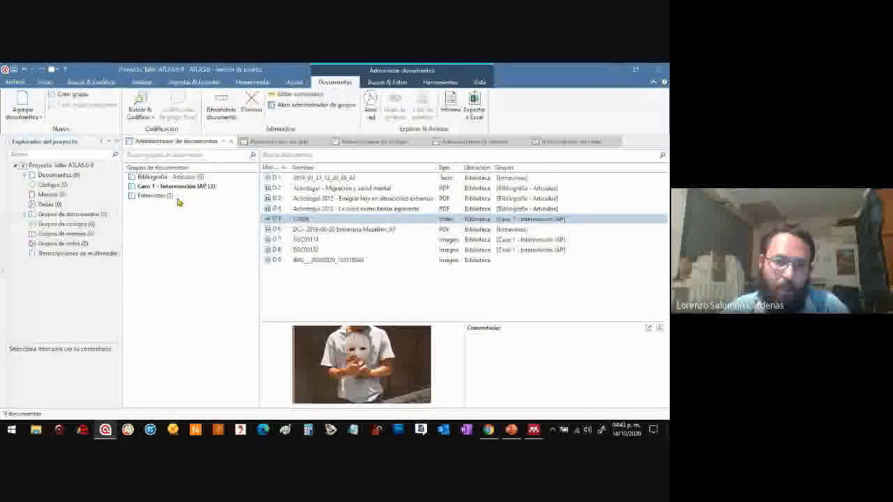
{"action": "left_click_drag", "start_coordinate": [178, 202], "coordinate": [175, 197]}
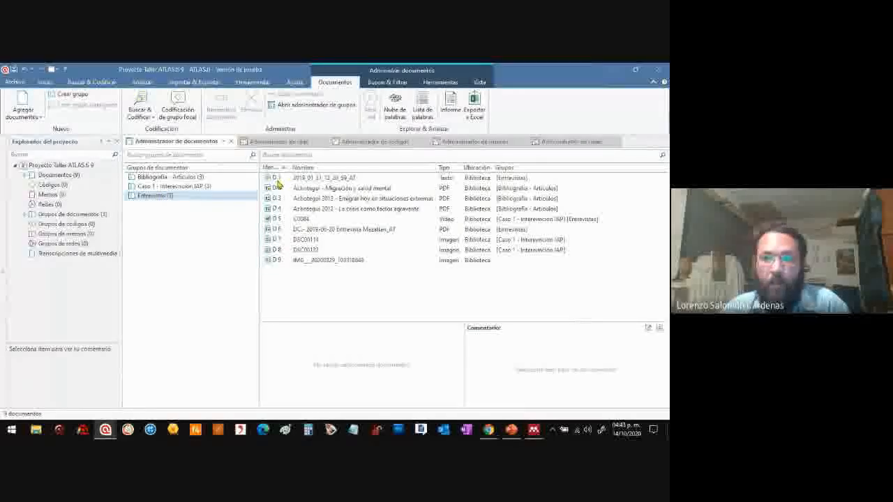
Step: Switch to the Google Meet call, turn the microphone and camera off and back on, and return to ATLAS.ti
{"action": "left_click", "coordinate": [611, 71]}
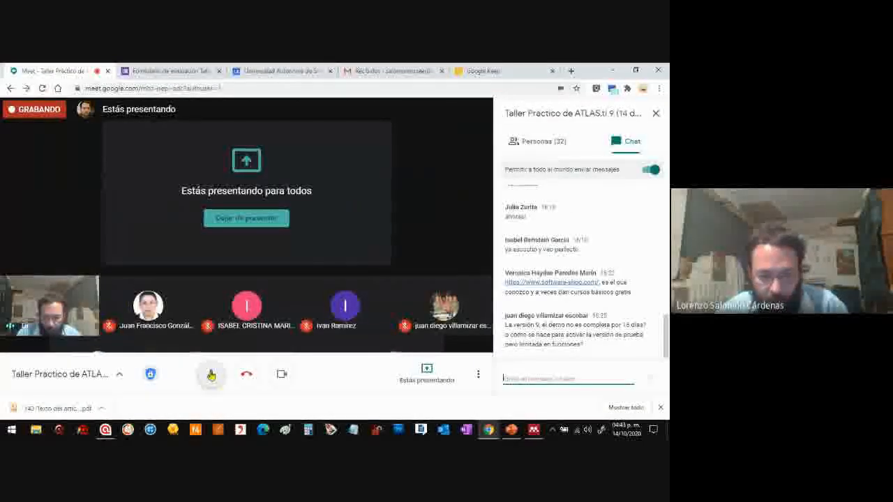
{"action": "left_click", "coordinate": [211, 375]}
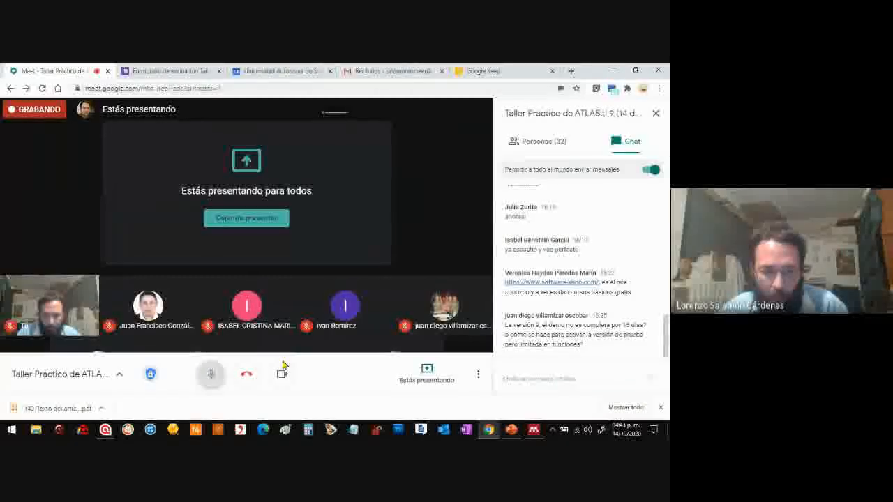
{"action": "left_click", "coordinate": [281, 374]}
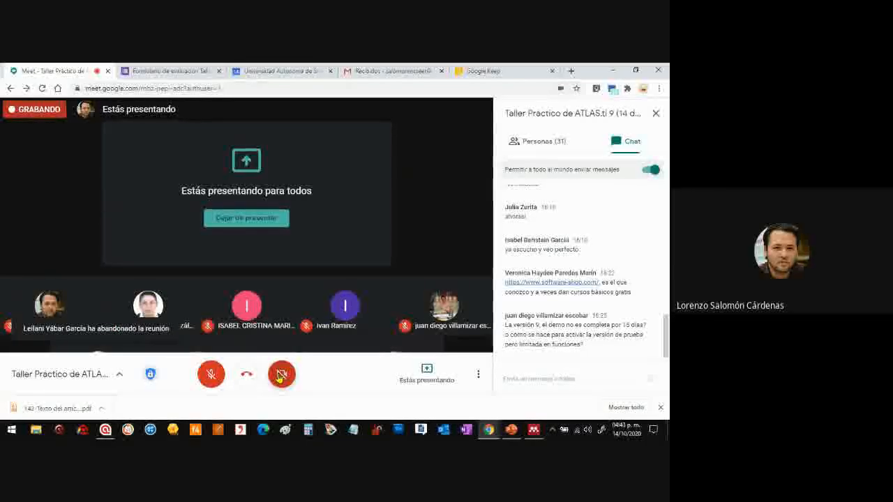
{"action": "left_click", "coordinate": [211, 374]}
{"action": "left_click", "coordinate": [282, 373]}
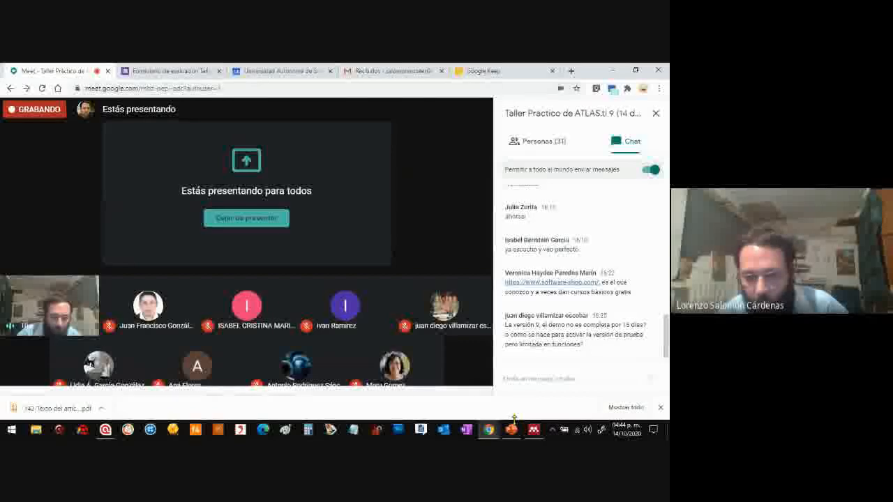
{"action": "mouse_move", "coordinate": [511, 430]}
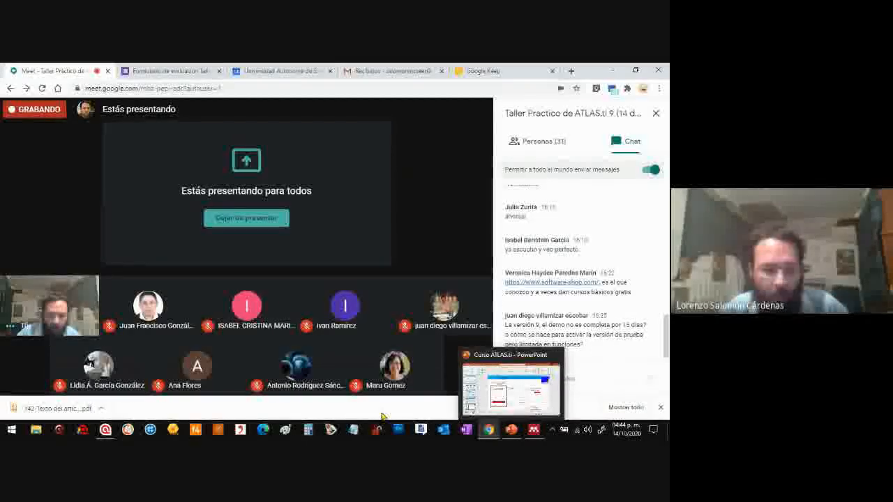
{"action": "left_click", "coordinate": [106, 430]}
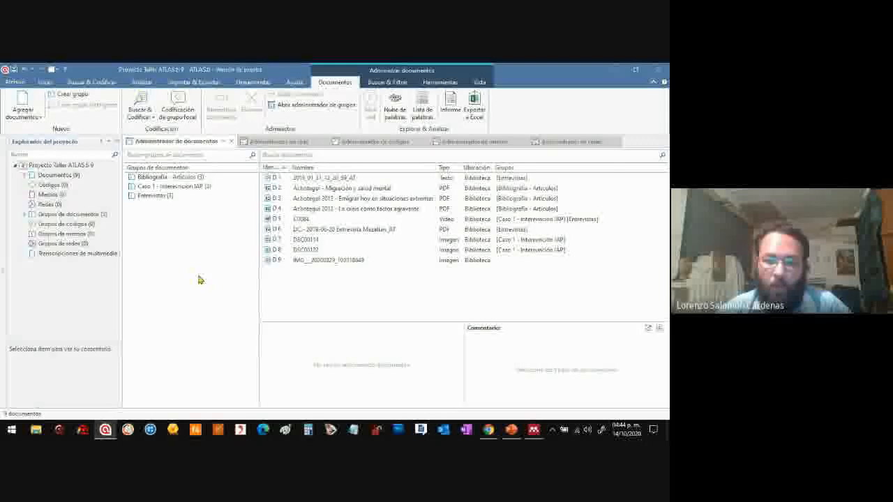
Step: Add the comment "Entrevista a migrante deportado" to the interview text document D 1
{"action": "left_click", "coordinate": [372, 180]}
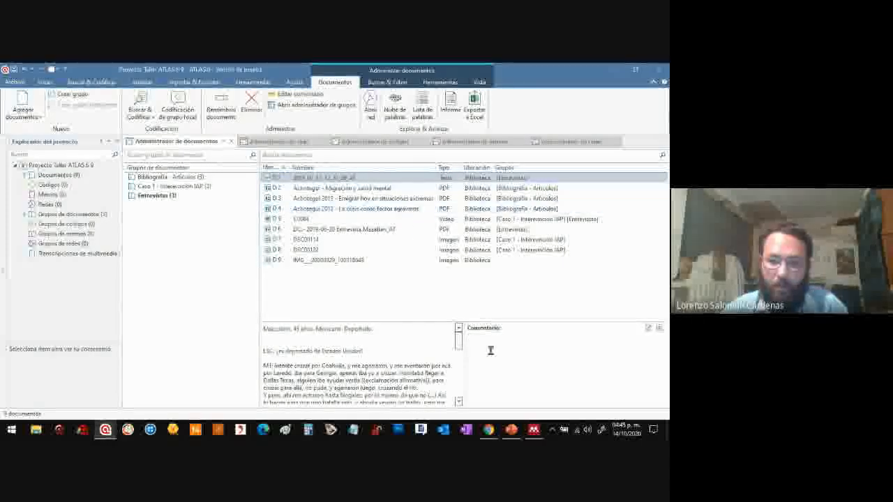
{"action": "type", "text": "Hntrevista a"}
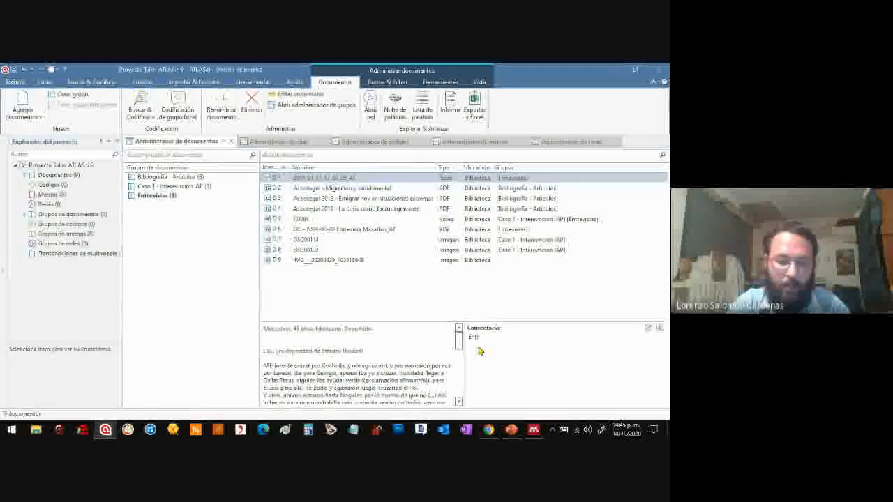
{"action": "type", "text": " m"}
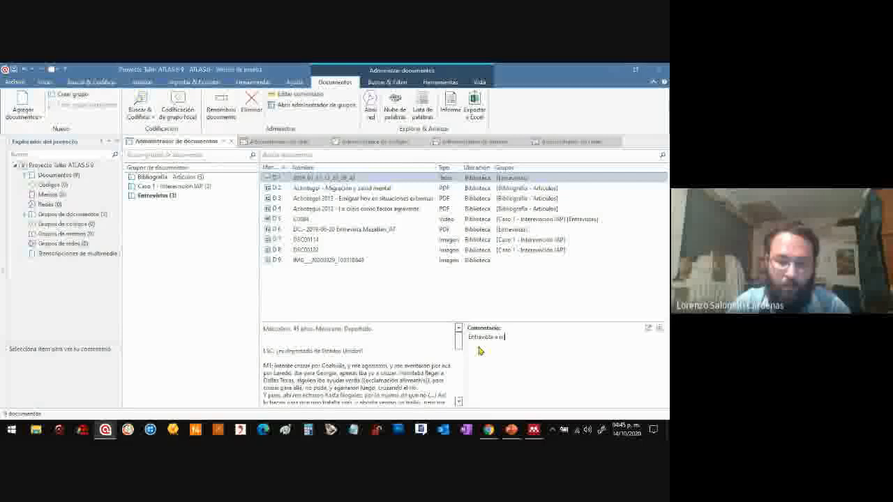
{"action": "type", "text": "igrante deportado"}
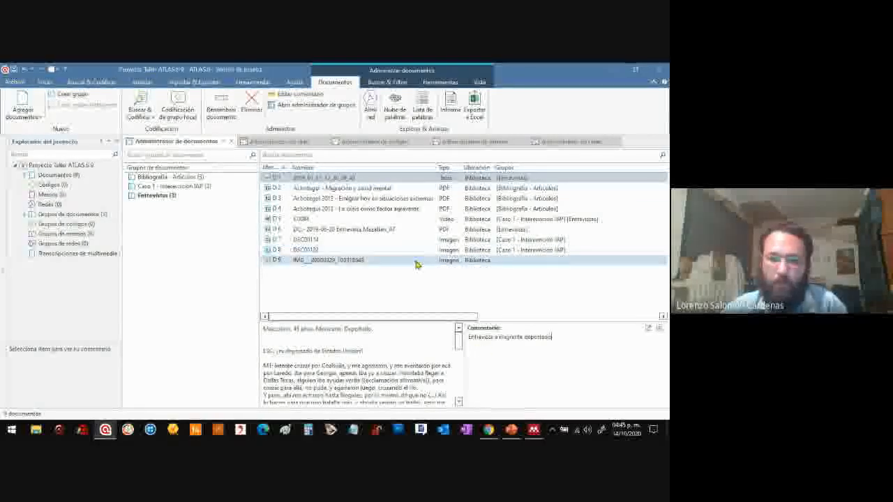
Step: Comment the PDF D 2 on migration and mental health with "Me es útil para mi marco teórico. Revisar" and clear the selection
{"action": "left_click", "coordinate": [391, 189]}
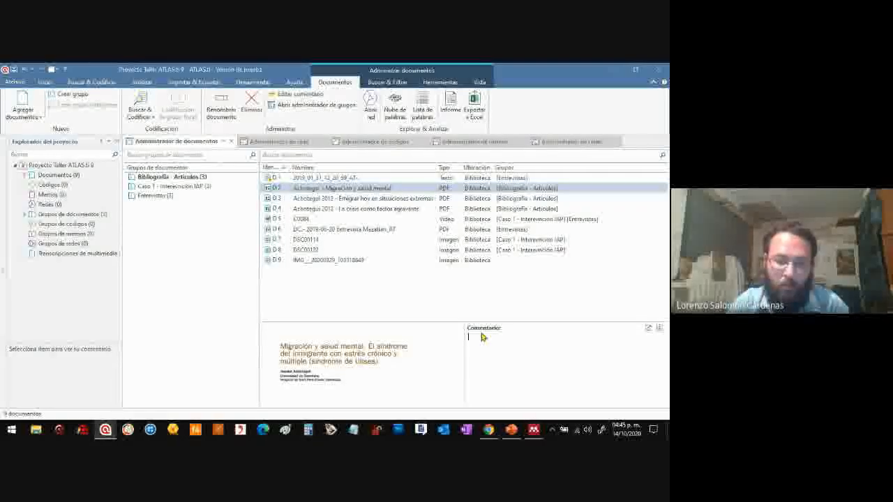
{"action": "type", "text": "Me e"}
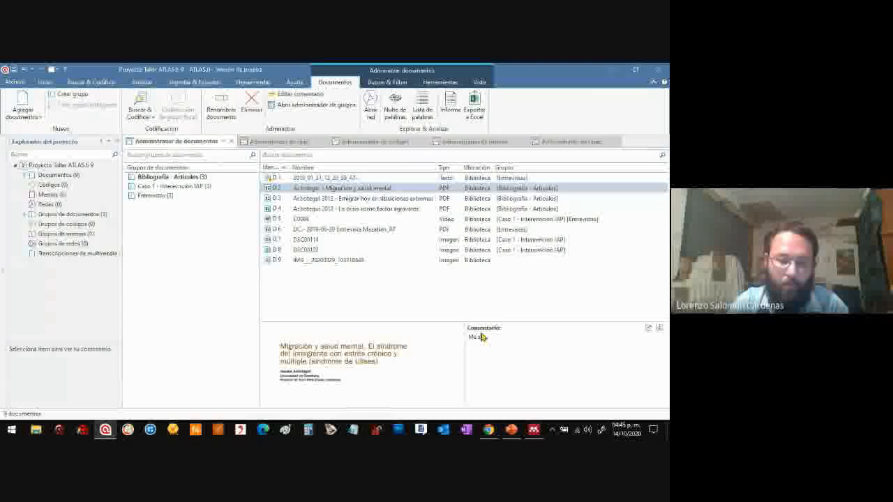
{"action": "type", "text": " ayu"}
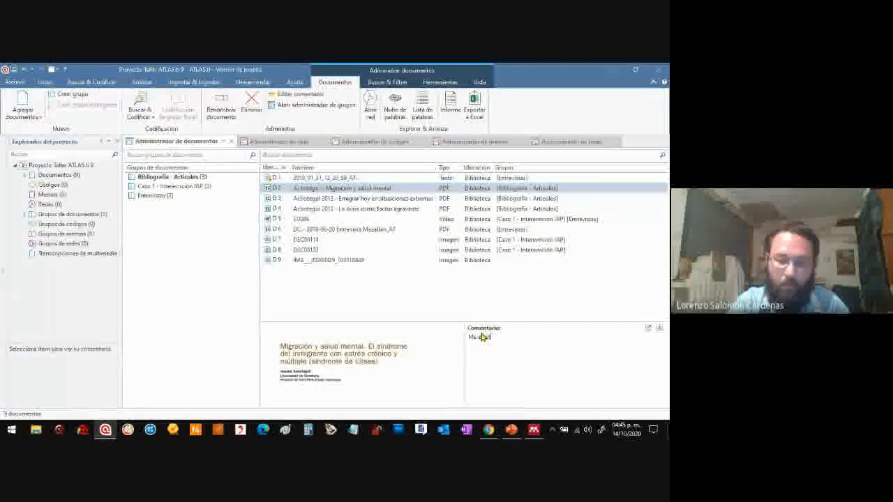
{"action": "type", "text": "dó para mi marco teorico"}
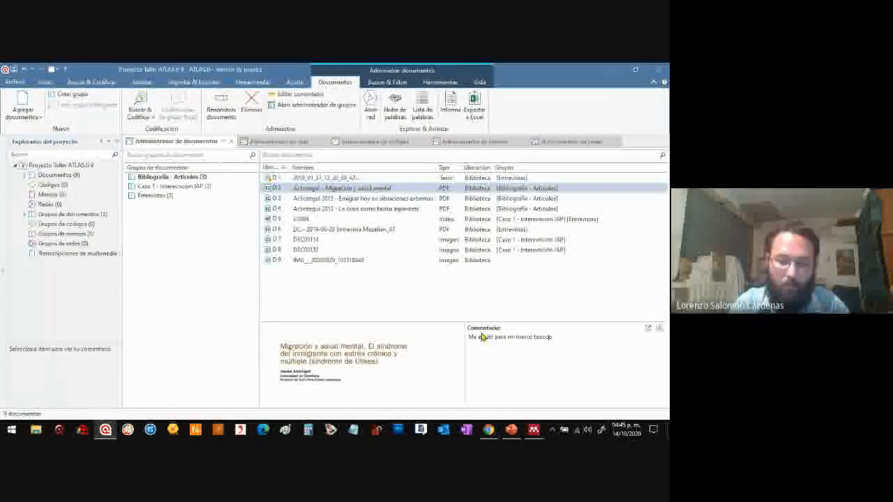
{"action": "type", "text": ". Revisar"}
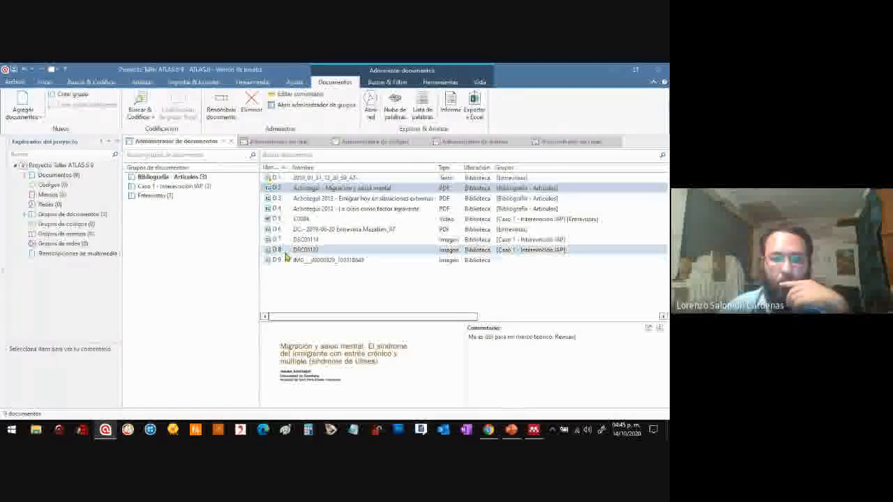
{"action": "left_click", "coordinate": [372, 296]}
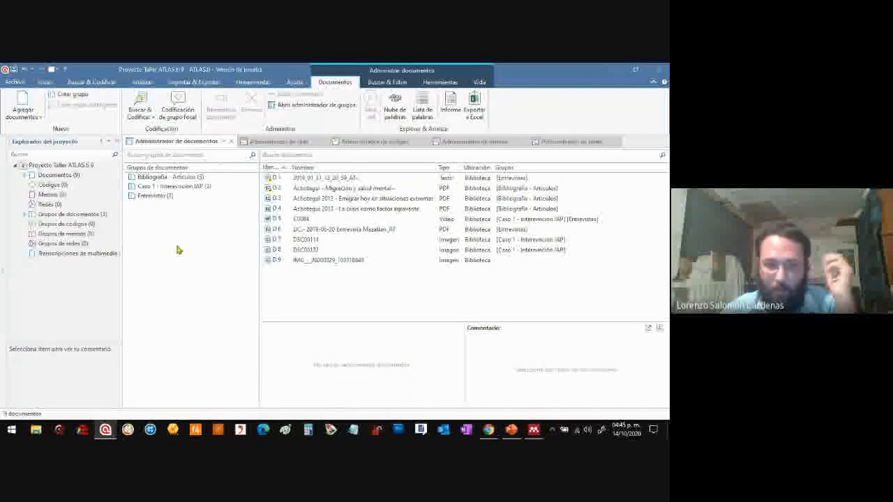
Step: Check the Google Meet call for participants' questions and return to the ATLAS.ti document manager
{"action": "left_click", "coordinate": [616, 69]}
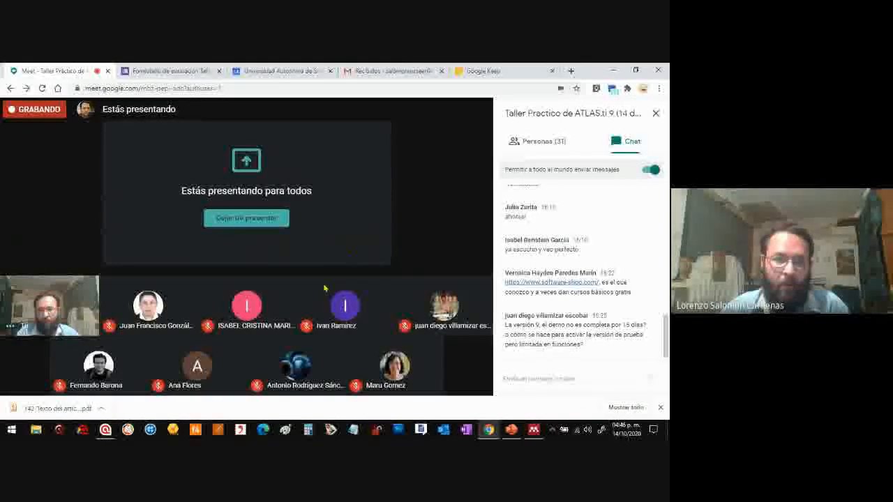
{"action": "mouse_move", "coordinate": [348, 304]}
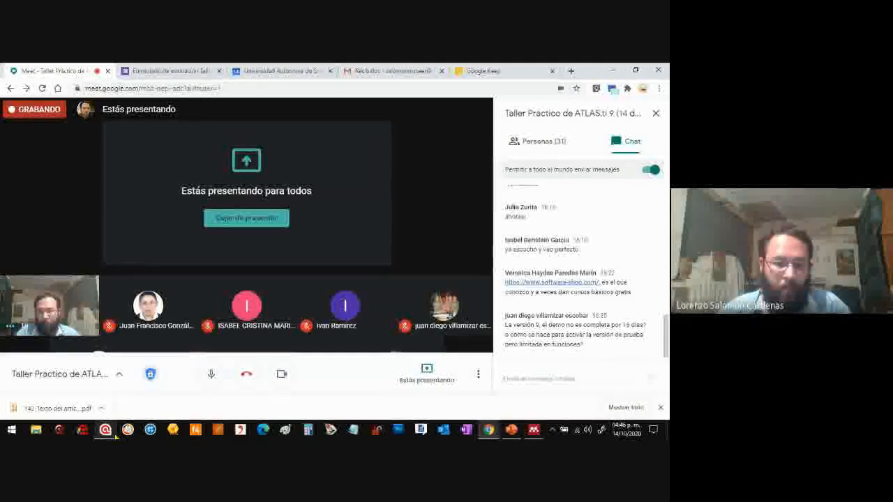
{"action": "mouse_move", "coordinate": [105, 429]}
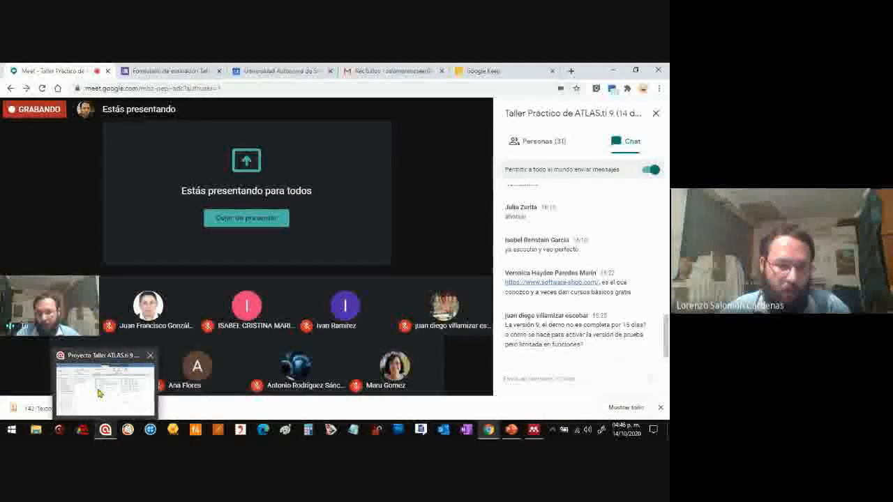
{"action": "left_click", "coordinate": [104, 403]}
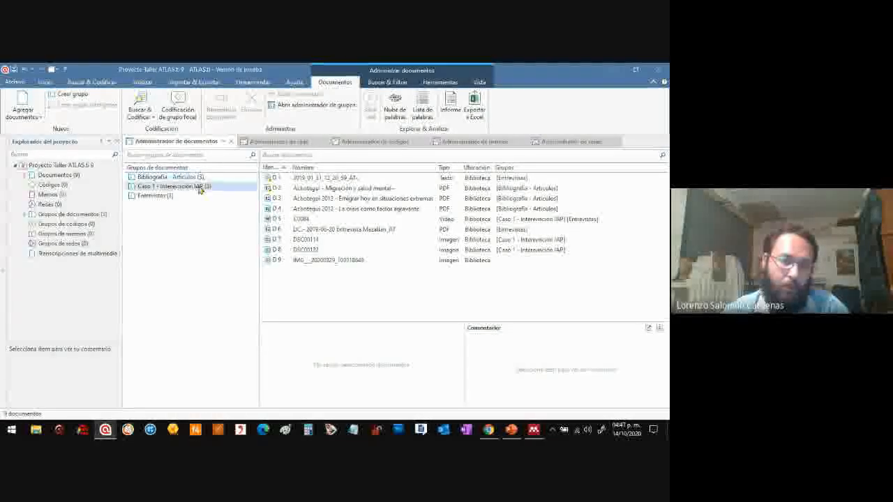
{"action": "left_click", "coordinate": [182, 196]}
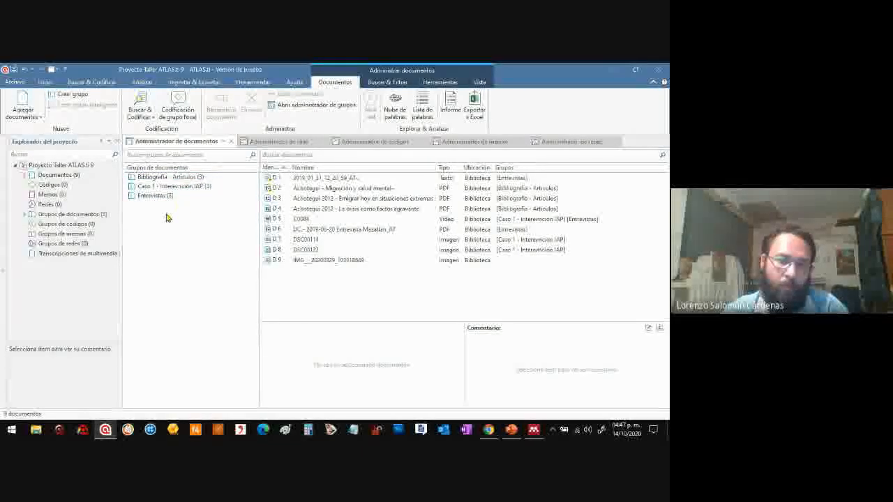
Step: Comment the PDF D 4, La crisis como factor agravante, with "Palabras clave:", "Salud mental" and "Migración" on separate lines with blank lines between
{"action": "left_click", "coordinate": [375, 210]}
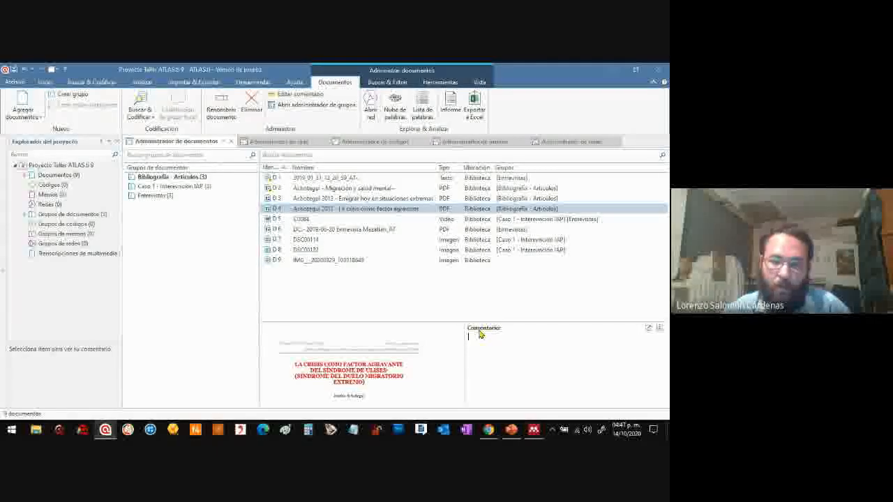
{"action": "type", "text": "alabras clave:"}
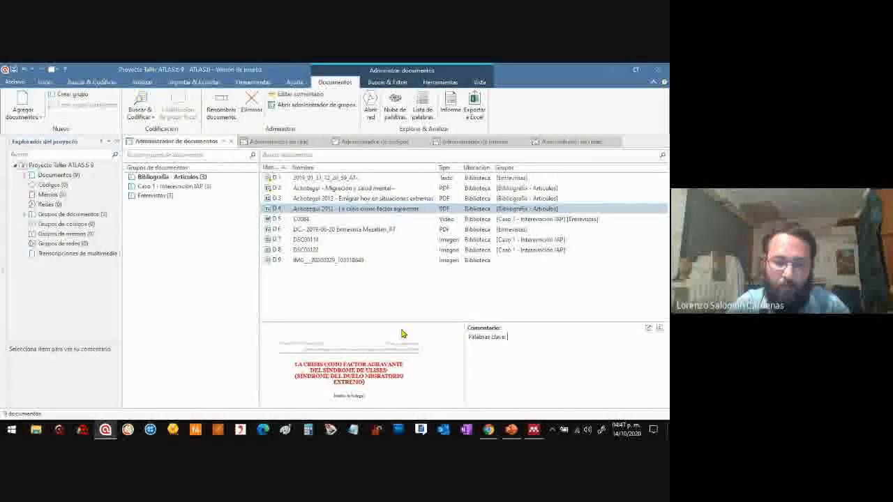
{"action": "type", "text": "Salud mental"}
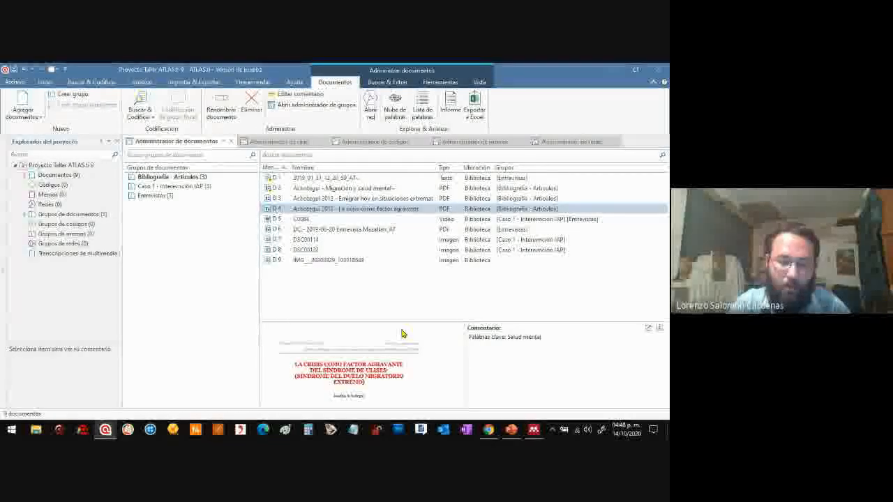
{"action": "key", "text": "Return"}
{"action": "key", "text": "Return"}
{"action": "type", "text": "M"}
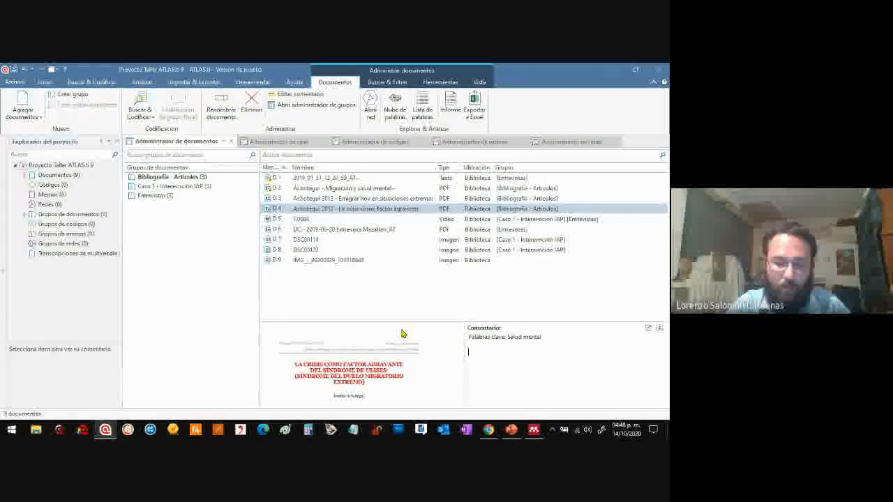
{"action": "type", "text": "igració"}
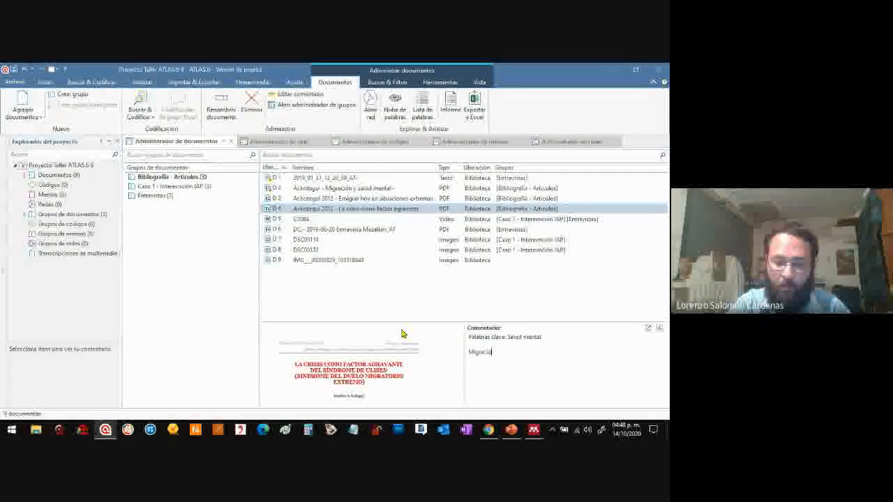
{"action": "type", "text": "n"}
{"action": "key", "text": "Return"}
{"action": "key", "text": "Return"}
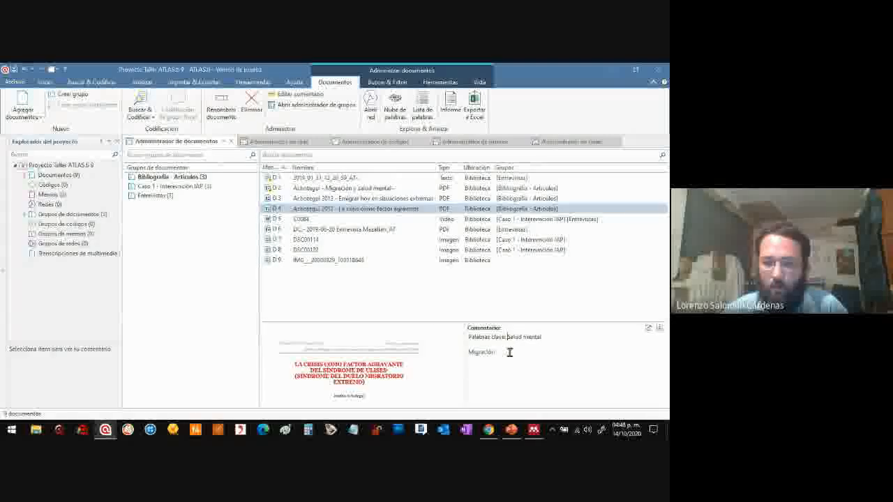
{"action": "key", "text": "Return"}
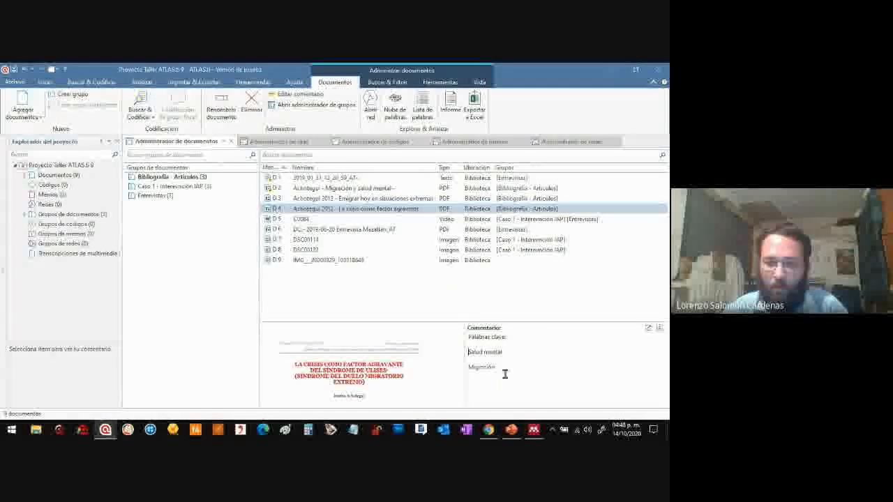
{"action": "left_click", "coordinate": [500, 367]}
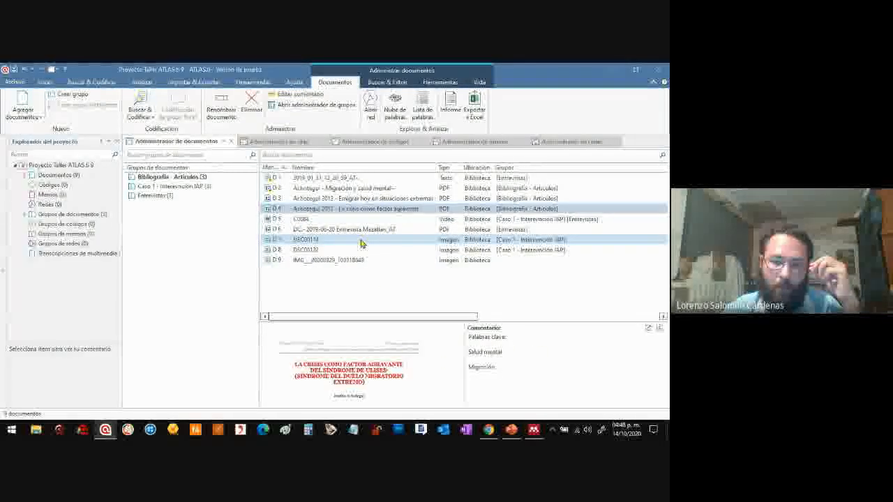
Step: Comment the image document D 9 with "Fotografía tomada durante el reparto de alimentos a migrantes" and save the comment
{"action": "left_click", "coordinate": [357, 260]}
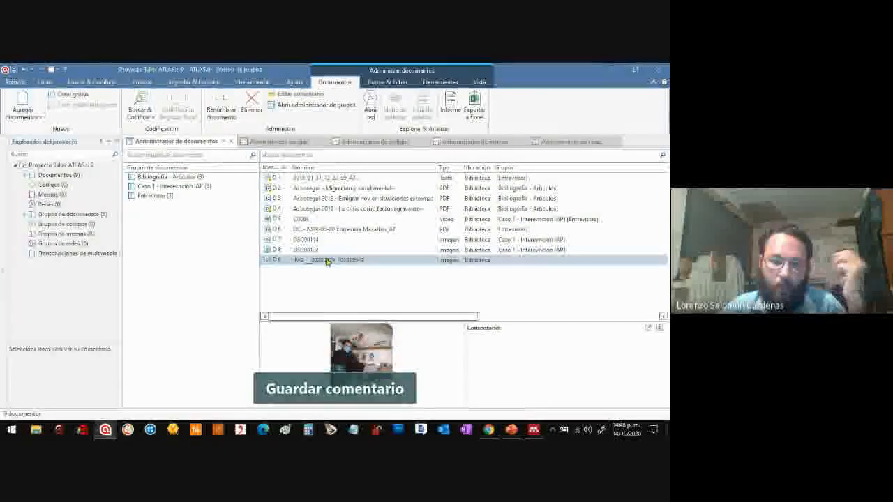
{"action": "left_click", "coordinate": [484, 351]}
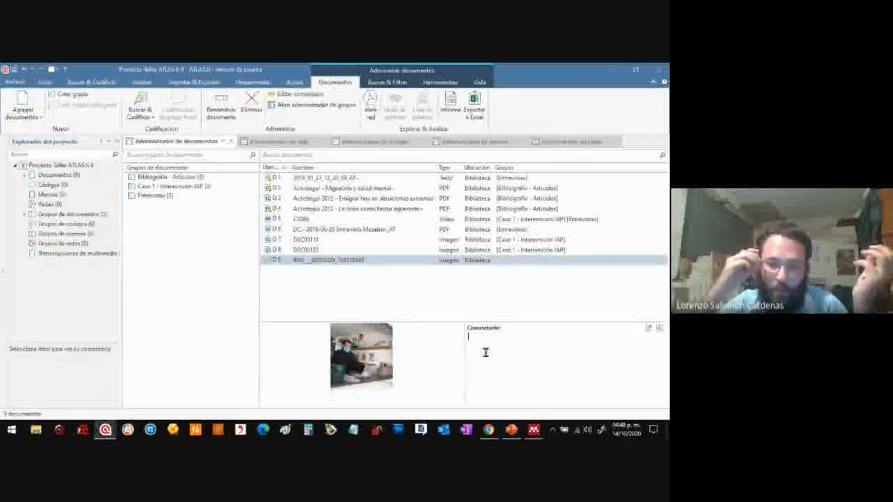
{"action": "type", "text": "Fotografía "}
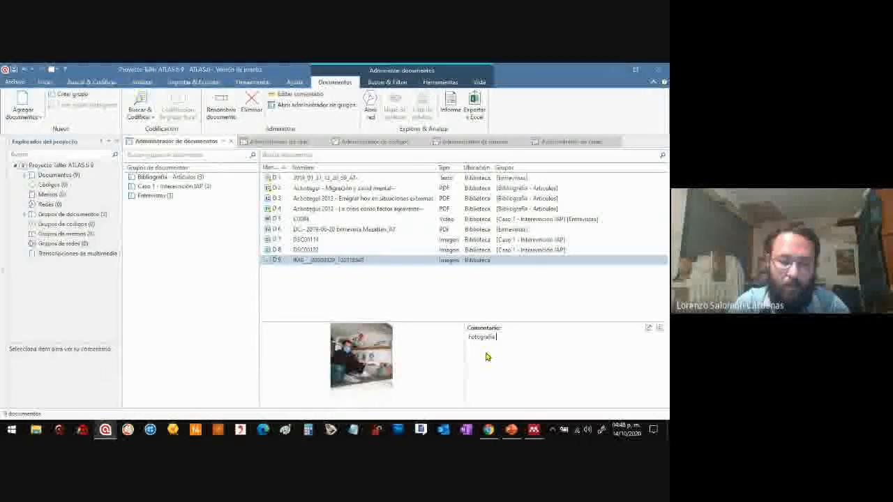
{"action": "type", "text": "tomada"}
{"action": "key", "text": "BackSpace"}
{"action": "type", "text": "durante"}
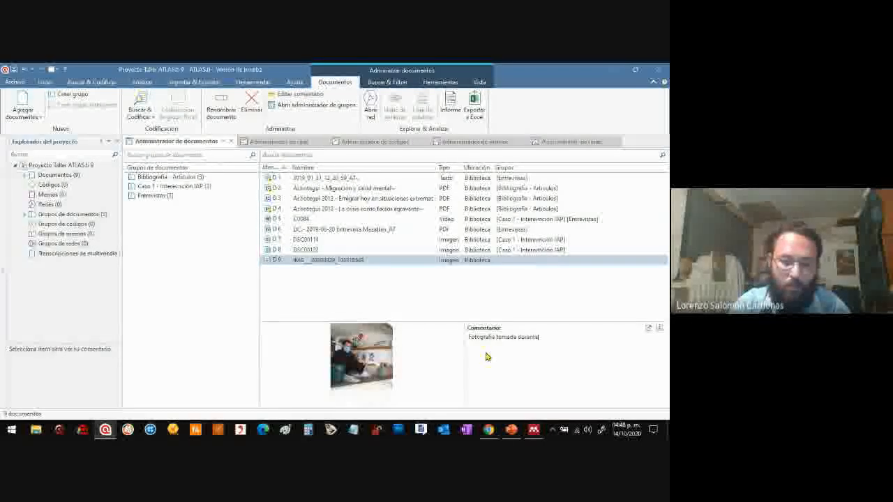
{"action": "type", "text": " el repart"}
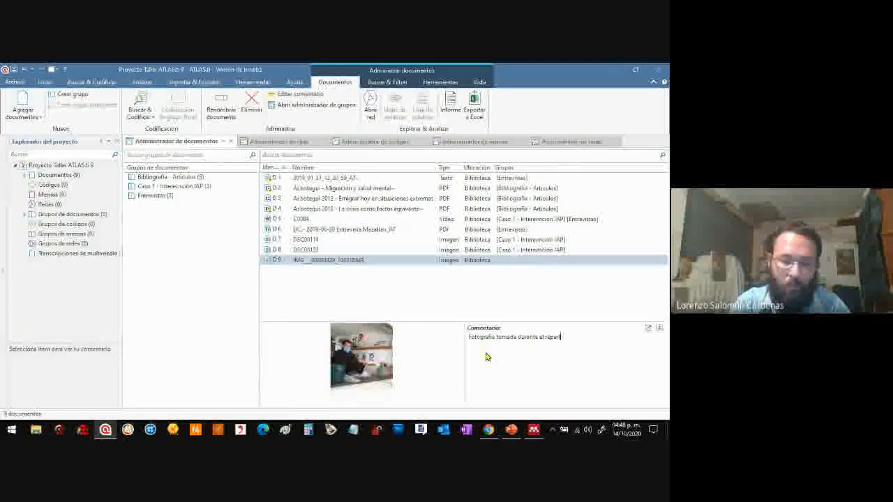
{"action": "type", "text": "o de alimentos"}
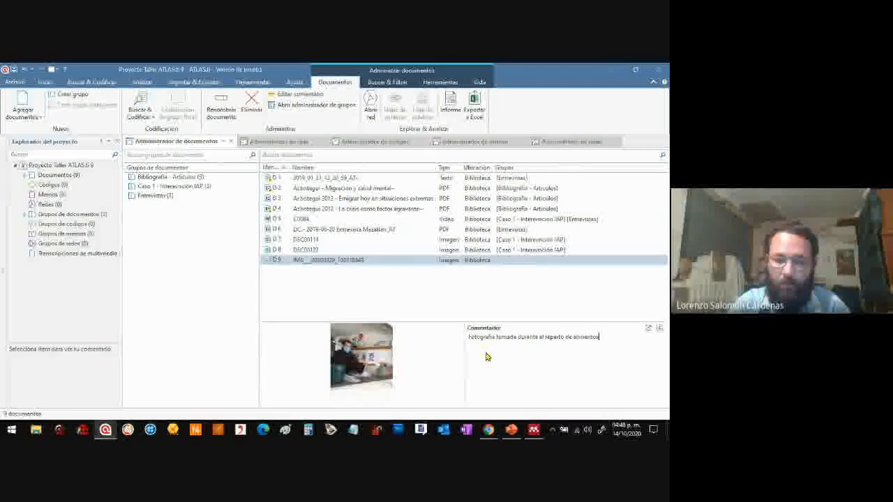
{"action": "type", "text": " a migrantes"}
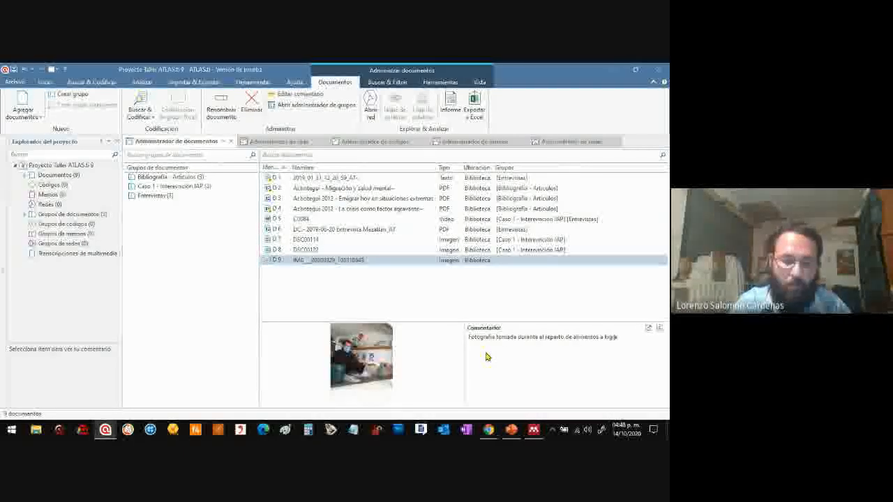
{"action": "key", "text": "BackSpace"}
{"action": "key", "text": "BackSpace"}
{"action": "key", "text": "BackSpace"}
{"action": "key", "text": "BackSpace"}
{"action": "type", "text": "migrantes"}
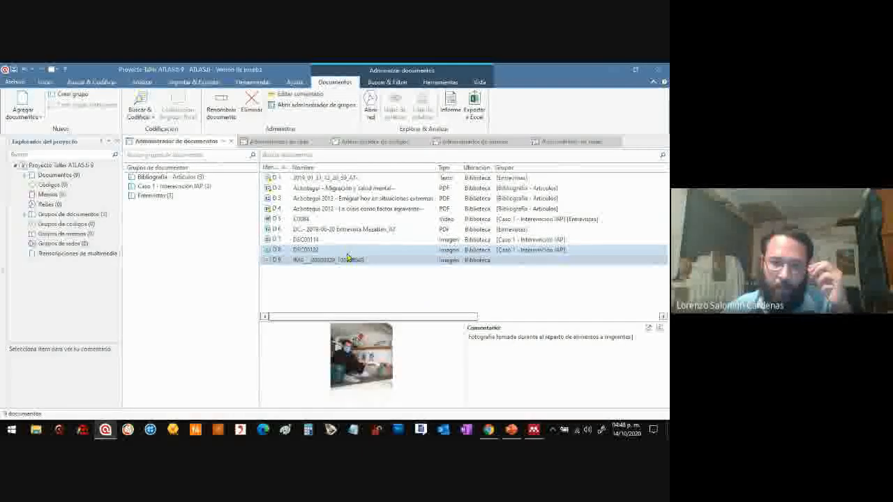
{"action": "key", "text": "Up"}
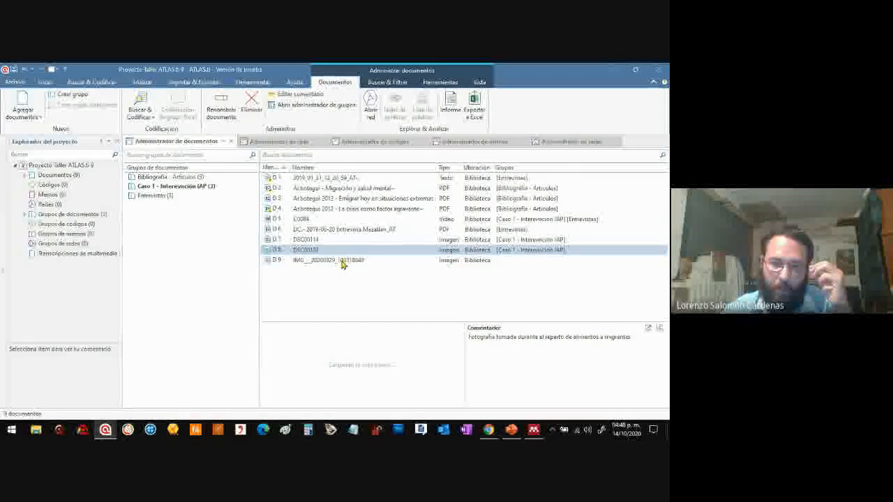
{"action": "left_click", "coordinate": [341, 262]}
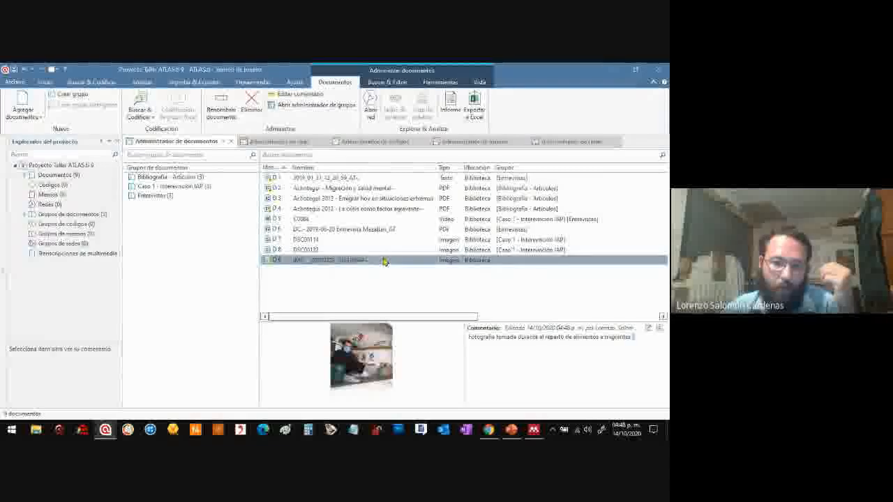
Step: Rename the image document D 9 as "Forografía 1 - 2020-10-14"
{"action": "left_click", "coordinate": [309, 285]}
{"action": "left_click", "coordinate": [313, 264]}
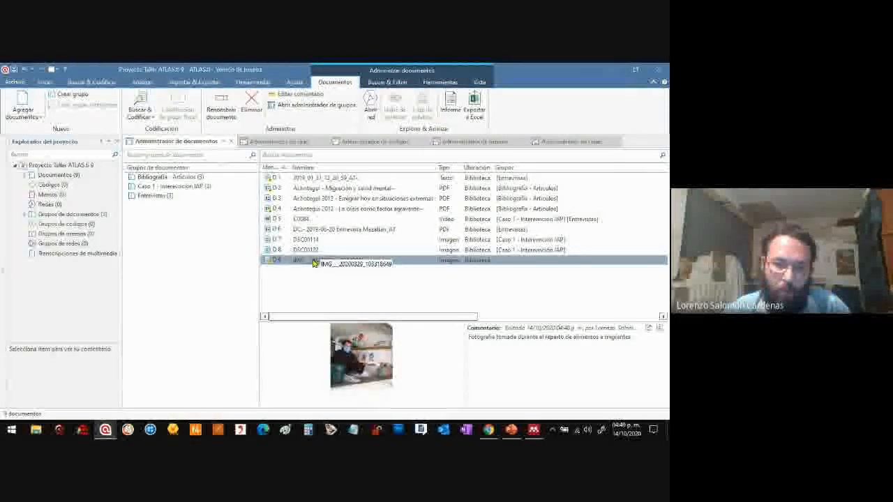
{"action": "right_click", "coordinate": [313, 264]}
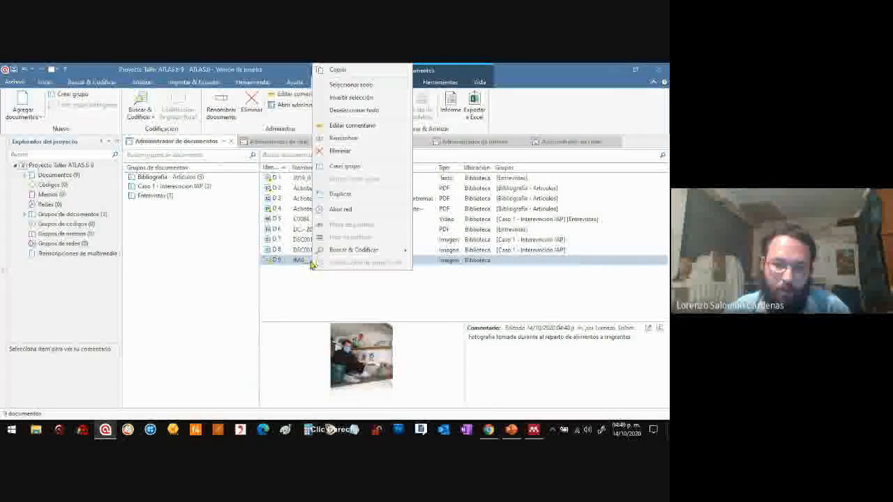
{"action": "left_click", "coordinate": [363, 139]}
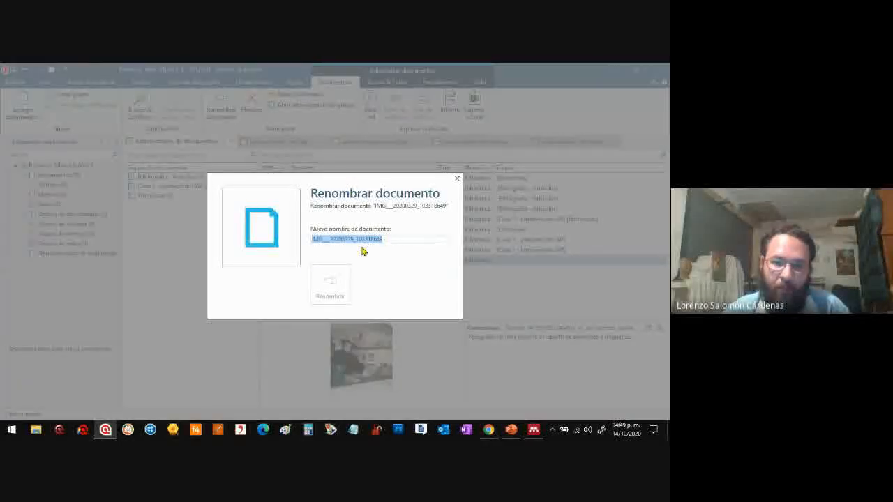
{"action": "type", "text": "Fotografía 1 - 2020-10-14"}
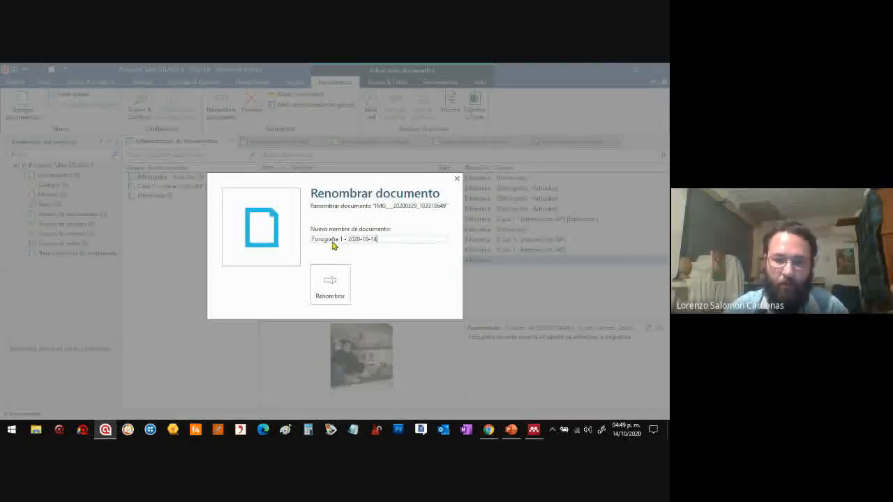
{"action": "left_click", "coordinate": [331, 289]}
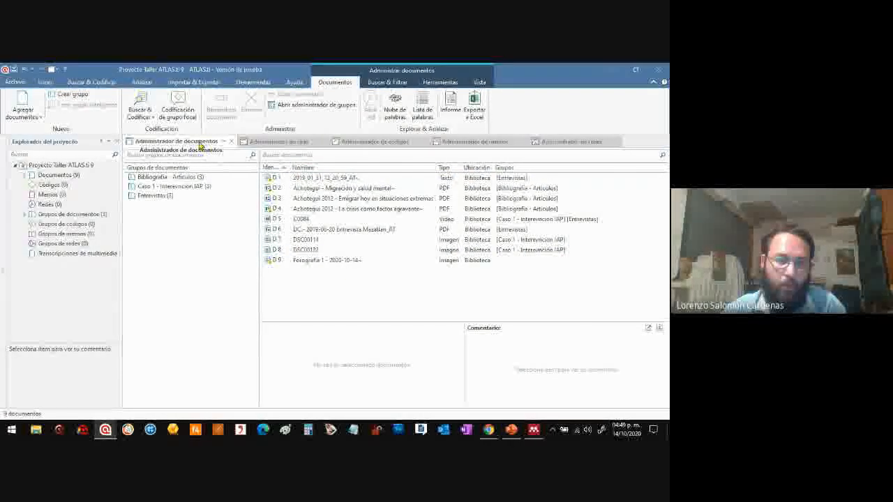
Step: Filter the document list by the Entrevistas, Caso 1 and Bibliografía - Artículos groups in turn, ending with Bibliografía - Artículos
{"action": "left_click", "coordinate": [43, 82]}
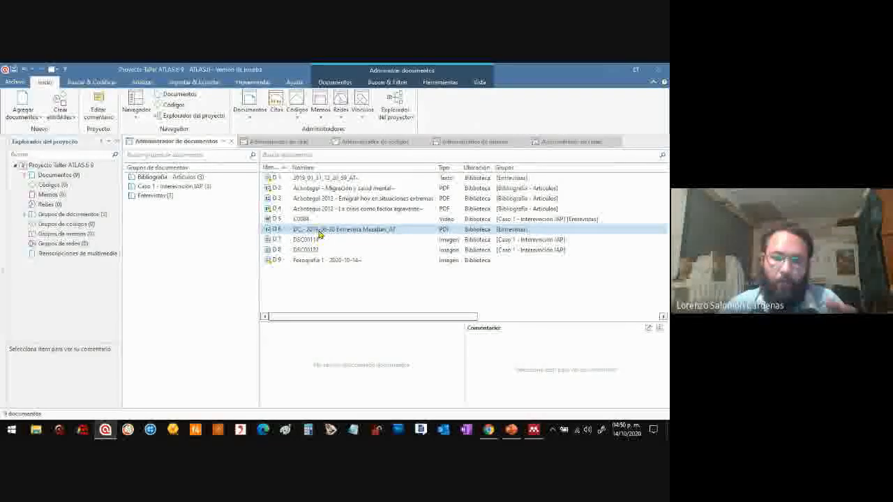
{"action": "left_click", "coordinate": [154, 198]}
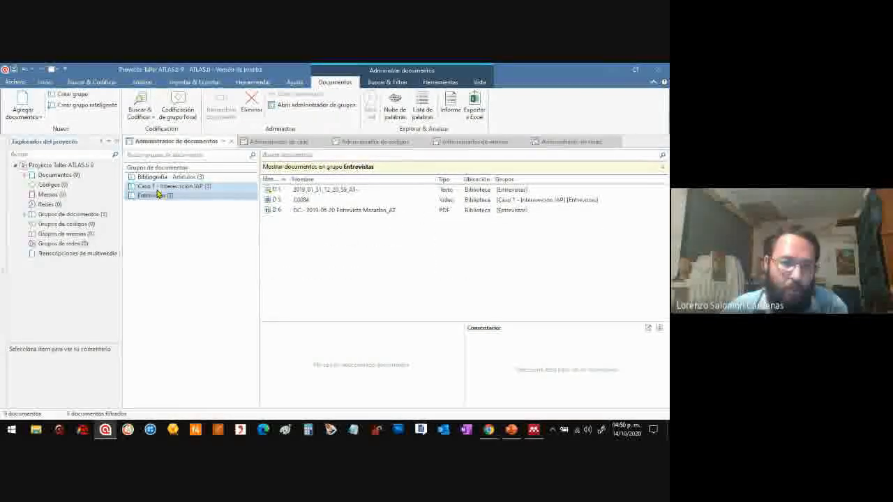
{"action": "left_click", "coordinate": [159, 187]}
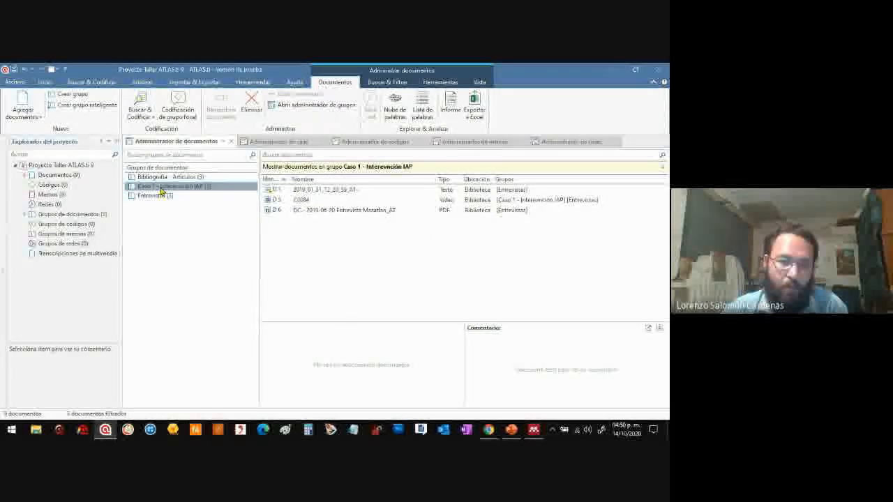
{"action": "left_click", "coordinate": [166, 179]}
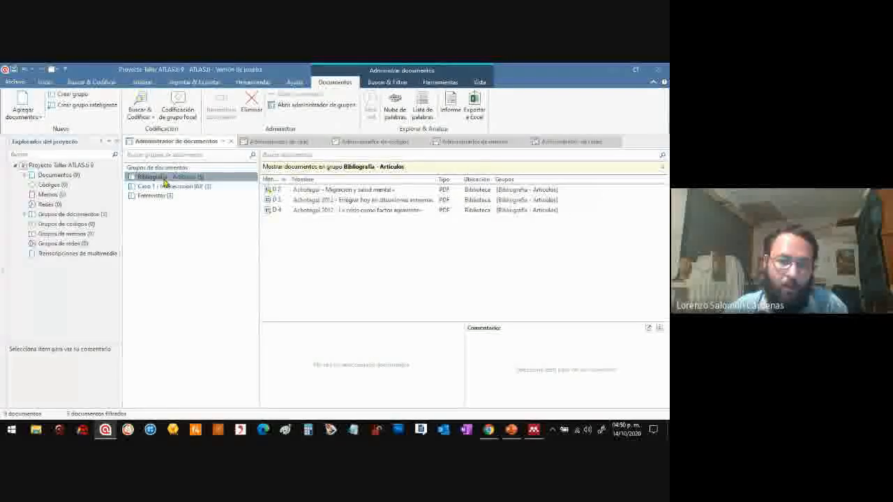
{"action": "left_click", "coordinate": [161, 188]}
{"action": "left_click", "coordinate": [163, 196]}
{"action": "left_click", "coordinate": [170, 178]}
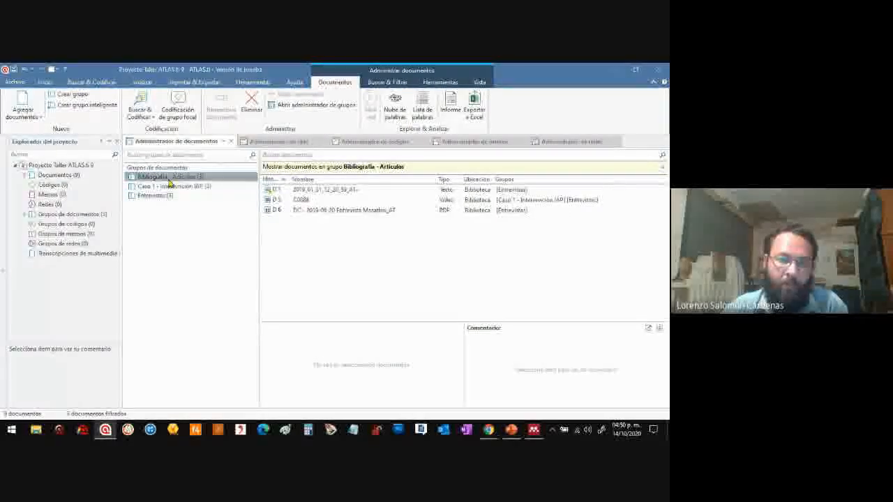
{"action": "left_click", "coordinate": [167, 227]}
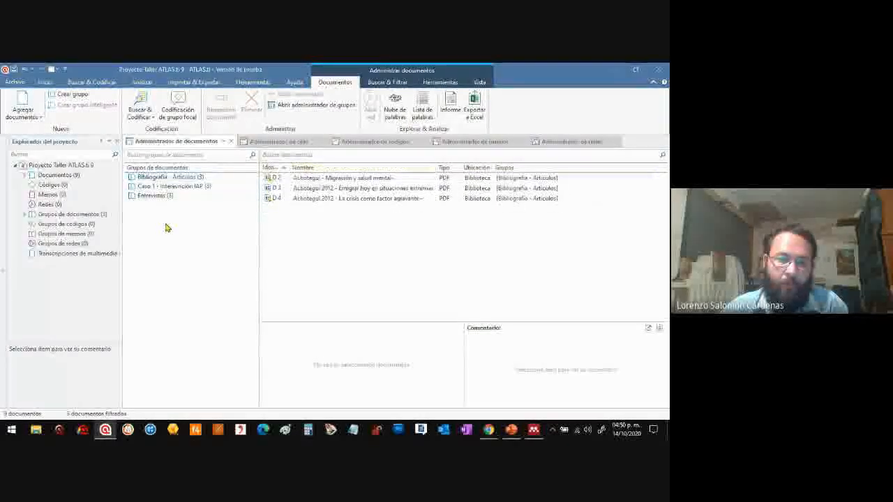
{"action": "left_click", "coordinate": [176, 179]}
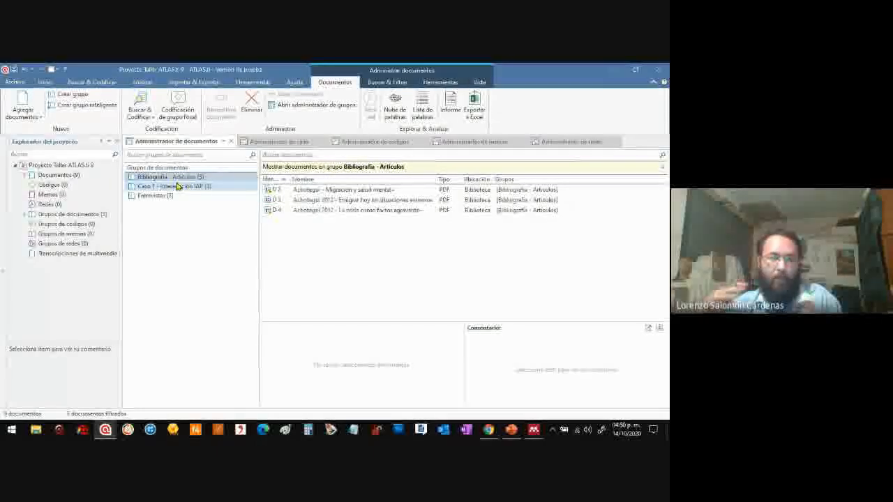
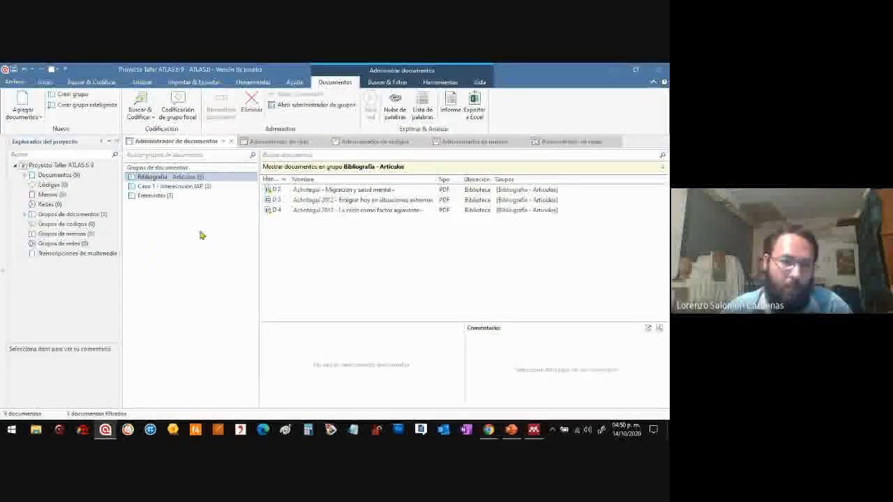
Step: Look through the previews and comments of the three PDF articles in the Bibliografía - Artículos group
{"action": "left_click", "coordinate": [341, 191]}
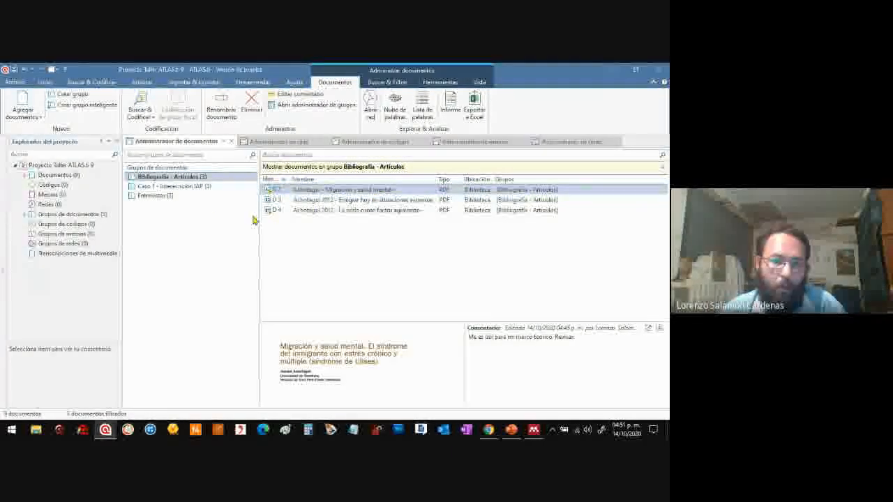
{"action": "left_click", "coordinate": [319, 200], "text": "ctrl"}
{"action": "left_click", "coordinate": [320, 202]}
{"action": "left_click", "coordinate": [313, 208]}
{"action": "left_click", "coordinate": [317, 199]}
{"action": "left_click", "coordinate": [312, 193]}
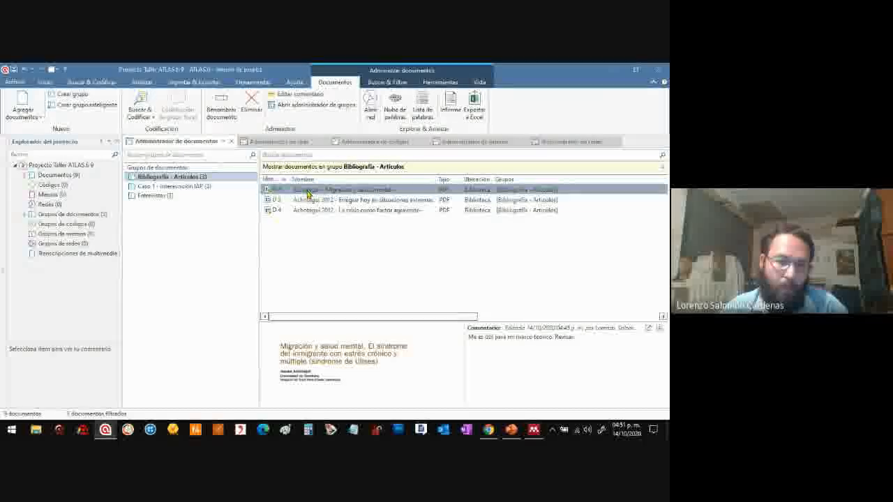
{"action": "left_click", "coordinate": [309, 200]}
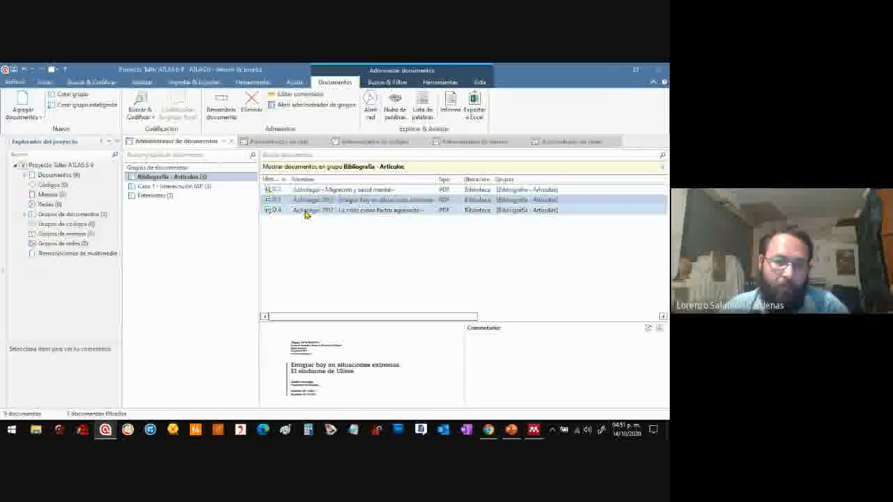
{"action": "left_click", "coordinate": [309, 210]}
Step: Generate a word cloud of the PDF D 3, Emigrar hoy en situaciones extremas, and include documents D 2 and D 4 in it
{"action": "left_click", "coordinate": [309, 201]}
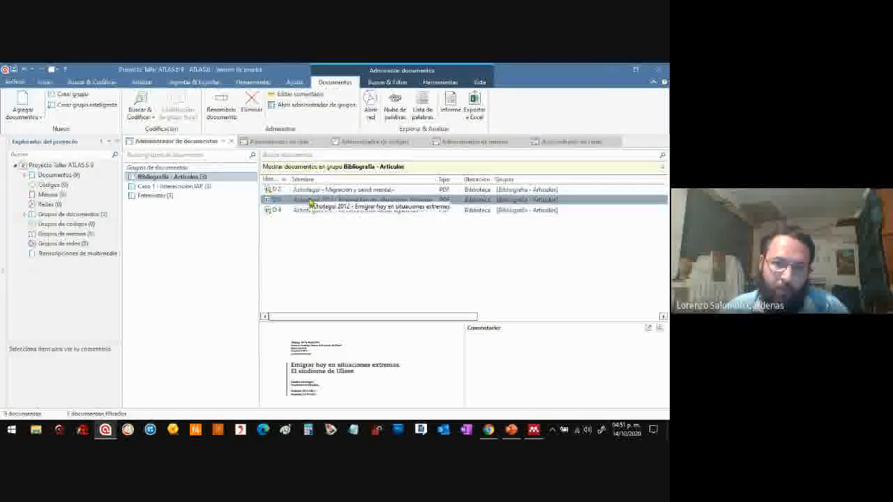
{"action": "left_click", "coordinate": [395, 108]}
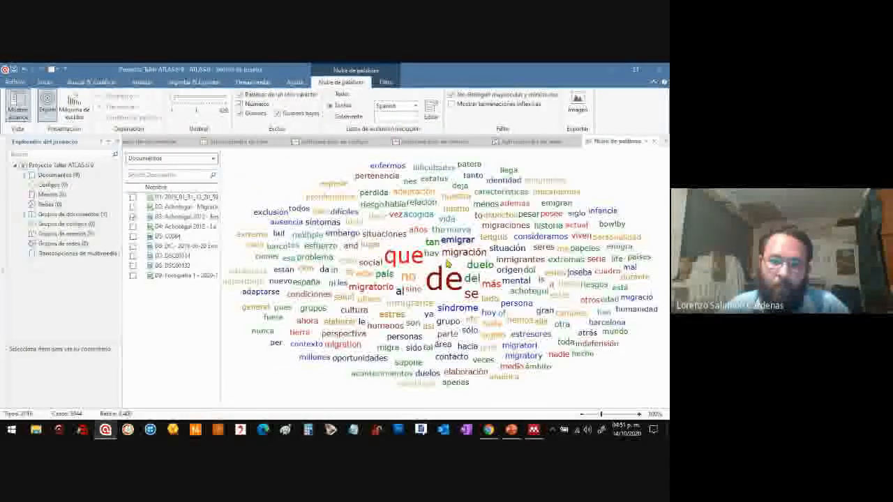
{"action": "mouse_move", "coordinate": [441, 273]}
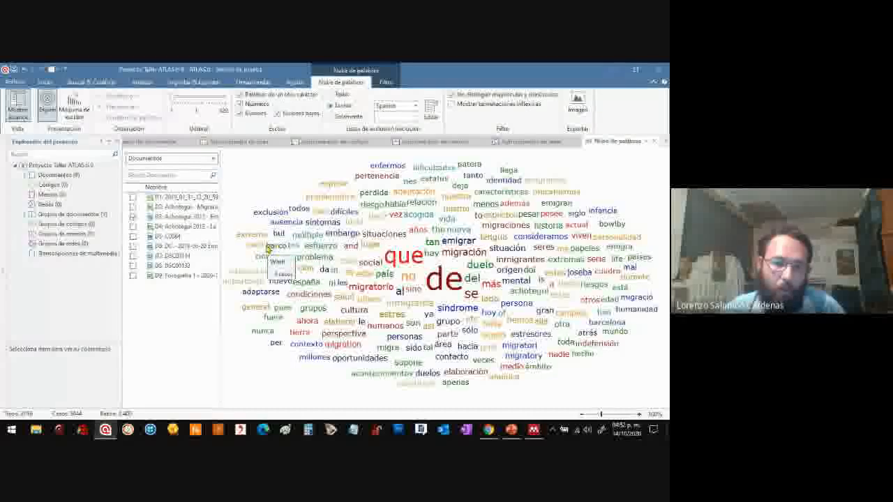
{"action": "left_click", "coordinate": [132, 208]}
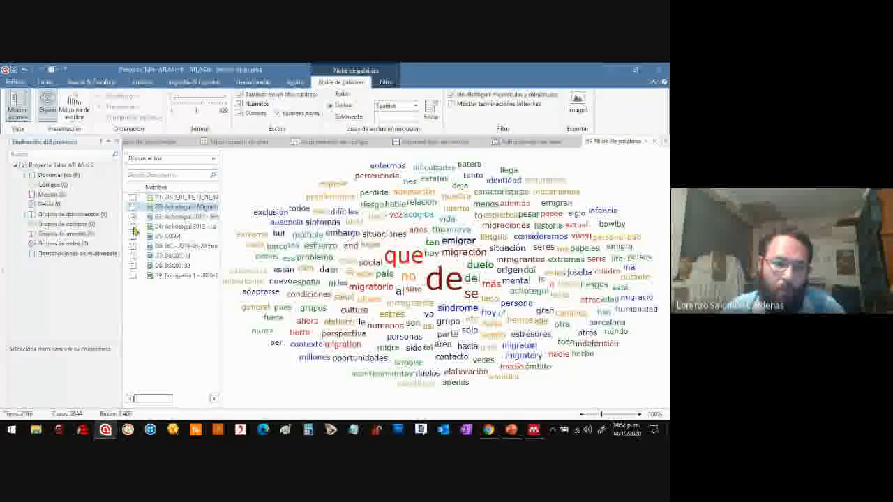
{"action": "left_click", "coordinate": [133, 227]}
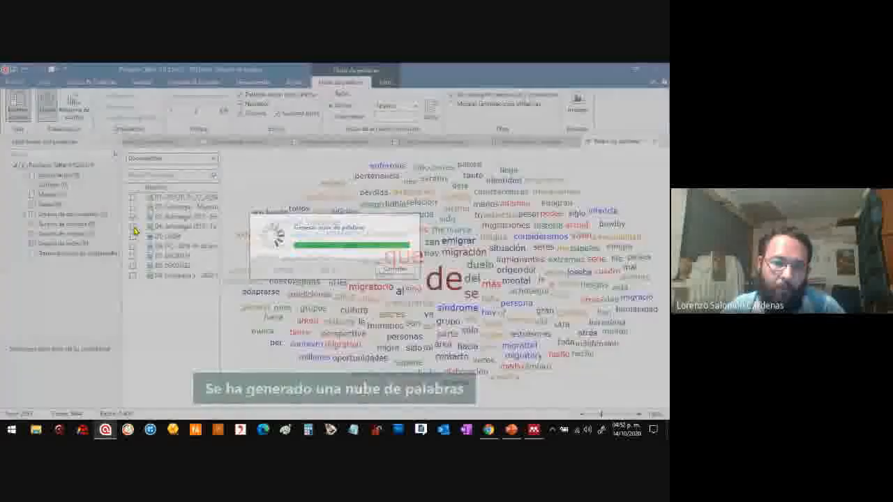
{"action": "left_click", "coordinate": [132, 233]}
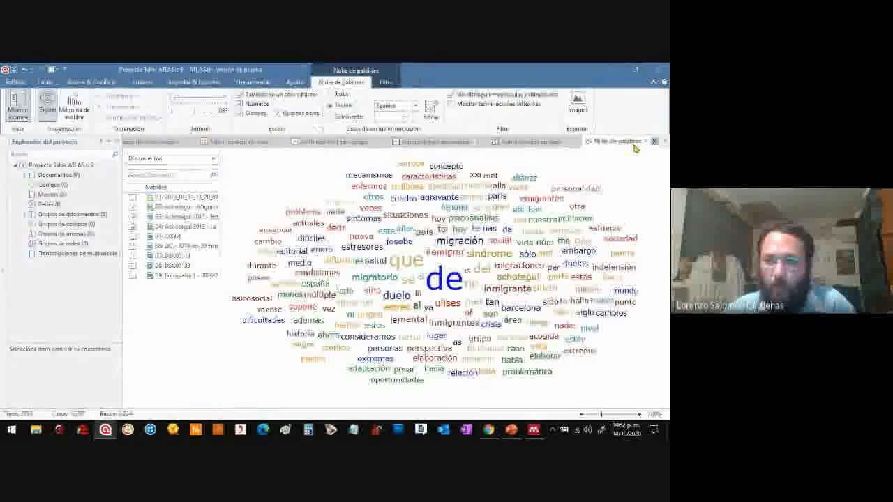
Step: Close the word cloud and the network, memo, code and quotation managers, leaving only the document manager open
{"action": "left_click", "coordinate": [654, 141]}
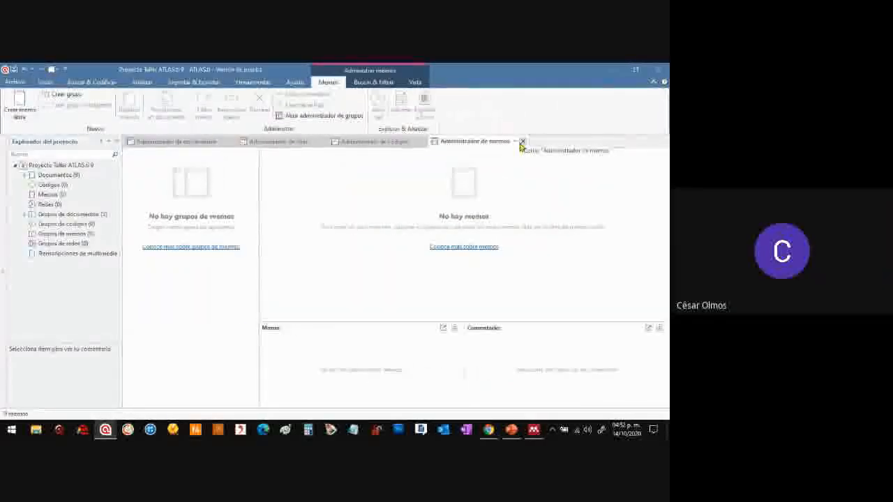
{"action": "left_click", "coordinate": [422, 143]}
{"action": "left_click", "coordinate": [321, 142]}
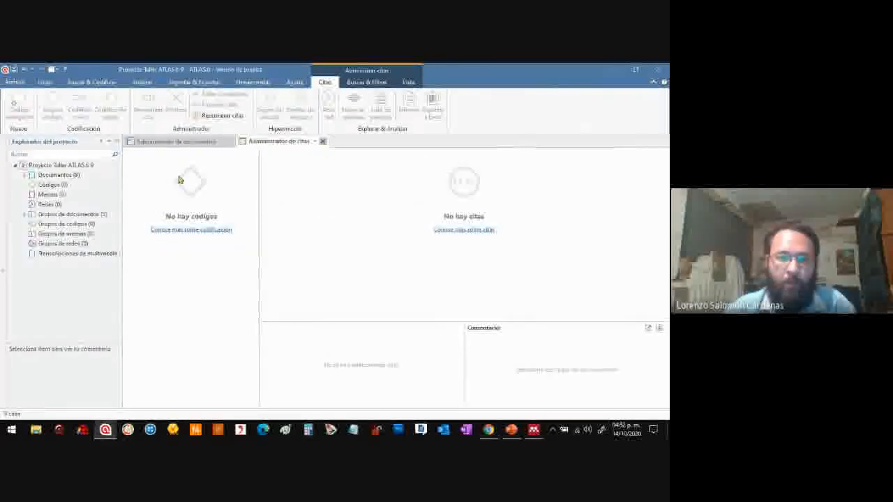
{"action": "left_click", "coordinate": [193, 142]}
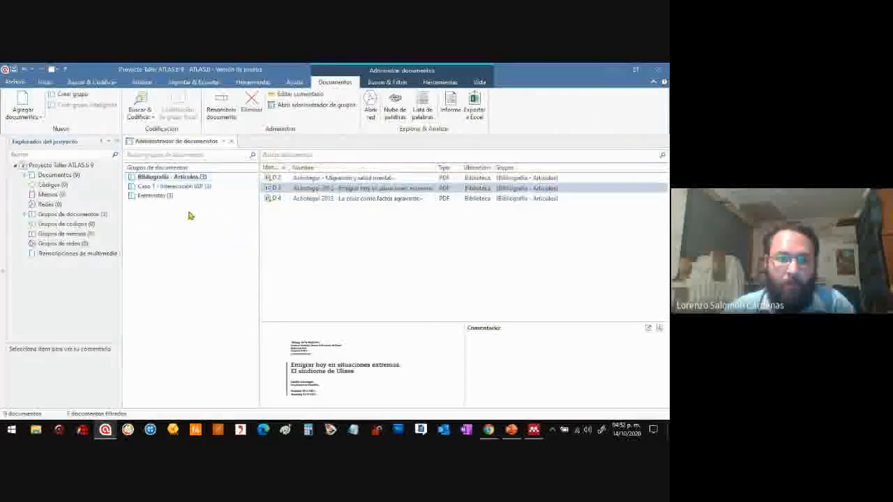
Step: Clear the Bibliografía - Artículos filter from the document list and call up the document manager again
{"action": "left_click", "coordinate": [189, 216]}
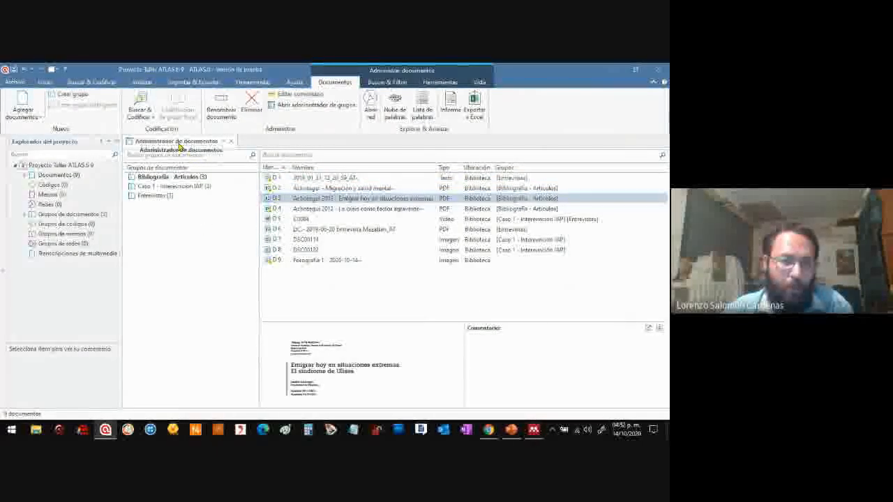
{"action": "left_click", "coordinate": [45, 82]}
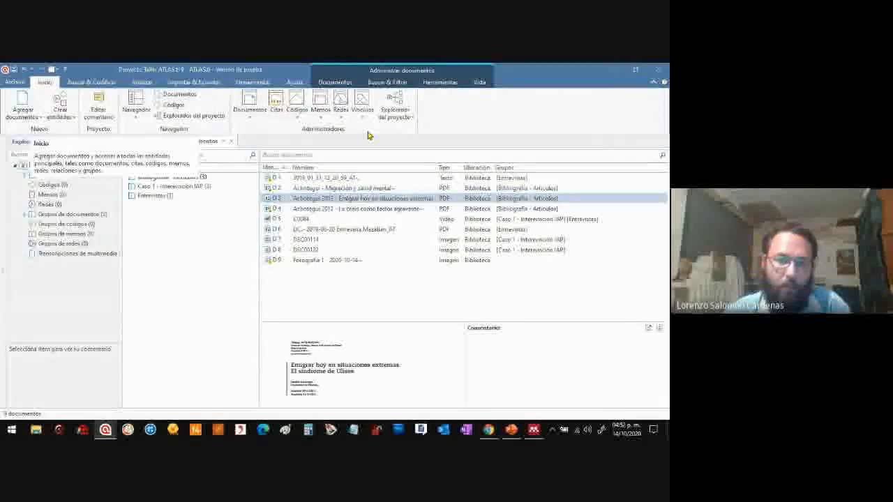
{"action": "left_click", "coordinate": [248, 105]}
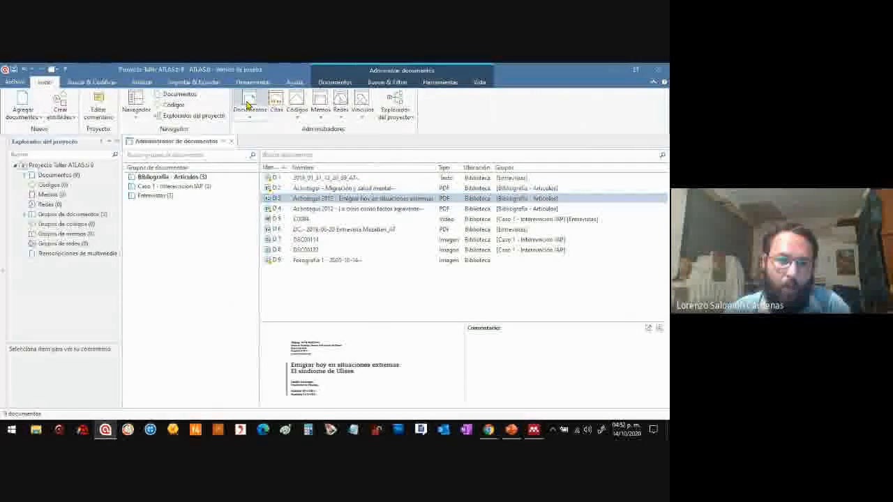
Step: Try combined selections of the PDF articles D 2, D 3 and D 4, and widen the document list's Nombre column
{"action": "left_click", "coordinate": [350, 212]}
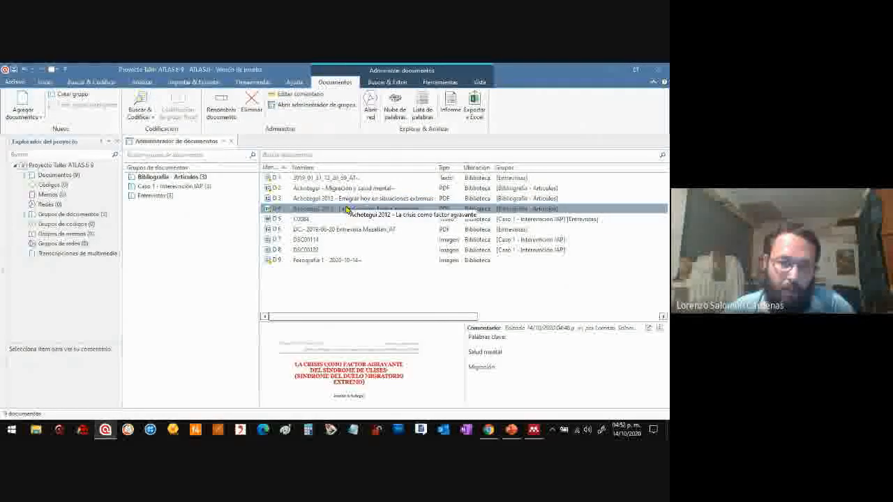
{"action": "left_click", "coordinate": [354, 200], "text": "ctrl"}
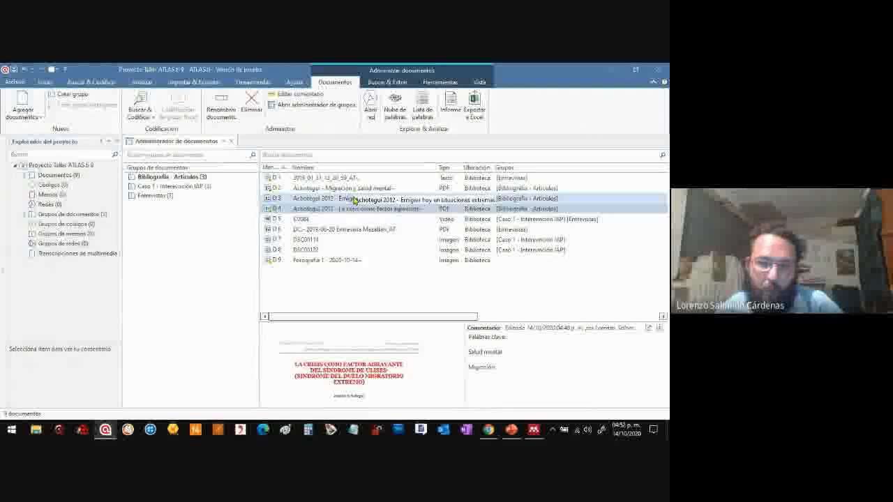
{"action": "left_click", "coordinate": [364, 210]}
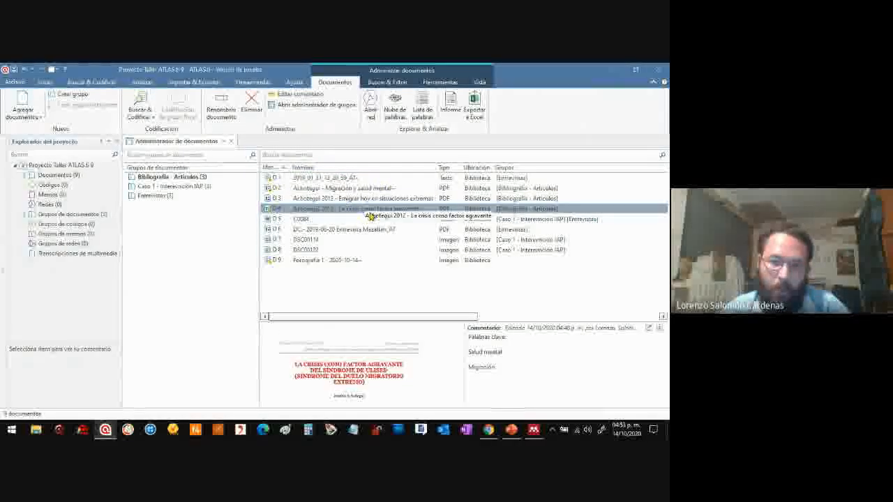
{"action": "left_click_drag", "start_coordinate": [438, 168], "coordinate": [456, 169]}
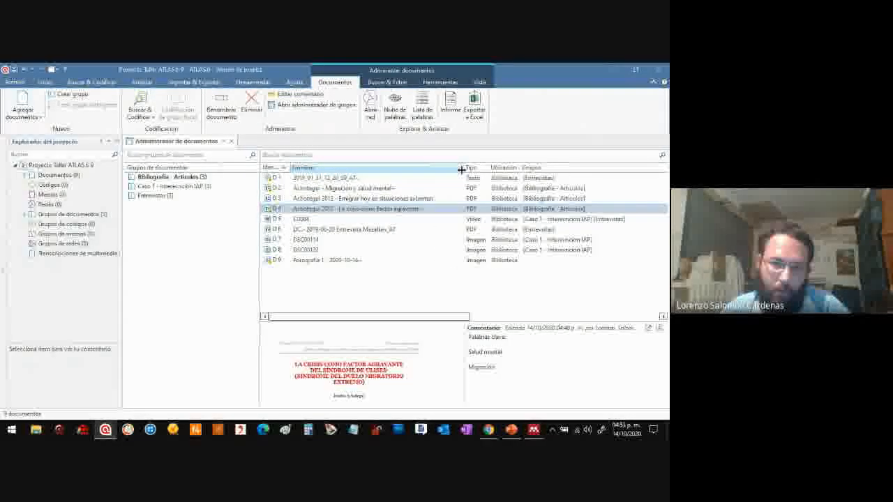
{"action": "left_click", "coordinate": [358, 199]}
{"action": "left_click", "coordinate": [358, 189]}
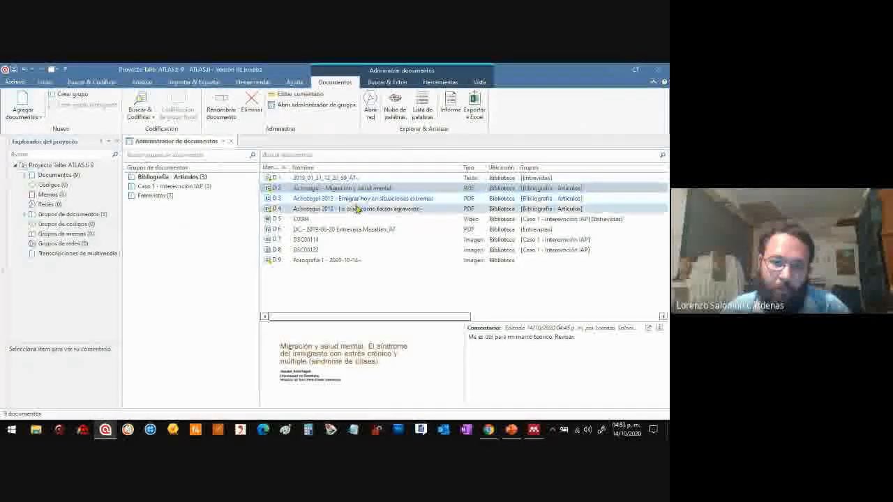
{"action": "left_click", "coordinate": [357, 208]}
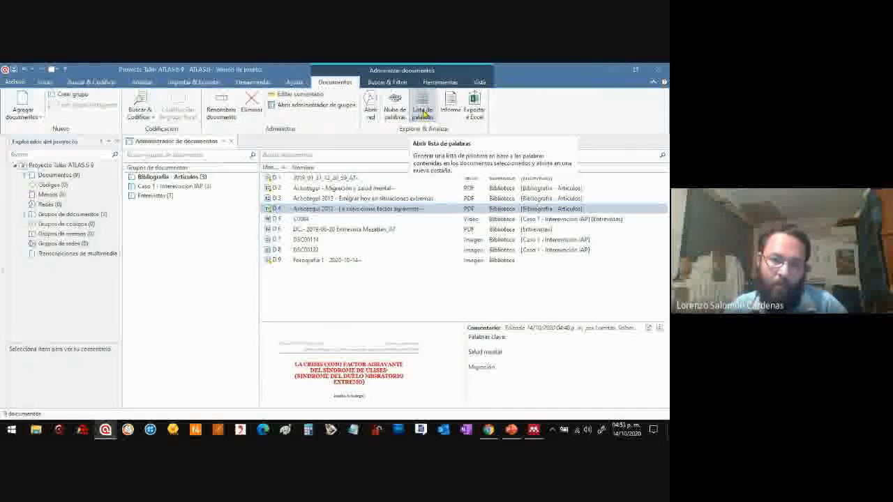
Step: Generate a word cloud of only the PDF D 3, Emigrar hoy en situaciones extremas
{"action": "left_click", "coordinate": [367, 209]}
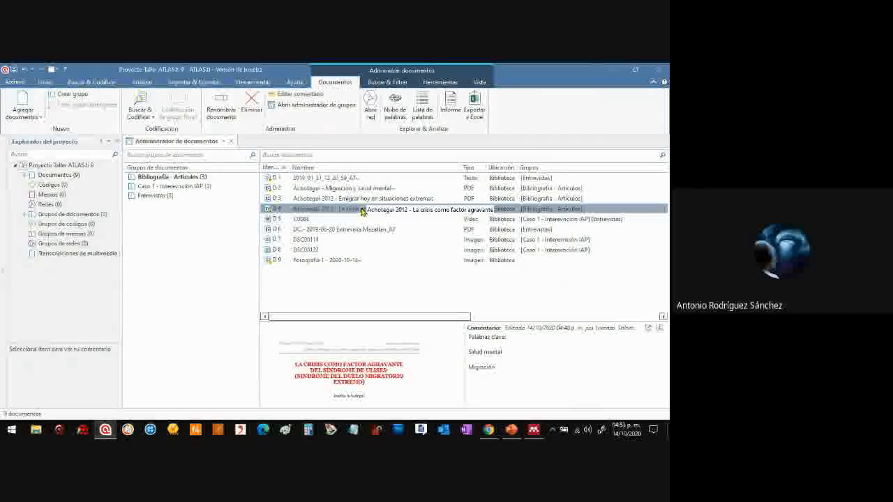
{"action": "left_click", "coordinate": [360, 200], "text": "ctrl"}
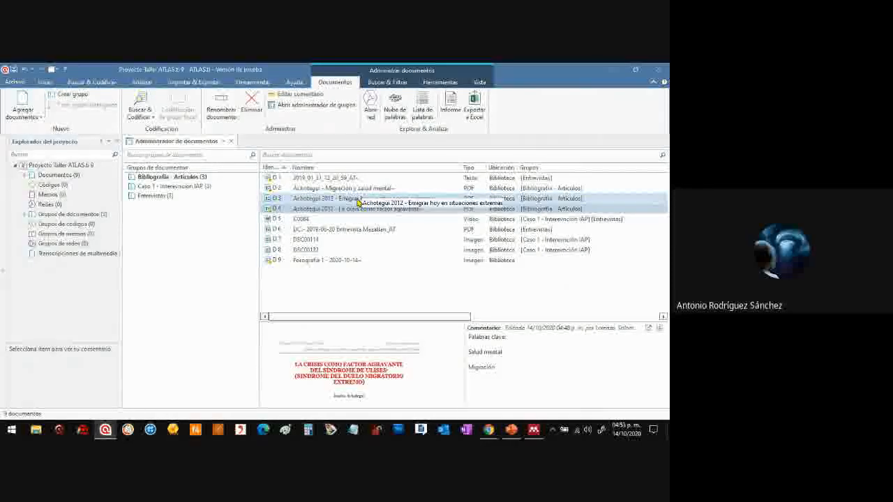
{"action": "left_click", "coordinate": [355, 201]}
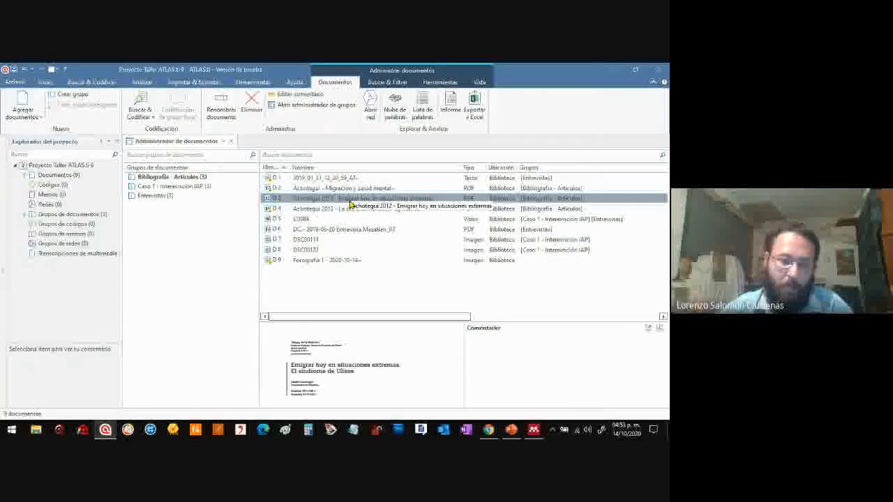
{"action": "left_click", "coordinate": [311, 189]}
{"action": "left_click", "coordinate": [308, 199]}
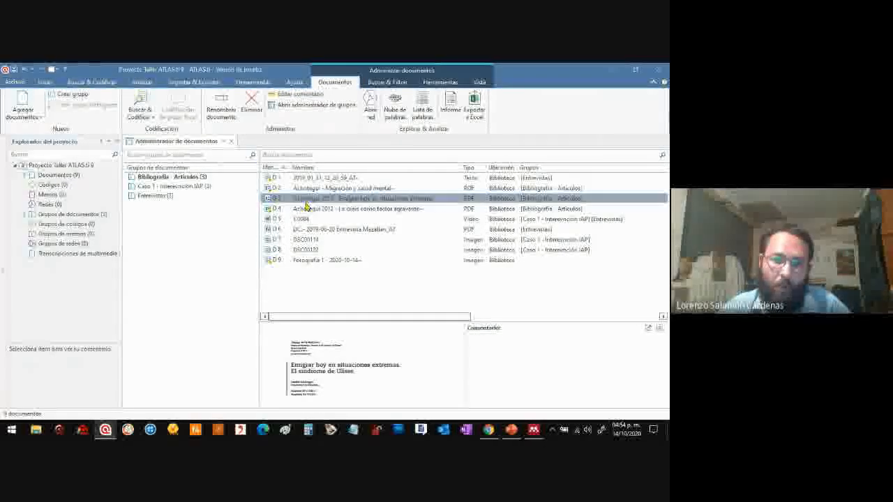
{"action": "left_click", "coordinate": [395, 114]}
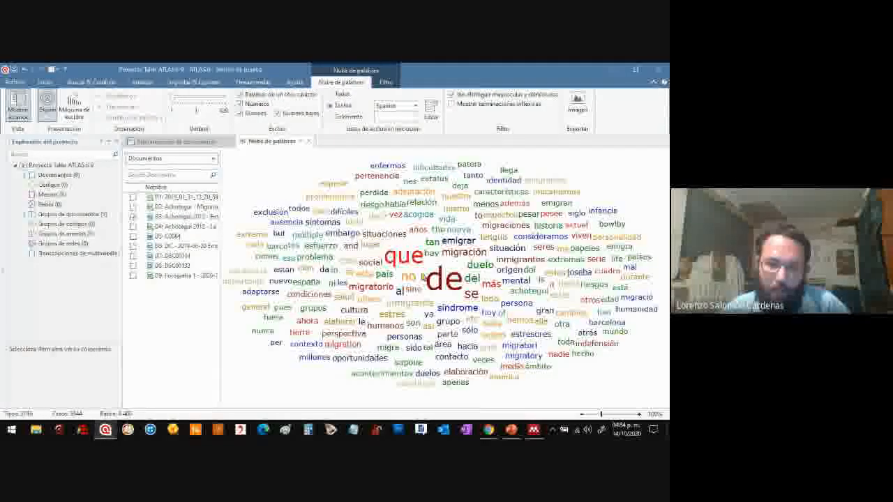
Step: Add the words que, de, se, no and tan from the word cloud to the Spanish exclusion list
{"action": "right_click", "coordinate": [404, 260]}
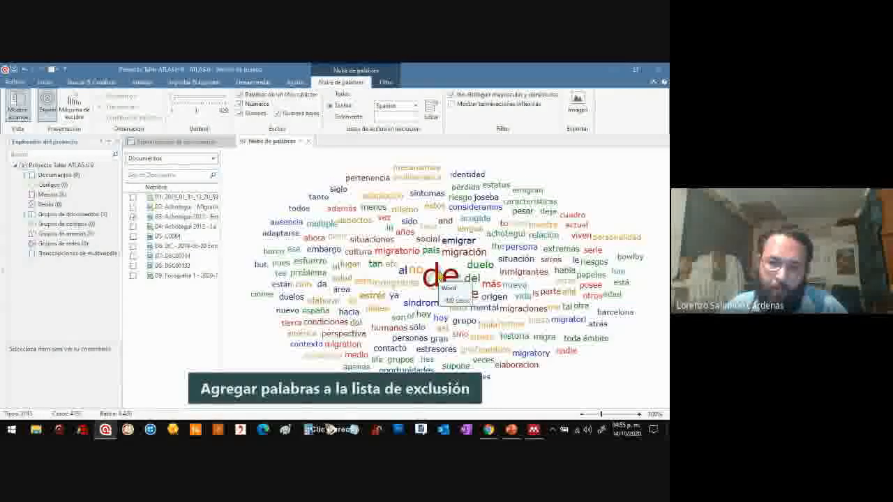
{"action": "right_click", "coordinate": [440, 278]}
{"action": "left_click", "coordinate": [456, 293]}
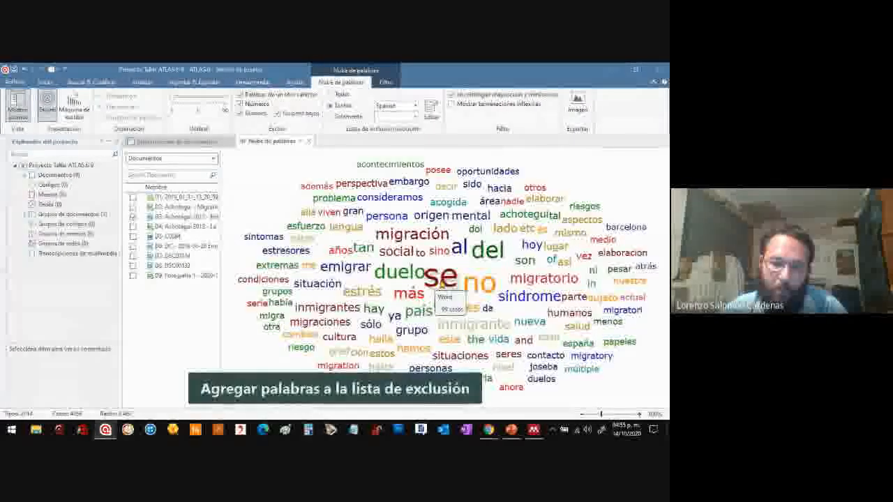
{"action": "right_click", "coordinate": [445, 287]}
{"action": "left_click", "coordinate": [447, 286]}
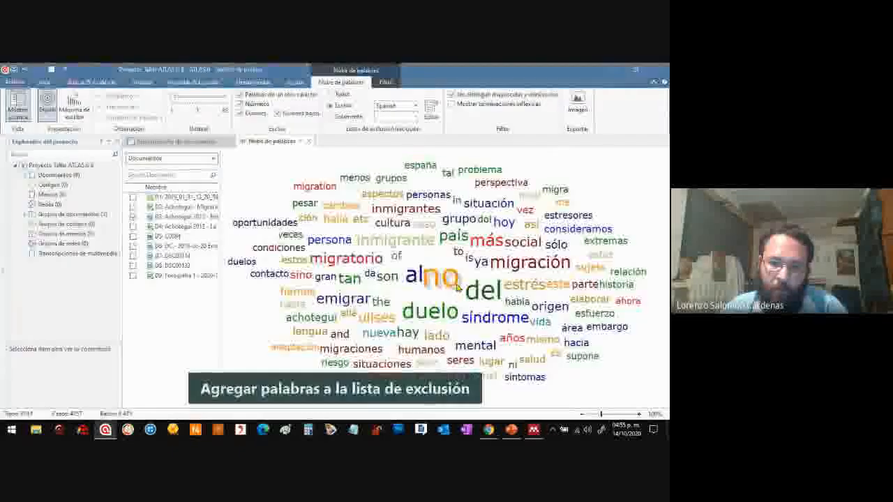
{"action": "right_click", "coordinate": [446, 283]}
{"action": "left_click", "coordinate": [452, 299]}
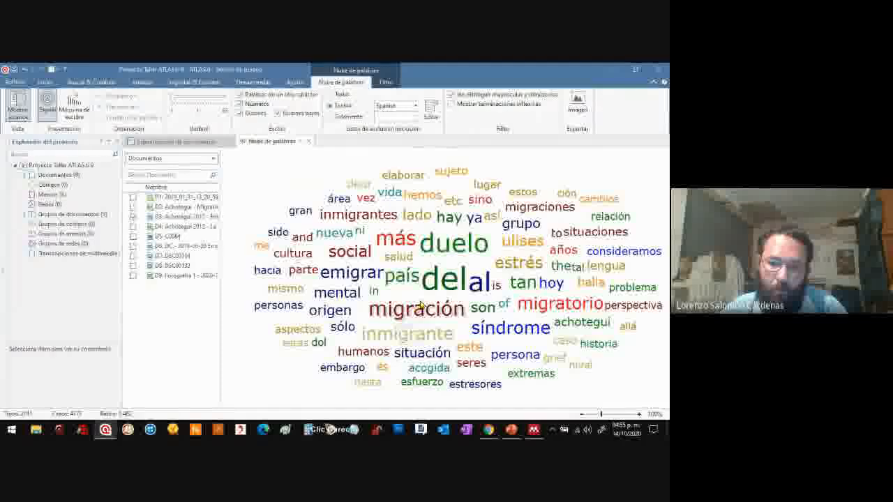
{"action": "right_click", "coordinate": [520, 283]}
{"action": "left_click", "coordinate": [523, 300]}
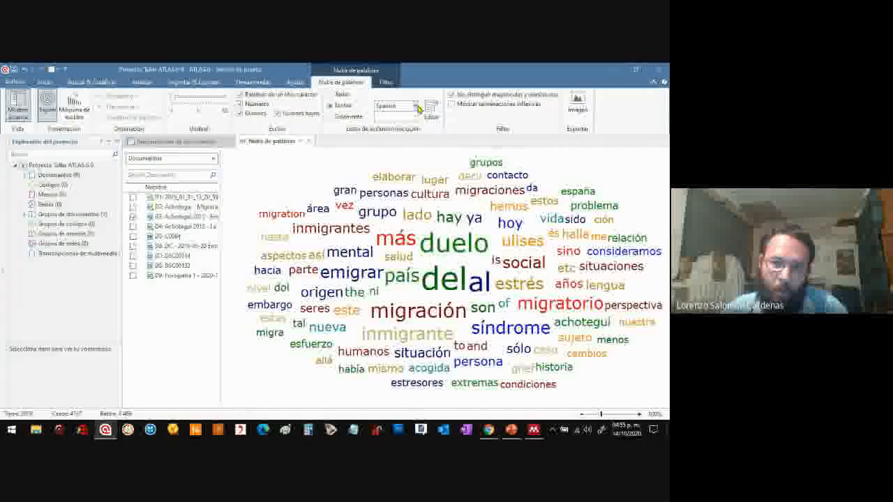
Step: Check the available exclusion list languages and add the word duelo to the Spanish exclusion list
{"action": "left_click", "coordinate": [416, 107]}
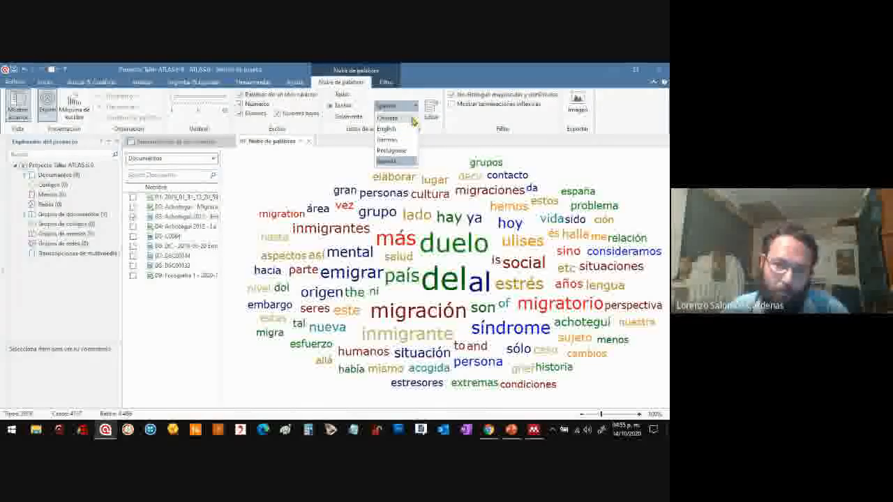
{"action": "left_click", "coordinate": [416, 107]}
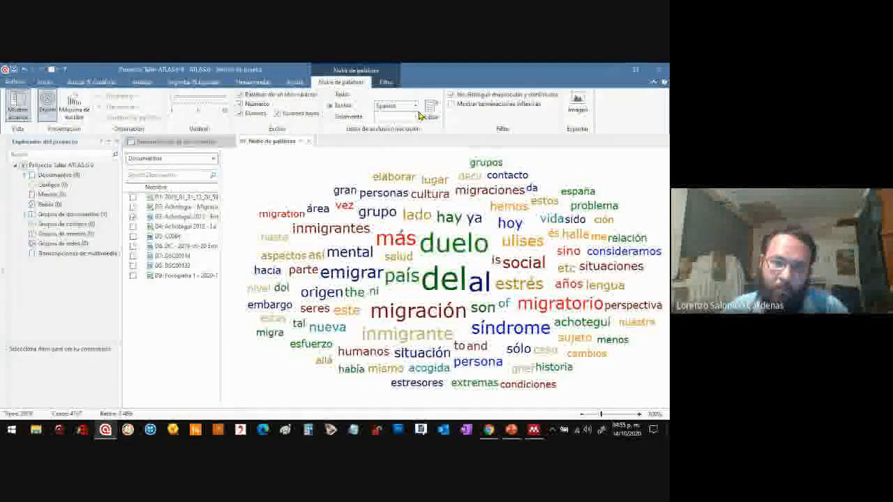
{"action": "mouse_move", "coordinate": [448, 249]}
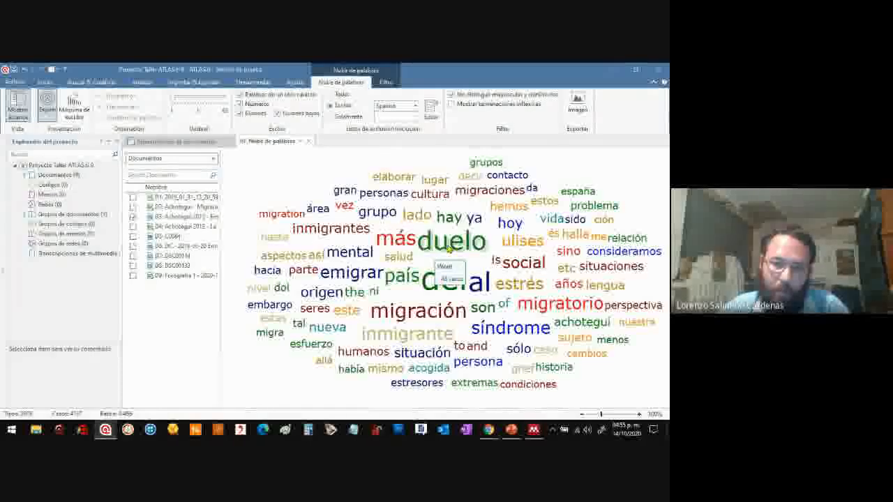
{"action": "right_click", "coordinate": [450, 246]}
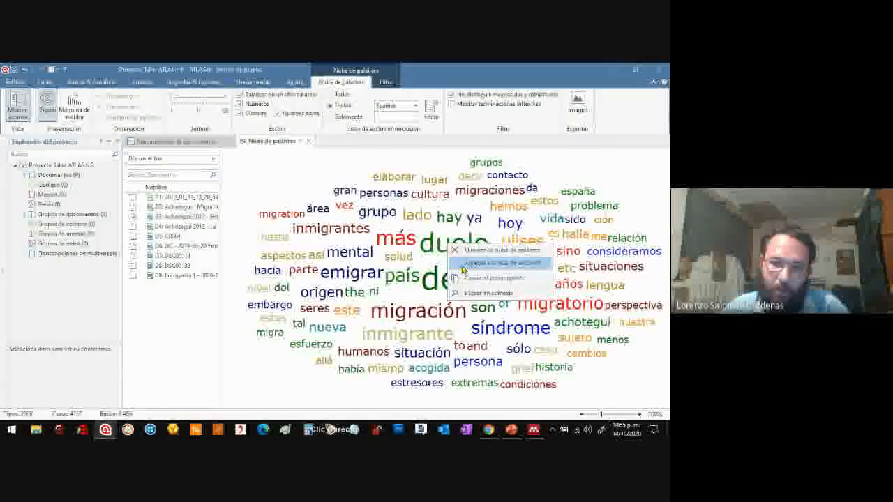
{"action": "left_click", "coordinate": [461, 267]}
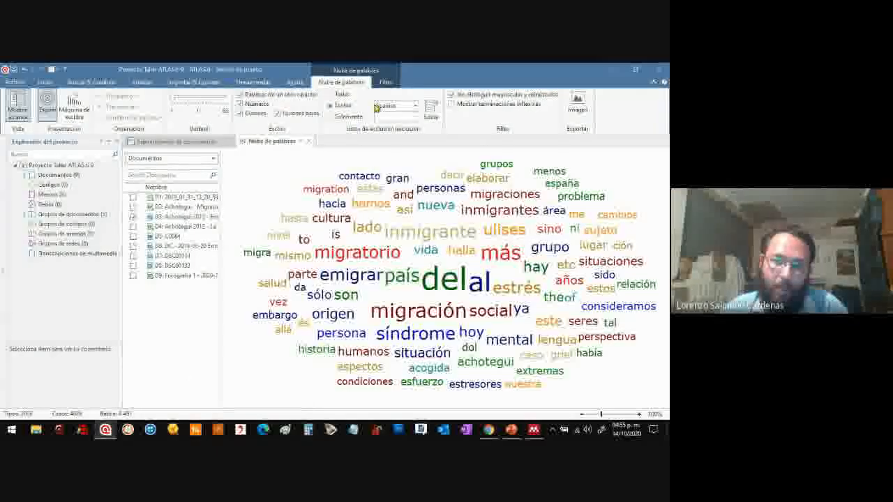
Step: Edit the Spanish exclusion list to deactivate the word duelo, and return to the word cloud
{"action": "left_click", "coordinate": [432, 113]}
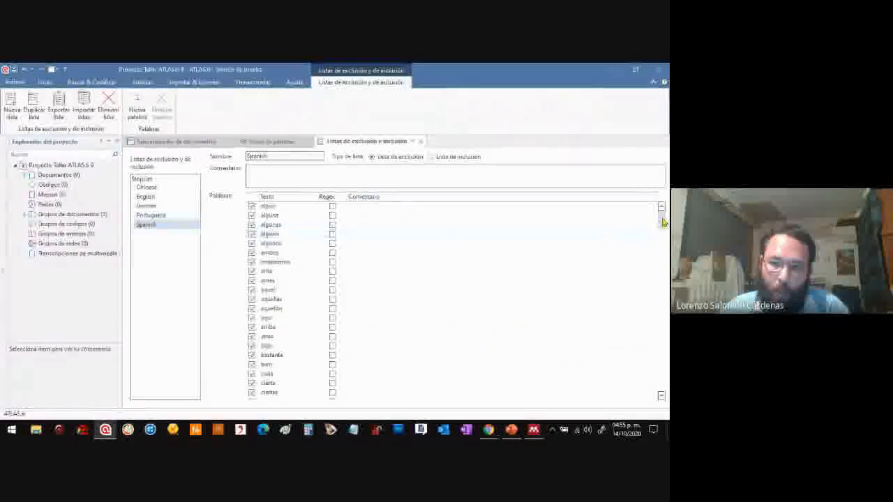
{"action": "left_click_drag", "start_coordinate": [662, 221], "coordinate": [659, 252]}
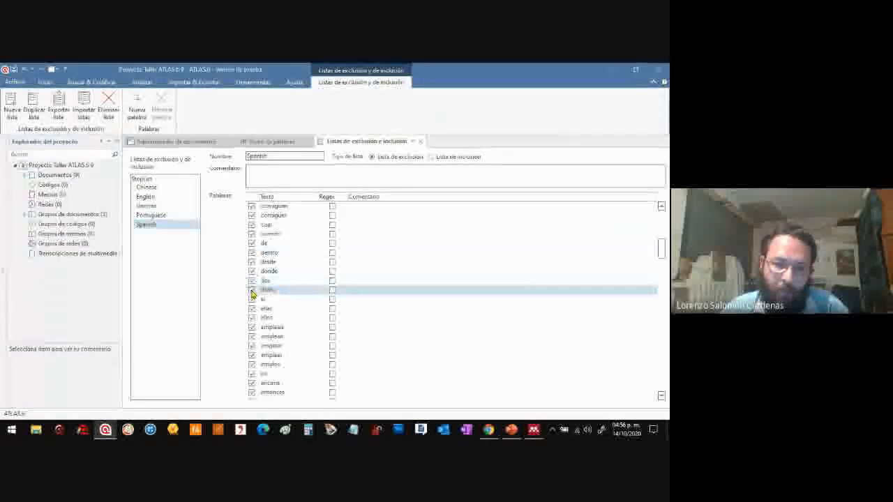
{"action": "left_click", "coordinate": [253, 293]}
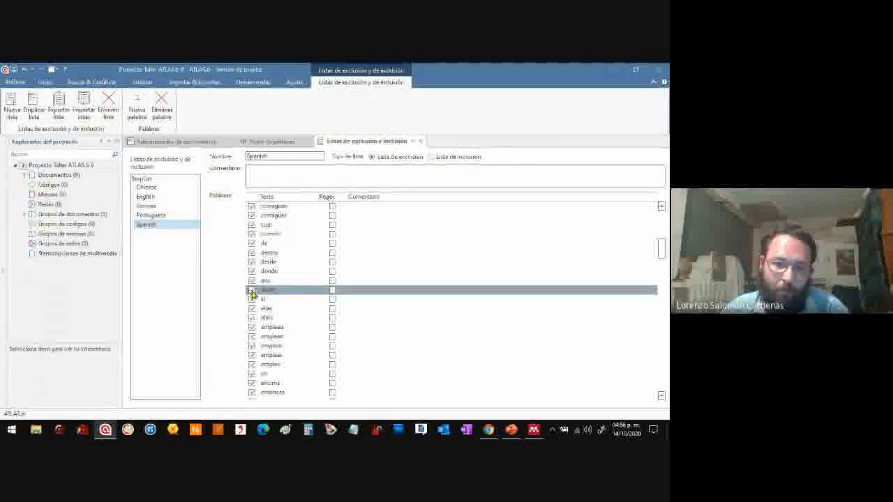
{"action": "left_click", "coordinate": [252, 292]}
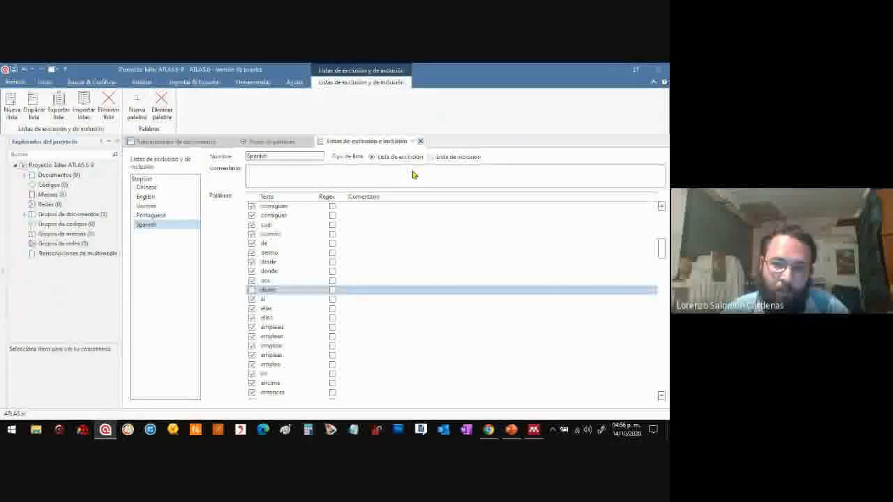
{"action": "left_click", "coordinate": [420, 141]}
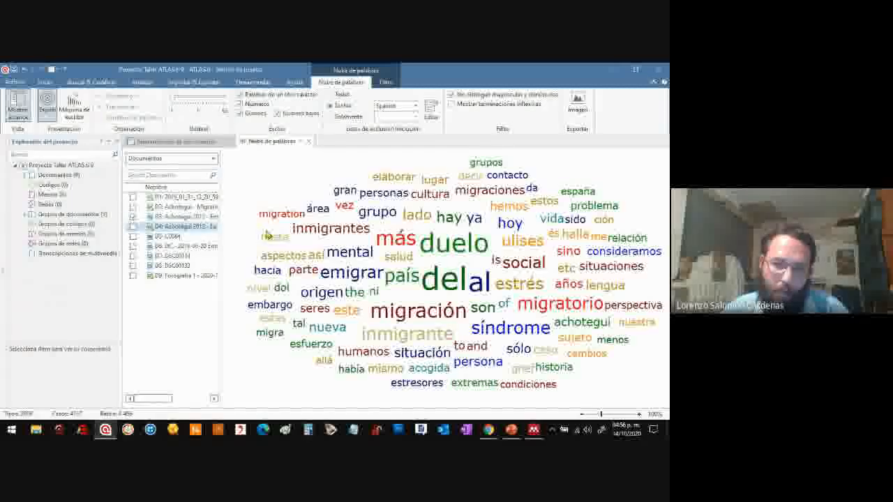
Step: Add the words ni, is, del, al and más from the word cloud to the Spanish exclusion list
{"action": "right_click", "coordinate": [374, 296]}
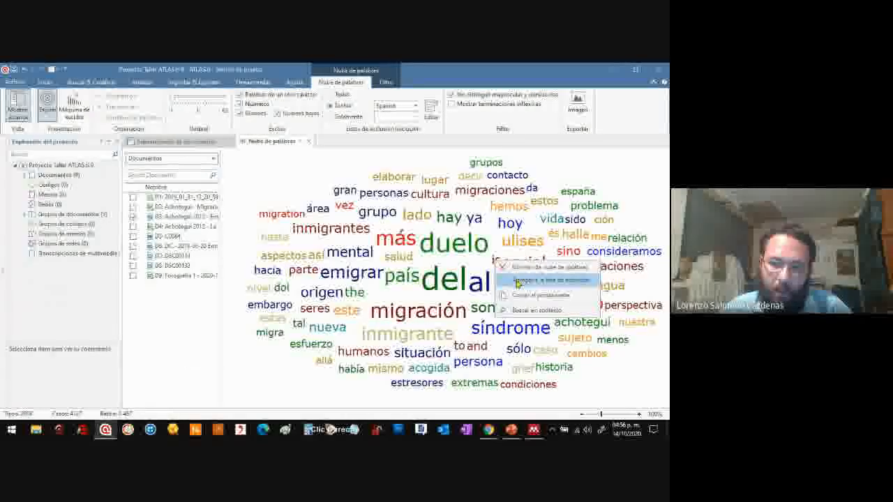
{"action": "right_click", "coordinate": [442, 284]}
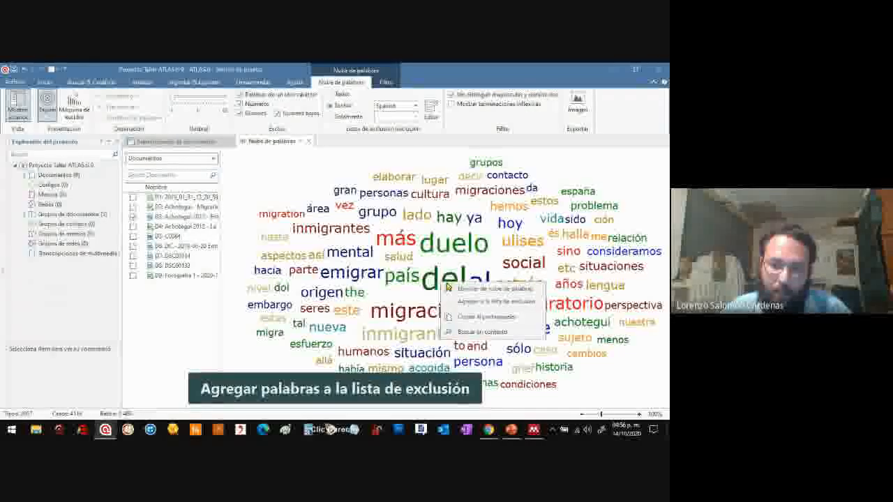
{"action": "left_click", "coordinate": [454, 301]}
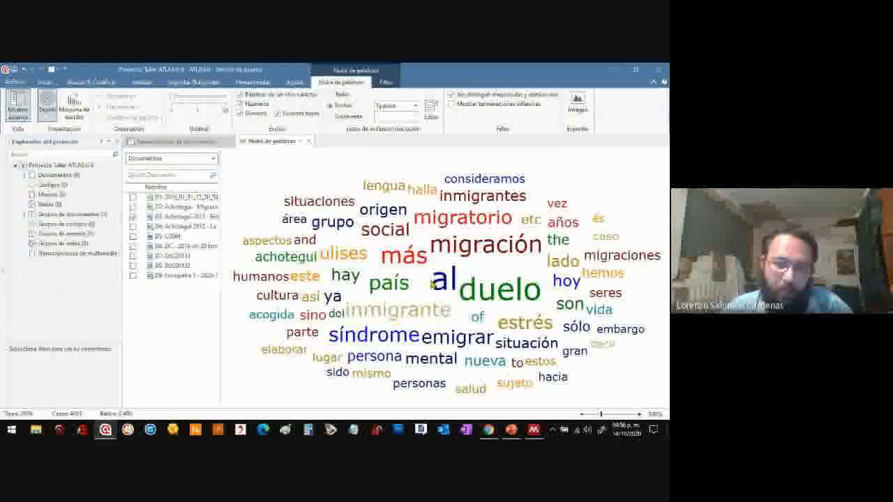
{"action": "right_click", "coordinate": [440, 283]}
{"action": "left_click", "coordinate": [450, 300]}
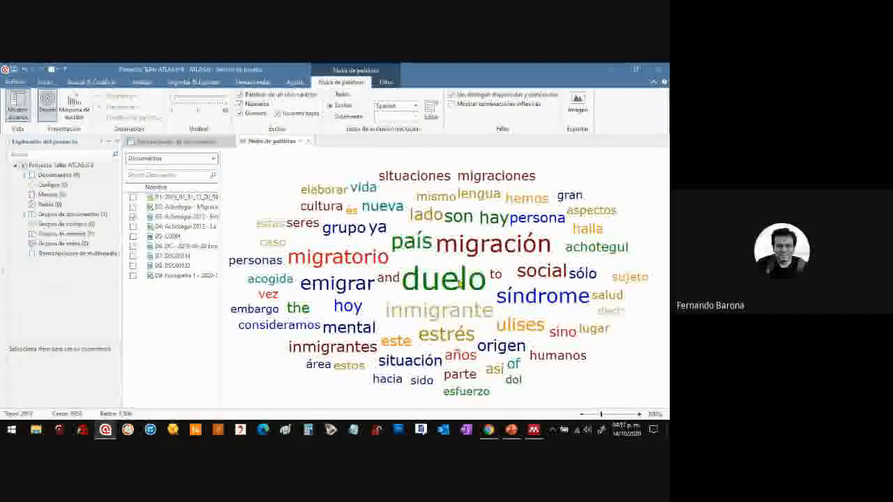
Step: Search for the word duelo in context from the word cloud, enlarge the results window and look through the passages
{"action": "double_click", "coordinate": [461, 284]}
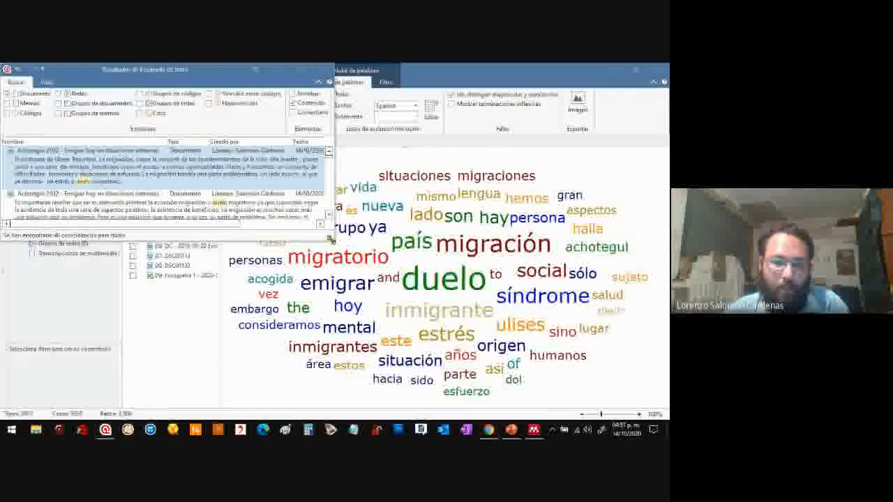
{"action": "left_click_drag", "start_coordinate": [331, 240], "coordinate": [352, 342]}
{"action": "mouse_move", "coordinate": [454, 281]}
{"action": "scroll", "coordinate": [359, 210], "scroll_direction": "down", "scroll_amount": 5}
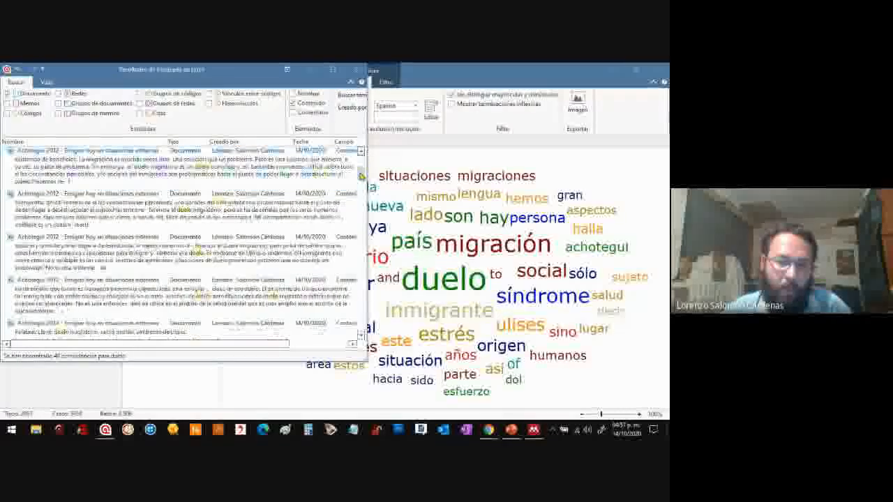
Step: Look through the remaining passages found for duelo and return to the word cloud
{"action": "scroll", "coordinate": [354, 293], "scroll_direction": "down", "scroll_amount": 5}
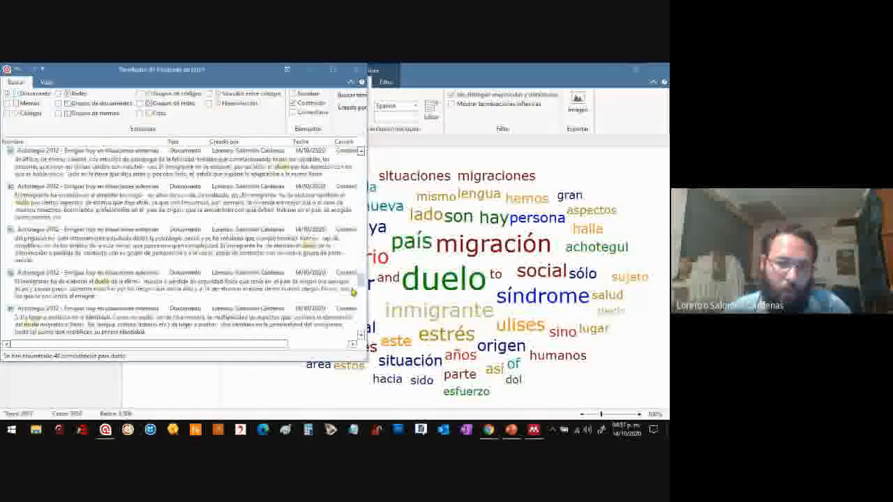
{"action": "scroll", "coordinate": [353, 307], "scroll_direction": "up", "scroll_amount": 3}
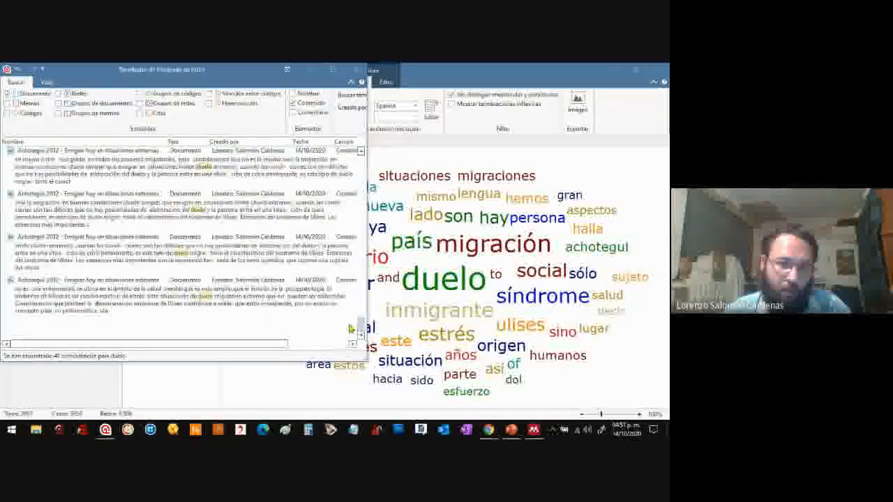
{"action": "scroll", "coordinate": [354, 282], "scroll_direction": "up", "scroll_amount": 5}
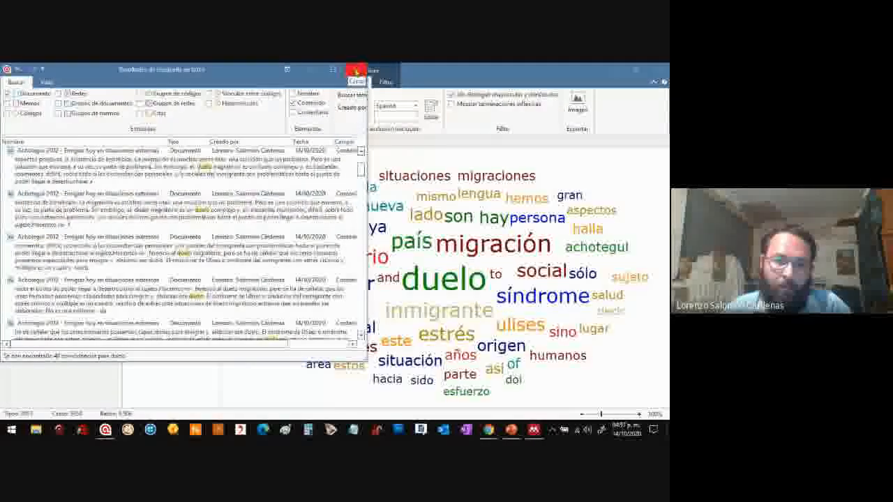
{"action": "left_click", "coordinate": [355, 71]}
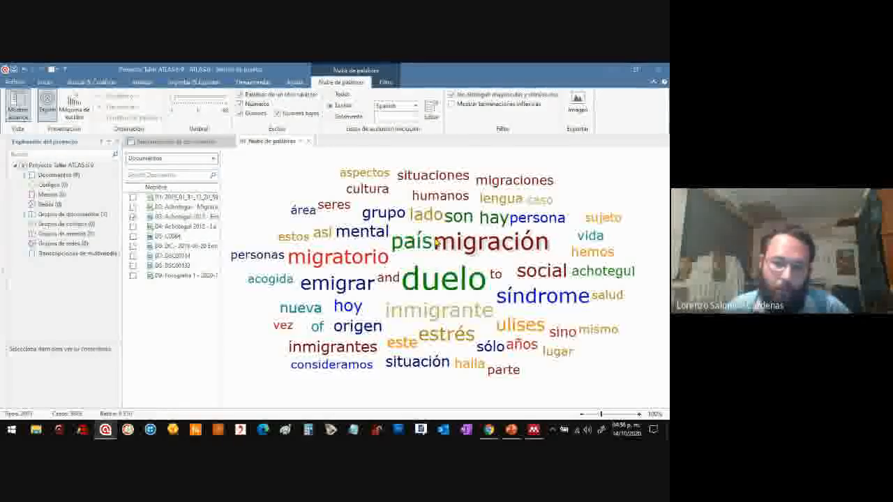
Step: Add the word son from the word cloud to the Spanish exclusion list
{"action": "mouse_move", "coordinate": [425, 242]}
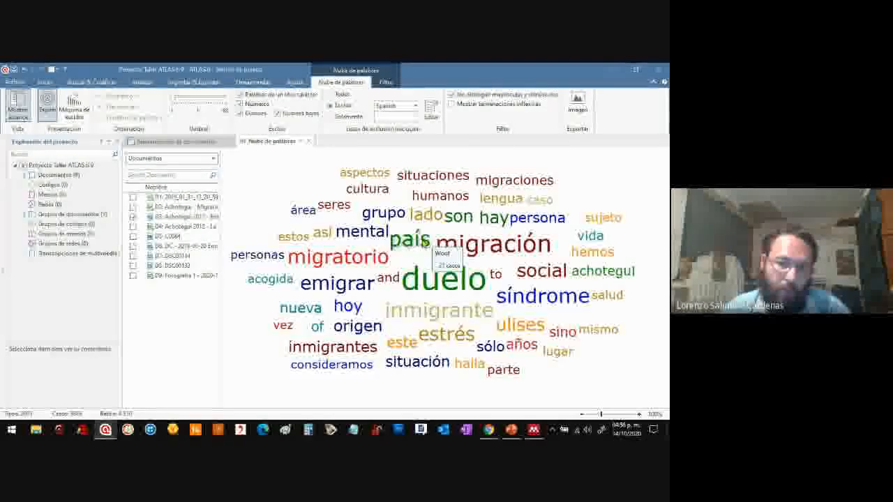
{"action": "right_click", "coordinate": [457, 219]}
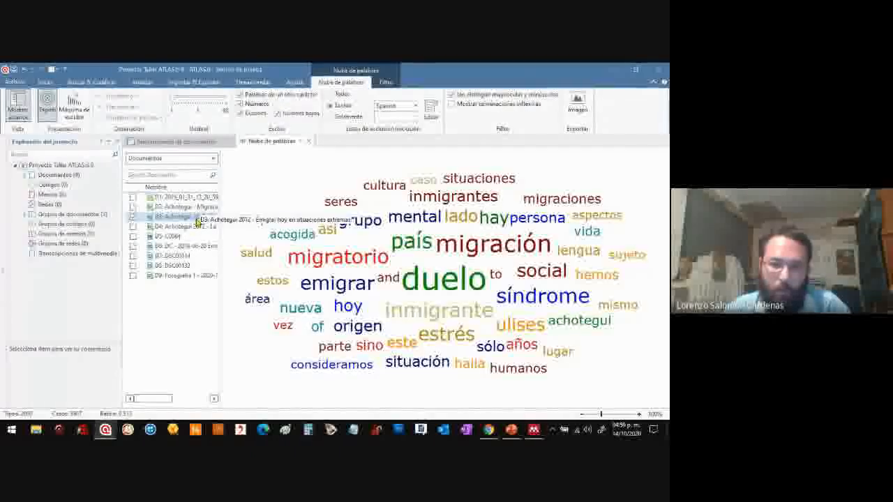
Step: Switch the word cloud from document D3 to D1, and then to the Mazatlan interview document D6 only
{"action": "left_click", "coordinate": [132, 218]}
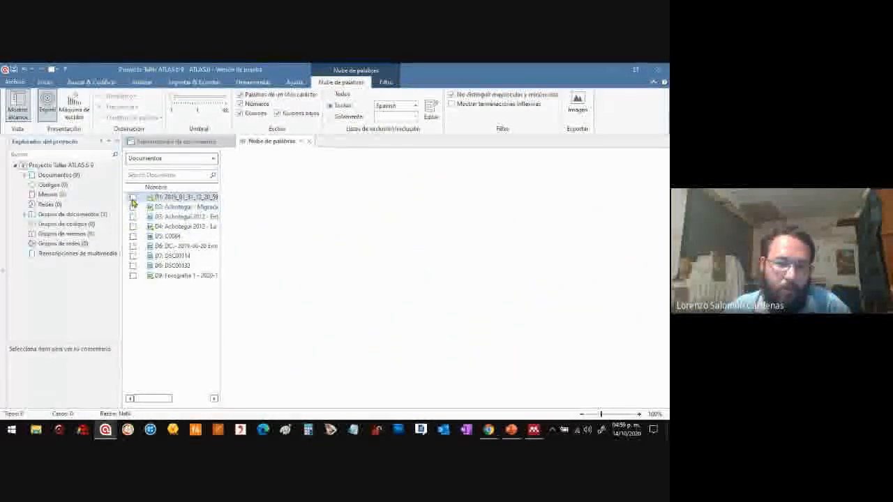
{"action": "left_click", "coordinate": [133, 198]}
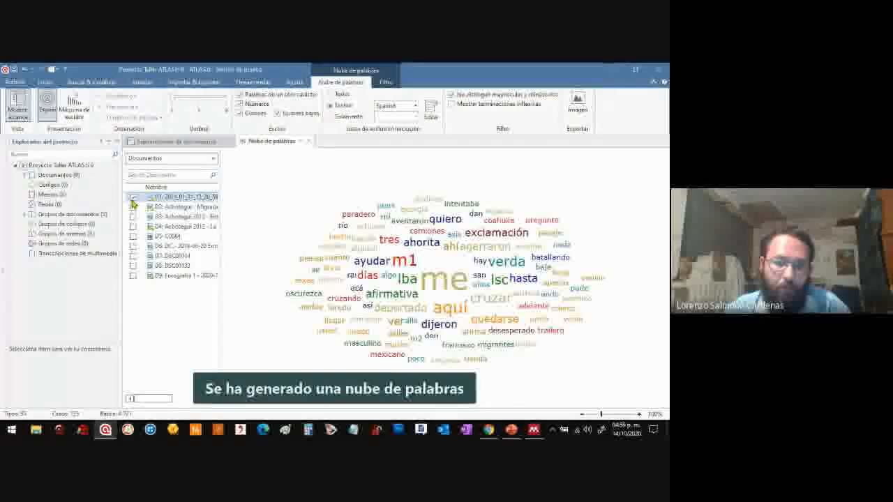
{"action": "left_click", "coordinate": [132, 198]}
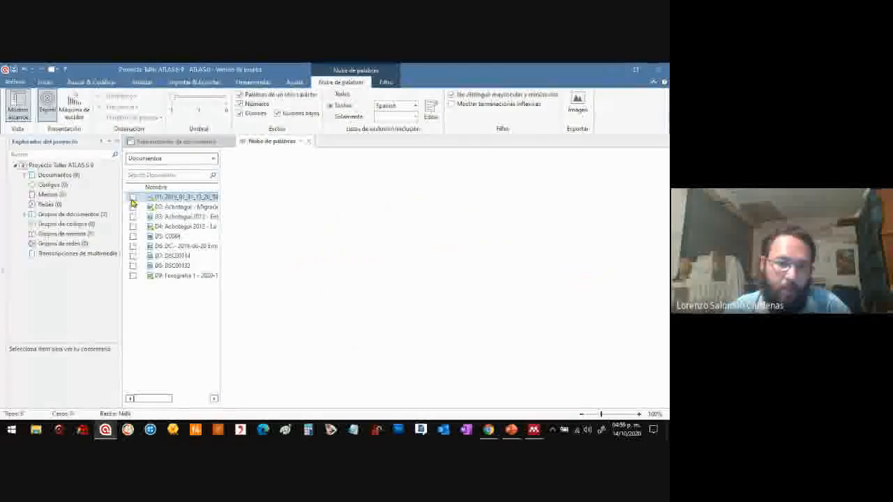
{"action": "left_click", "coordinate": [134, 246]}
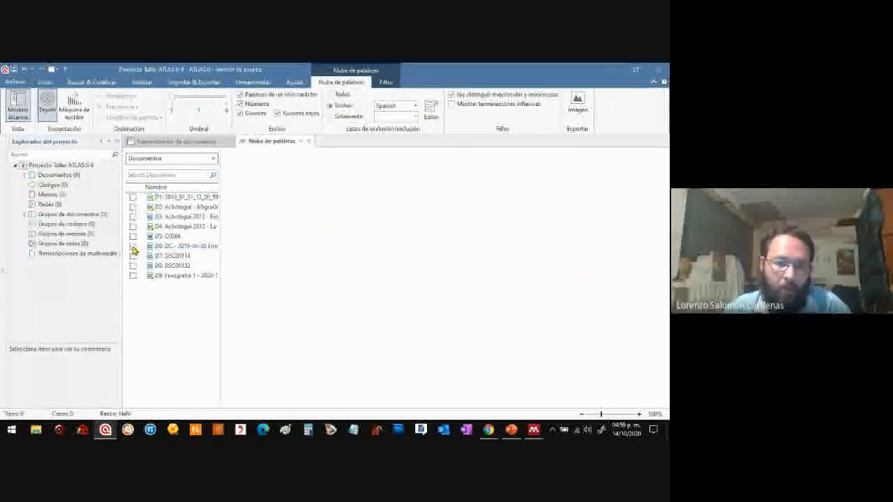
{"action": "left_click", "coordinate": [133, 247]}
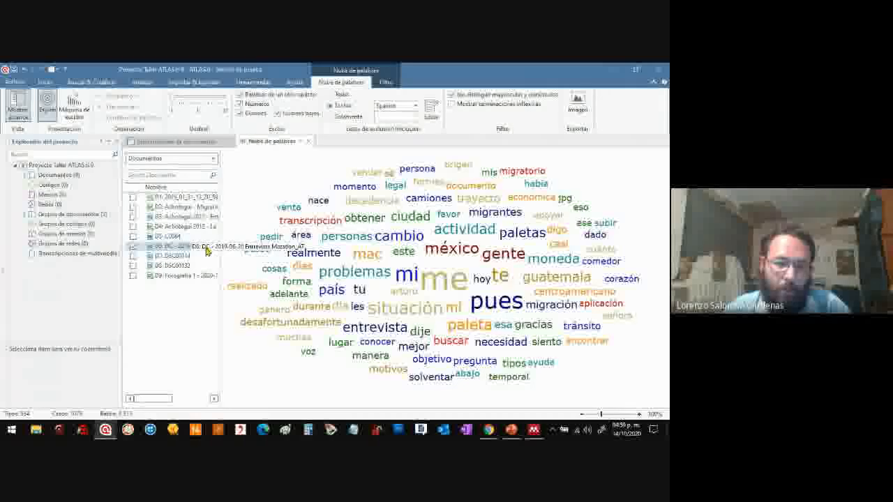
Step: Add the words mi and me from the interview's word cloud to the Spanish exclusion list
{"action": "right_click", "coordinate": [407, 279]}
{"action": "left_click", "coordinate": [430, 299]}
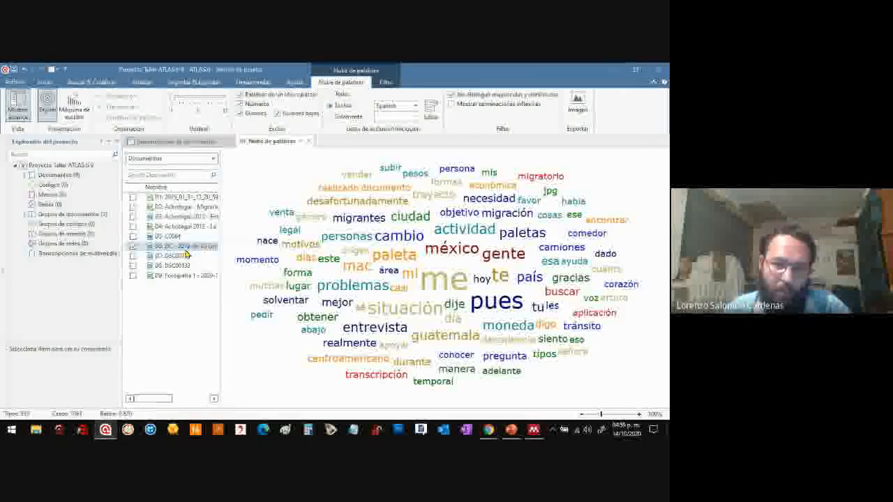
{"action": "right_click", "coordinate": [453, 279]}
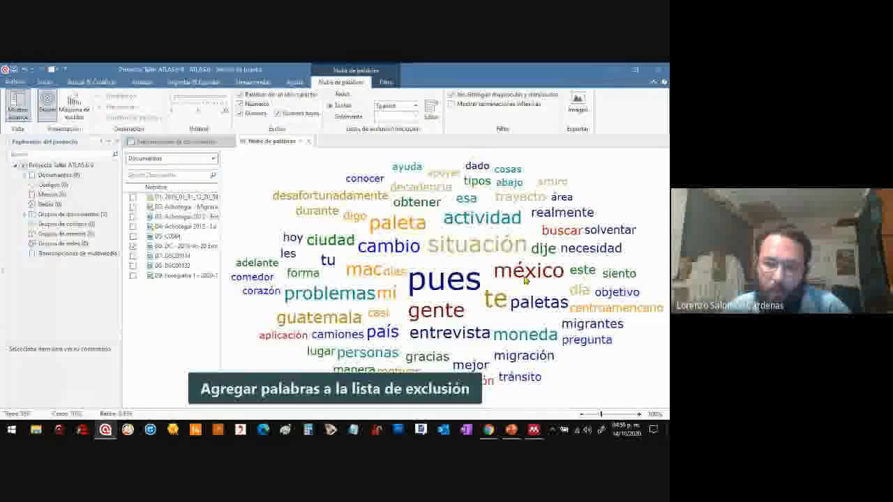
Step: Search for the word moneda in context from the word cloud, review the passages and close the results
{"action": "double_click", "coordinate": [525, 335]}
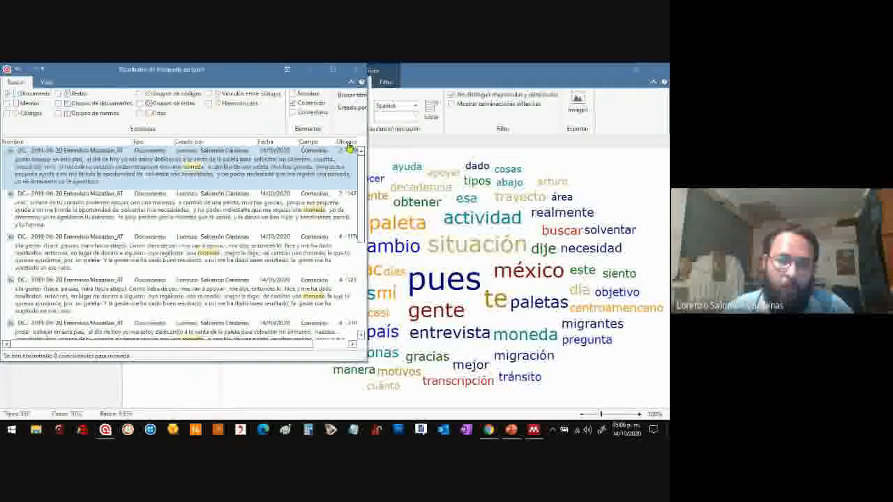
{"action": "left_click", "coordinate": [357, 71]}
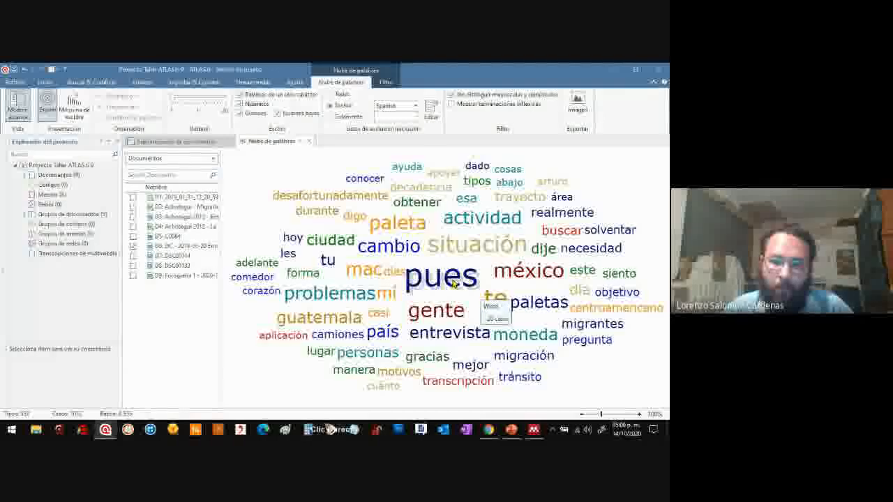
Step: Add the words pues, esa, este and te from the word cloud to the Spanish exclusion list
{"action": "right_click", "coordinate": [454, 282]}
{"action": "left_click", "coordinate": [474, 302]}
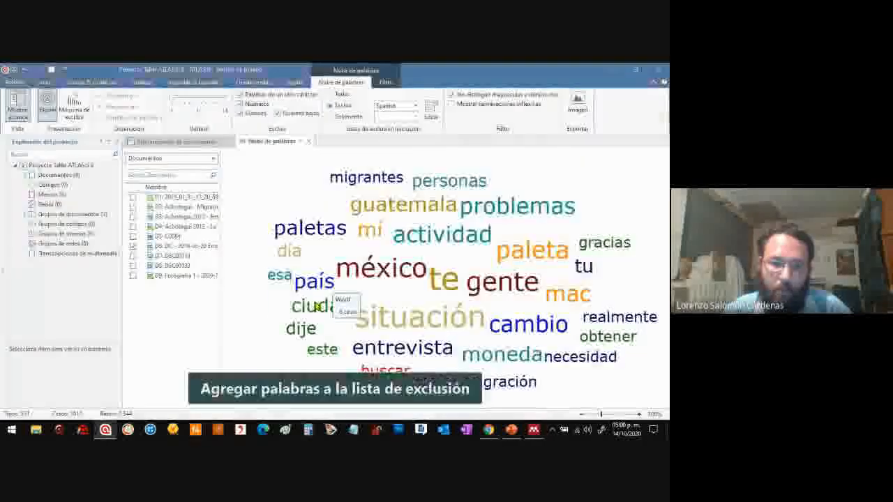
{"action": "right_click", "coordinate": [279, 278]}
{"action": "left_click", "coordinate": [307, 297]}
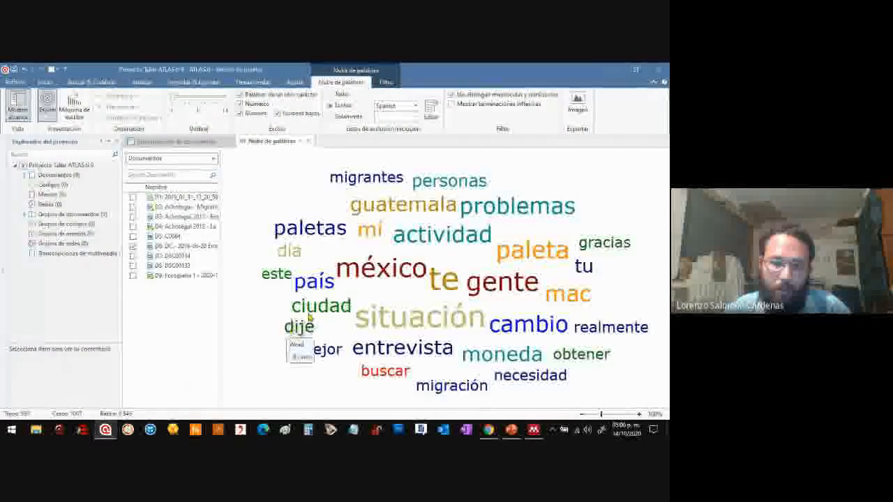
{"action": "left_click", "coordinate": [306, 299]}
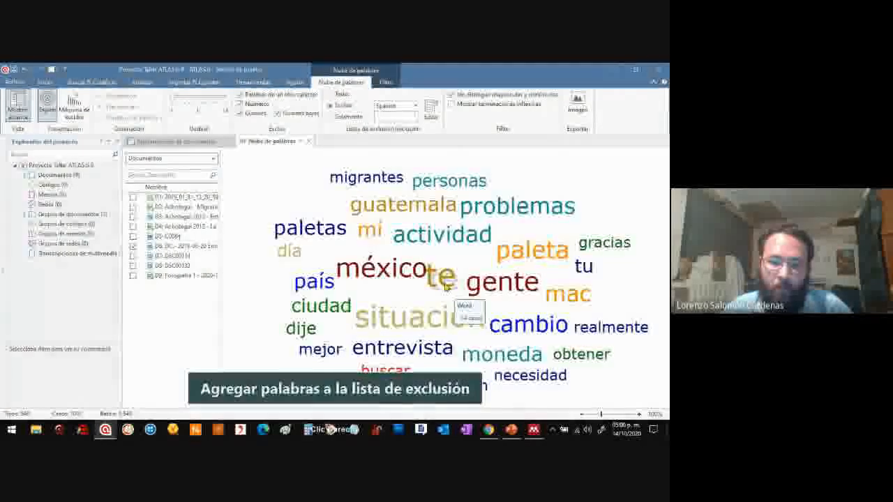
{"action": "right_click", "coordinate": [446, 285]}
{"action": "left_click", "coordinate": [457, 304]}
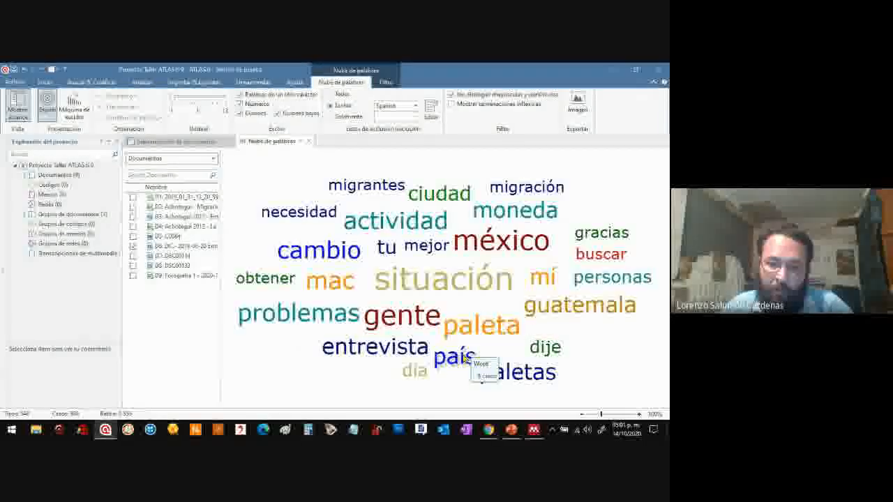
Step: Search for the words personas and migración in context from the word cloud, closing each results window after reviewing it
{"action": "double_click", "coordinate": [607, 279]}
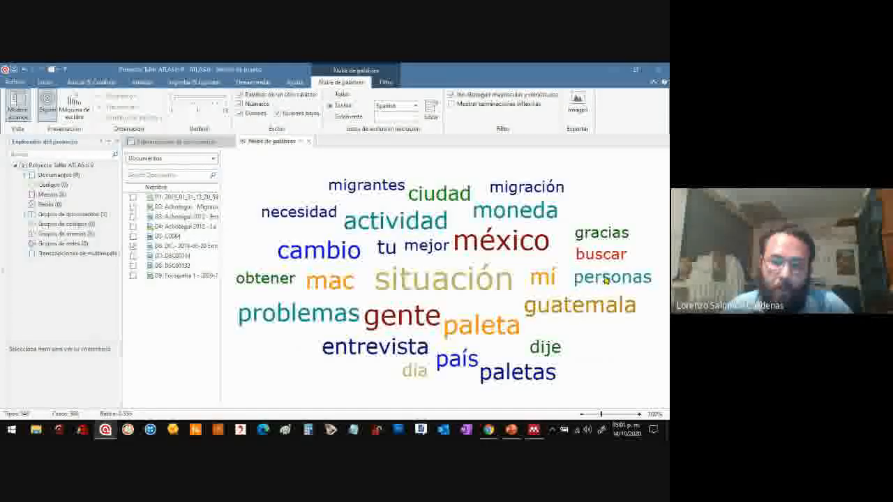
{"action": "left_click", "coordinate": [147, 234]}
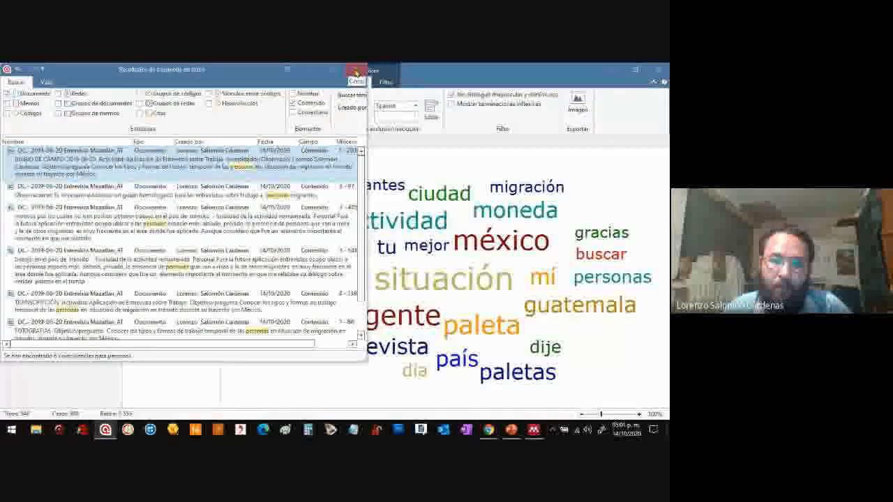
{"action": "left_click", "coordinate": [356, 72]}
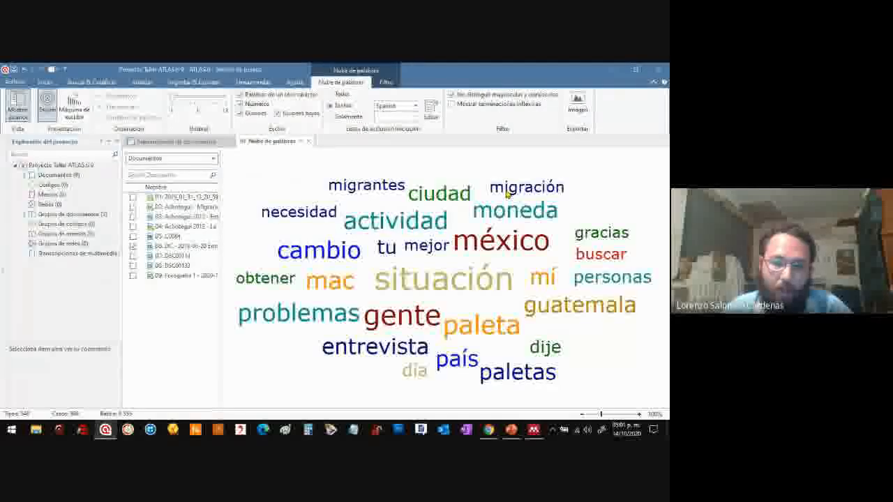
{"action": "double_click", "coordinate": [507, 196]}
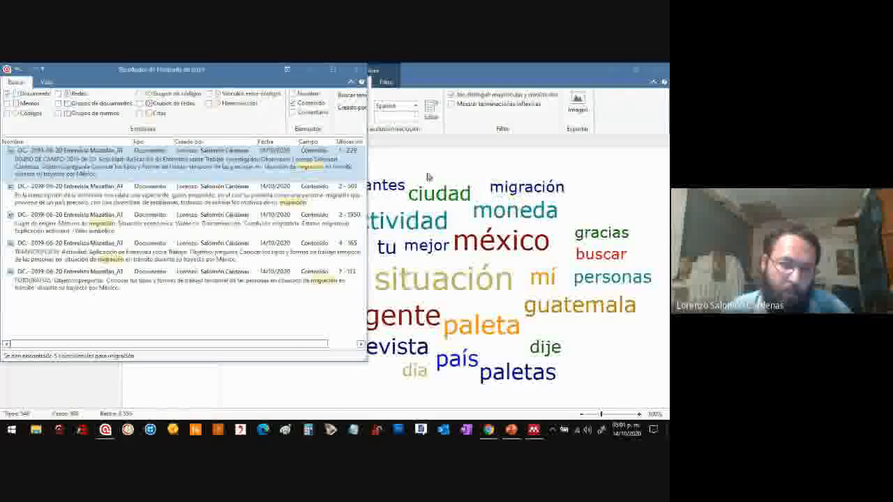
{"action": "left_click", "coordinate": [356, 69]}
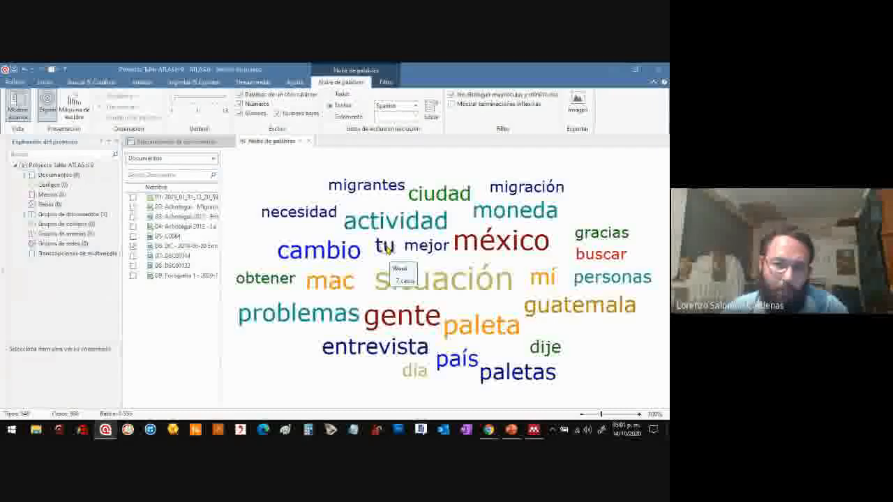
Step: Add the words tu and mí to the Spanish exclusion list, then close the word cloud and clear the document selection
{"action": "right_click", "coordinate": [384, 254]}
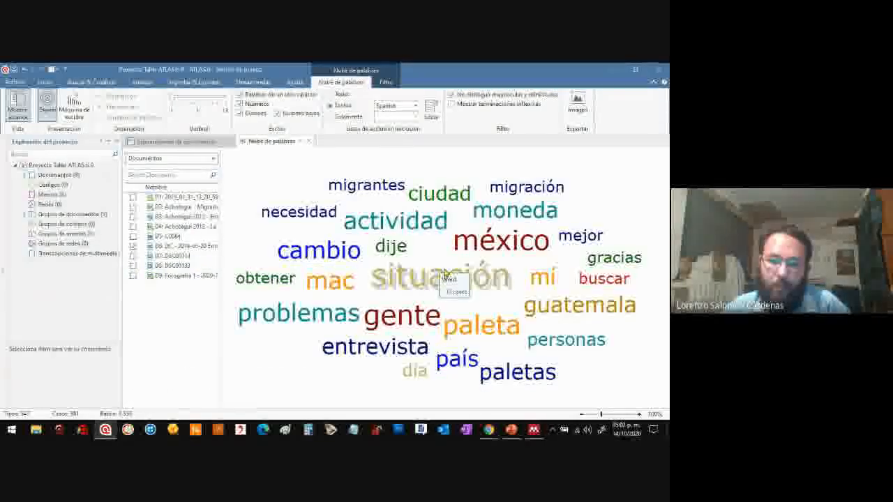
{"action": "right_click", "coordinate": [538, 277]}
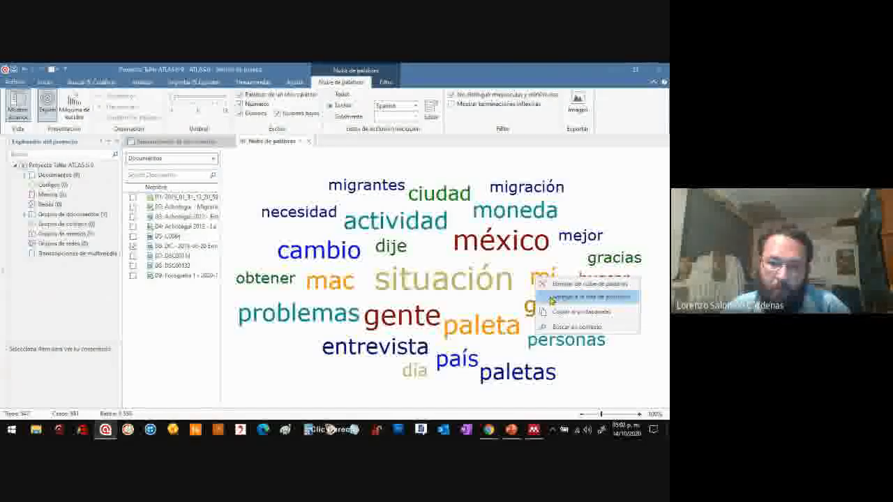
{"action": "left_click", "coordinate": [551, 299]}
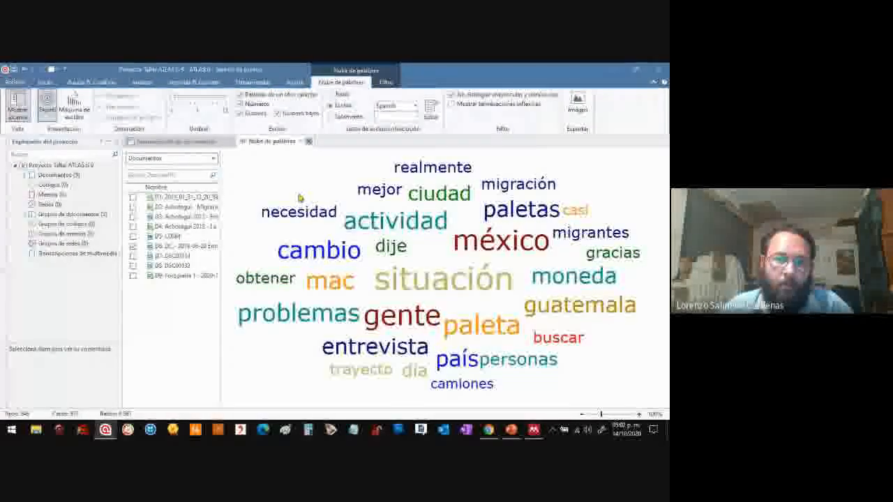
{"action": "left_click", "coordinate": [309, 141]}
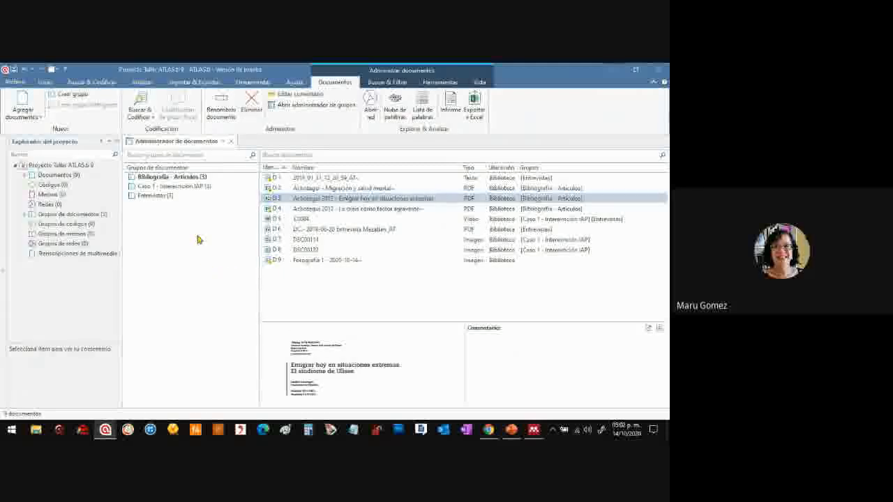
{"action": "left_click", "coordinate": [343, 290]}
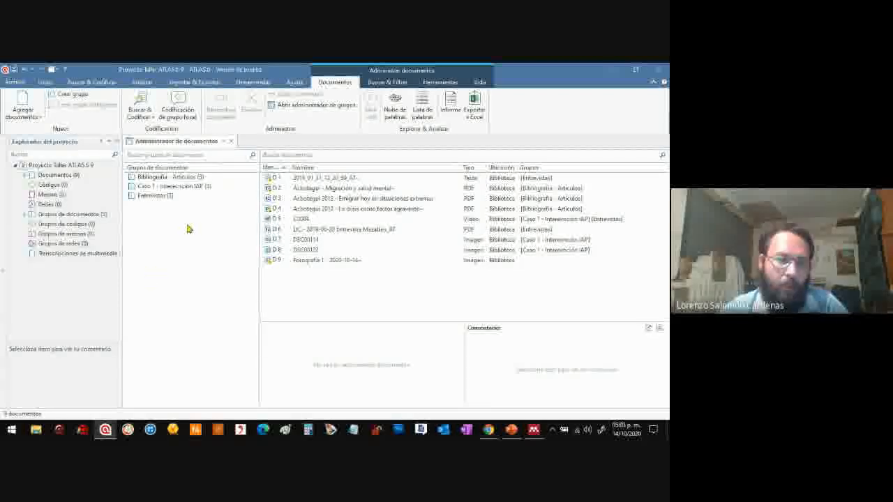
Step: Export the project as an ATLAS.ti project package to the OneDrive Escritorio folder, keeping the C0084 video included
{"action": "left_click", "coordinate": [14, 82]}
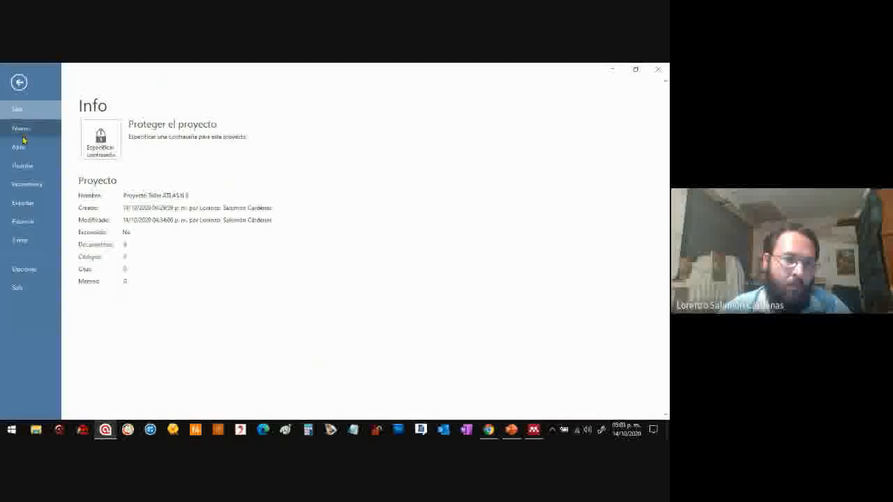
{"action": "left_click", "coordinate": [36, 208]}
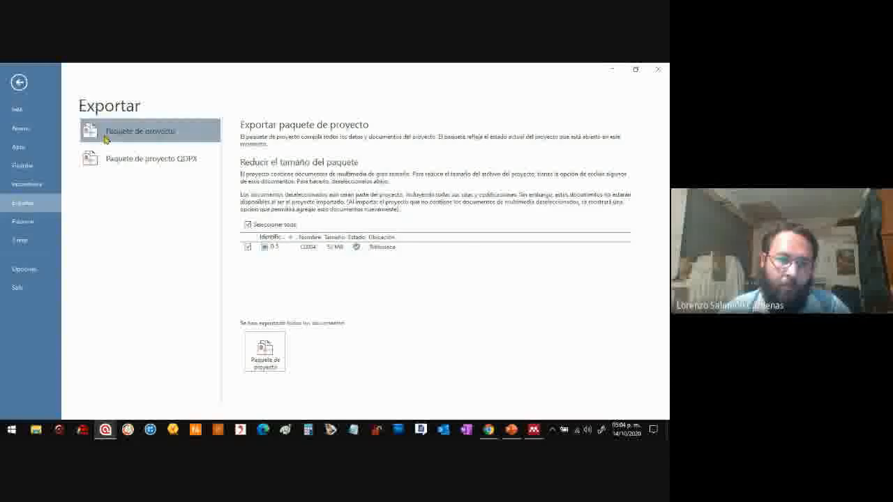
{"action": "left_click", "coordinate": [266, 353]}
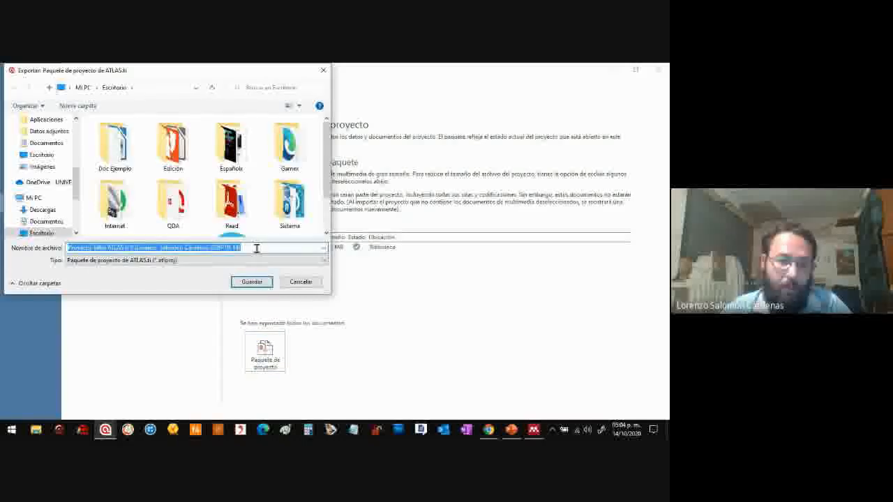
{"action": "left_click", "coordinate": [258, 247]}
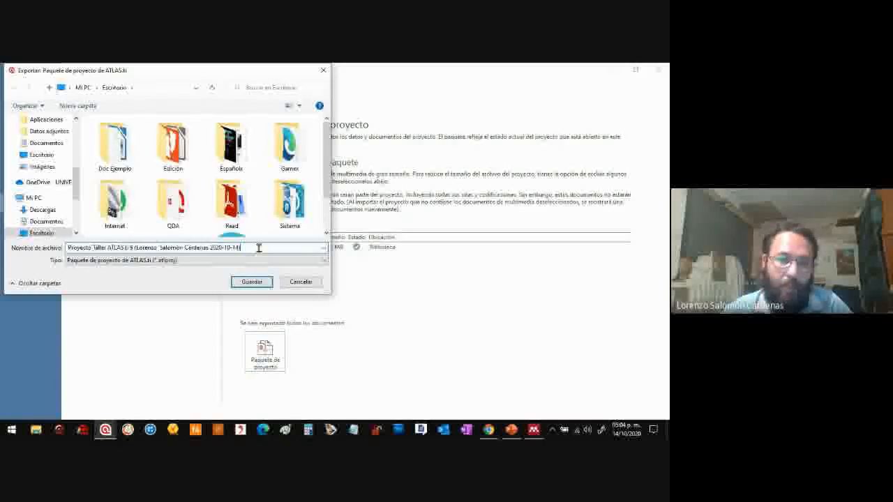
{"action": "left_click", "coordinate": [43, 157]}
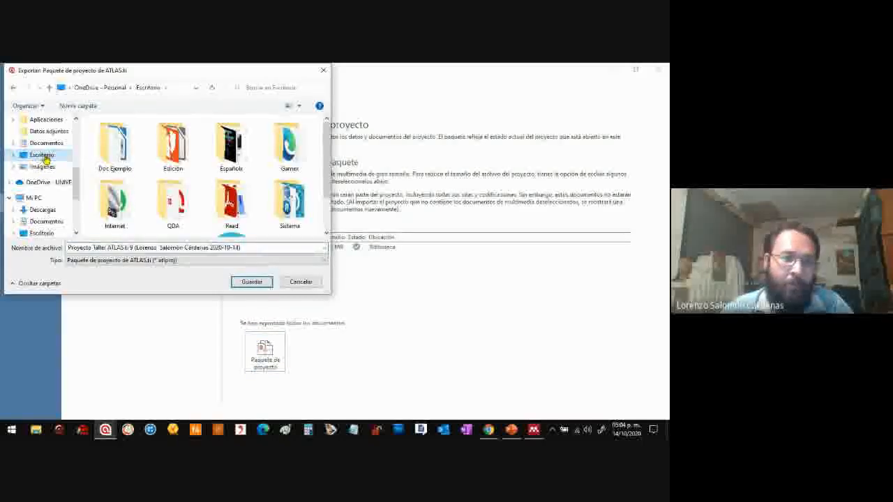
{"action": "scroll", "coordinate": [330, 180], "scroll_direction": "down", "scroll_amount": 2}
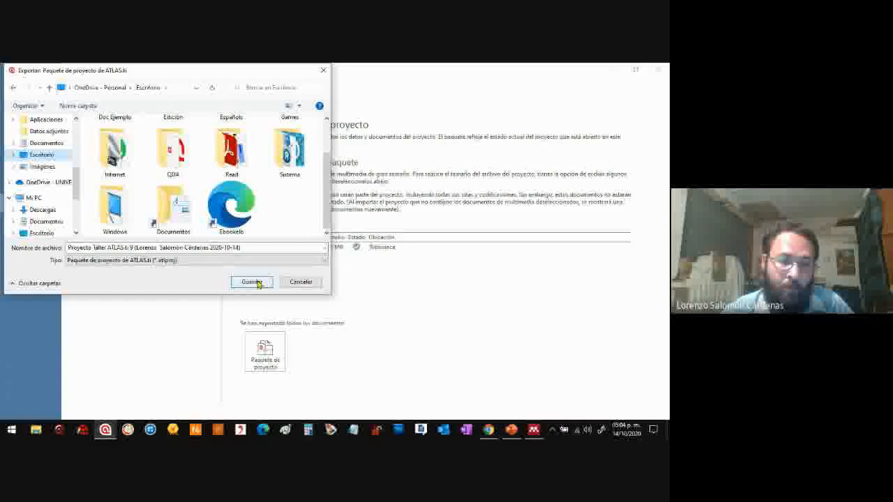
{"action": "left_click", "coordinate": [70, 247]}
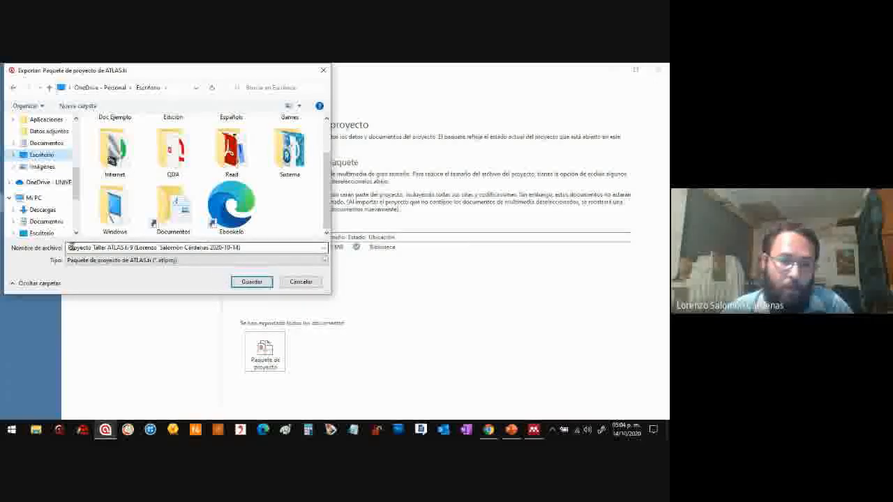
{"action": "left_click", "coordinate": [256, 282]}
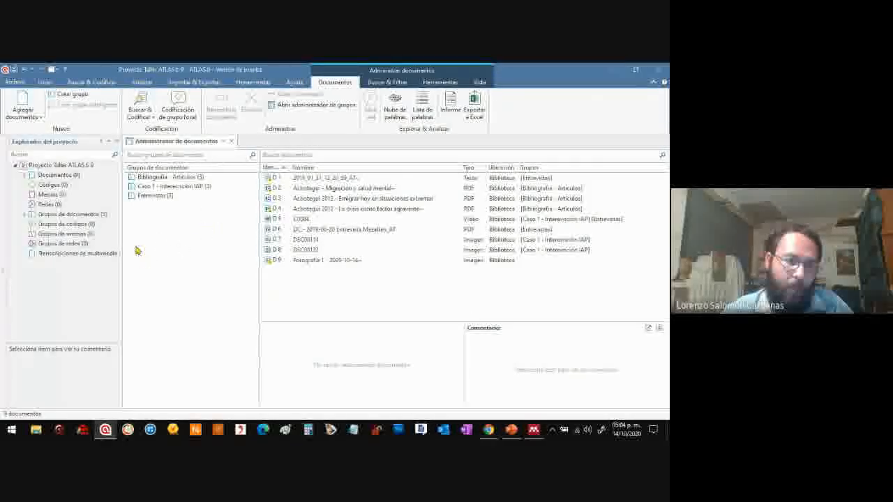
Step: Minimize the project window, move the exported package file to an empty area of the desktop, and return to ATLAS.ti
{"action": "left_click", "coordinate": [611, 71]}
{"action": "left_click", "coordinate": [612, 72]}
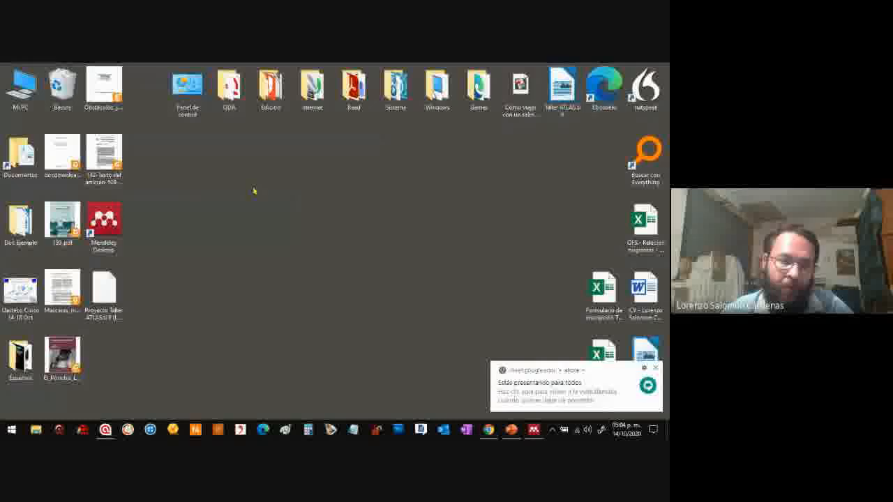
{"action": "left_click_drag", "start_coordinate": [104, 289], "coordinate": [270, 241]}
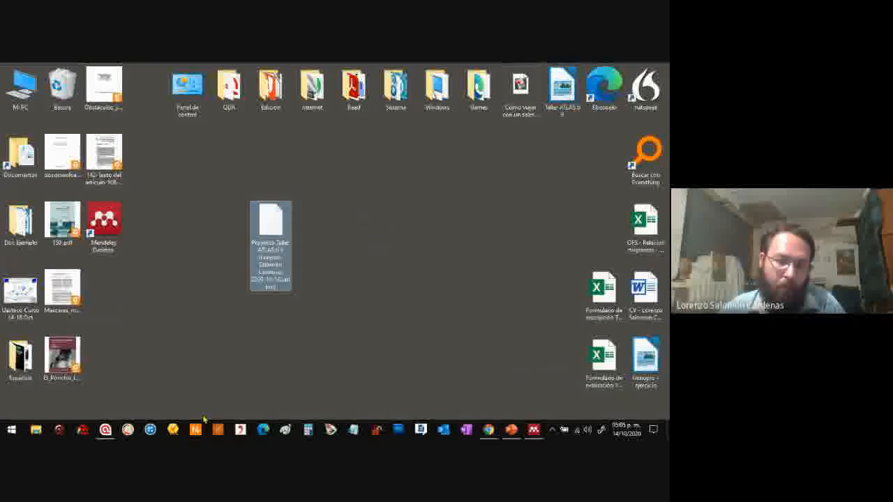
{"action": "left_click", "coordinate": [105, 430]}
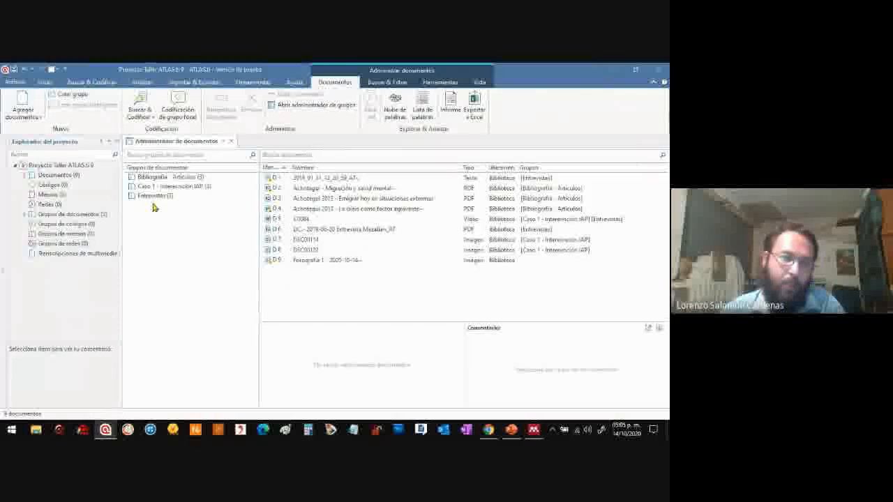
Step: Look through the recent and complete lists of projects available to open, then return to the document manager
{"action": "left_click", "coordinate": [19, 84]}
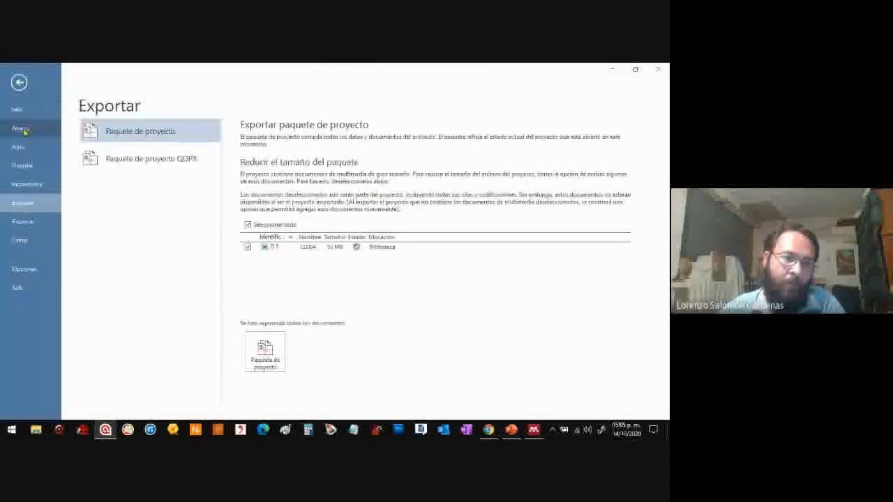
{"action": "left_click", "coordinate": [34, 148]}
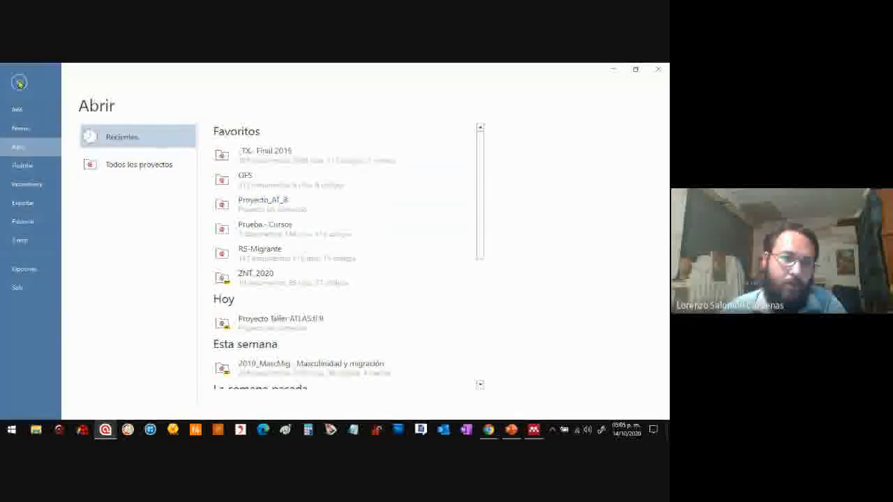
{"action": "left_click", "coordinate": [18, 84]}
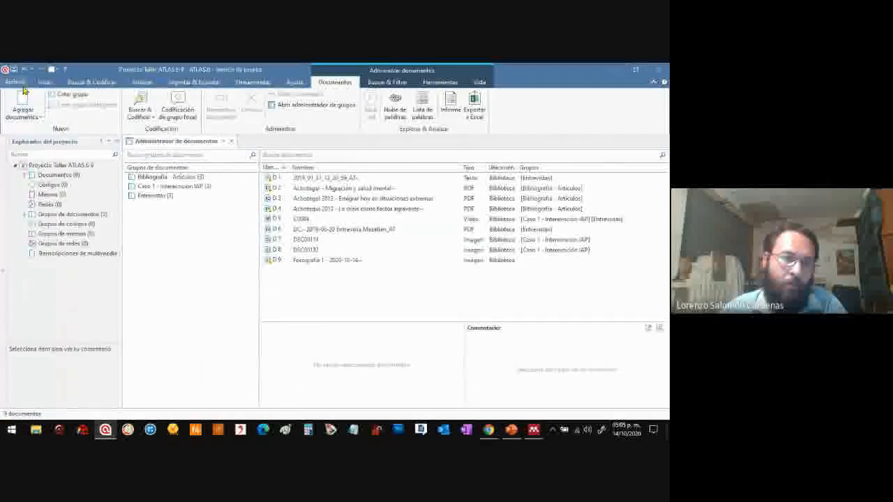
{"action": "left_click", "coordinate": [18, 83]}
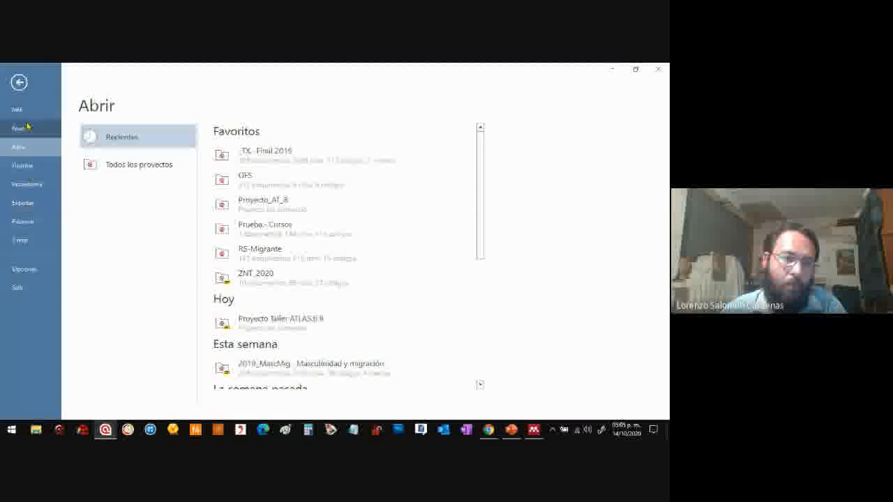
{"action": "left_click", "coordinate": [156, 171]}
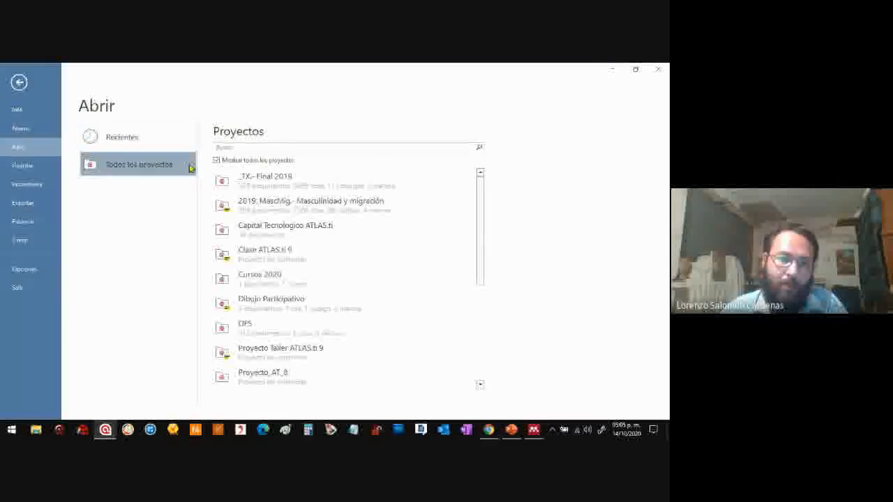
{"action": "left_click", "coordinate": [155, 140]}
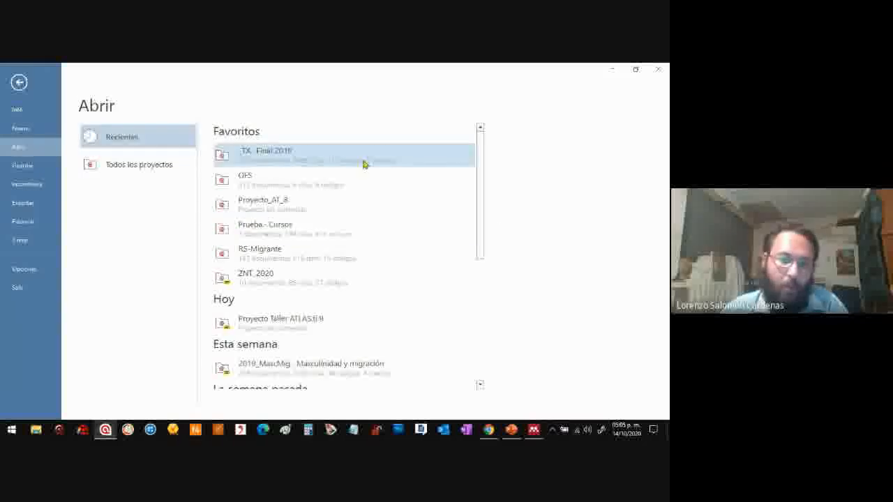
{"action": "left_click", "coordinate": [20, 85]}
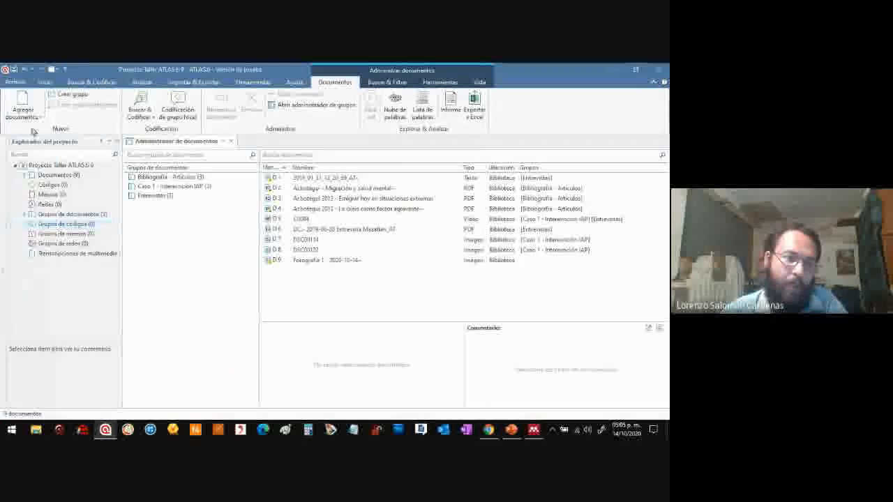
Step: Choose the exported package on the desktop for merging with Proyecto Taller ATLAS.ti 9, then leave without starting the merge
{"action": "left_click", "coordinate": [16, 84]}
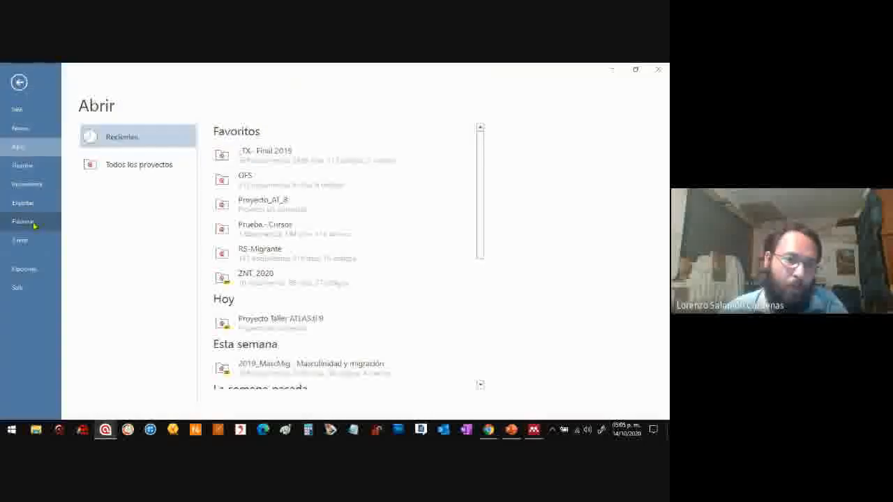
{"action": "left_click", "coordinate": [33, 226]}
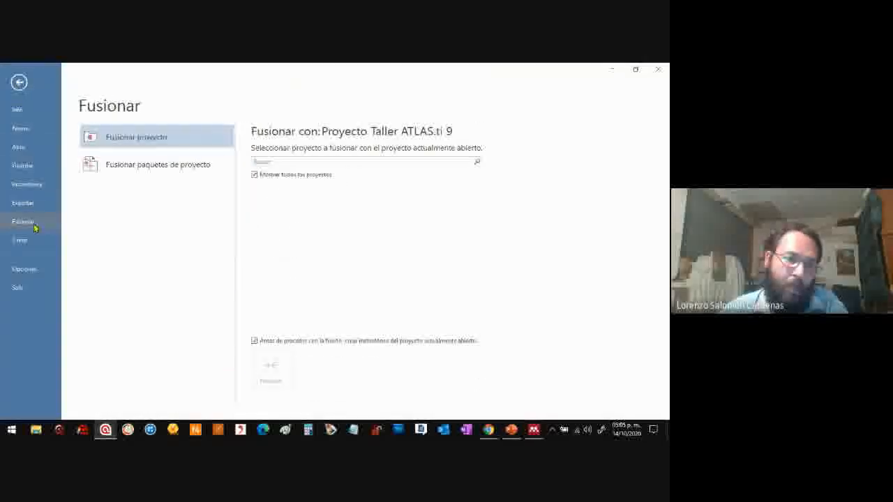
{"action": "left_click", "coordinate": [195, 171]}
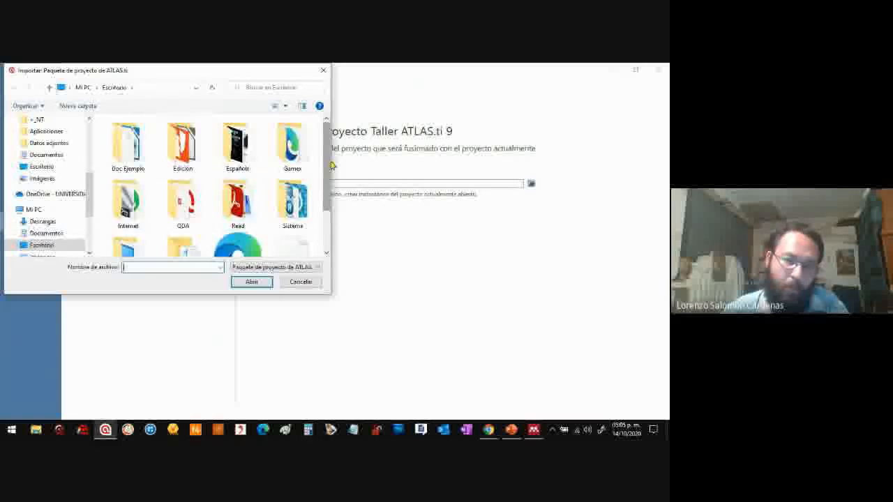
{"action": "scroll", "coordinate": [210, 202], "scroll_direction": "down", "scroll_amount": 1}
{"action": "left_click", "coordinate": [300, 222]}
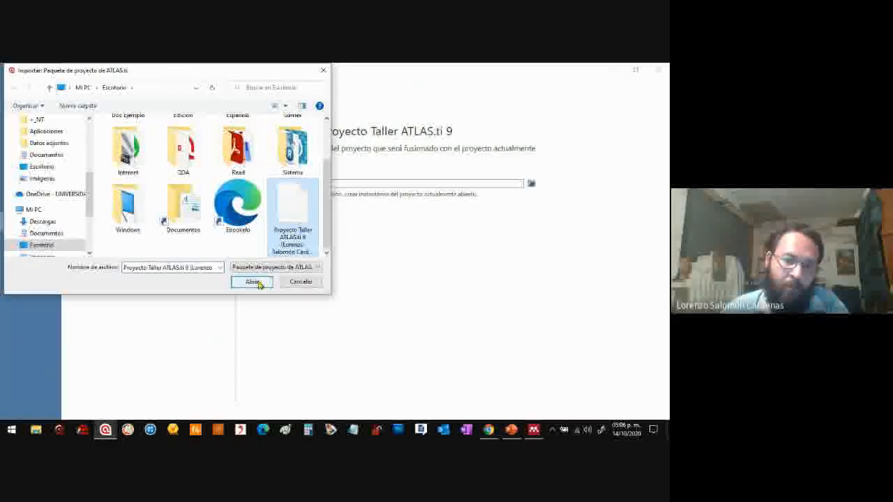
{"action": "left_click", "coordinate": [251, 281]}
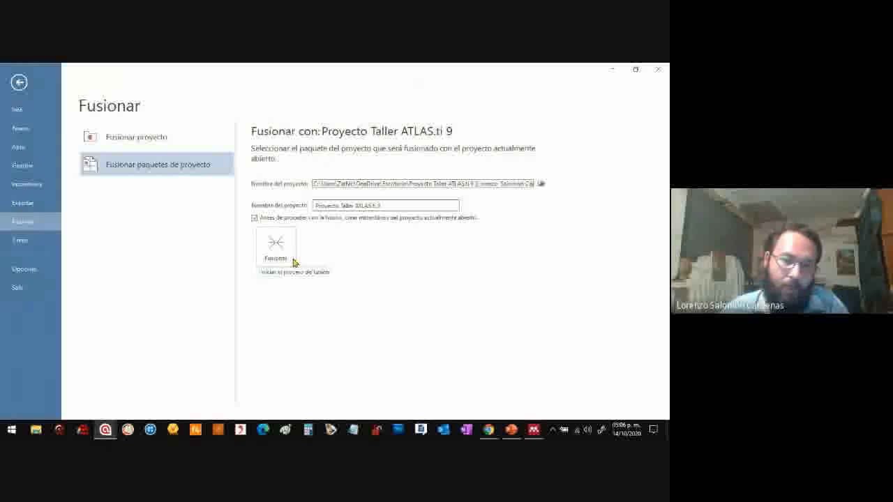
{"action": "left_click", "coordinate": [20, 84]}
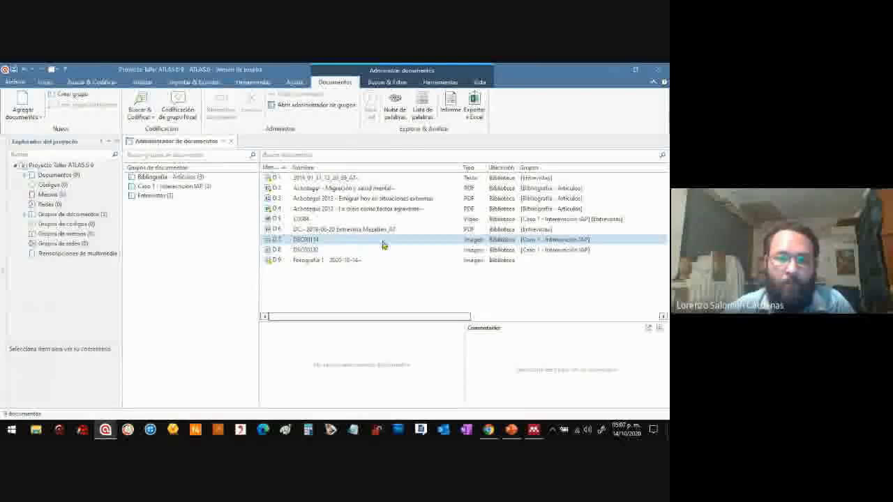
Step: Filter the documents by the Entrevistas, Caso 1 and Bibliografía groups in turn, then clear the group filter
{"action": "left_click", "coordinate": [196, 198]}
{"action": "left_click", "coordinate": [197, 187]}
{"action": "left_click", "coordinate": [196, 176]}
{"action": "left_click", "coordinate": [198, 186]}
{"action": "left_click", "coordinate": [187, 197]}
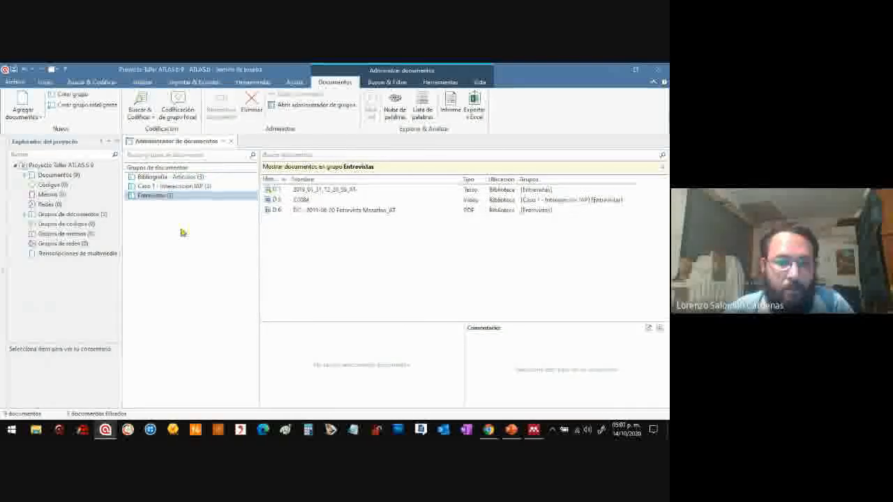
{"action": "left_click", "coordinate": [179, 236]}
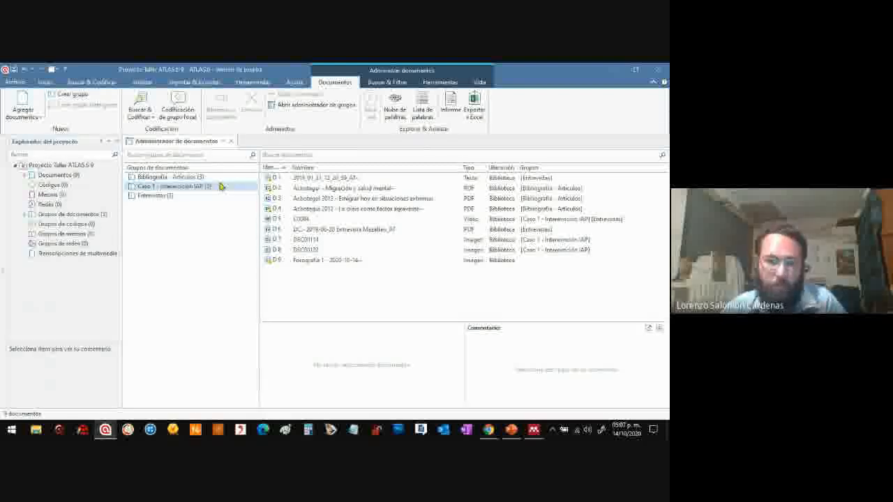
Step: Open the PDF interview document D 6, skim through its transcript and widen the page area
{"action": "left_click", "coordinate": [357, 177]}
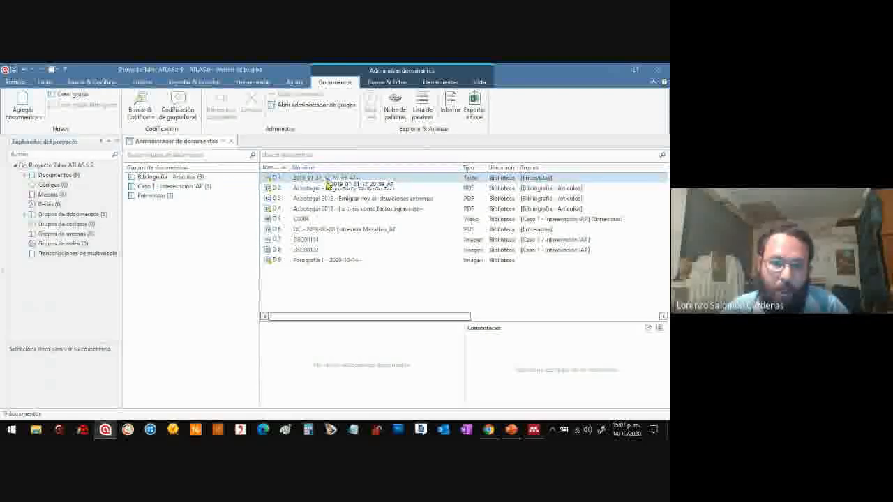
{"action": "left_click", "coordinate": [324, 230]}
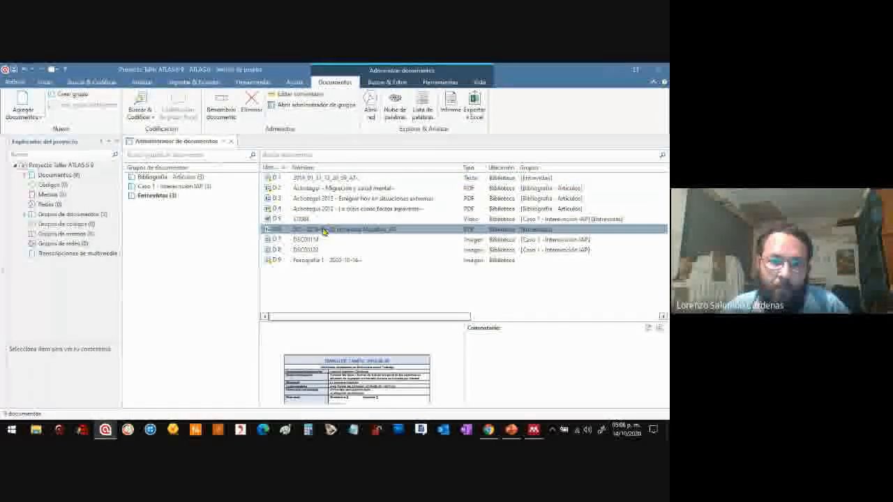
{"action": "double_click", "coordinate": [324, 231]}
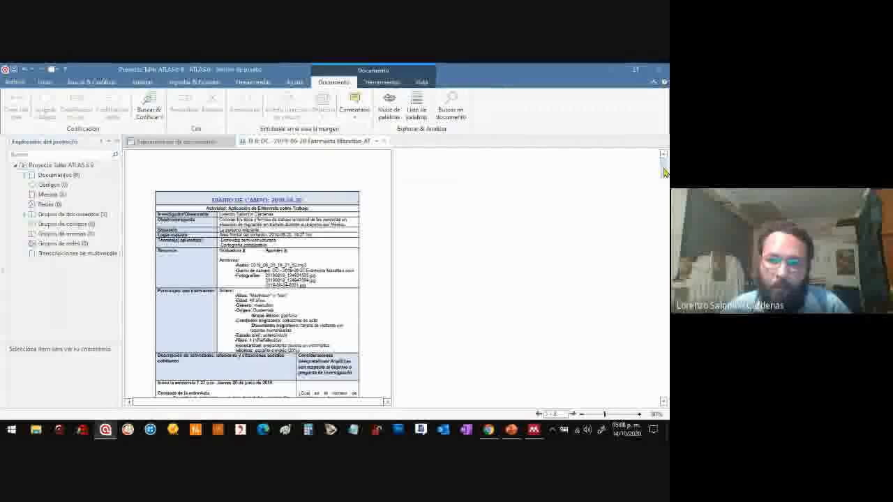
{"action": "left_click_drag", "start_coordinate": [665, 169], "coordinate": [651, 259]}
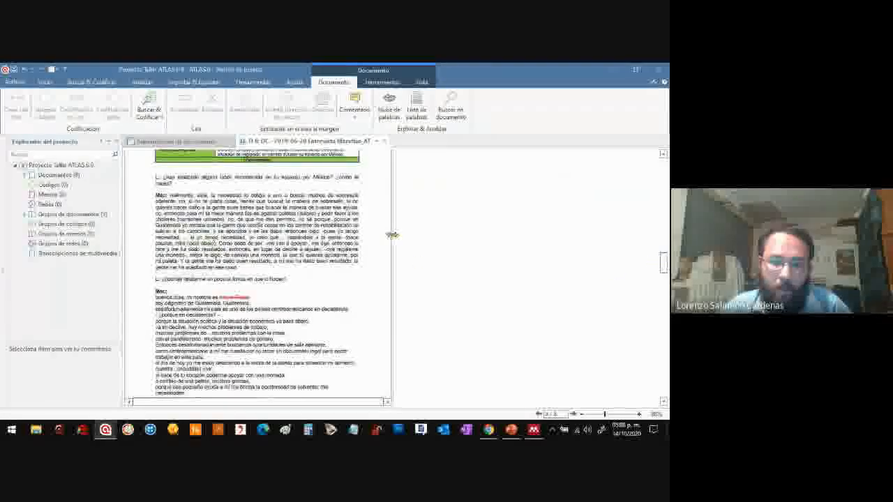
{"action": "left_click_drag", "start_coordinate": [392, 238], "coordinate": [517, 251]}
{"action": "left_click_drag", "start_coordinate": [663, 261], "coordinate": [660, 258]}
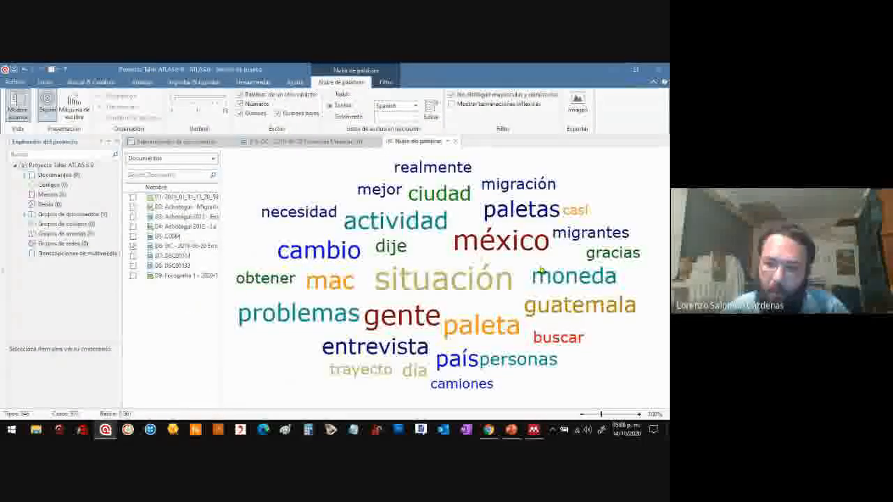
Step: Search for the word actividad in context from the word cloud of the D 6 interview
{"action": "mouse_move", "coordinate": [555, 281]}
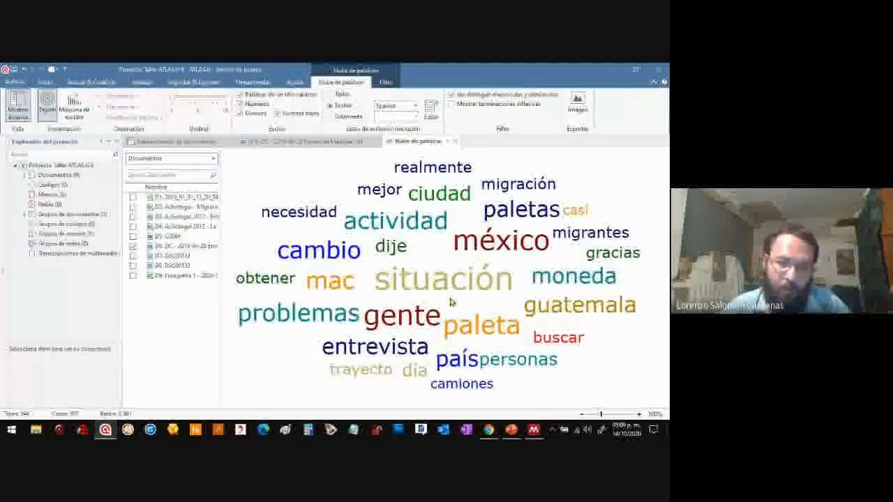
{"action": "mouse_move", "coordinate": [565, 310]}
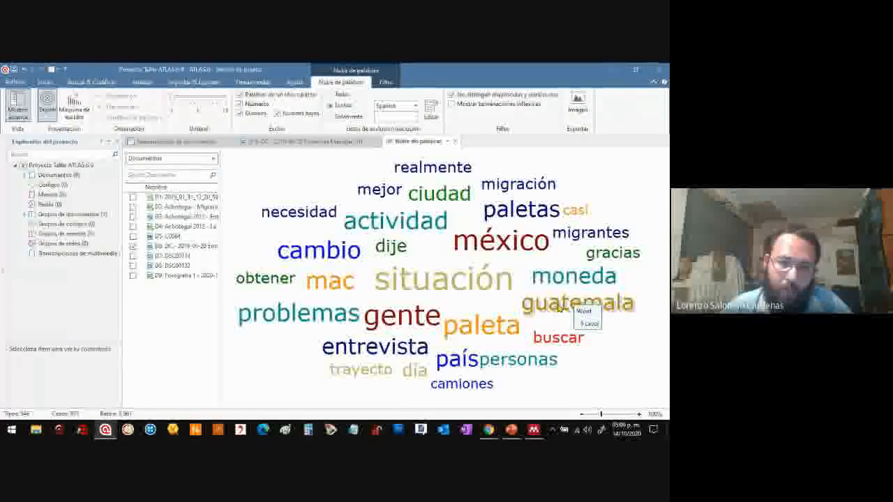
{"action": "mouse_move", "coordinate": [403, 224]}
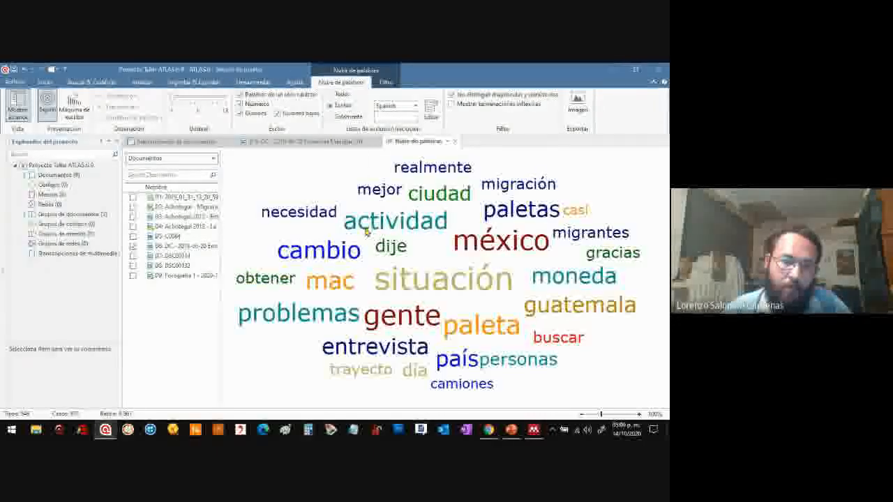
{"action": "double_click", "coordinate": [373, 230]}
{"action": "left_click", "coordinate": [225, 230]}
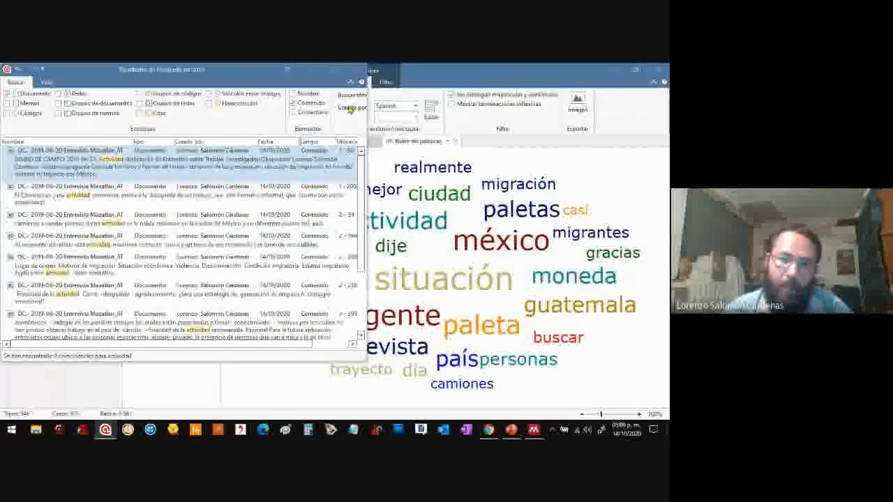
Step: Close the context search results and the word cloud to return to the D 6 interview transcript
{"action": "left_click", "coordinate": [355, 72]}
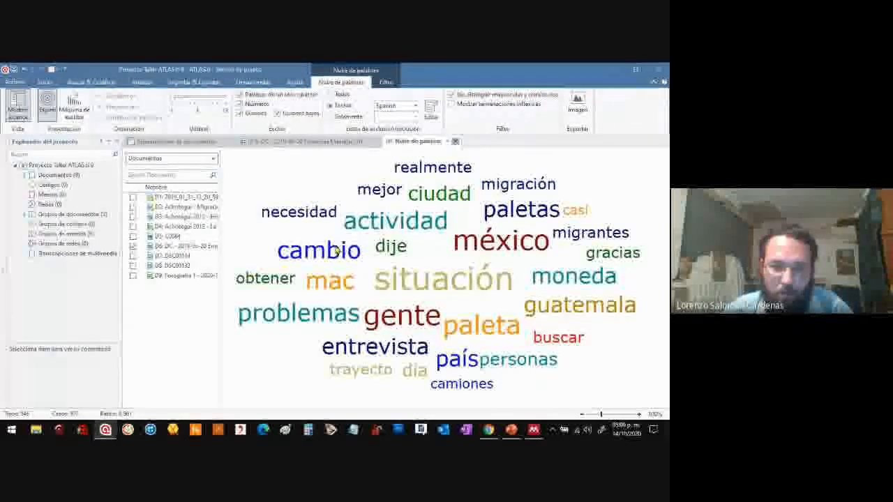
{"action": "left_click", "coordinate": [454, 142]}
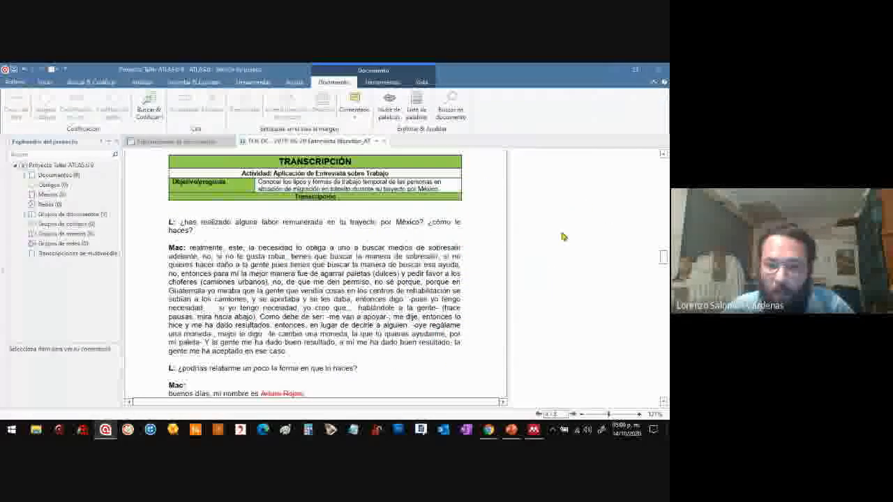
{"action": "scroll", "coordinate": [381, 231], "scroll_direction": "down", "scroll_amount": 1}
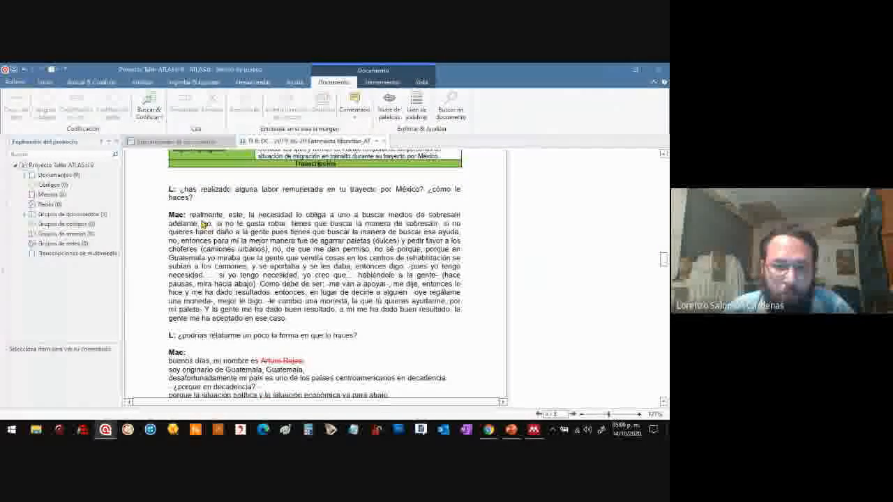
Step: Create a free quotation in D 6 from the passage "sobresalir adelante, no, si no te gusta robar, tienes que buscar la manera de sobresalir"
{"action": "left_click_drag", "start_coordinate": [201, 224], "coordinate": [438, 225]}
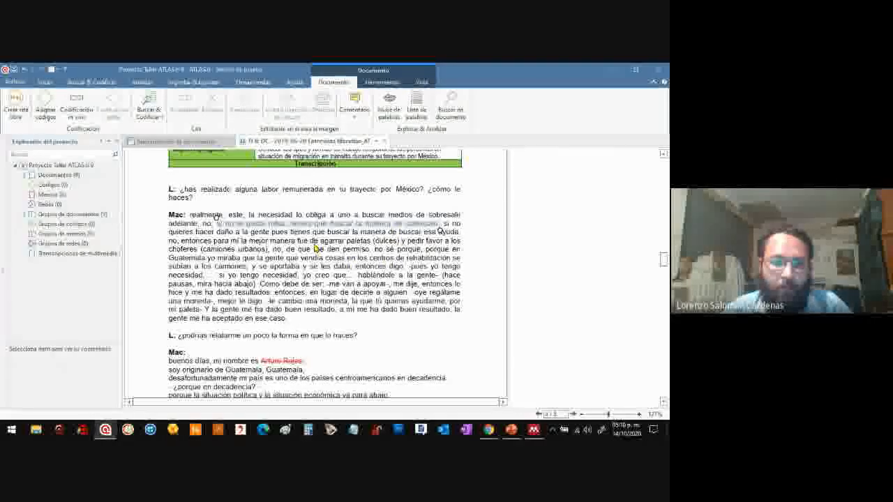
{"action": "left_click_drag", "start_coordinate": [217, 224], "coordinate": [301, 224]}
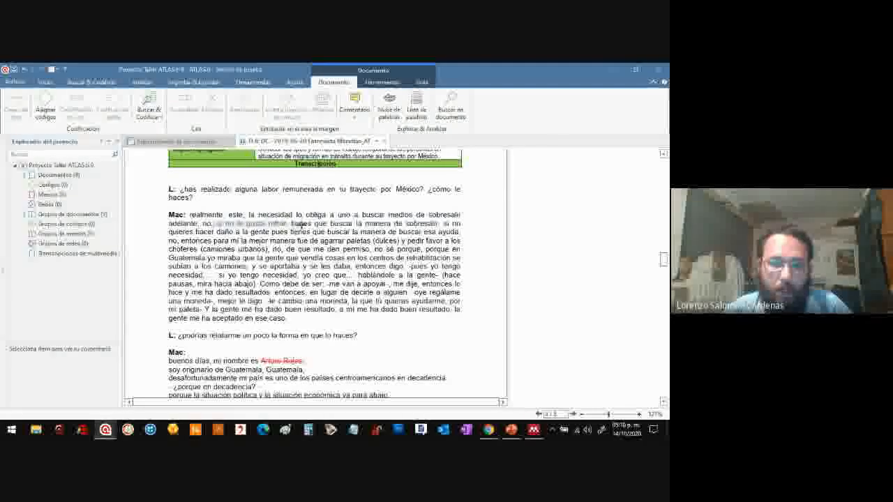
{"action": "left_click_drag", "start_coordinate": [356, 226], "coordinate": [439, 224]}
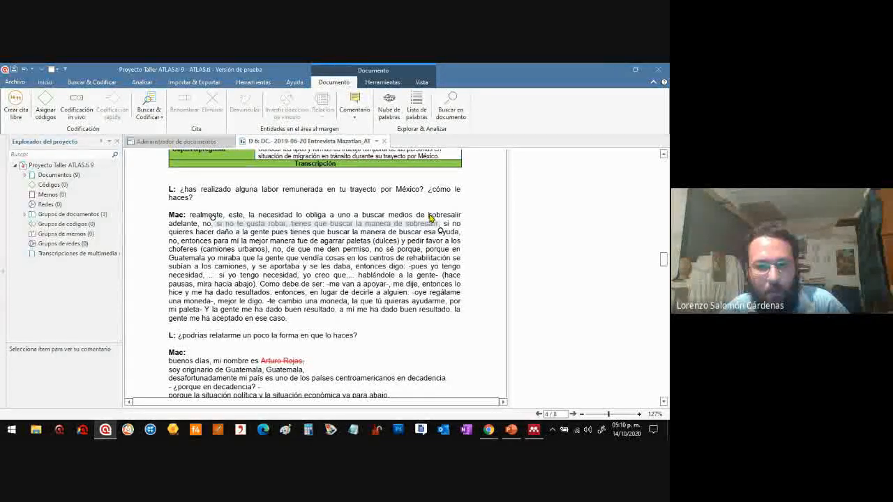
{"action": "left_click_drag", "start_coordinate": [298, 223], "coordinate": [277, 222]}
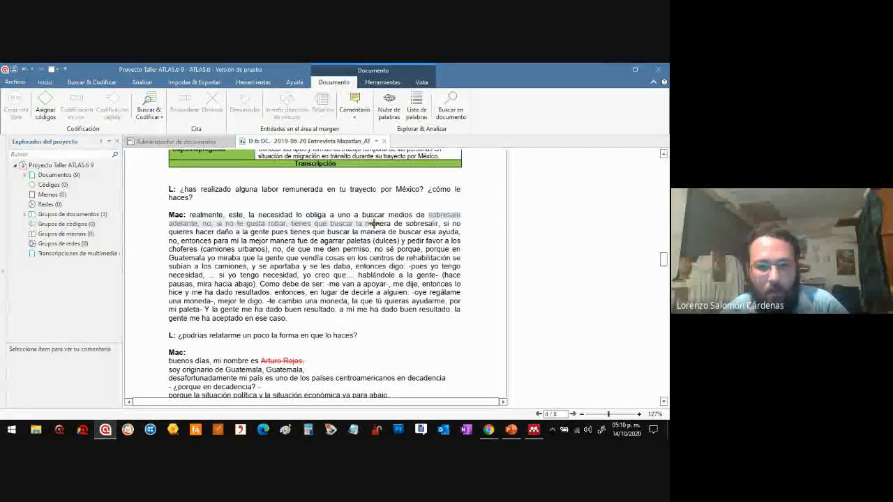
{"action": "left_click_drag", "start_coordinate": [420, 221], "coordinate": [439, 221]}
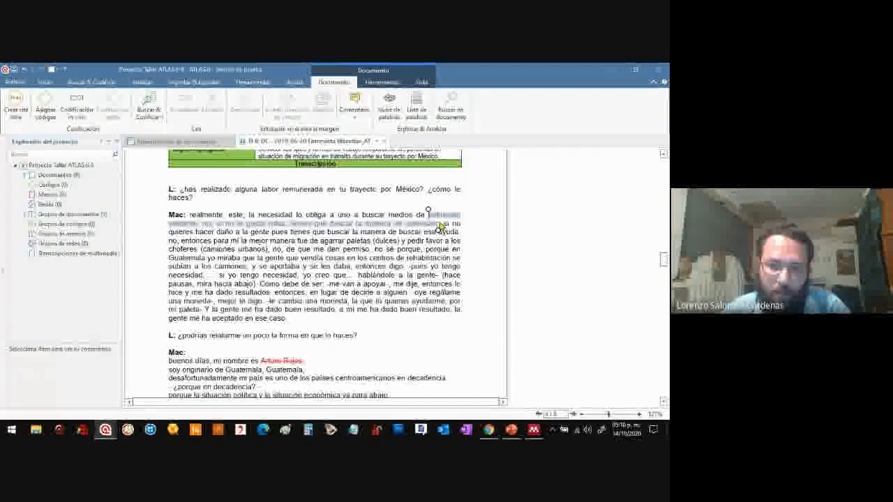
{"action": "left_click", "coordinate": [19, 112]}
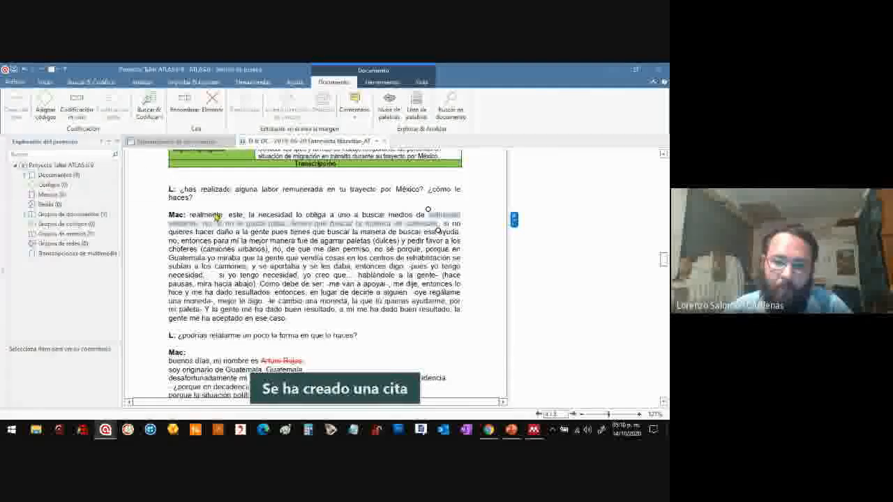
{"action": "left_click", "coordinate": [528, 231]}
{"action": "left_click", "coordinate": [514, 221]}
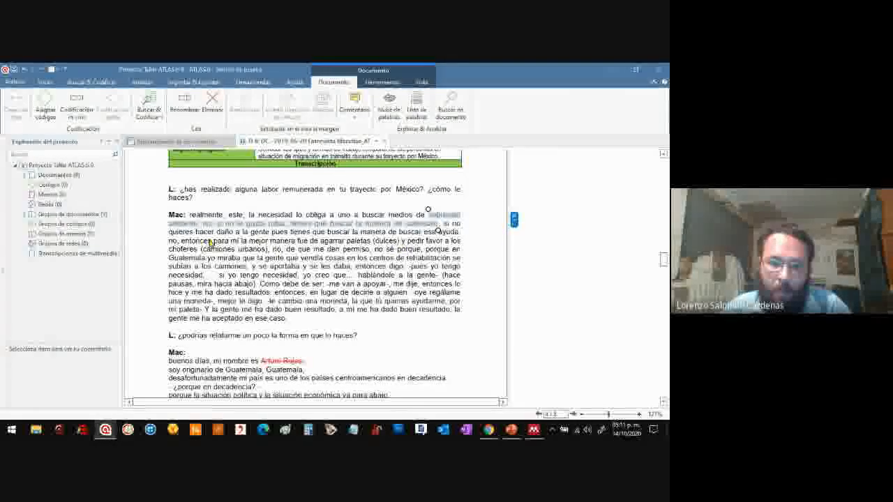
Step: Create a second quotation in D 6 from the passage running from "hablándole a la gente" to "me van a apoyar"
{"action": "left_click_drag", "start_coordinate": [183, 242], "coordinate": [269, 249]}
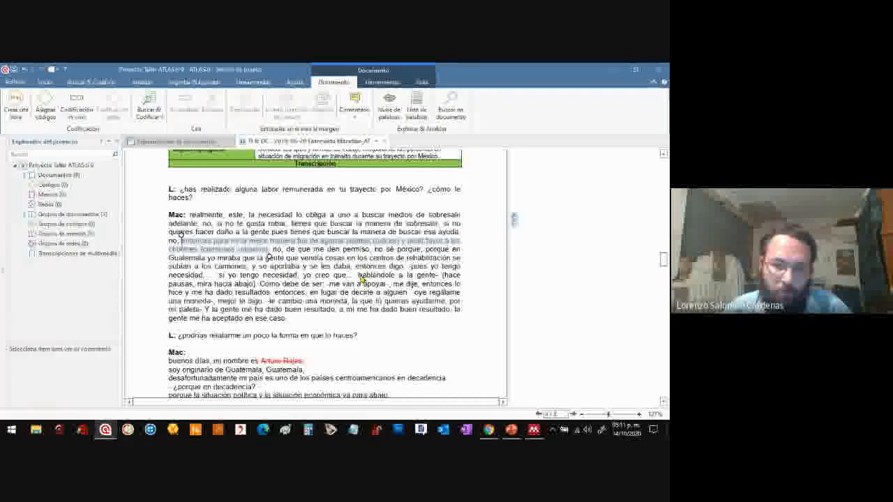
{"action": "left_click_drag", "start_coordinate": [358, 276], "coordinate": [388, 286]}
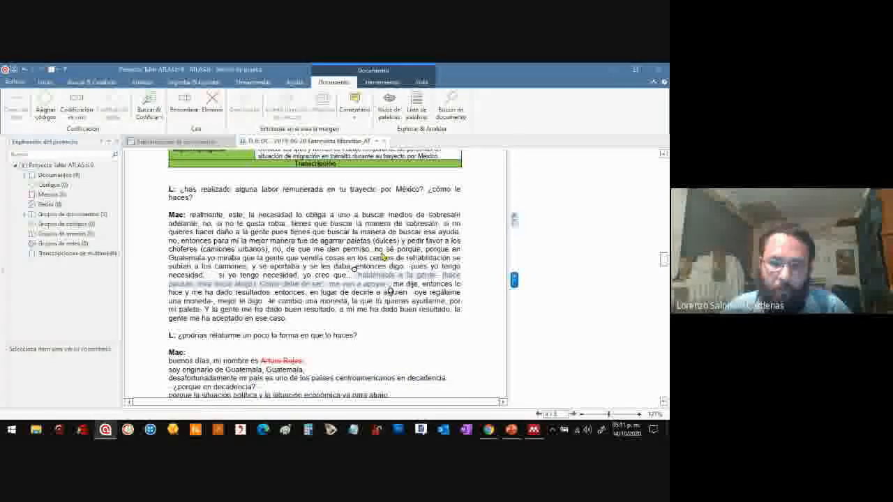
{"action": "left_click", "coordinate": [379, 251]}
{"action": "left_click_drag", "start_coordinate": [374, 250], "coordinate": [411, 295]}
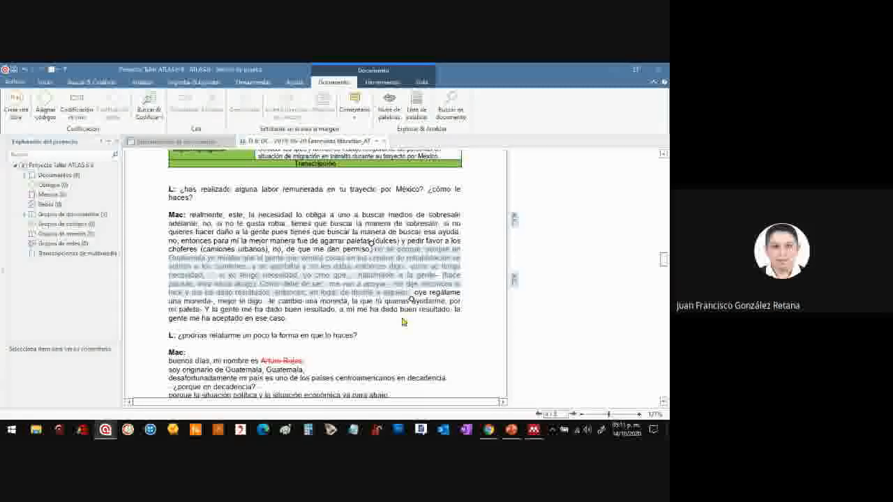
{"action": "left_click", "coordinate": [377, 332]}
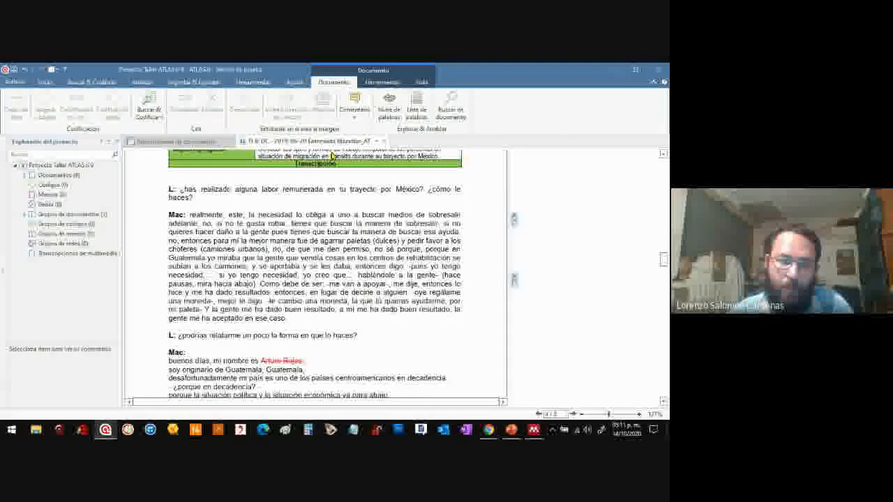
Step: Open the text interview D 1 from the document manager and compare its layout with the D 6 PDF interview
{"action": "left_click", "coordinate": [185, 143]}
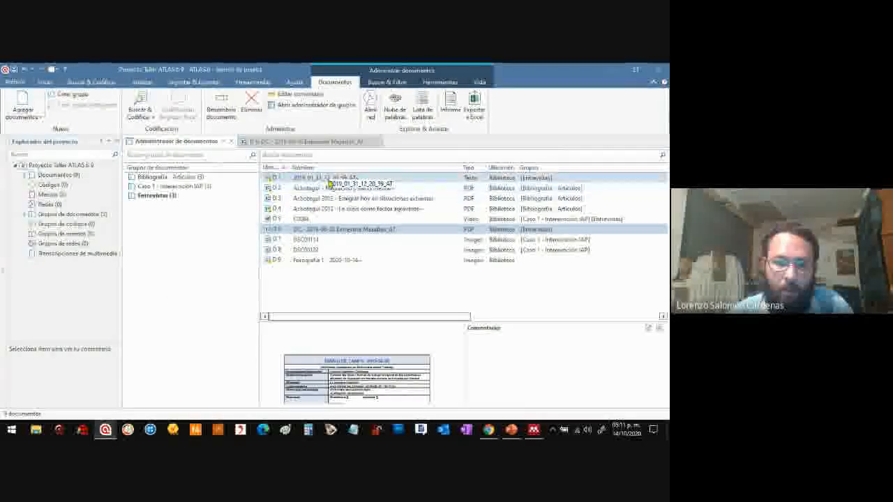
{"action": "left_click", "coordinate": [329, 179]}
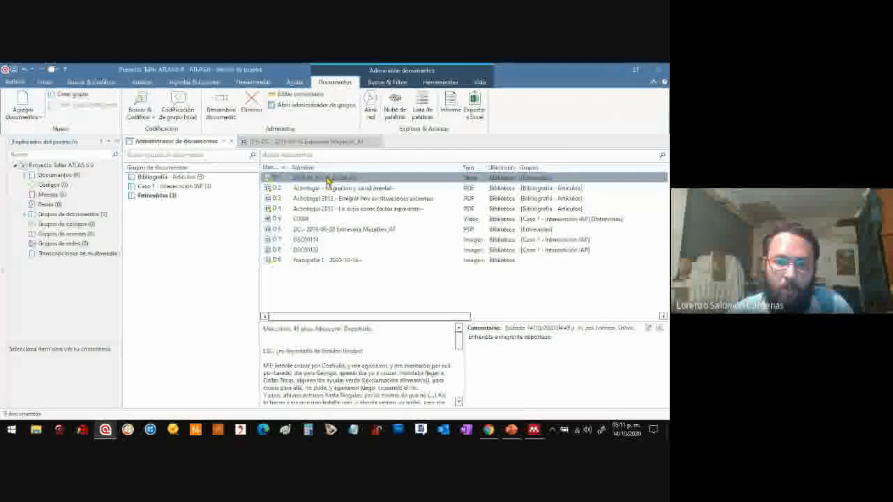
{"action": "double_click", "coordinate": [329, 180]}
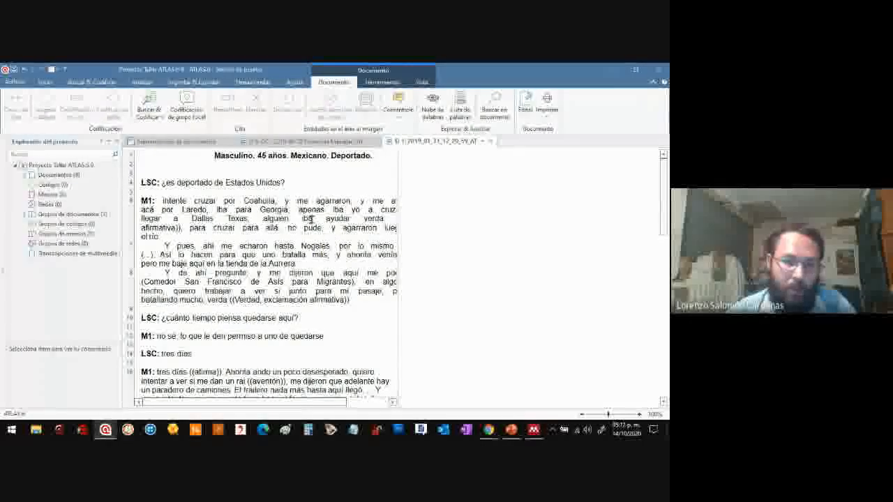
{"action": "left_click", "coordinate": [318, 144]}
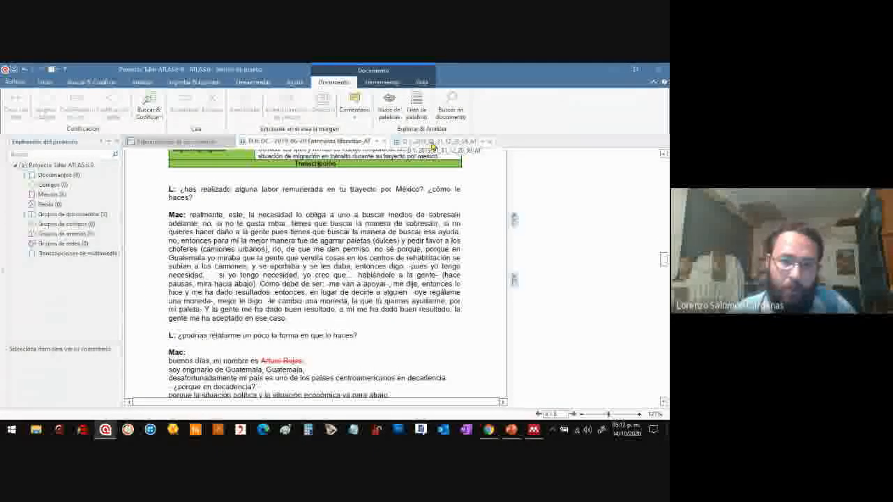
{"action": "left_click", "coordinate": [431, 143]}
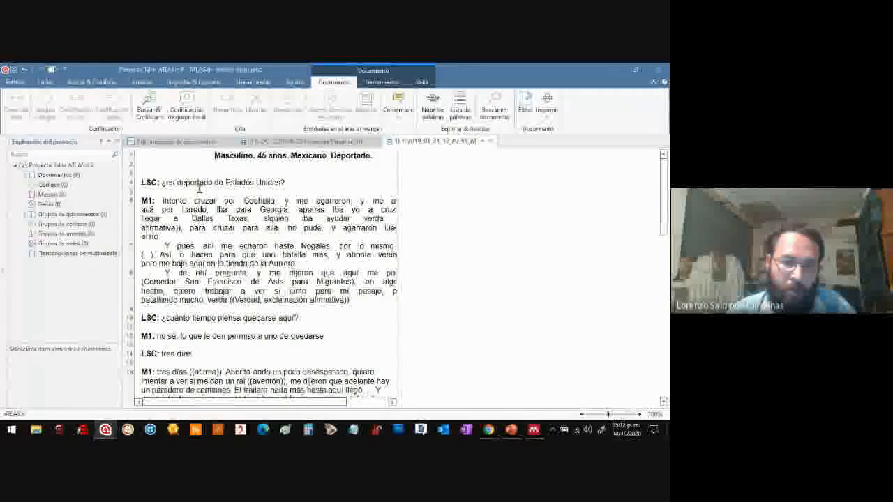
Step: Examine the heading, the first question and the speaker labels at the beginning of the D 1 transcript
{"action": "left_click_drag", "start_coordinate": [286, 182], "coordinate": [163, 184]}
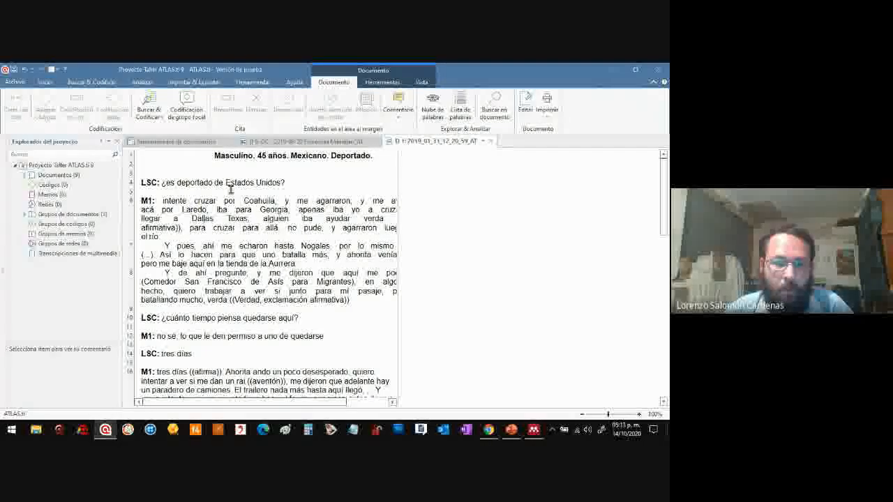
{"action": "left_click_drag", "start_coordinate": [214, 156], "coordinate": [234, 157]}
{"action": "left_click", "coordinate": [142, 185]}
{"action": "double_click", "coordinate": [150, 201]}
{"action": "left_click", "coordinate": [179, 219]}
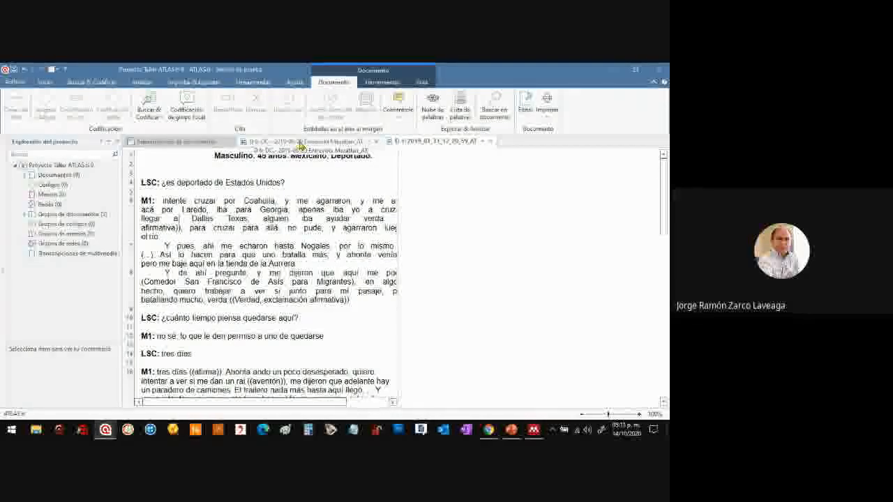
Step: Return to D 6, open the quotation manager and widen its Identificador column
{"action": "left_click", "coordinate": [300, 143]}
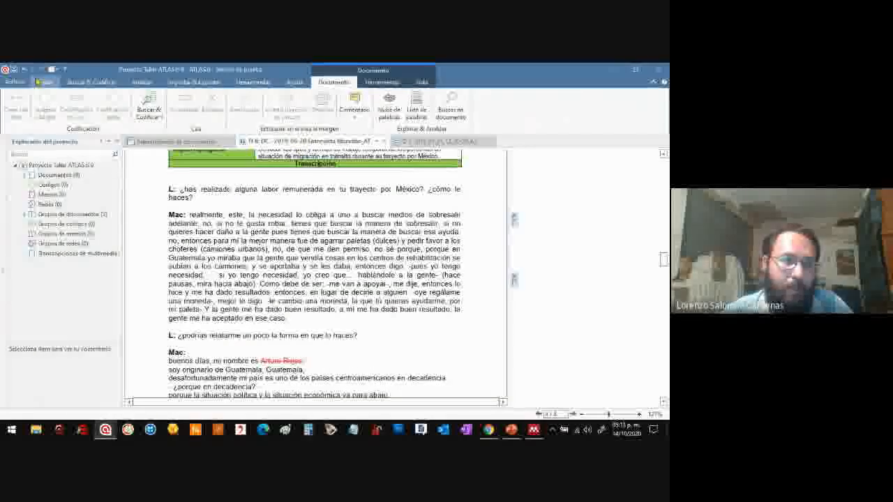
{"action": "left_click", "coordinate": [42, 82]}
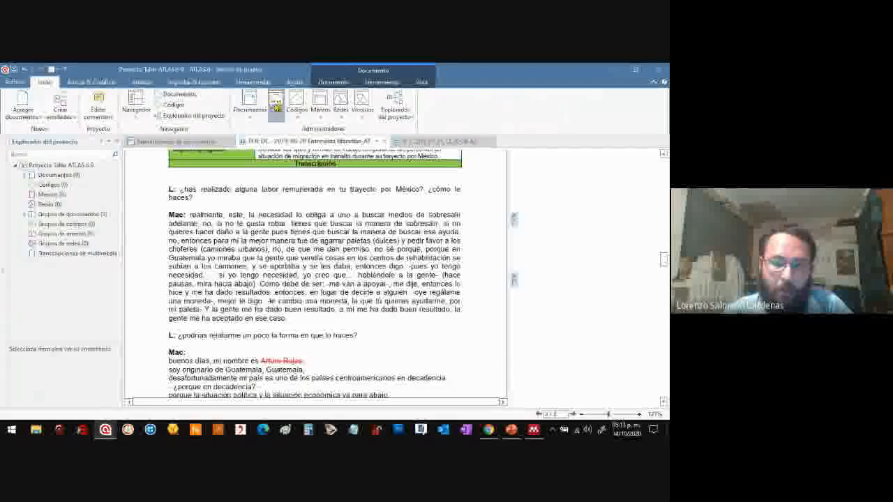
{"action": "left_click", "coordinate": [276, 104]}
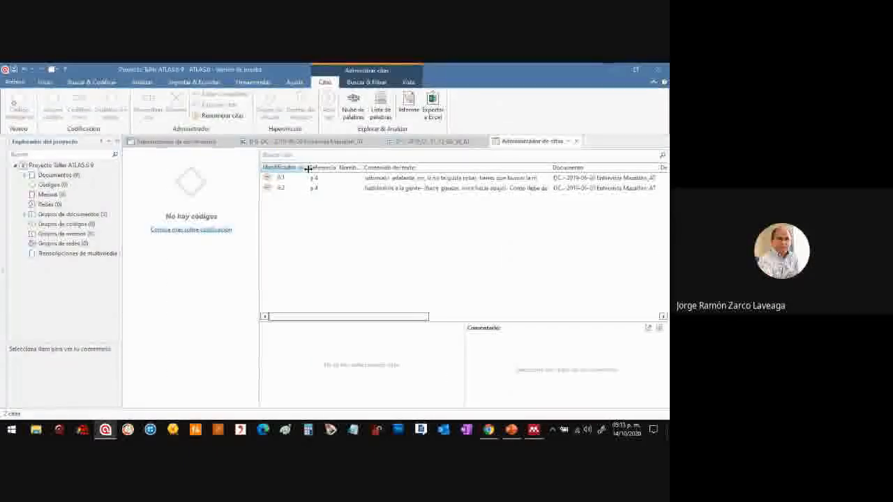
{"action": "left_click_drag", "start_coordinate": [307, 167], "coordinate": [317, 167]}
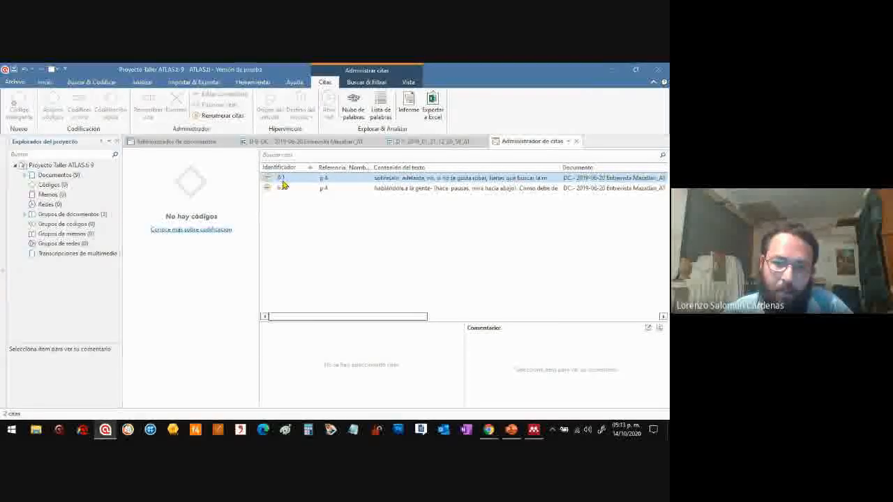
Step: Check the D 6 quotation marks and the document numbering in the document manager, and return to the quotation manager
{"action": "left_click", "coordinate": [279, 142]}
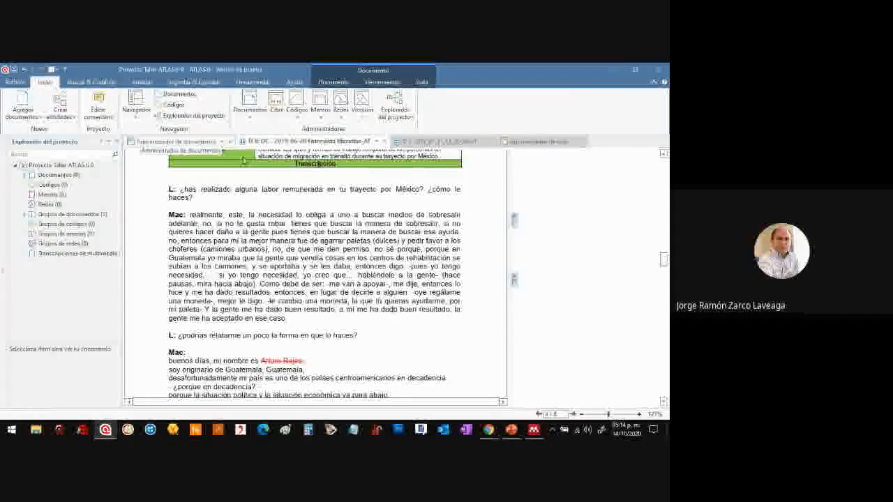
{"action": "left_click", "coordinate": [184, 141]}
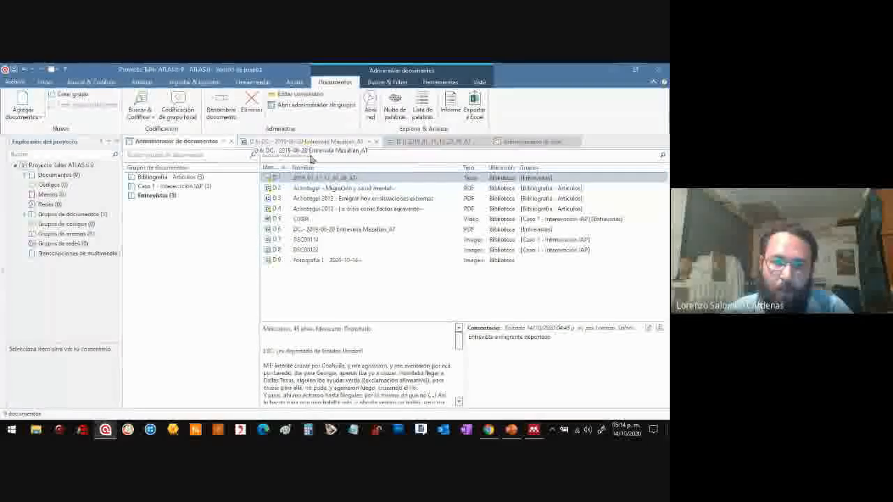
{"action": "left_click", "coordinate": [309, 142]}
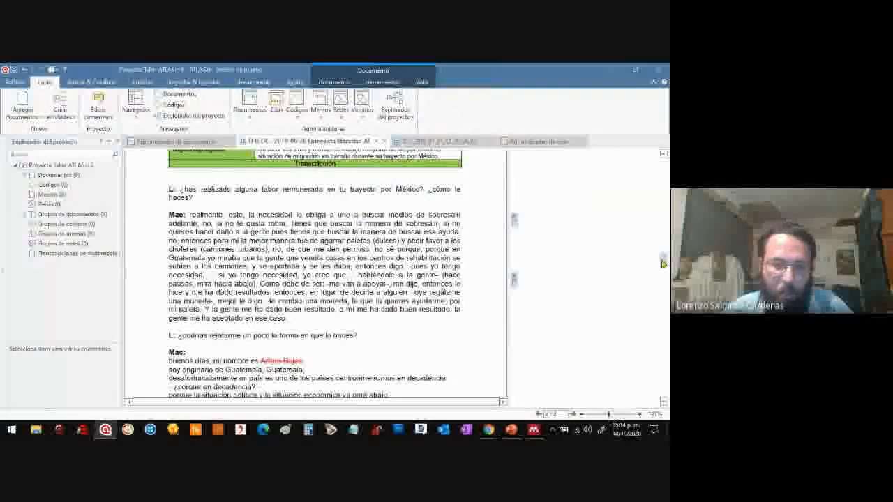
{"action": "left_click_drag", "start_coordinate": [662, 263], "coordinate": [663, 263]}
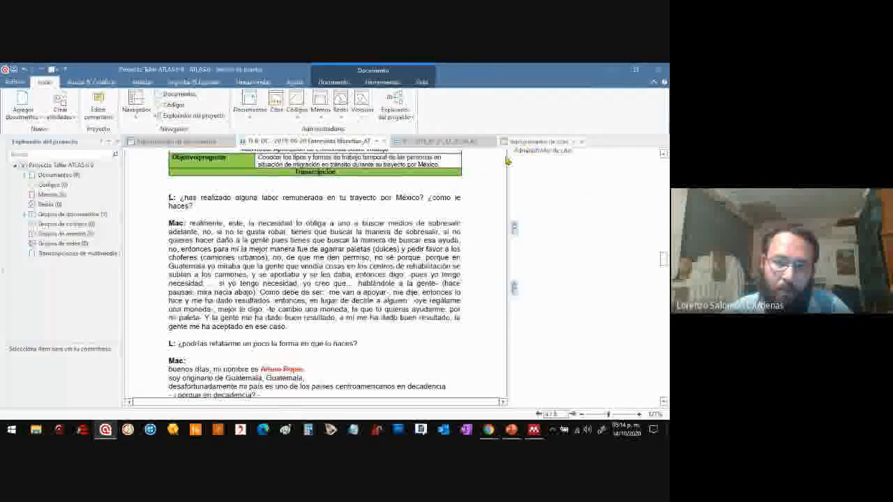
{"action": "left_click", "coordinate": [537, 141]}
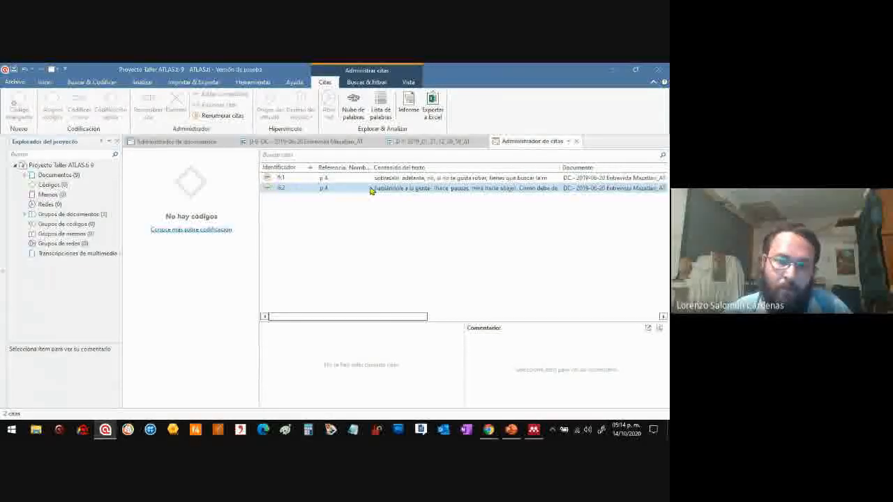
Step: Widen the Referencia column and select quotations 6:1 and 6:2 together, then only 6:1
{"action": "left_click_drag", "start_coordinate": [347, 167], "coordinate": [357, 168]}
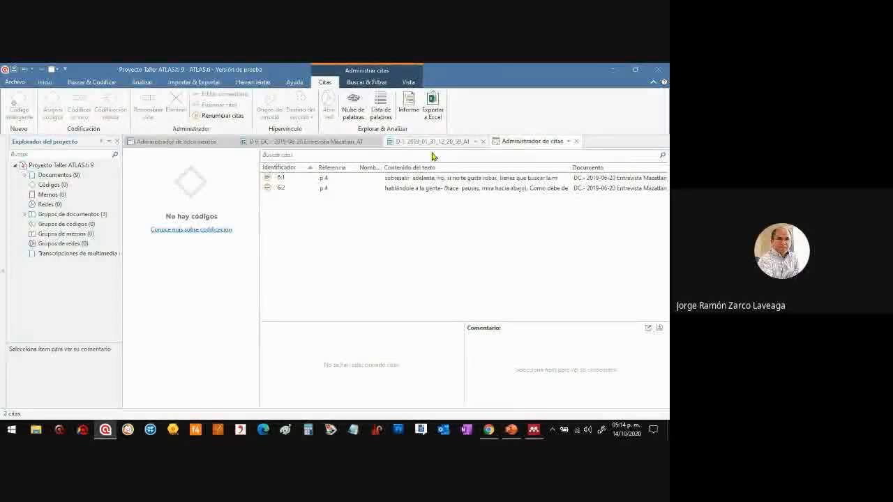
{"action": "left_click", "coordinate": [424, 178]}
{"action": "left_click", "coordinate": [411, 188], "text": "shift"}
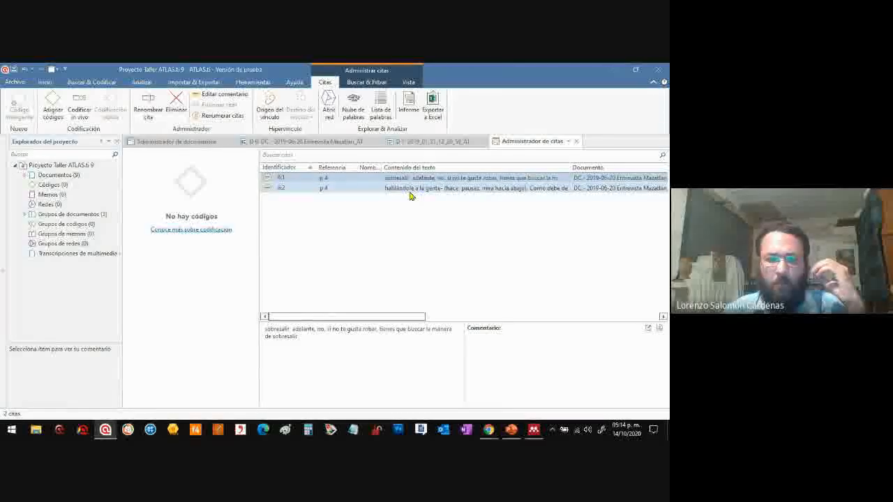
{"action": "left_click", "coordinate": [367, 179]}
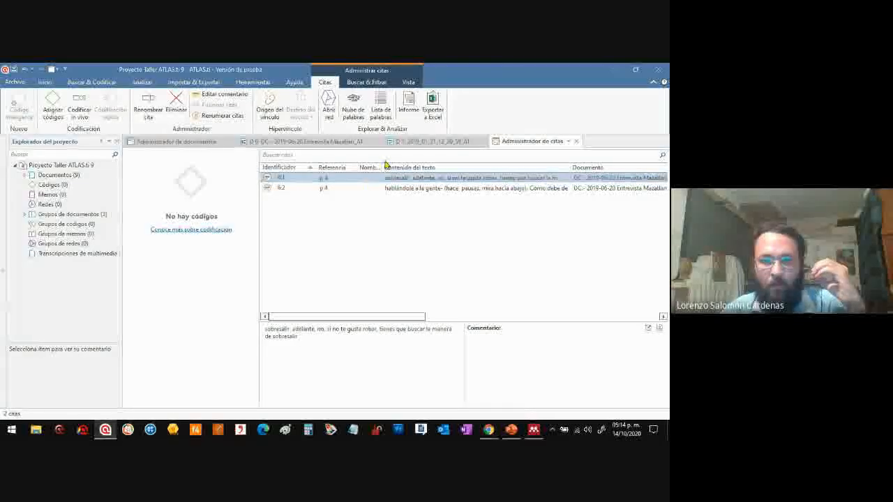
Step: Create a free quotation from M1's first full answer, starting "intente cruzar por Coahuila", in document 2019_01_31_12_20_59_AT
{"action": "left_click", "coordinate": [422, 186]}
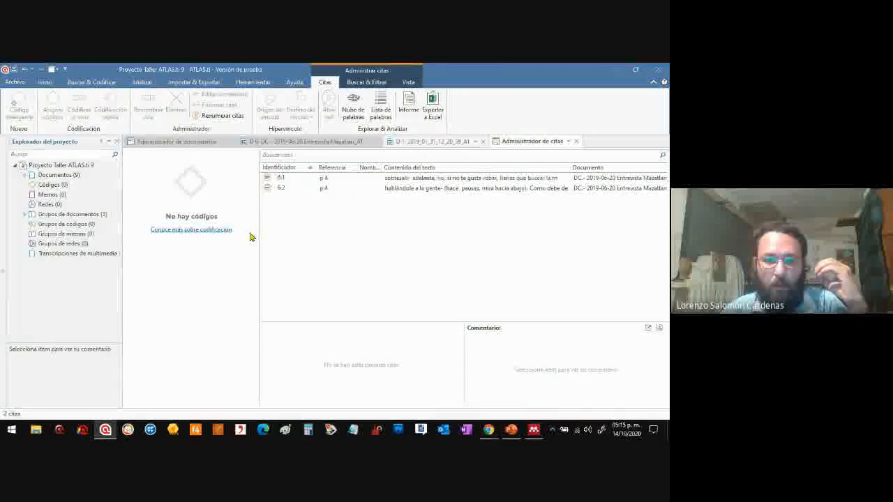
{"action": "left_click_drag", "start_coordinate": [164, 201], "coordinate": [351, 303]}
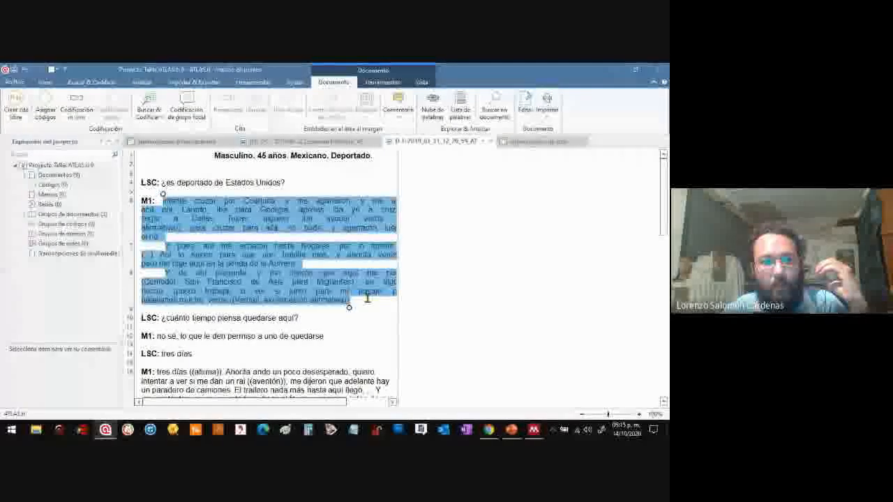
{"action": "left_click", "coordinate": [17, 110]}
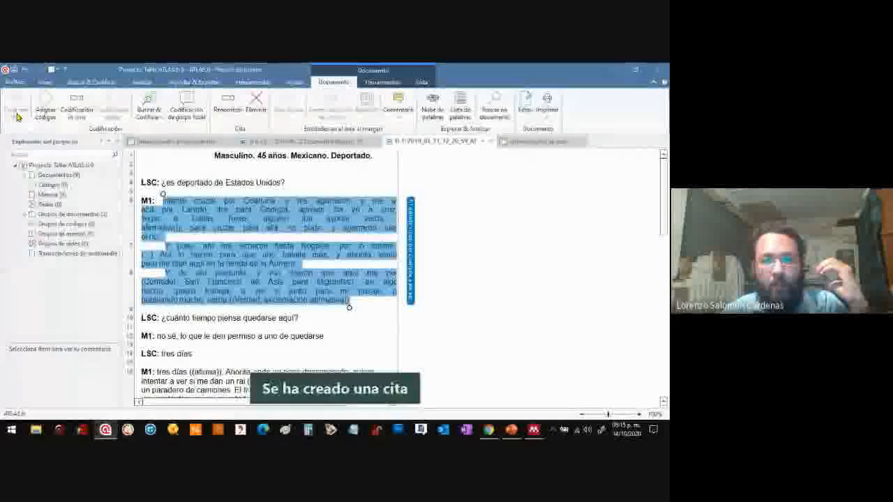
Step: Generate a word cloud from the quotation starting "intente cruzar por Coahuila" in the quotation manager
{"action": "left_click", "coordinate": [528, 142]}
{"action": "left_click", "coordinate": [335, 179]}
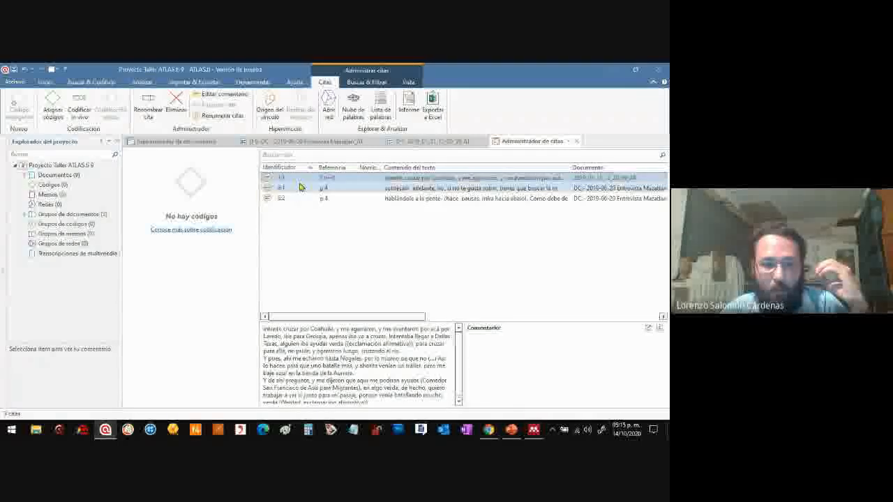
{"action": "left_click", "coordinate": [351, 111]}
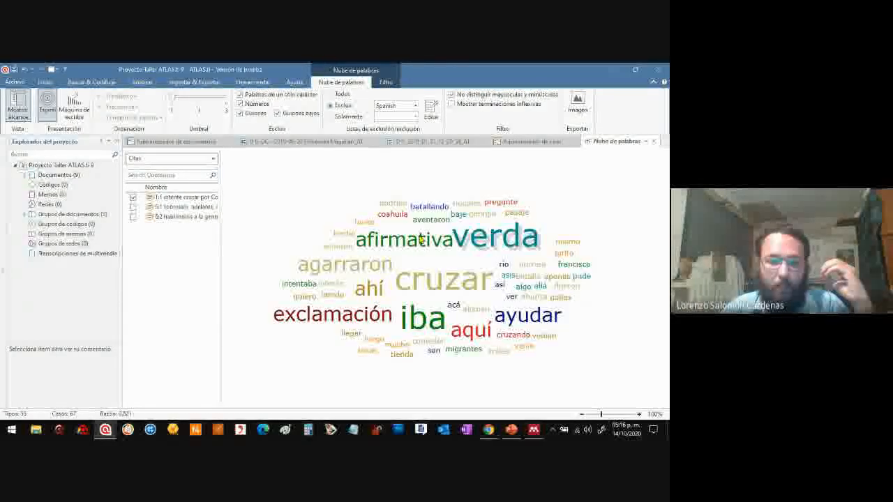
Step: Look up the occurrences of "agarraron" from the word cloud, inspect each match in context, and close the search results
{"action": "double_click", "coordinate": [356, 267]}
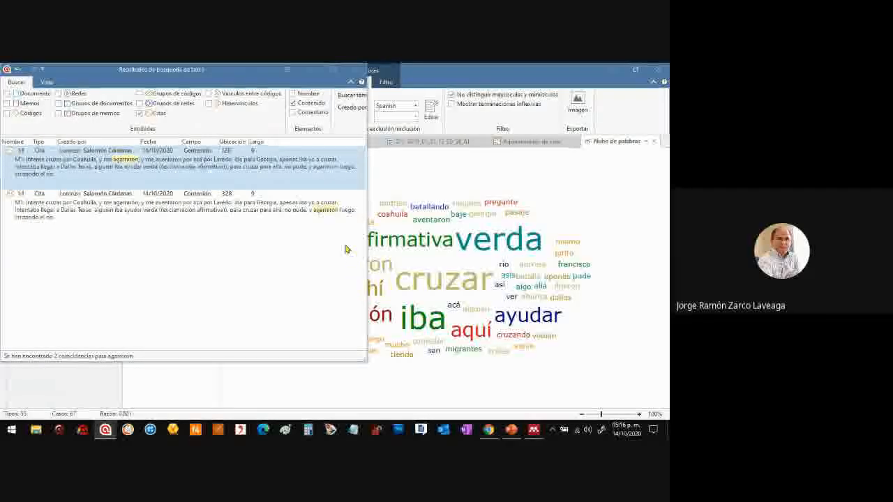
{"action": "left_click_drag", "start_coordinate": [248, 73], "coordinate": [308, 109]}
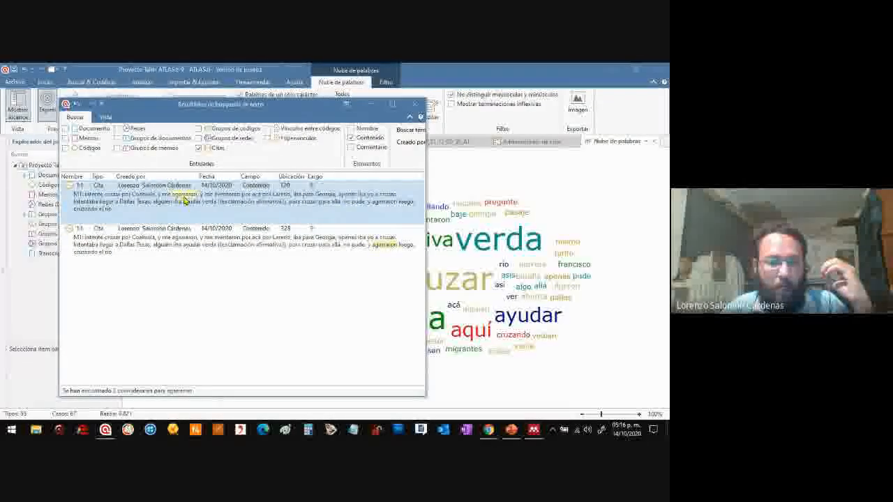
{"action": "left_click", "coordinate": [231, 209]}
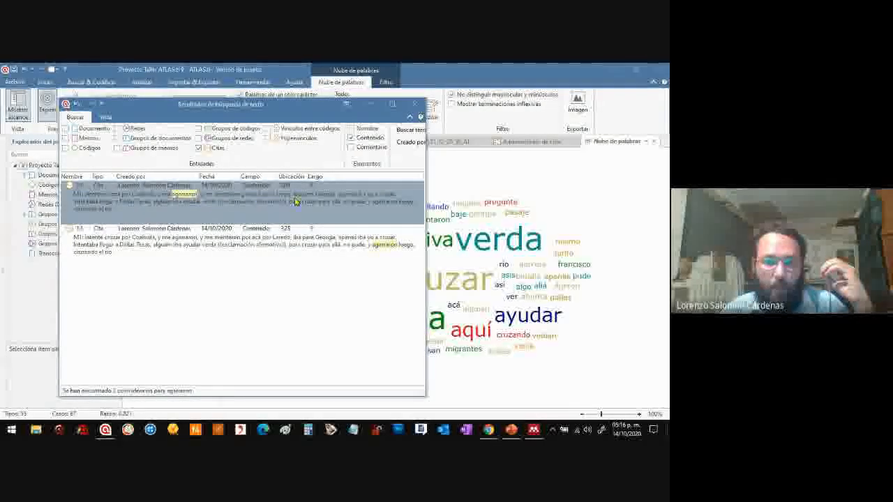
{"action": "left_click", "coordinate": [294, 251]}
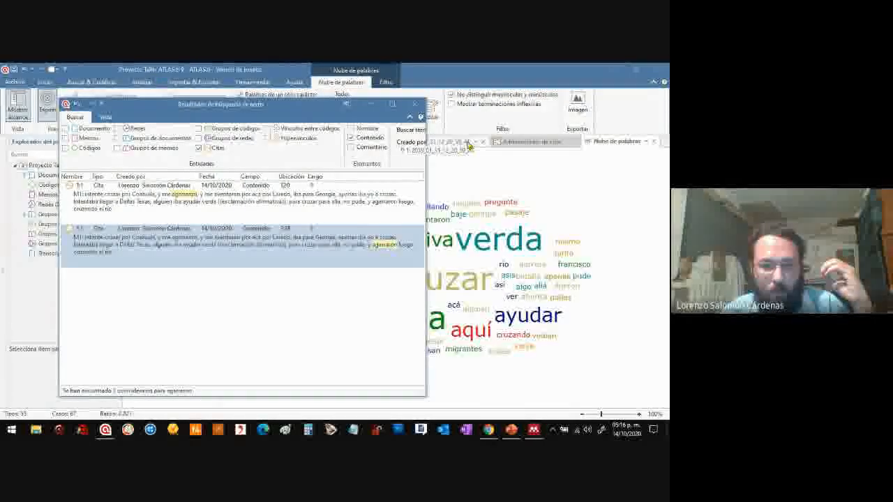
{"action": "left_click", "coordinate": [414, 104]}
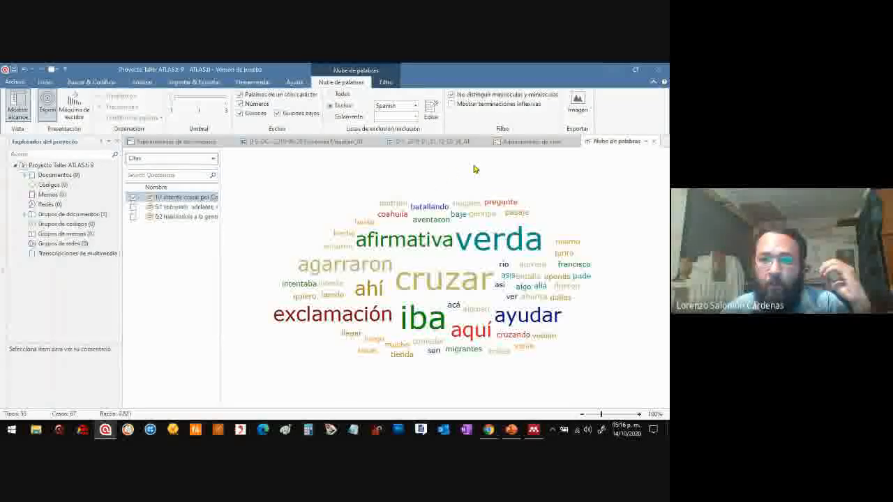
Step: Return to the interview transcript and compare the interviewer's deportation question with the quotation marked on M1's first answer
{"action": "left_click", "coordinate": [425, 143]}
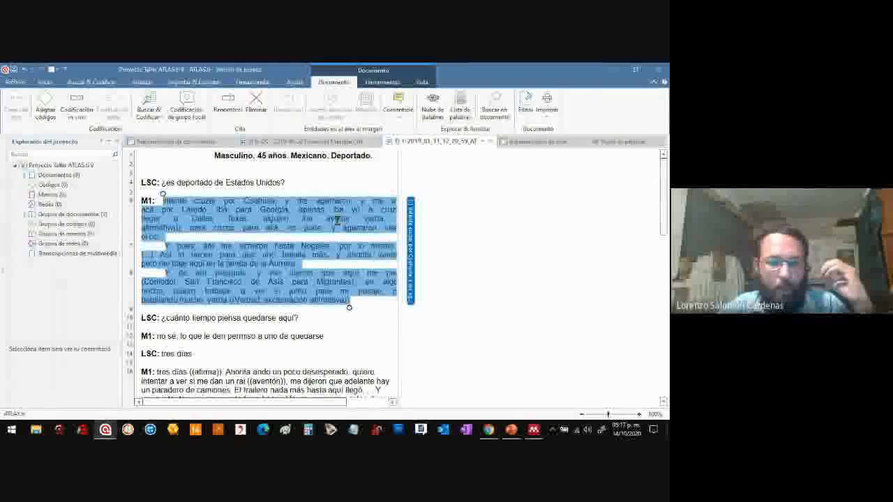
{"action": "left_click_drag", "start_coordinate": [285, 183], "coordinate": [162, 183]}
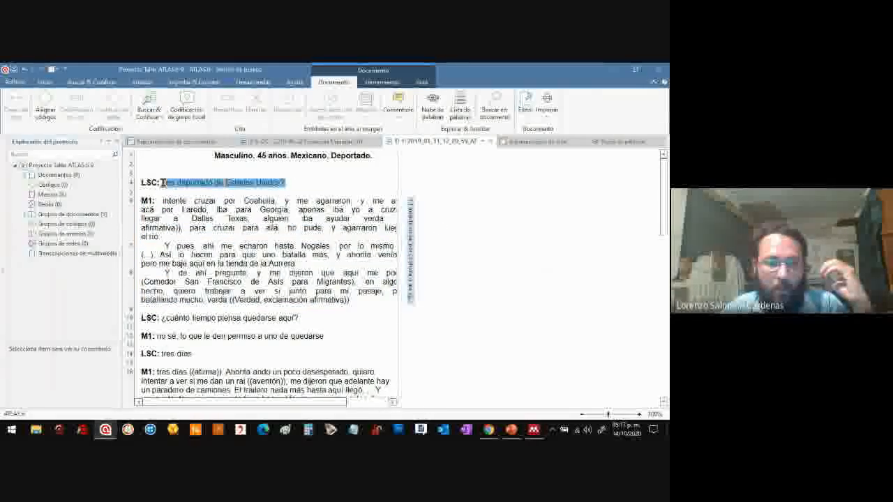
{"action": "left_click", "coordinate": [410, 226]}
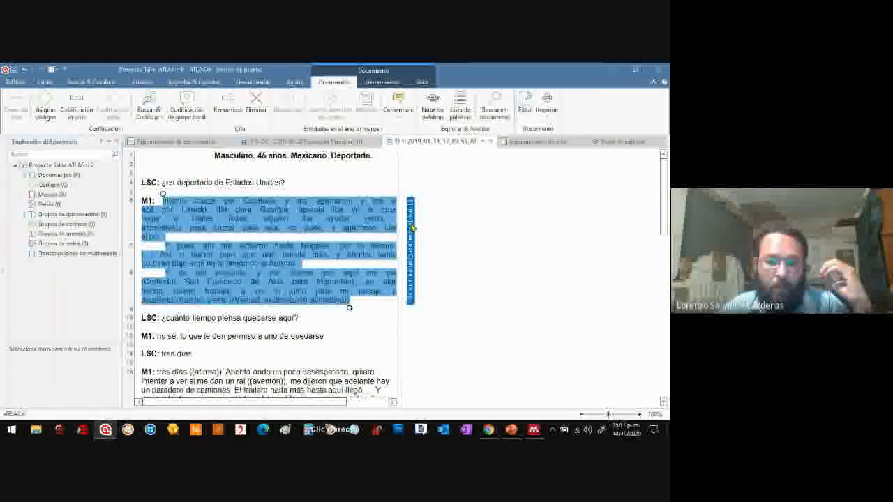
{"action": "right_click", "coordinate": [412, 227]}
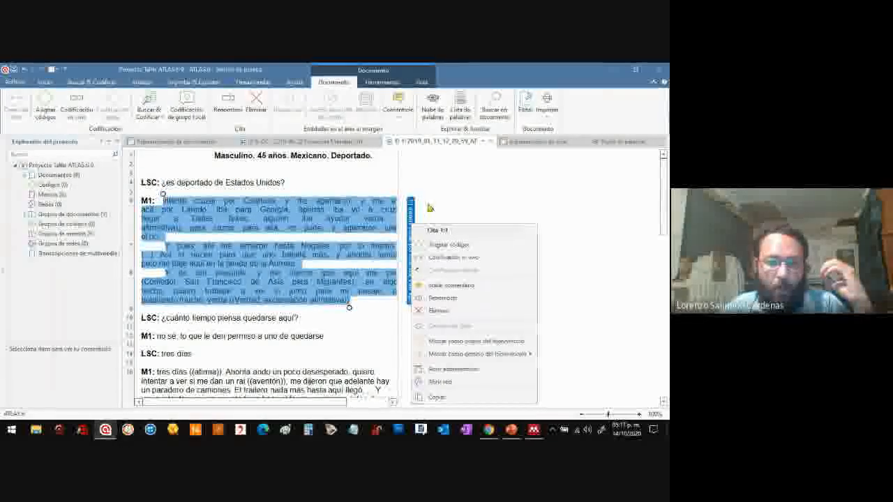
{"action": "left_click", "coordinate": [429, 207]}
{"action": "left_click", "coordinate": [412, 223]}
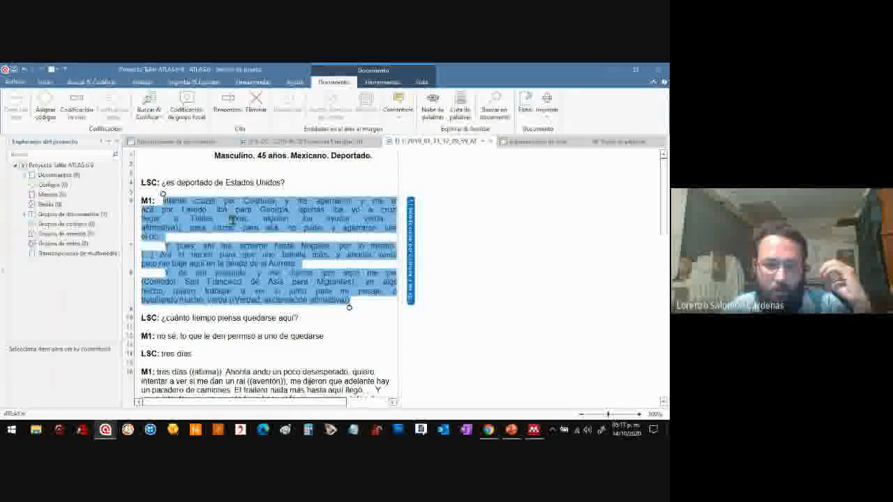
Step: Create the code "Proceso de deportación" and assign it to the quotation covering M1's first answer
{"action": "right_click", "coordinate": [411, 215]}
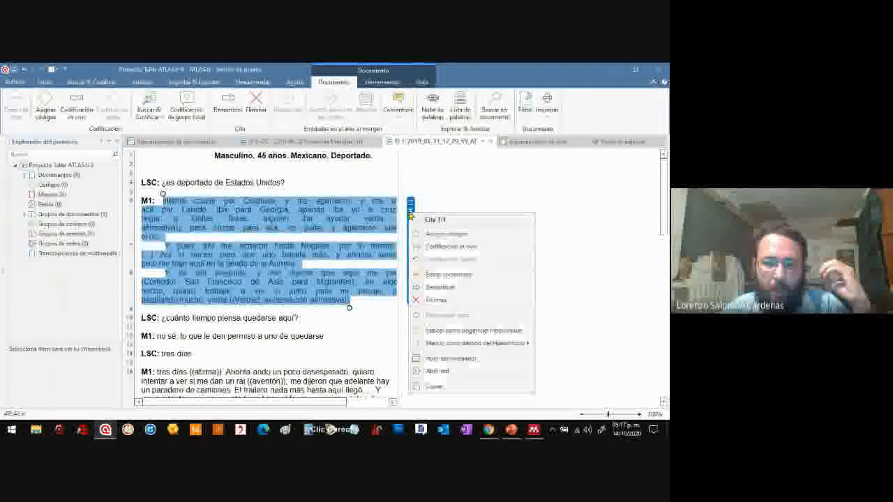
{"action": "left_click", "coordinate": [427, 233]}
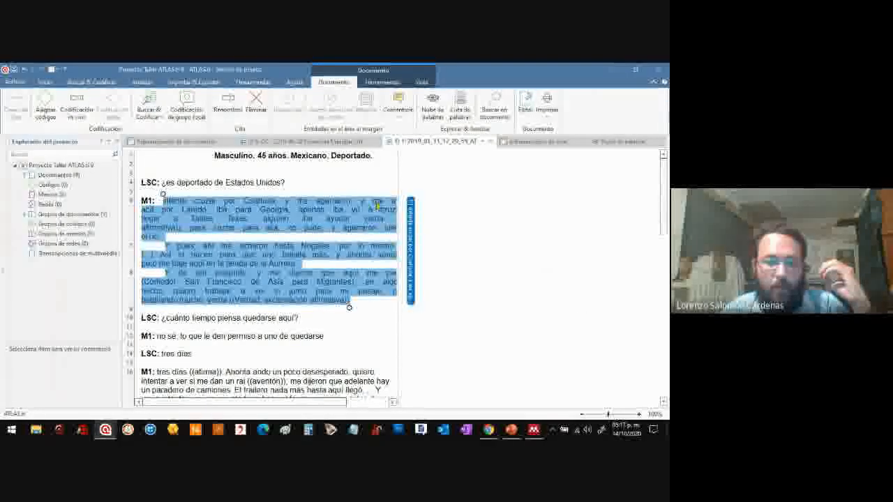
{"action": "left_click_drag", "start_coordinate": [453, 188], "coordinate": [470, 166]}
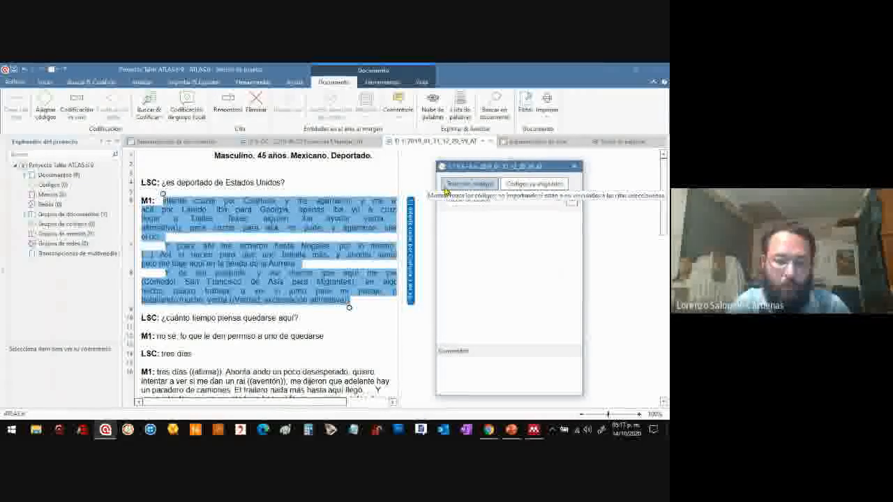
{"action": "type", "text": "ón"}
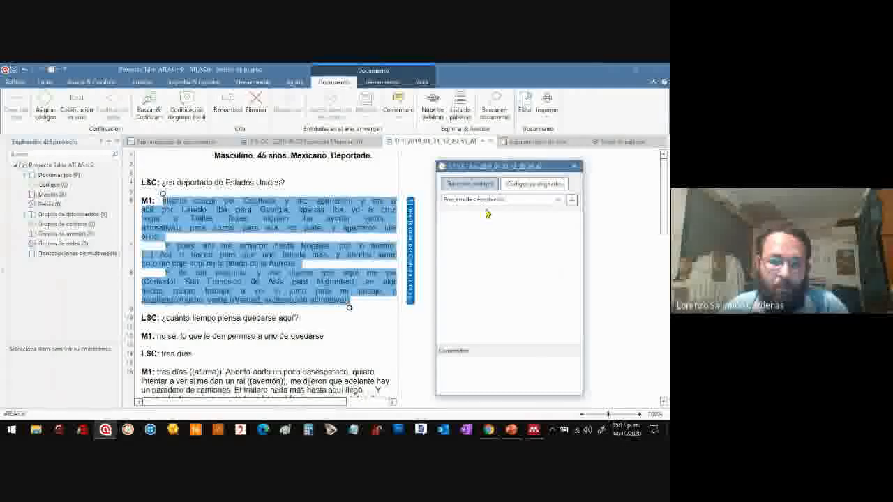
{"action": "left_click", "coordinate": [570, 202]}
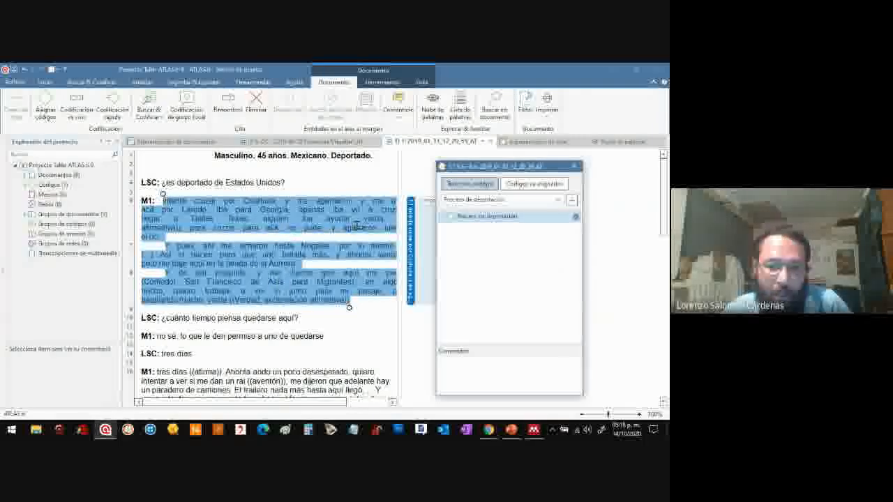
{"action": "left_click", "coordinate": [223, 209]}
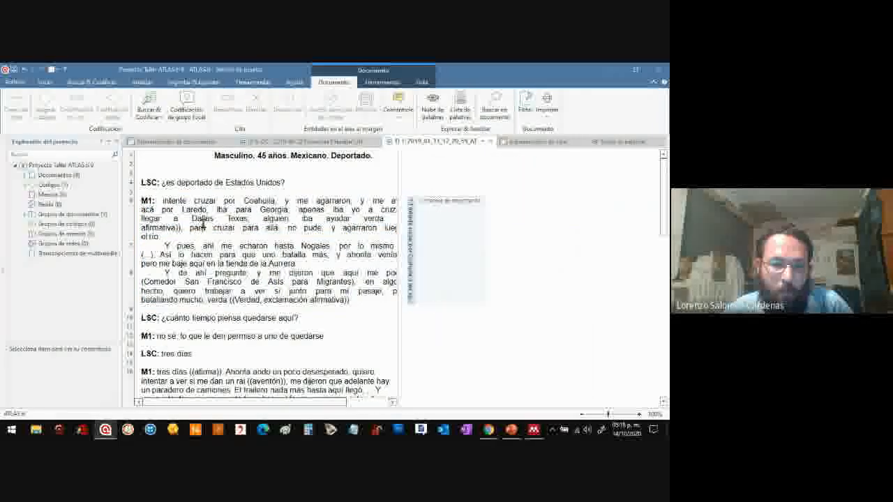
Step: Examine the opening question, individual passages and the full extent of M1's answer coded "Proceso de deportación"
{"action": "left_click_drag", "start_coordinate": [316, 200], "coordinate": [353, 201]}
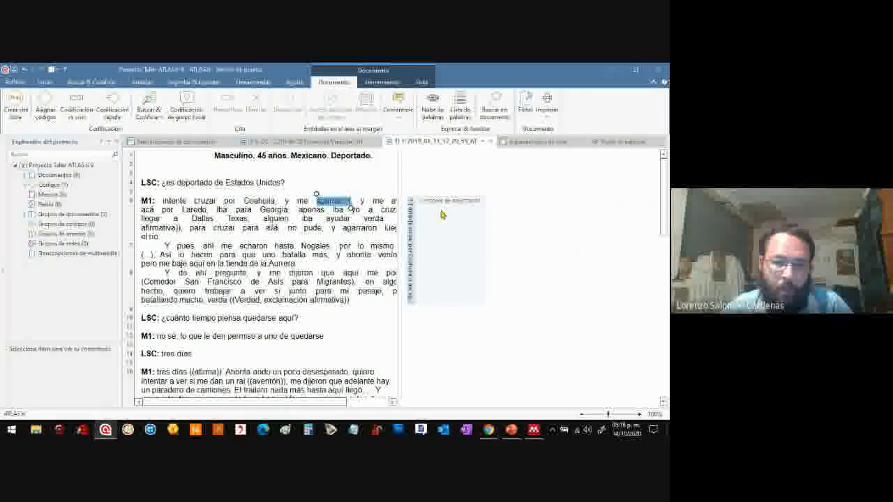
{"action": "left_click", "coordinate": [466, 201]}
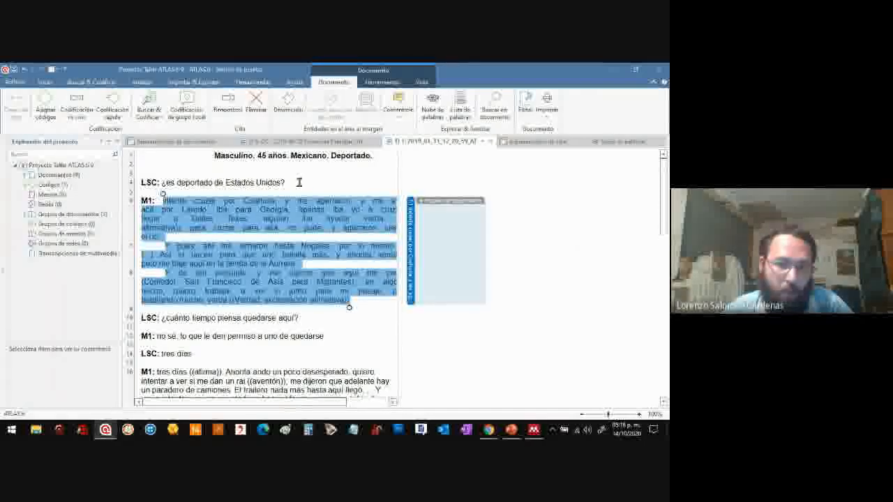
{"action": "left_click_drag", "start_coordinate": [286, 182], "coordinate": [159, 183]}
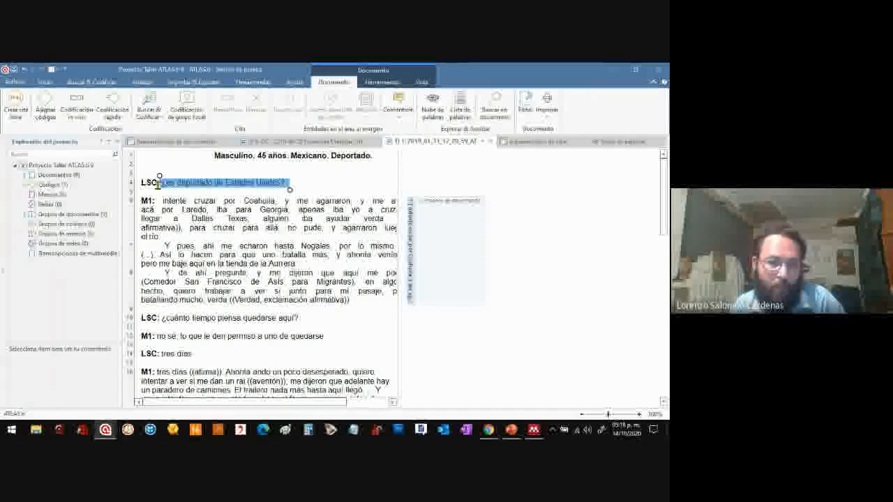
{"action": "left_click", "coordinate": [321, 221]}
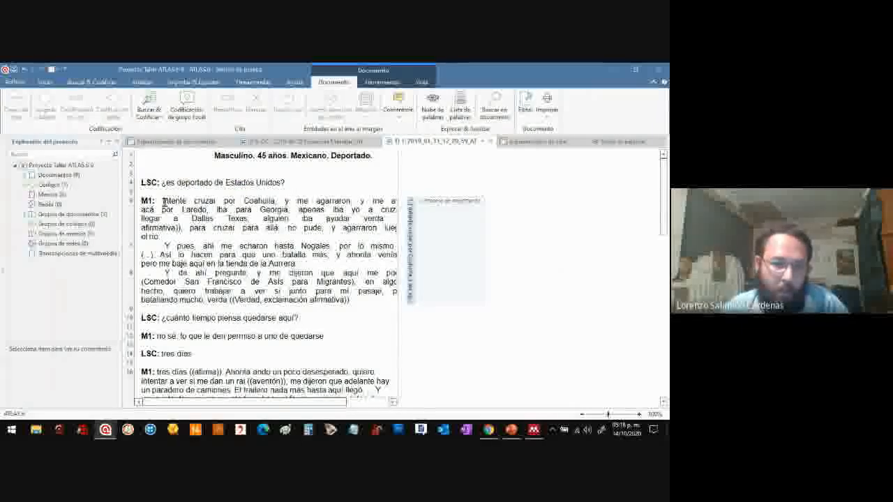
{"action": "left_click_drag", "start_coordinate": [164, 201], "coordinate": [190, 211]}
{"action": "left_click_drag", "start_coordinate": [285, 249], "coordinate": [353, 299]}
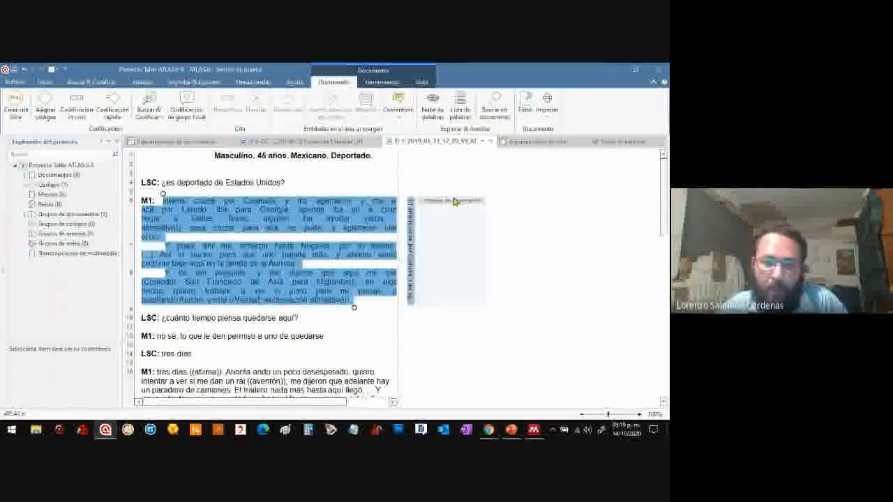
{"action": "left_click", "coordinate": [445, 233]}
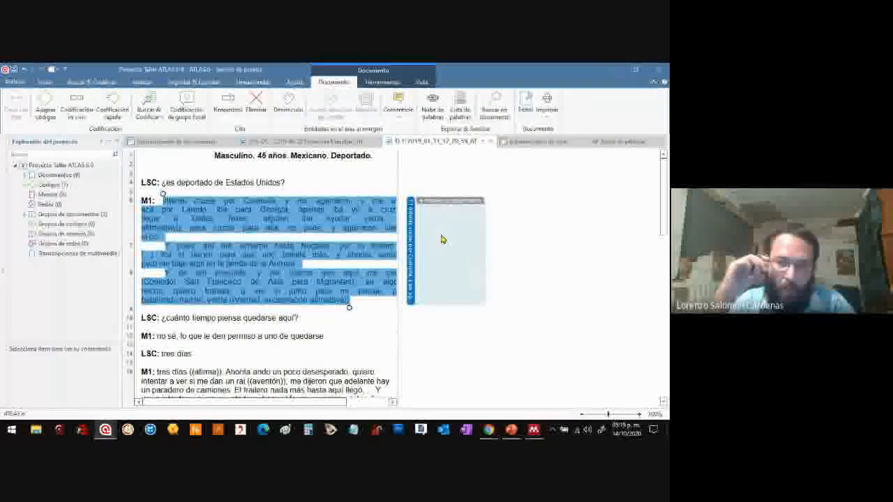
{"action": "left_click_drag", "start_coordinate": [143, 246], "coordinate": [307, 267]}
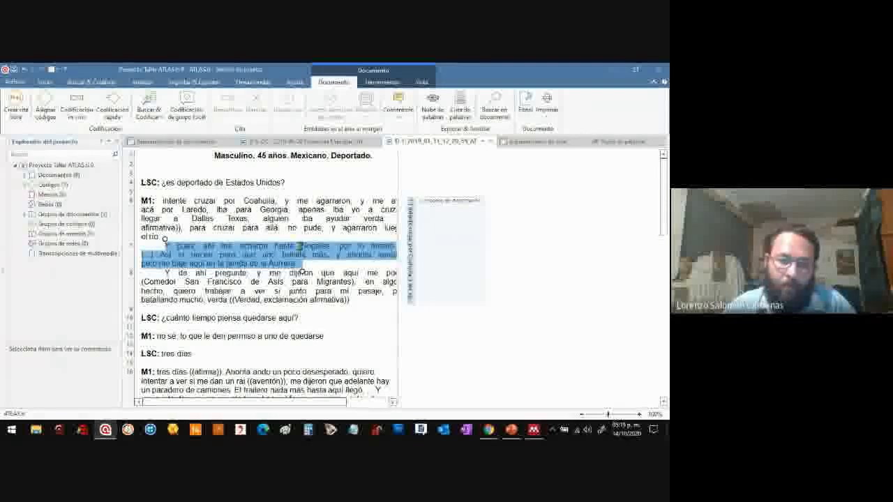
{"action": "left_click", "coordinate": [203, 182]}
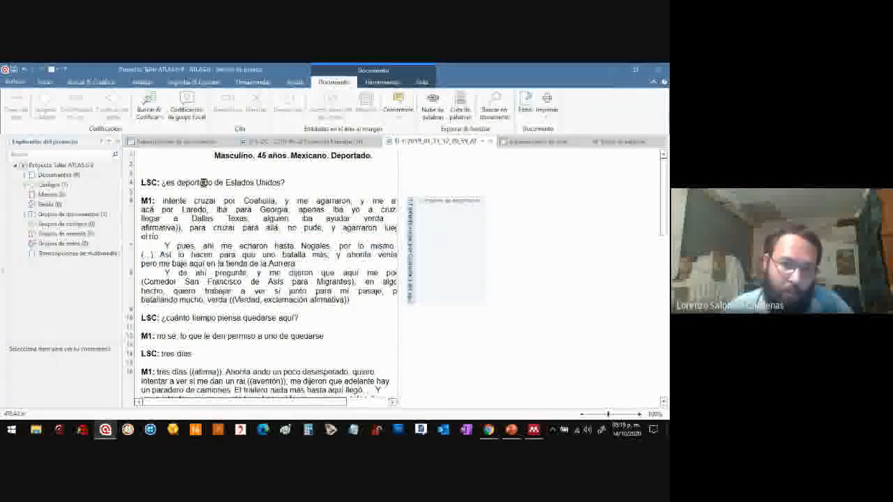
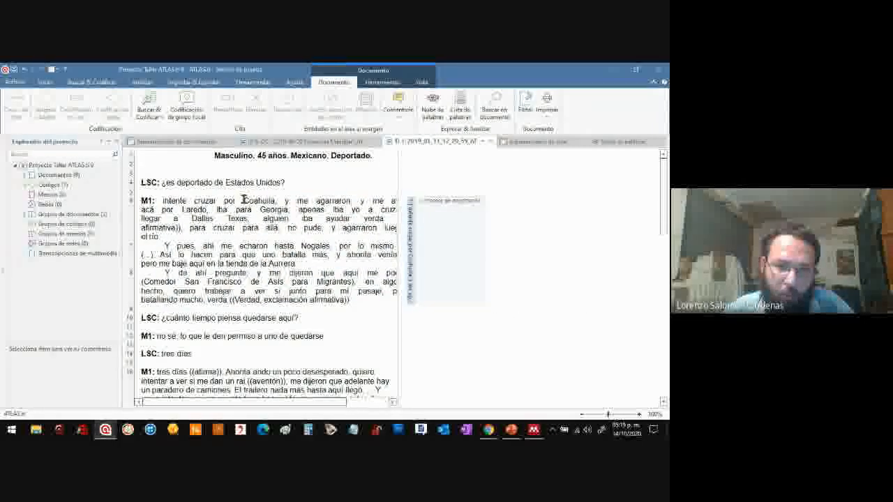
{"action": "left_click_drag", "start_coordinate": [248, 218], "coordinate": [245, 227]}
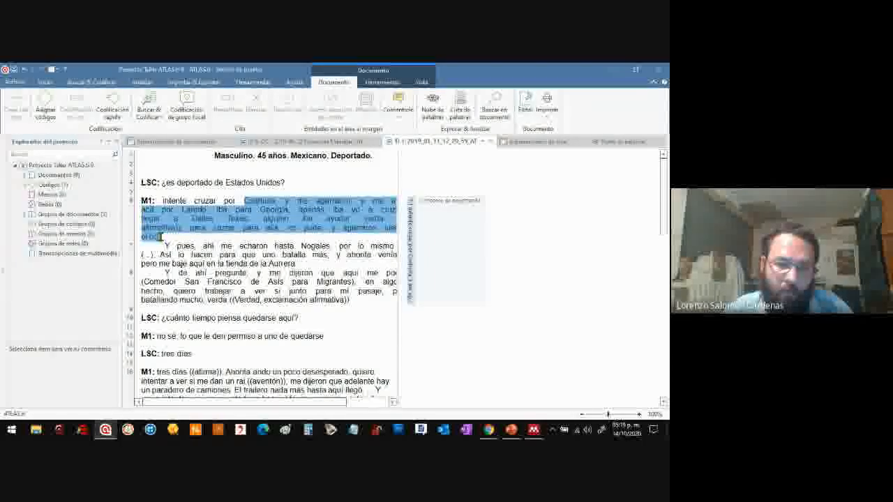
{"action": "left_click_drag", "start_coordinate": [173, 228], "coordinate": [293, 210]}
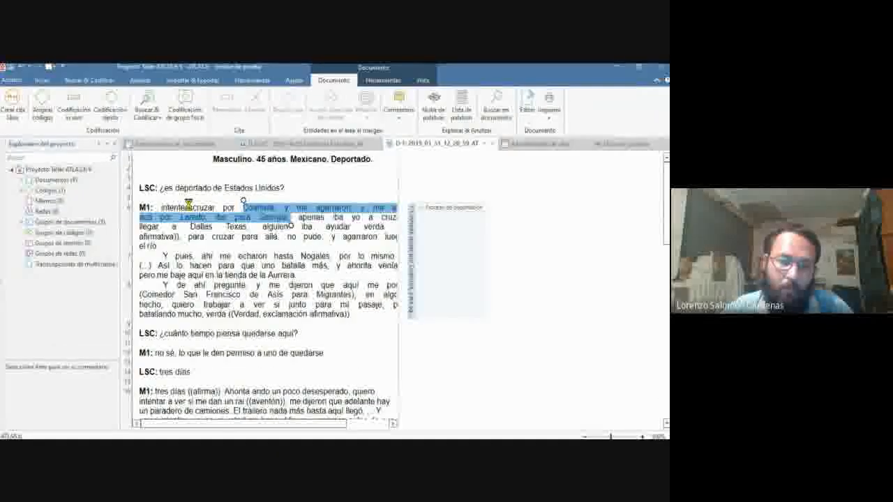
{"action": "double_click", "coordinate": [183, 207]}
{"action": "right_click", "coordinate": [188, 207]}
{"action": "left_click", "coordinate": [164, 202]}
Step: Create the code "Migración irregular" and assign it to the passage "intenté cruzar por Coahuila, y me agarraron" in M1's first answer
{"action": "left_click_drag", "start_coordinate": [160, 201], "coordinate": [352, 201]}
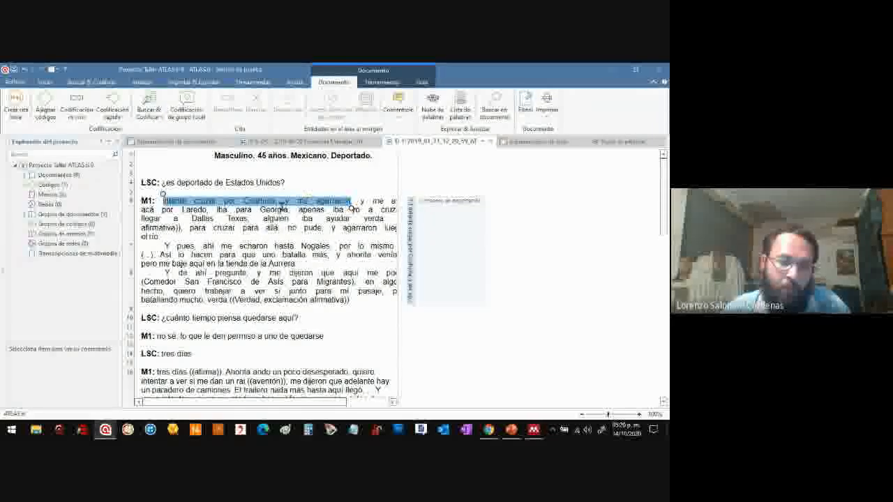
{"action": "right_click", "coordinate": [279, 200]}
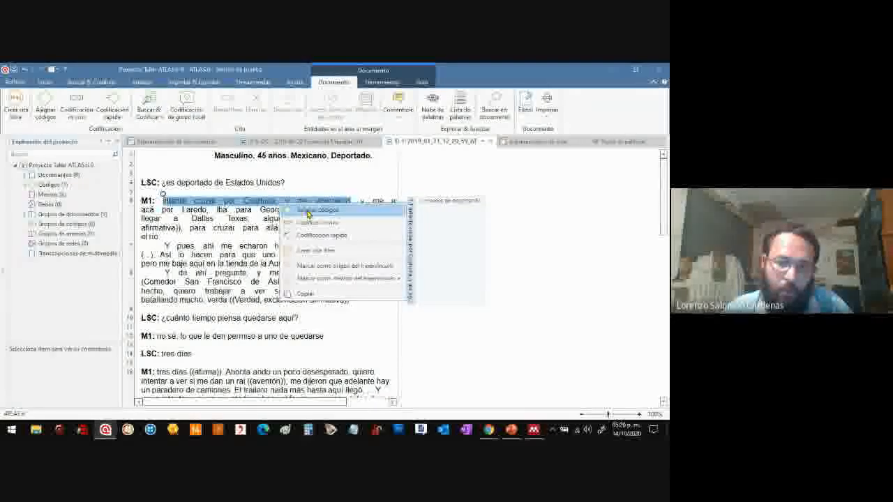
{"action": "left_click", "coordinate": [310, 211]}
{"action": "type", "text": "Migración i"}
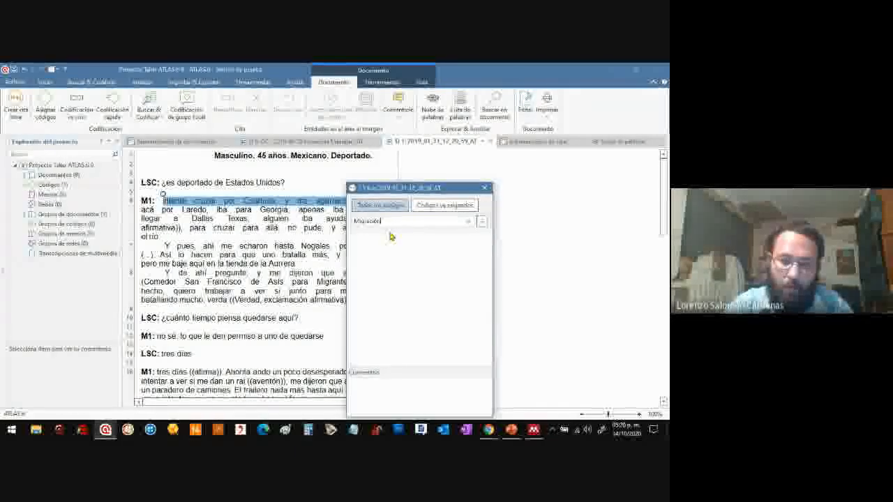
{"action": "type", "text": "rregular"}
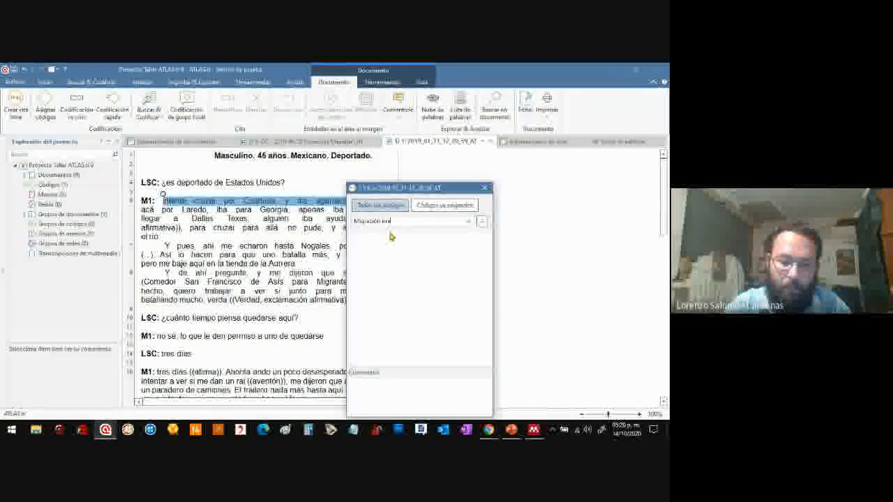
{"action": "left_click", "coordinate": [483, 223]}
{"action": "left_click", "coordinate": [484, 189]}
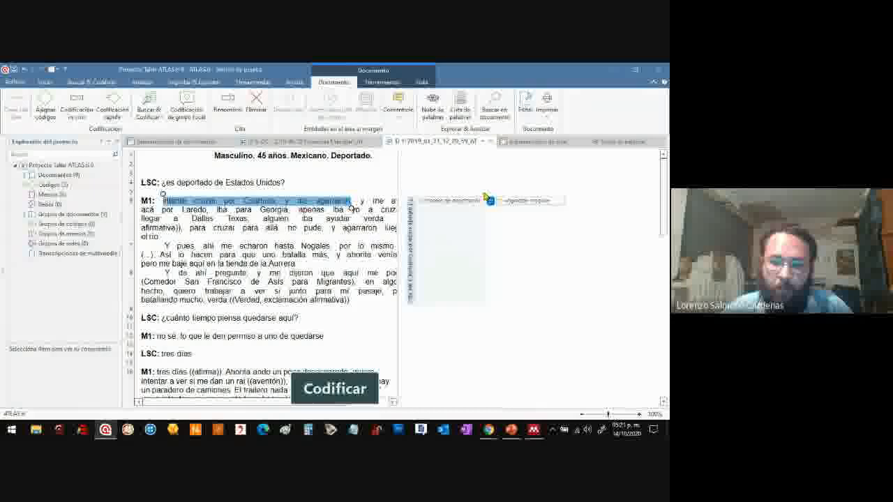
Step: Examine the passage coded "Migración irregular" and how its margin mark sits beside the rest of the transcript
{"action": "left_click", "coordinate": [505, 245]}
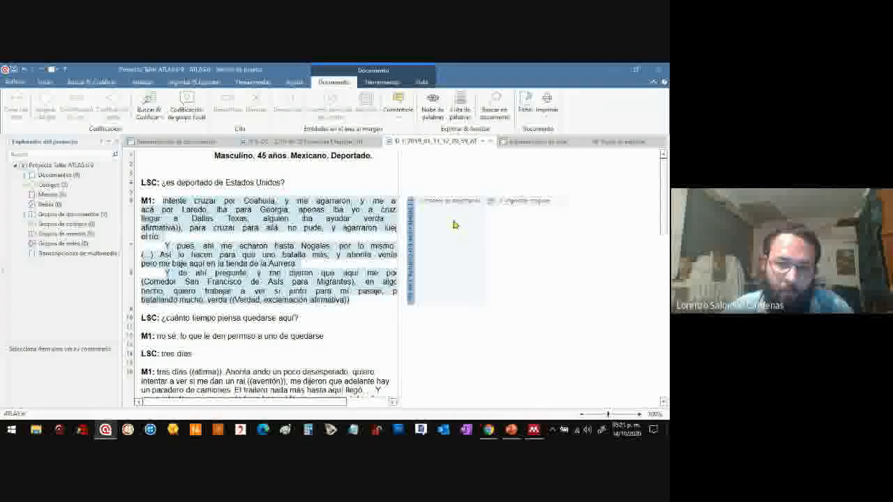
{"action": "left_click", "coordinate": [528, 200]}
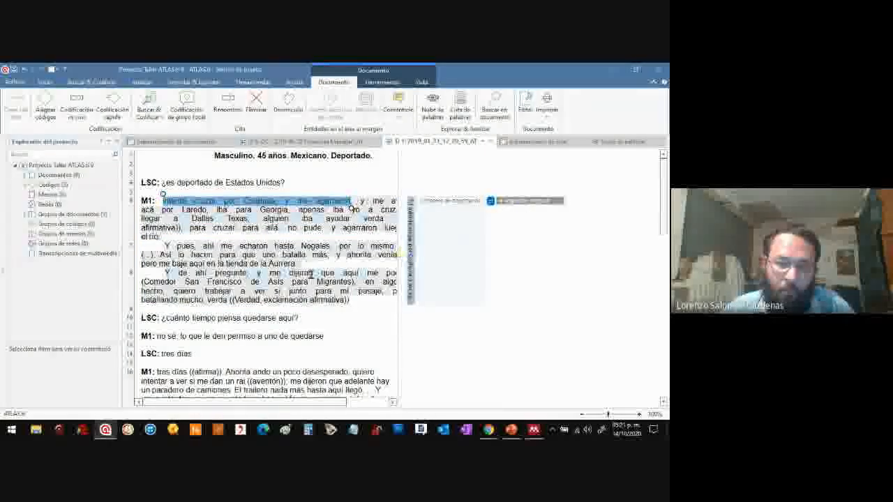
{"action": "left_click_drag", "start_coordinate": [662, 197], "coordinate": [659, 223]}
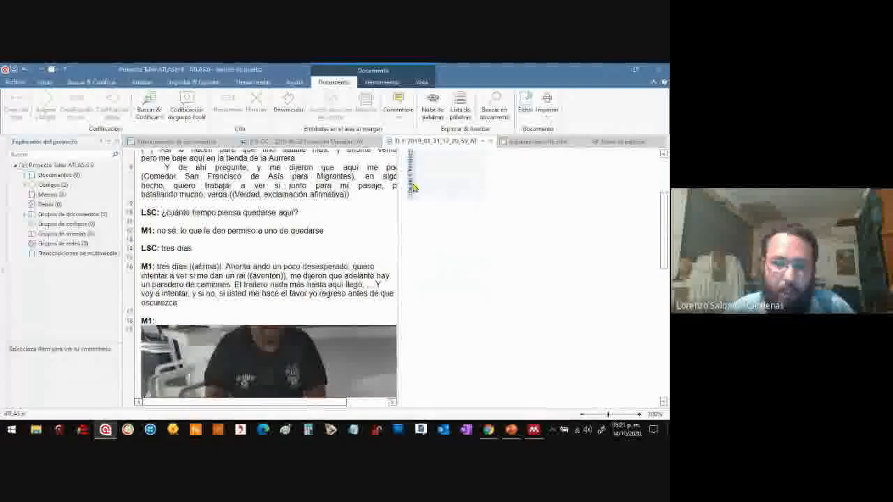
{"action": "left_click_drag", "start_coordinate": [662, 223], "coordinate": [660, 190]}
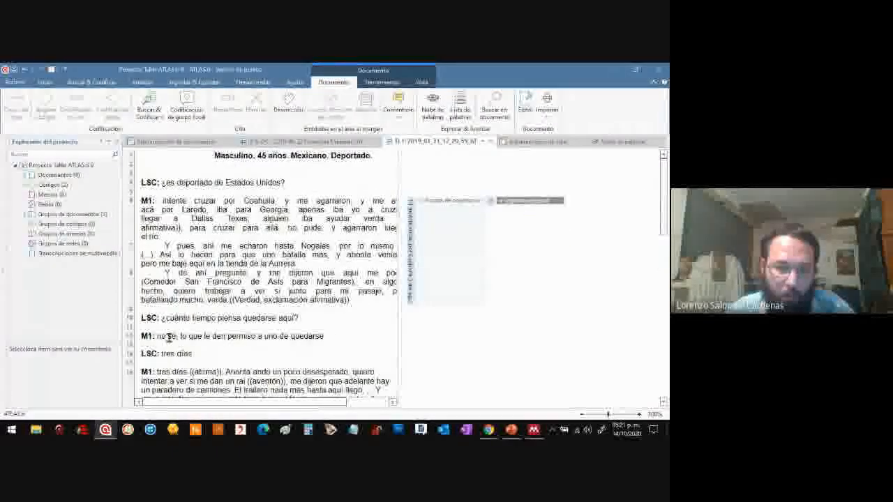
Step: Create a free quotation from the second paragraph of M1's first answer, from "Y pues, ahí me echaron hasta Nogales" to "la tienda de la Aurrera"
{"action": "left_click_drag", "start_coordinate": [166, 246], "coordinate": [293, 267]}
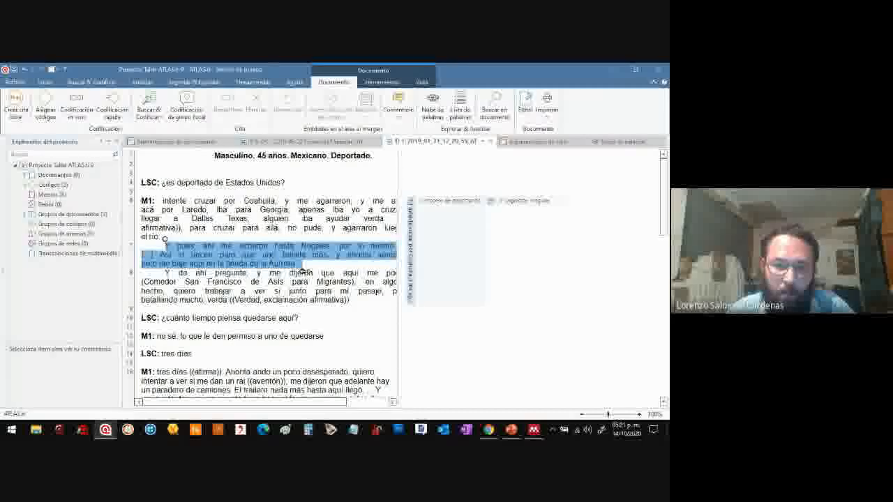
{"action": "left_click", "coordinate": [184, 252]}
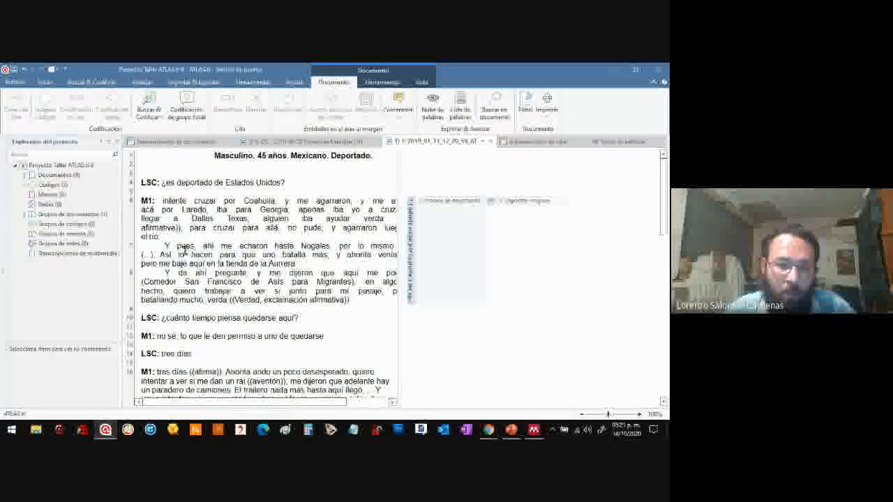
{"action": "left_click_drag", "start_coordinate": [183, 251], "coordinate": [299, 268]}
{"action": "left_click", "coordinate": [166, 249]}
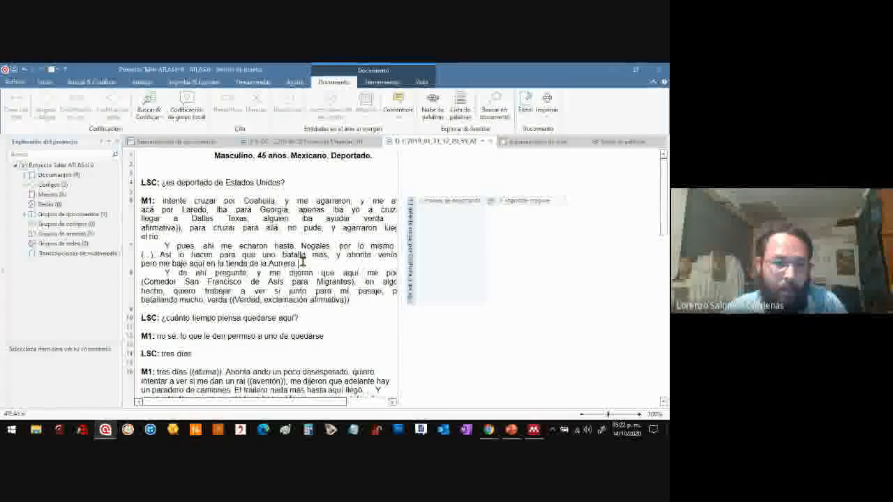
{"action": "left_click_drag", "start_coordinate": [166, 245], "coordinate": [300, 265]}
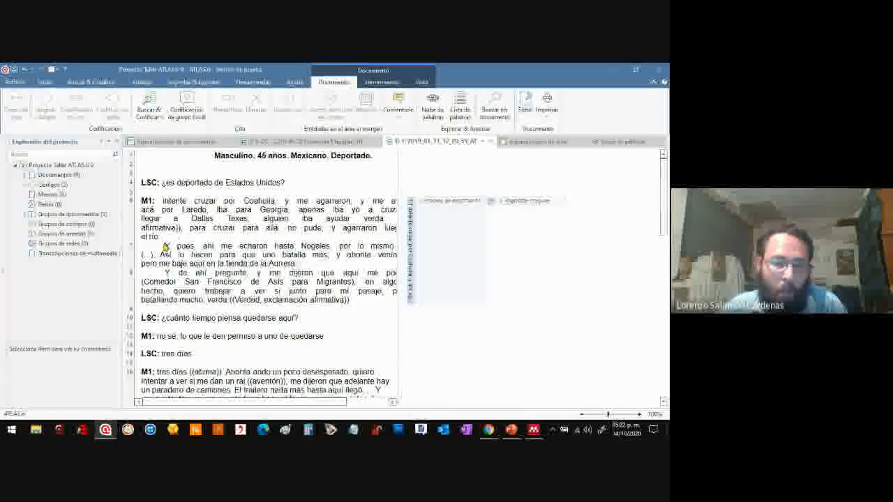
{"action": "left_click_drag", "start_coordinate": [166, 244], "coordinate": [194, 247]}
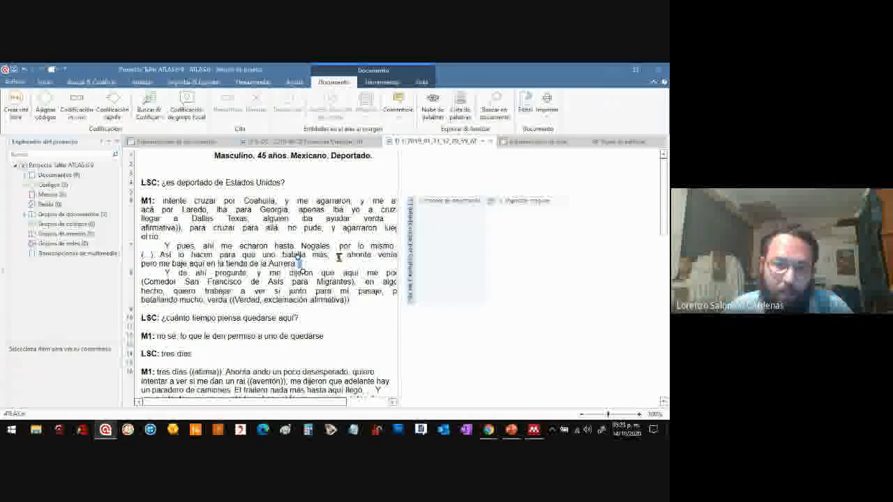
{"action": "left_click_drag", "start_coordinate": [338, 256], "coordinate": [308, 263]}
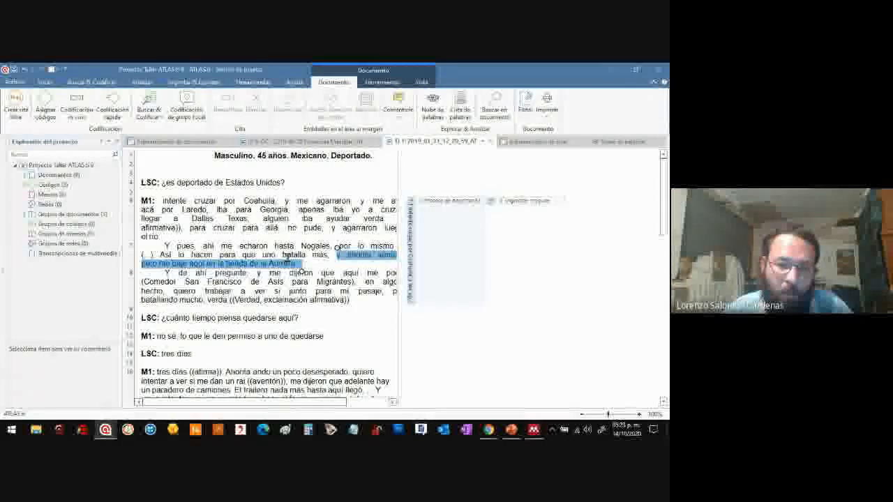
{"action": "left_click", "coordinate": [166, 246]}
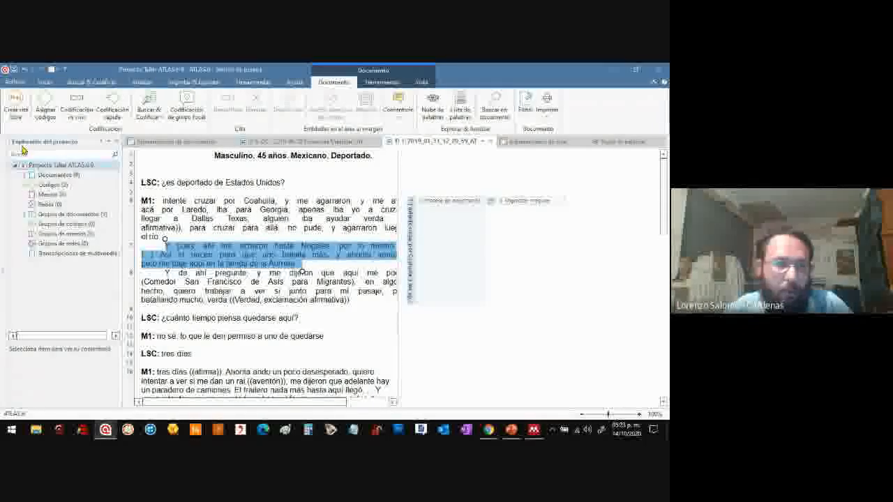
{"action": "left_click", "coordinate": [14, 111]}
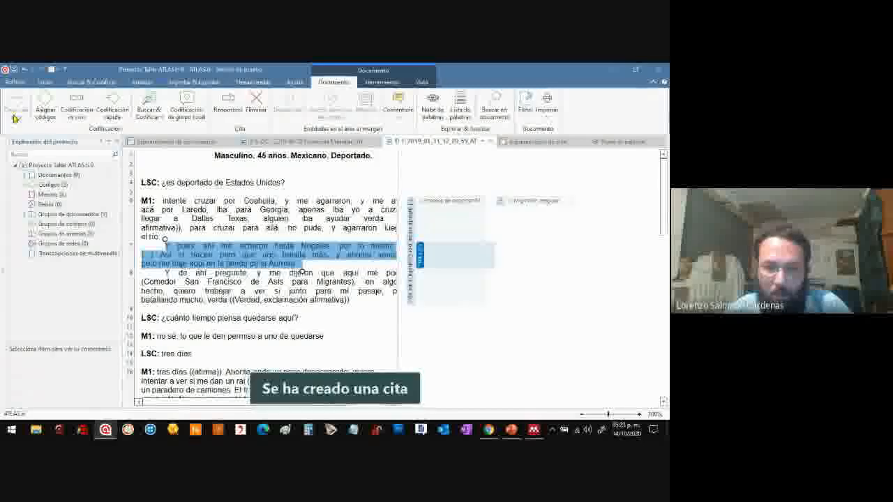
{"action": "left_click", "coordinate": [440, 258]}
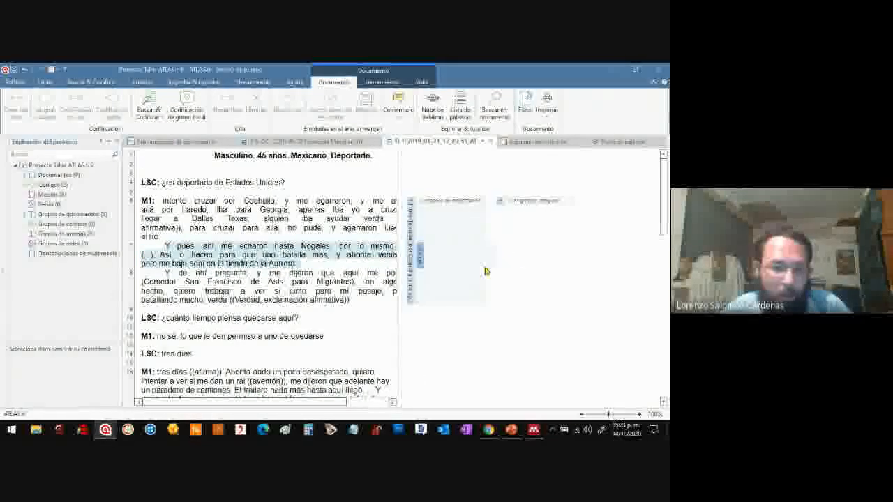
{"action": "left_click", "coordinate": [420, 258]}
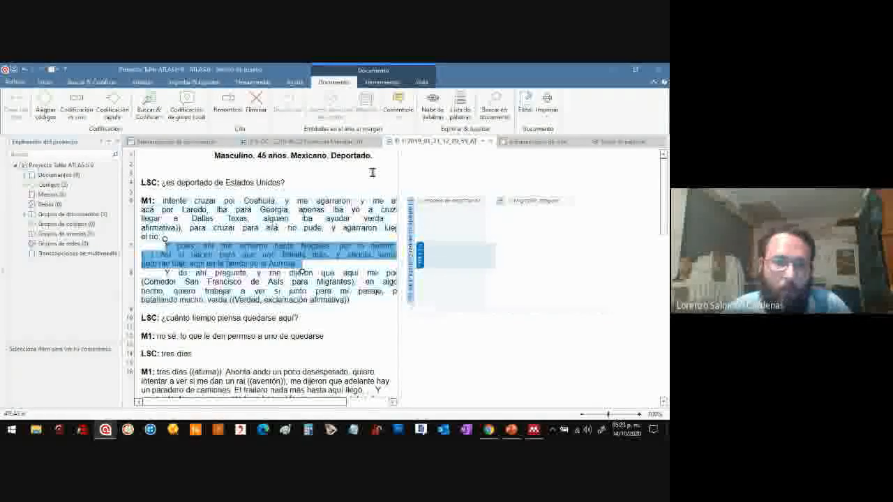
{"action": "left_click", "coordinate": [44, 82]}
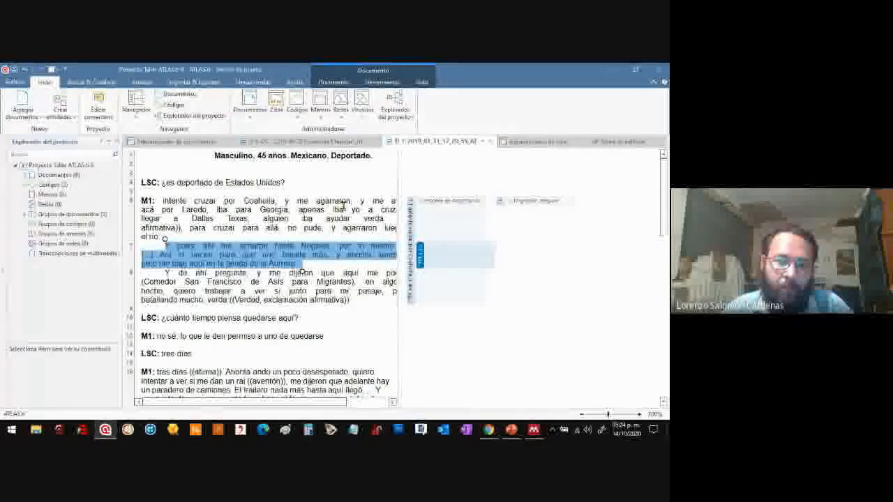
{"action": "left_click", "coordinate": [518, 246]}
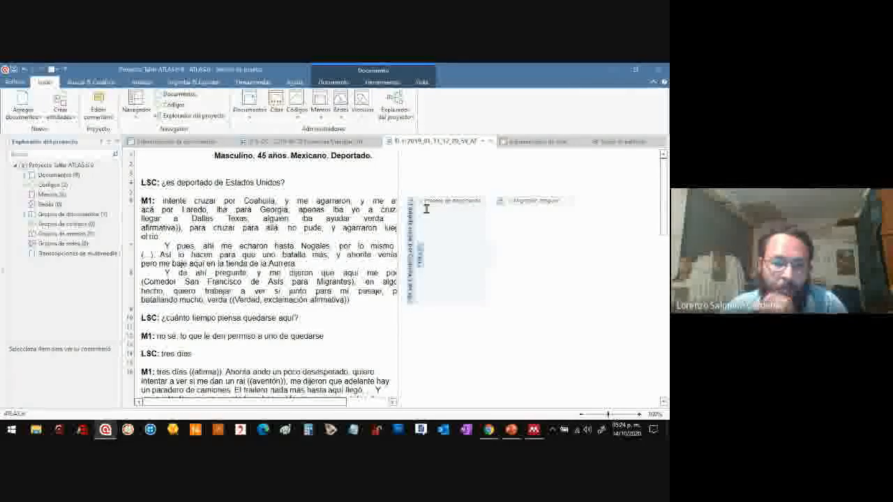
Step: Try extending the Nogales quotation through the end of M1's first answer and restore its end at "la tienda de la Aurrera"
{"action": "left_click", "coordinate": [419, 254]}
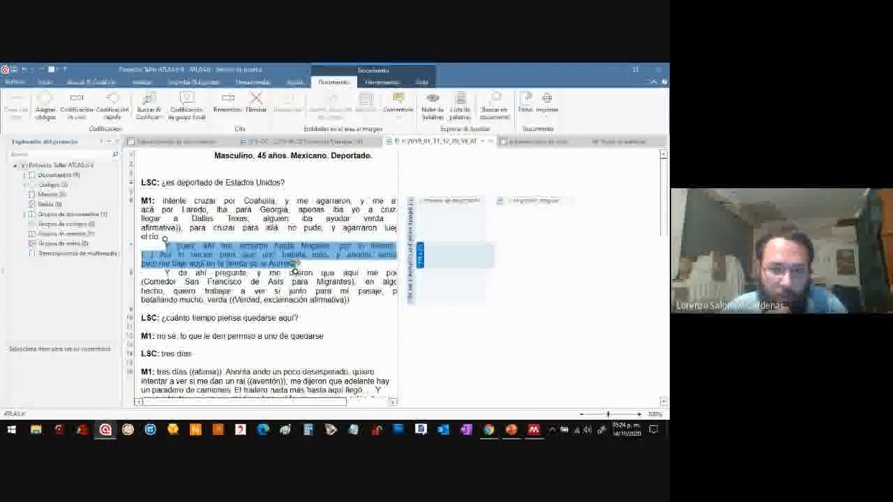
{"action": "left_click_drag", "start_coordinate": [294, 272], "coordinate": [327, 256]}
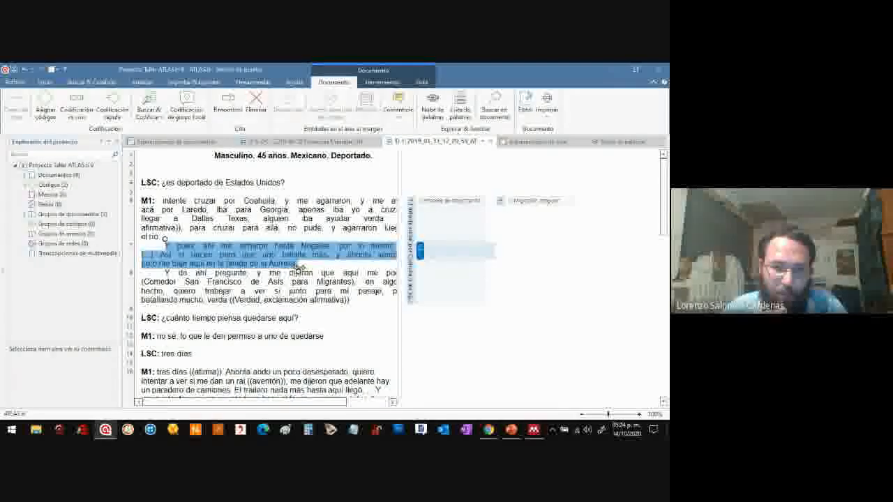
{"action": "left_click_drag", "start_coordinate": [298, 267], "coordinate": [300, 267]}
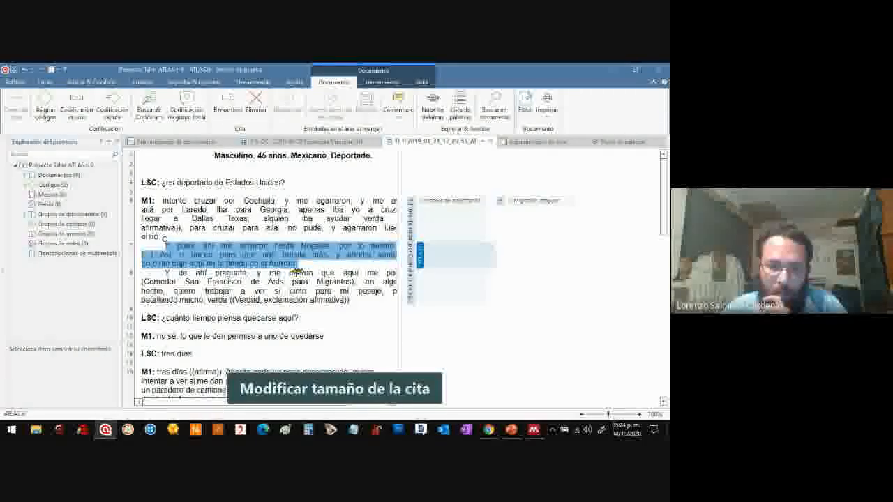
{"action": "left_click_drag", "start_coordinate": [297, 270], "coordinate": [362, 310]}
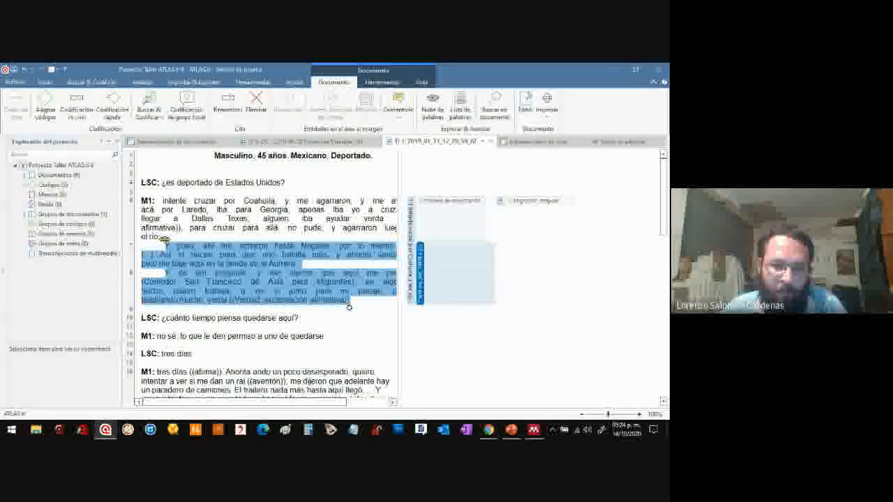
{"action": "left_click_drag", "start_coordinate": [349, 305], "coordinate": [298, 270]}
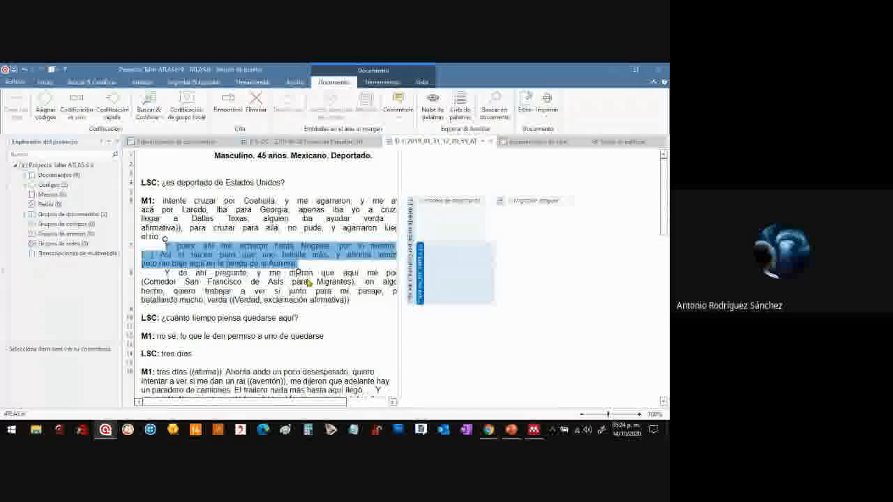
{"action": "left_click", "coordinate": [533, 255]}
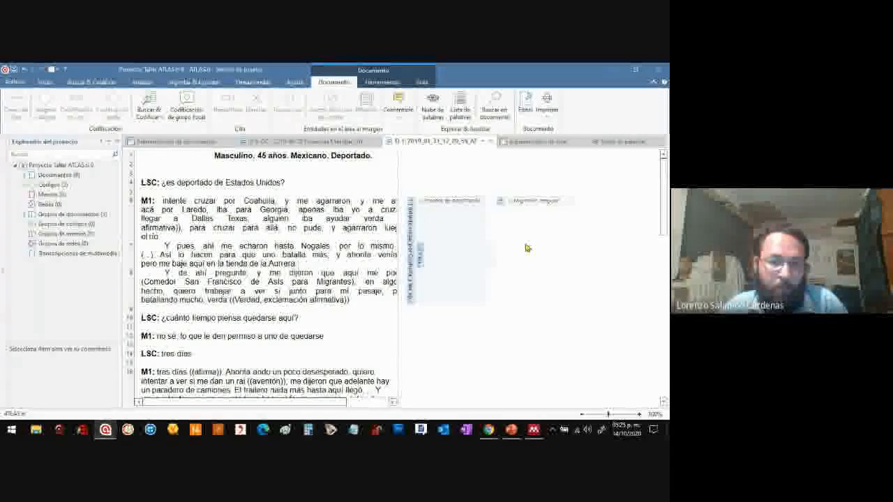
Step: Compare the text covered by the codes "Proceso de deportación" and "Migración irregular" in M1's first answer
{"action": "left_click", "coordinate": [441, 203]}
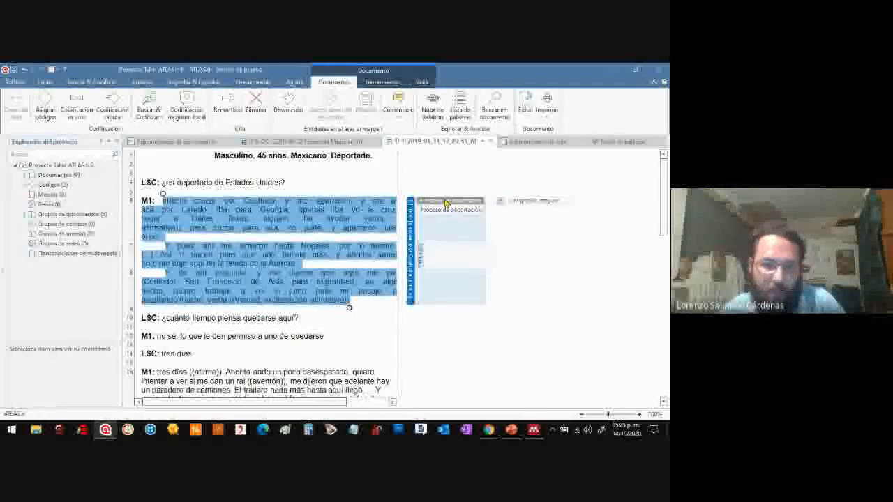
{"action": "left_click", "coordinate": [348, 245]}
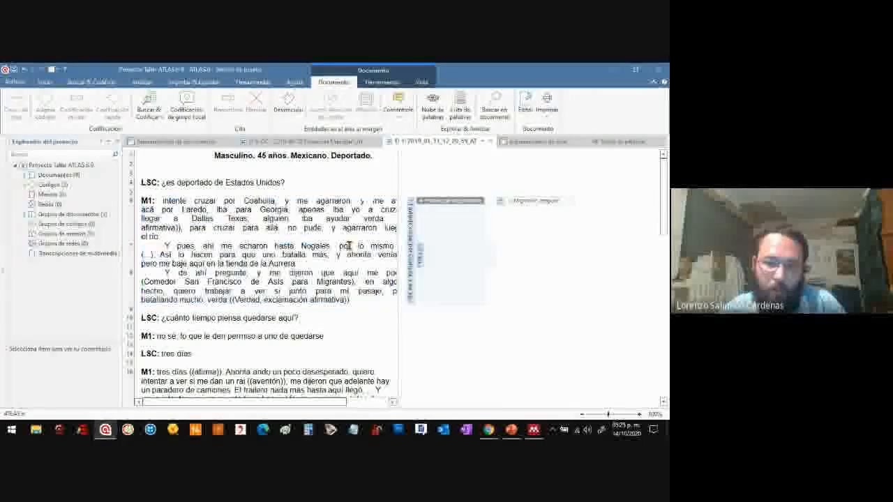
{"action": "left_click", "coordinate": [455, 202]}
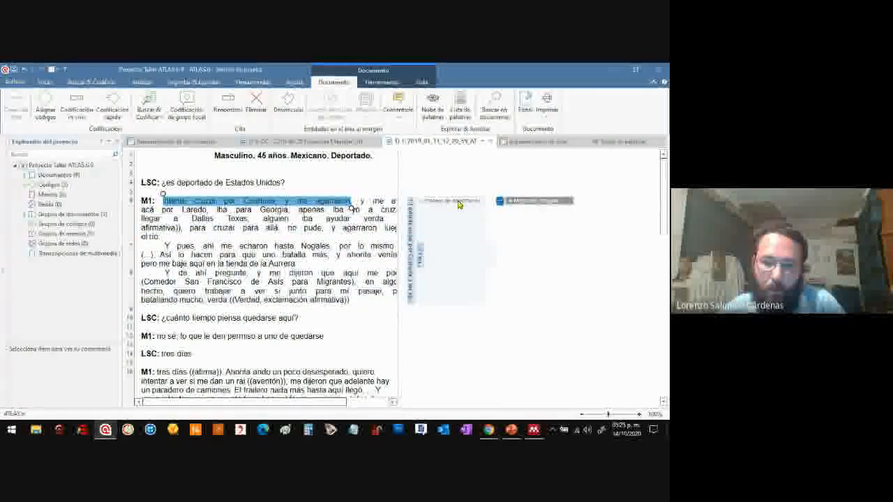
{"action": "left_click", "coordinate": [518, 203]}
{"action": "left_click", "coordinate": [500, 229]}
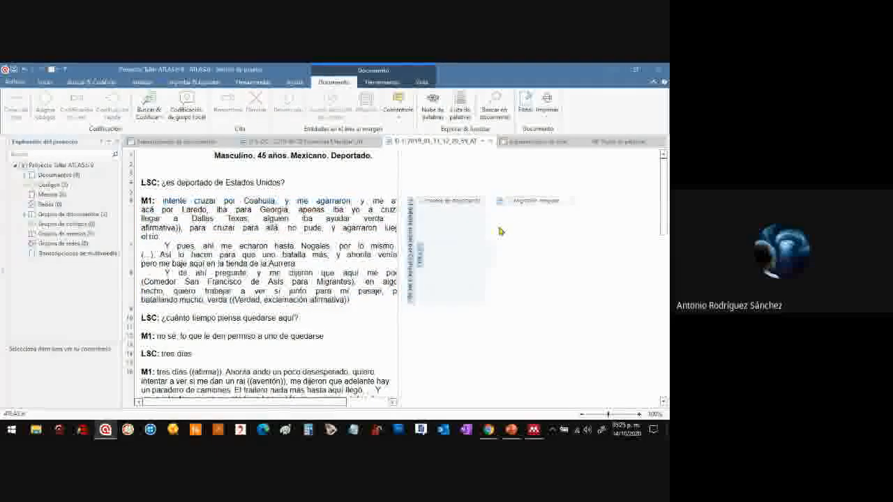
{"action": "left_click", "coordinate": [479, 258]}
{"action": "left_click", "coordinate": [493, 217]}
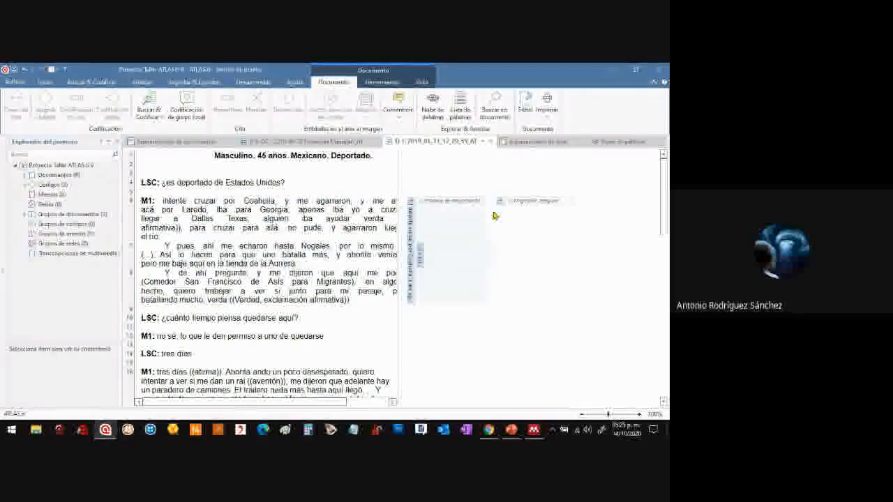
{"action": "left_click", "coordinate": [469, 202]}
{"action": "left_click", "coordinate": [495, 183]}
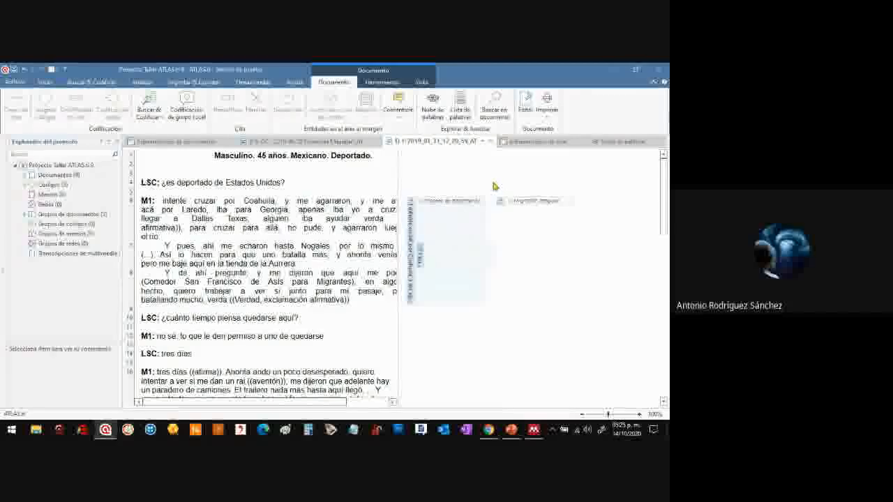
{"action": "left_click", "coordinate": [458, 212]}
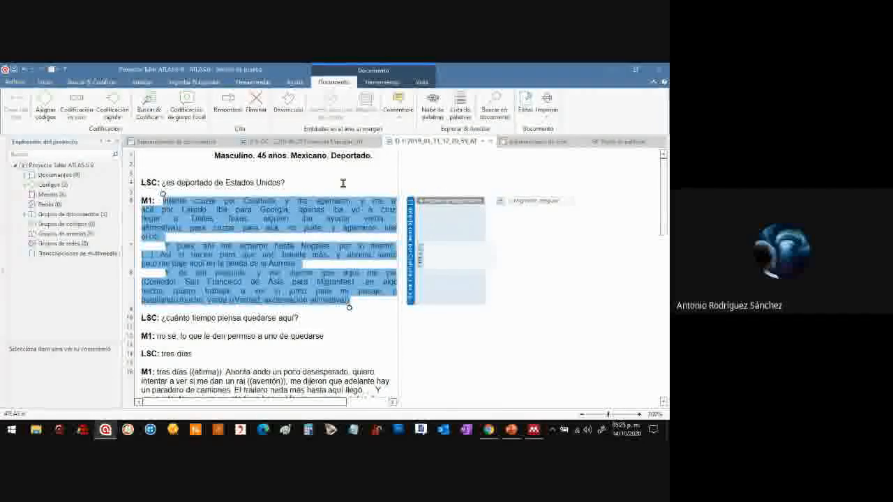
Step: Open the code manager to list the project's codes
{"action": "left_click", "coordinate": [166, 143]}
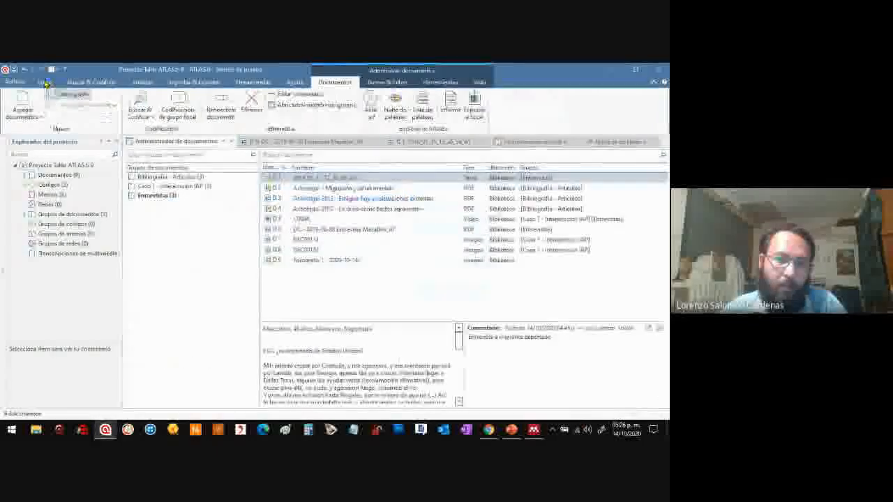
{"action": "left_click", "coordinate": [44, 83]}
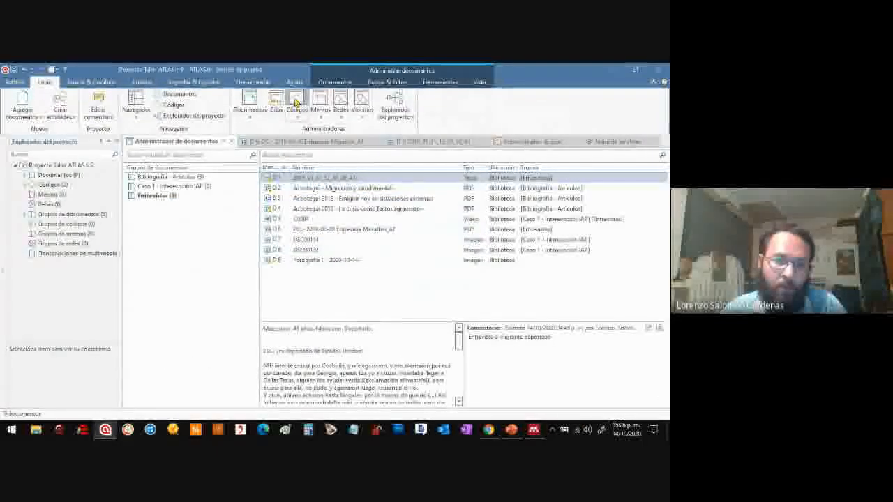
{"action": "left_click", "coordinate": [296, 103]}
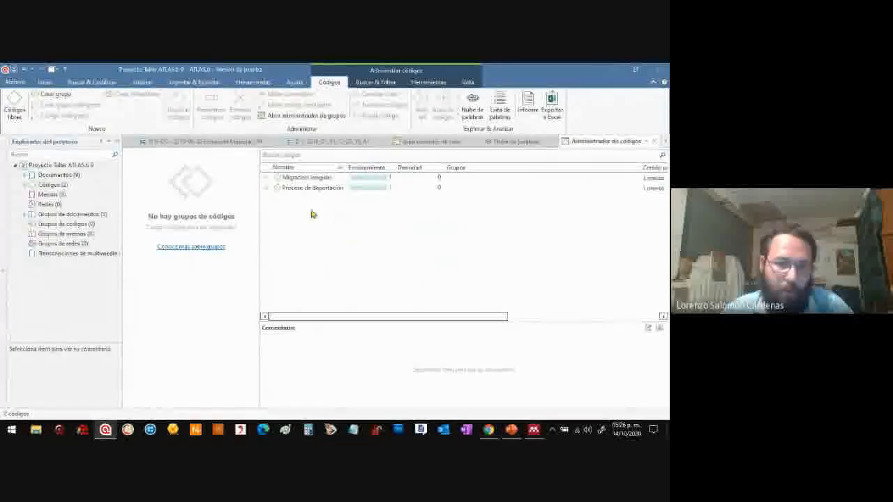
Step: Rename the code "Proceso de deportación" as "Proceso de deportación (Mex)"
{"action": "left_click", "coordinate": [309, 187]}
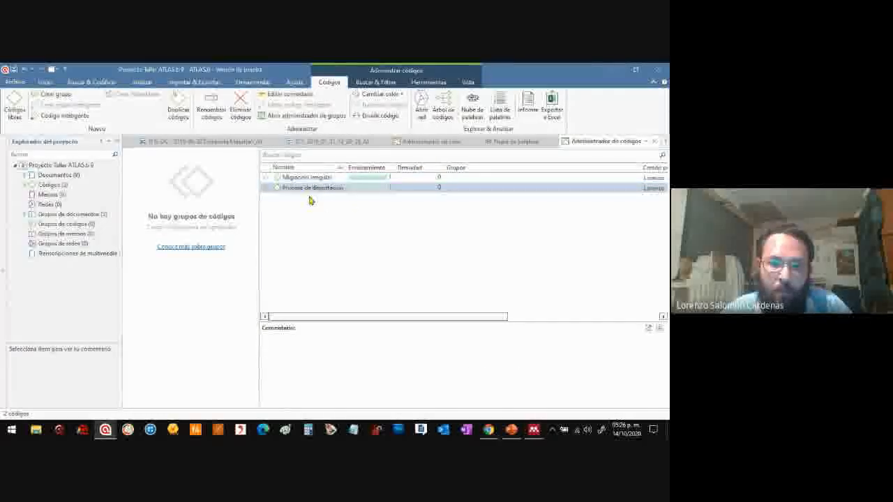
{"action": "right_click", "coordinate": [290, 190]}
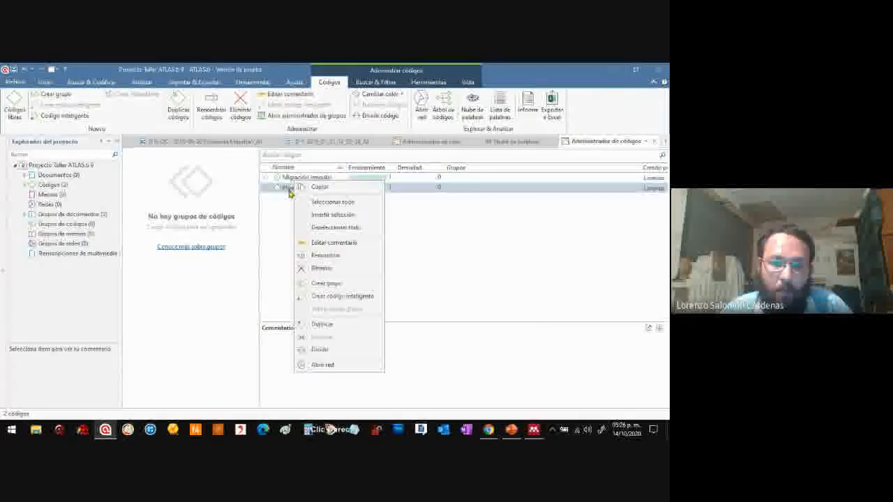
{"action": "left_click", "coordinate": [325, 259]}
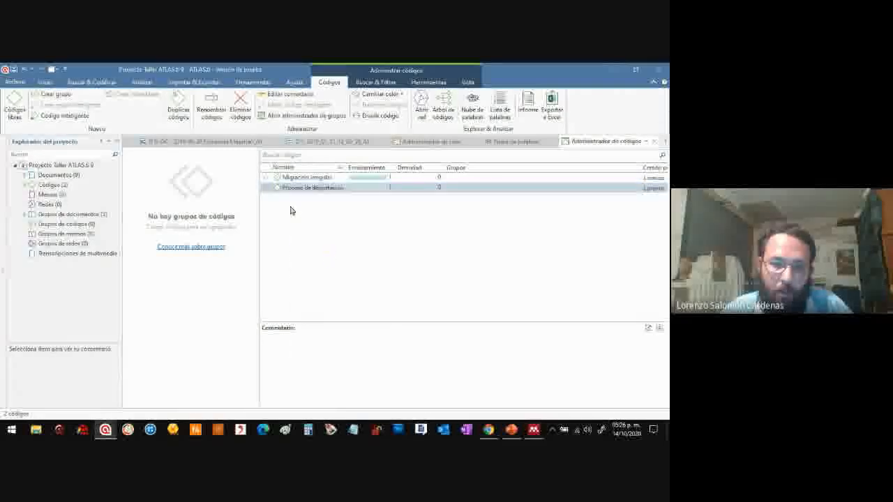
{"action": "left_click", "coordinate": [395, 239]}
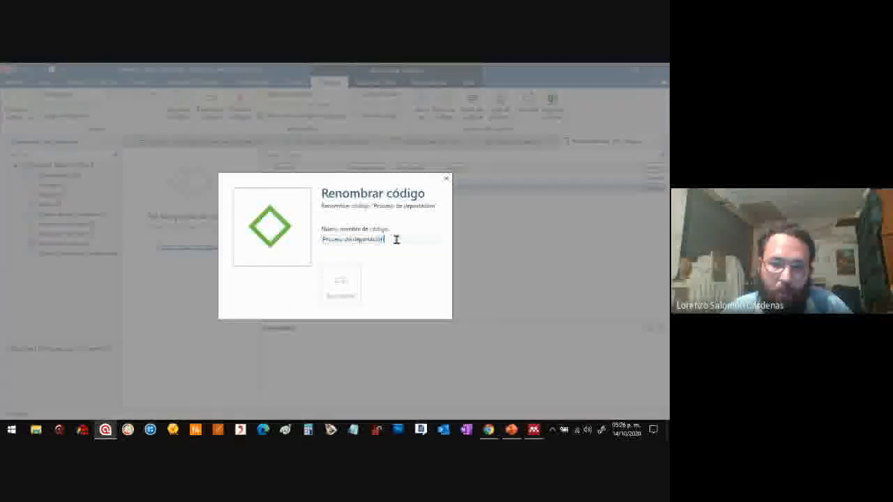
{"action": "type", "text": "II(México"}
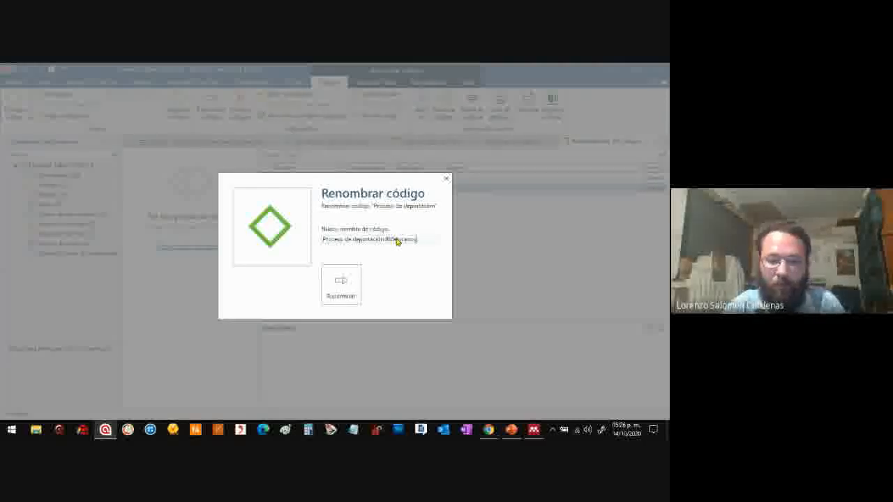
{"action": "type", "text": "anos)"}
{"action": "key", "text": "BackSpace"}
{"action": "key", "text": "BackSpace"}
{"action": "key", "text": "BackSpace"}
{"action": "key", "text": "BackSpace"}
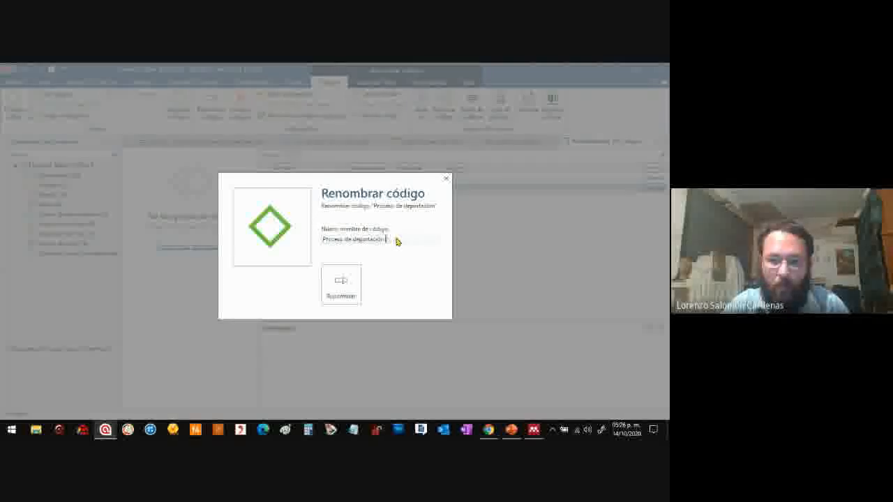
{"action": "type", "text": "(Méx"}
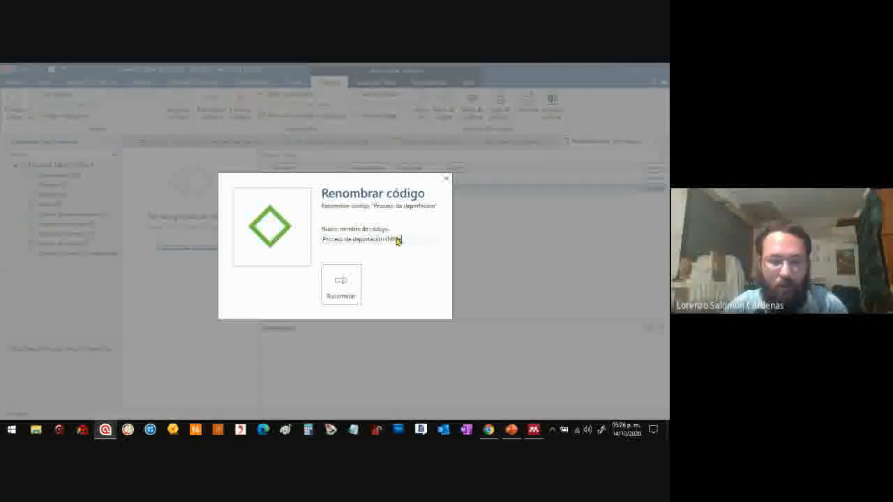
{"action": "type", "text": "Mex"}
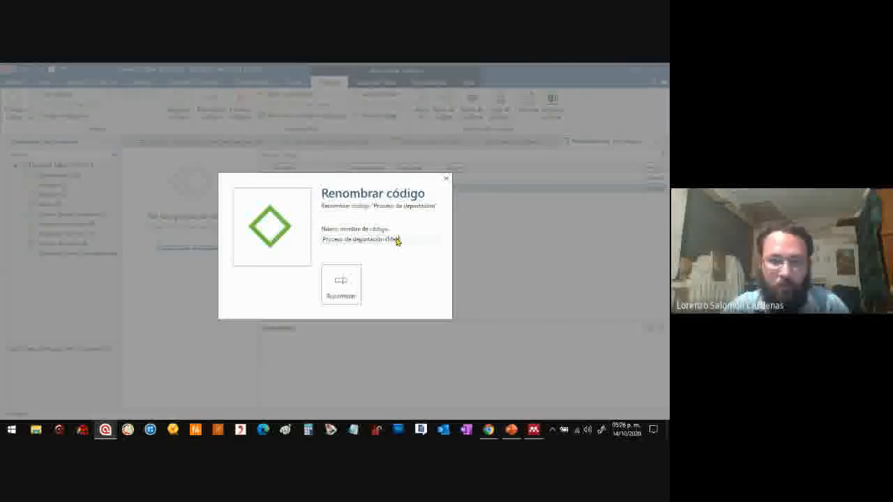
{"action": "left_click", "coordinate": [341, 285]}
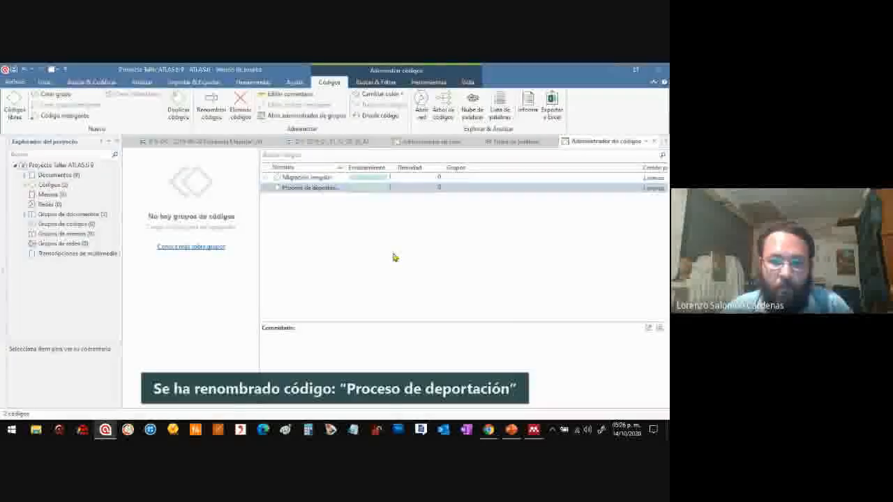
Step: Widen the name column of the code list so the full code names fit
{"action": "left_click_drag", "start_coordinate": [348, 168], "coordinate": [373, 167]}
{"action": "left_click", "coordinate": [341, 189]}
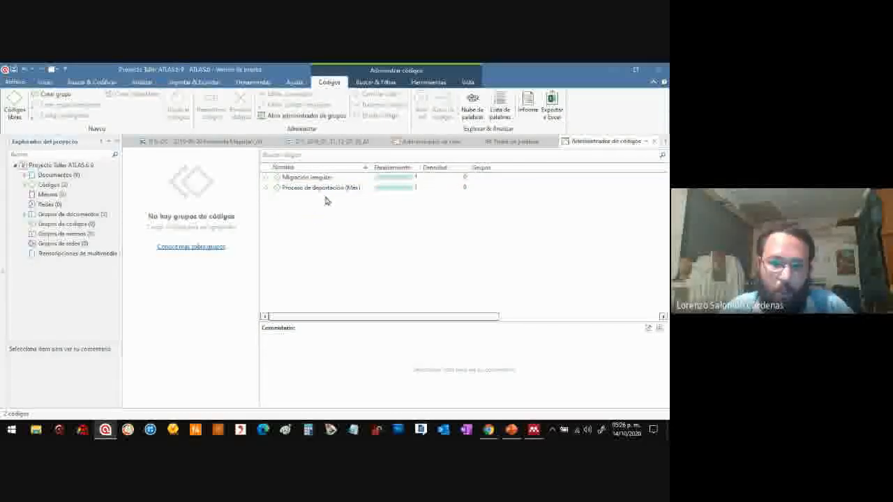
{"action": "left_click", "coordinate": [324, 188]}
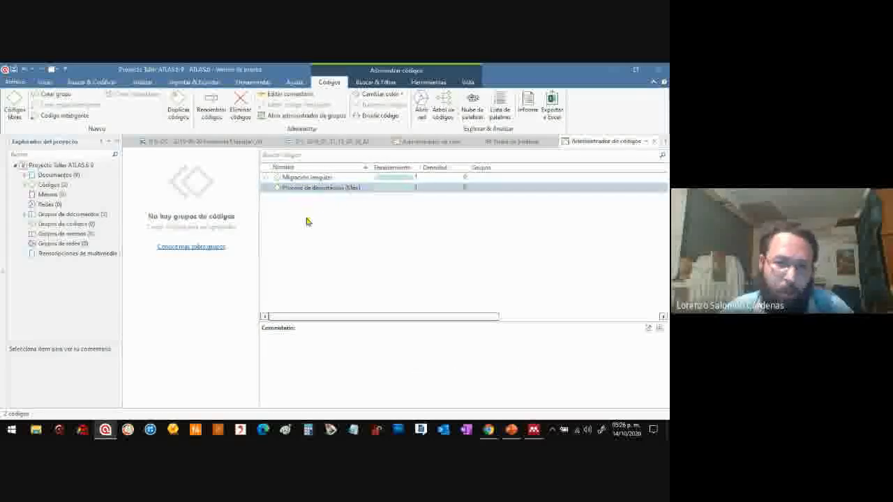
{"action": "left_click", "coordinate": [310, 222]}
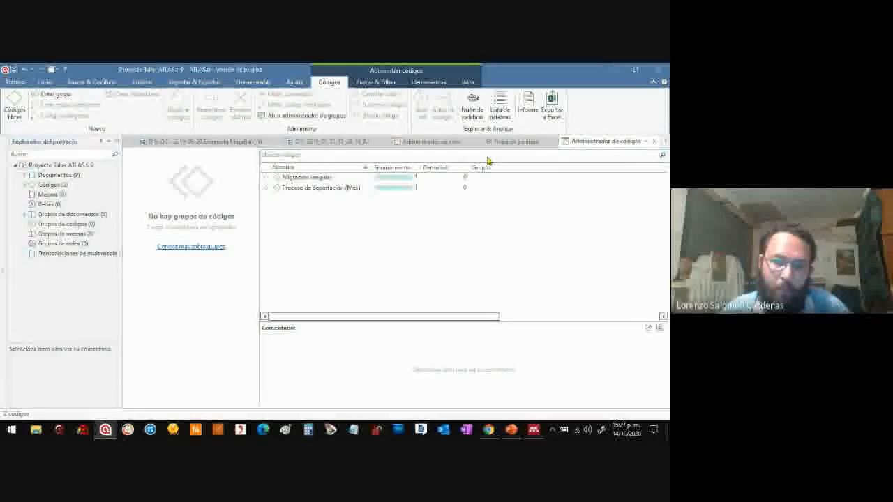
Step: Create a free code named "Proceso de deportación (CA)"
{"action": "left_click", "coordinate": [14, 112]}
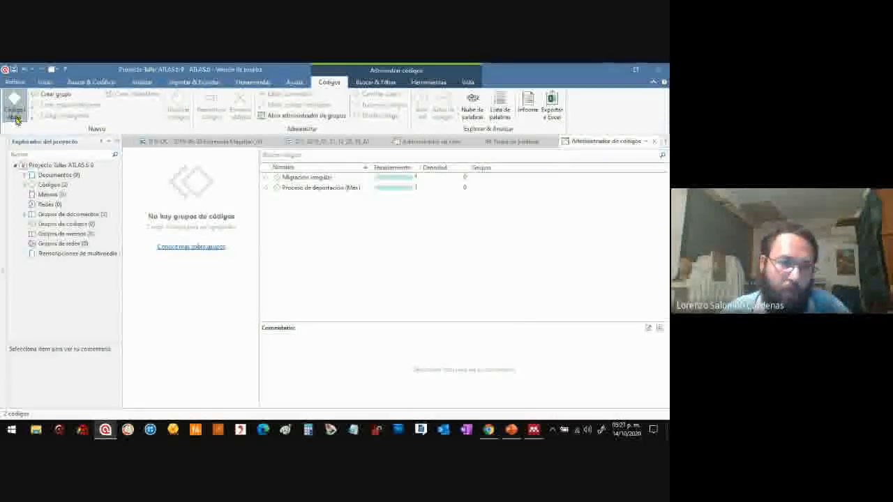
{"action": "left_click_drag", "start_coordinate": [323, 169], "coordinate": [382, 224]}
{"action": "type", "text": "veoceso de "}
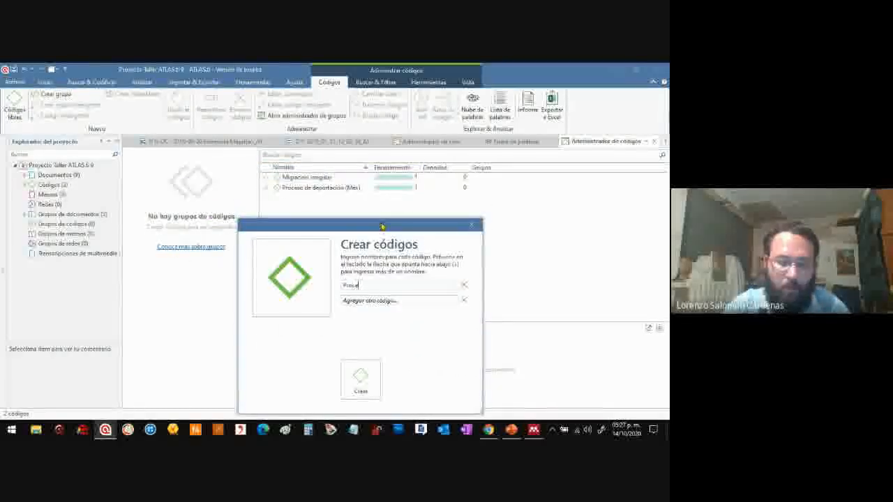
{"action": "type", "text": "d"}
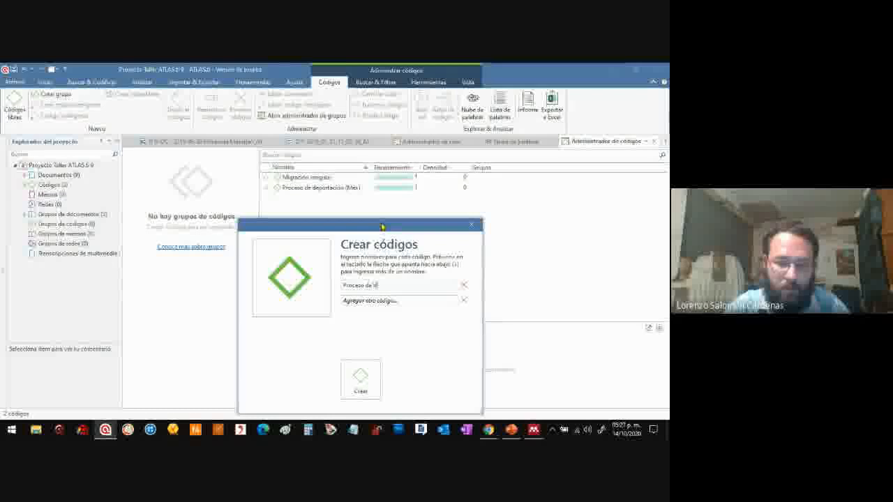
{"action": "type", "text": "eportación 2"}
{"action": "type", "text": "CA)"}
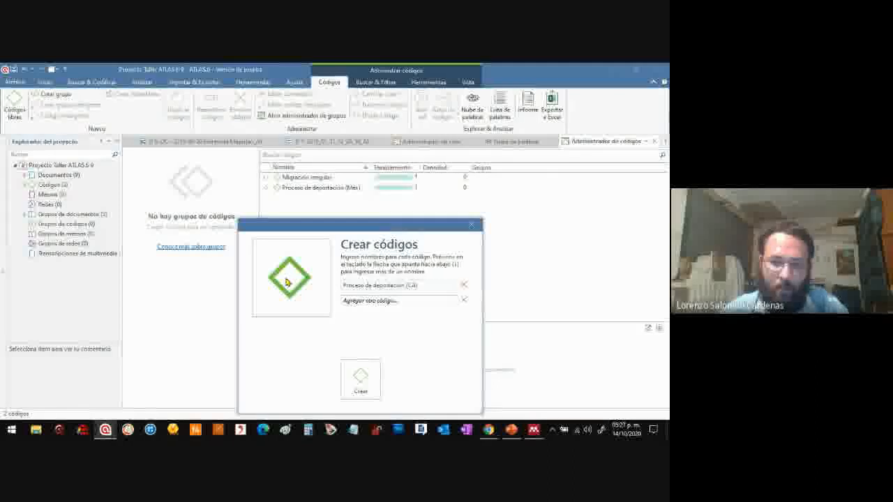
{"action": "left_click", "coordinate": [361, 379]}
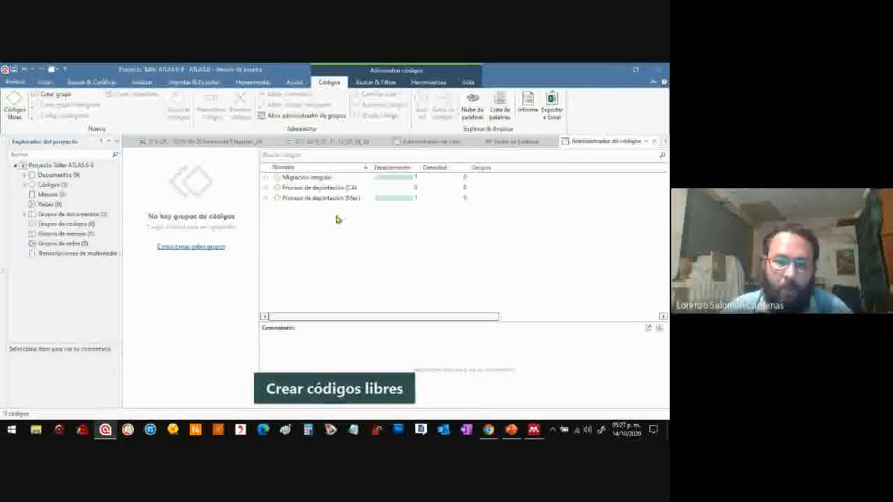
{"action": "left_click", "coordinate": [324, 187]}
{"action": "left_click", "coordinate": [321, 215]}
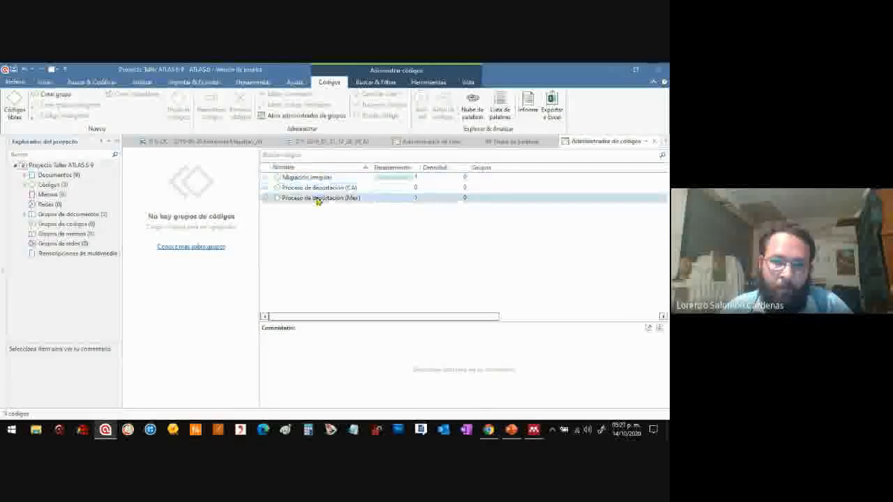
Step: Examine the split options and the quotation listed for the code "Proceso de deportación (Mex)", and leave without splitting it
{"action": "left_click", "coordinate": [322, 200]}
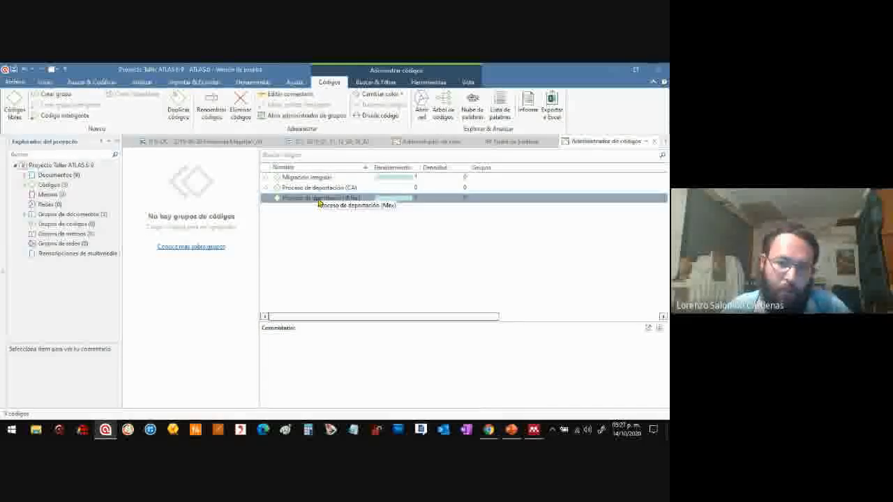
{"action": "right_click", "coordinate": [318, 201]}
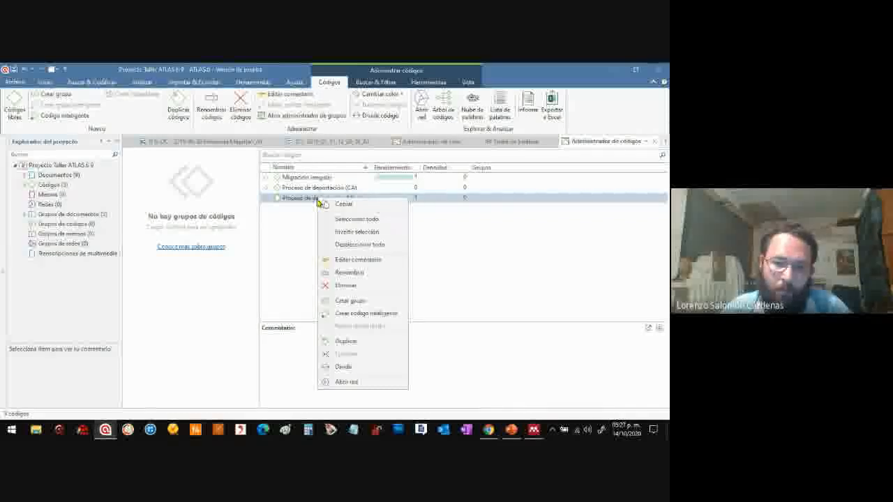
{"action": "left_click", "coordinate": [347, 367]}
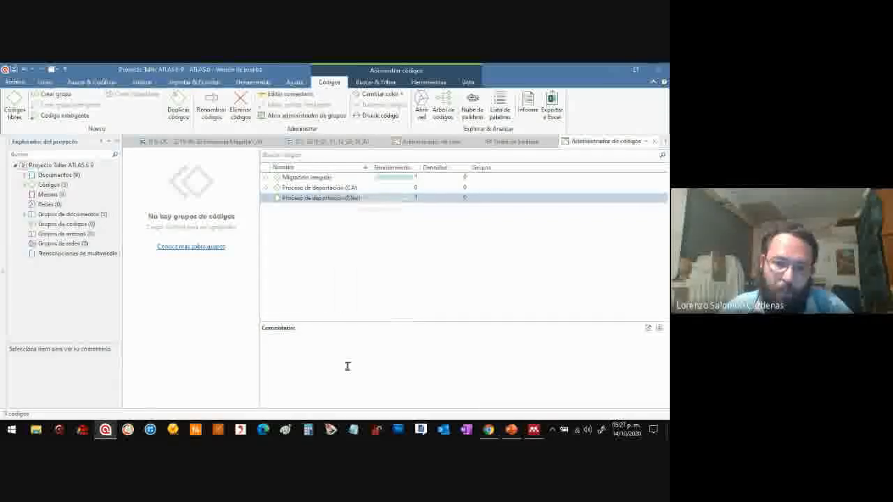
{"action": "left_click_drag", "start_coordinate": [255, 80], "coordinate": [465, 141]}
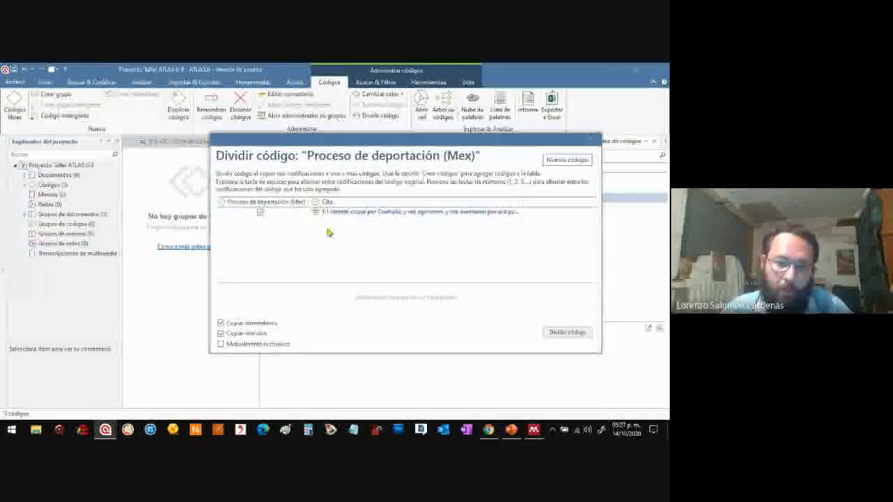
{"action": "left_click", "coordinate": [260, 213]}
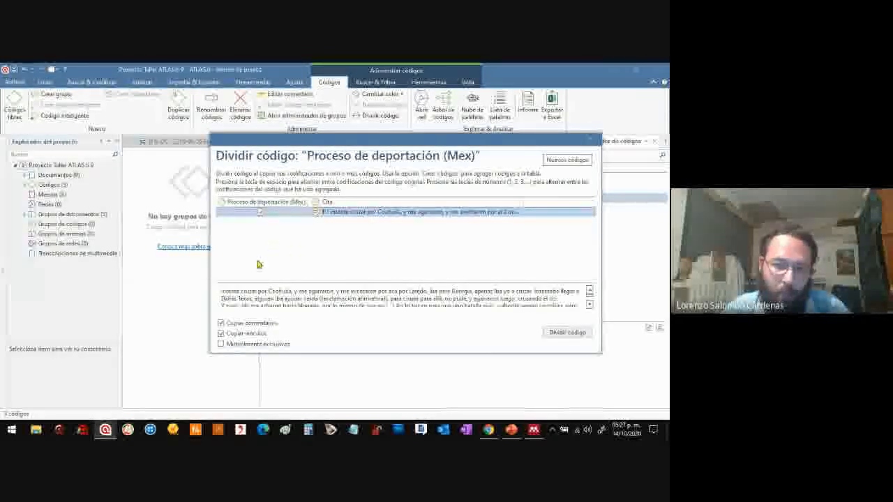
{"action": "left_click", "coordinate": [591, 140]}
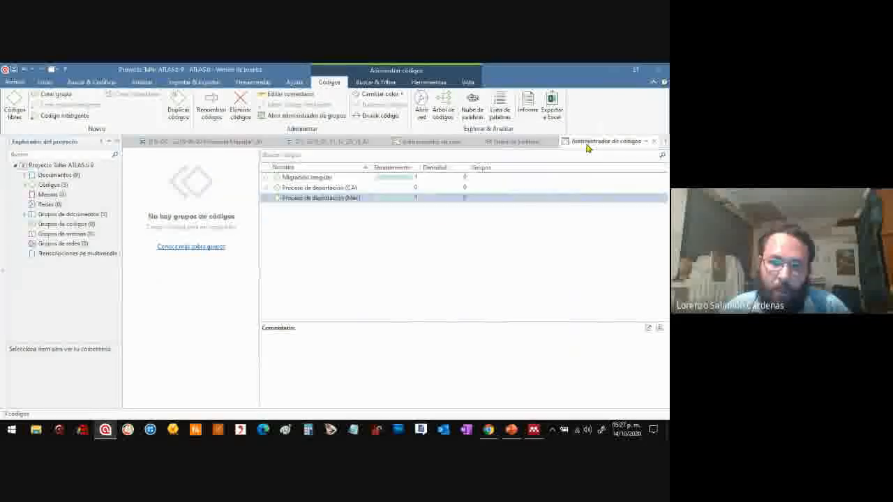
{"action": "left_click", "coordinate": [327, 255]}
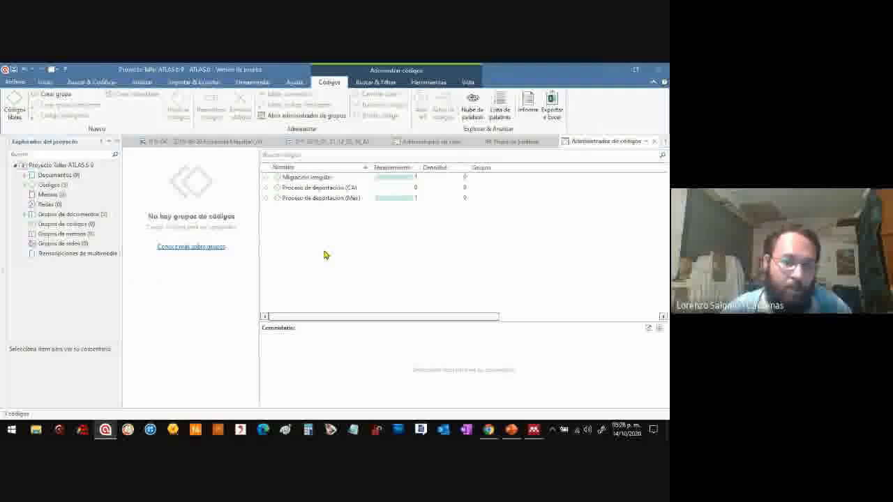
{"action": "left_click", "coordinate": [318, 201]}
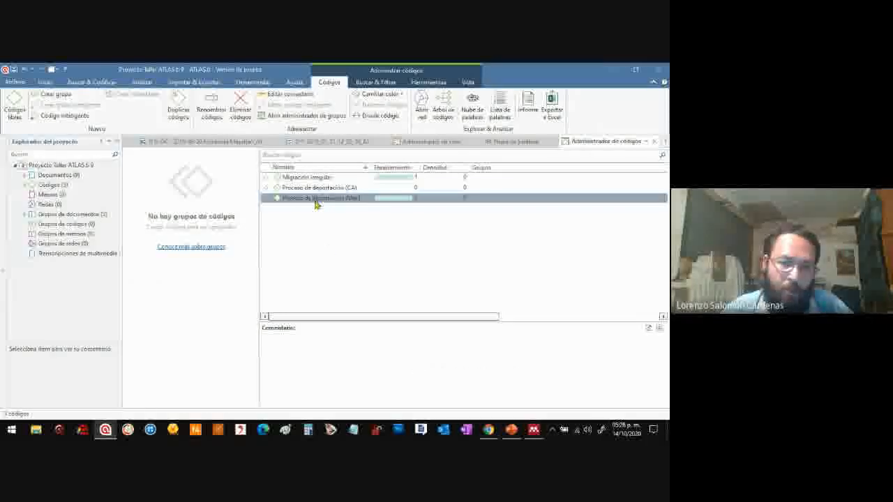
{"action": "left_click", "coordinate": [308, 224]}
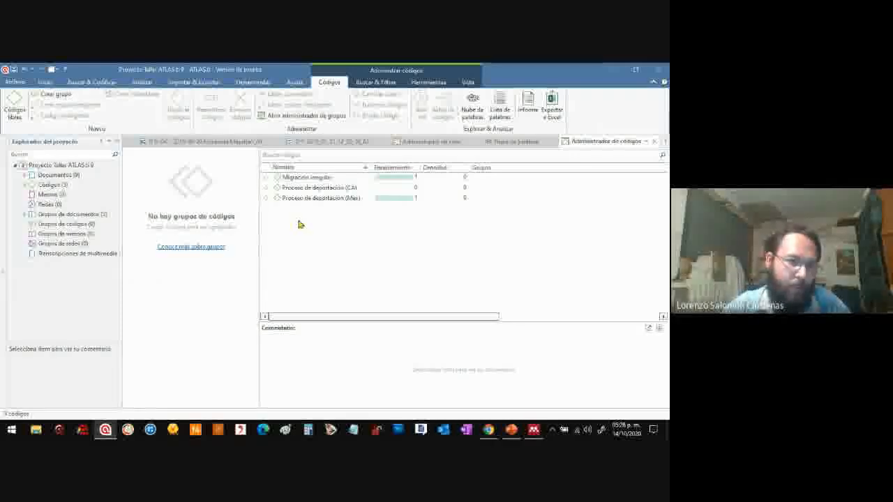
Step: Close the code manager and the word cloud to return to the quotation manager
{"action": "left_click", "coordinate": [537, 145]}
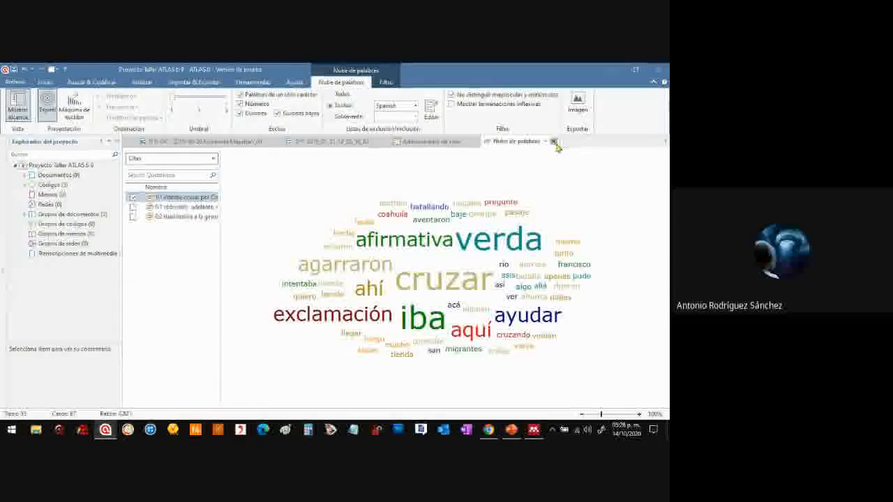
{"action": "left_click", "coordinate": [553, 142]}
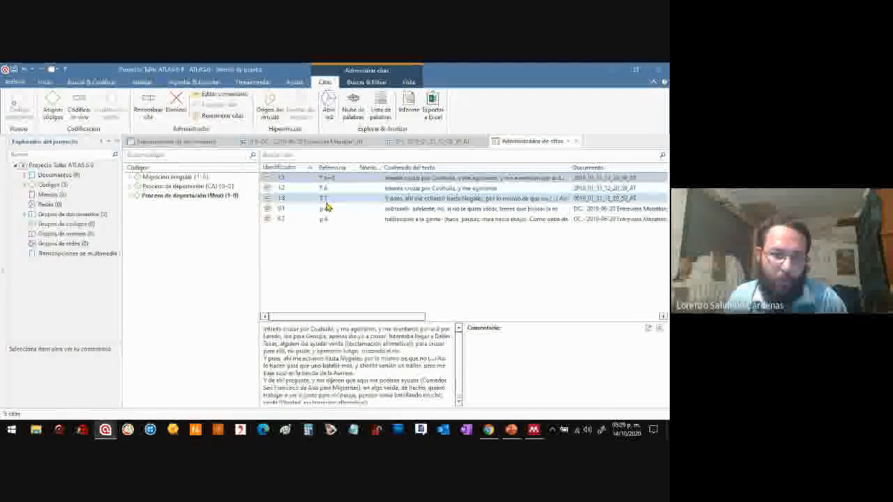
Step: Switch to the Google Meet window in Chrome and admit the person asking to join the meeting
{"action": "mouse_move", "coordinate": [488, 429]}
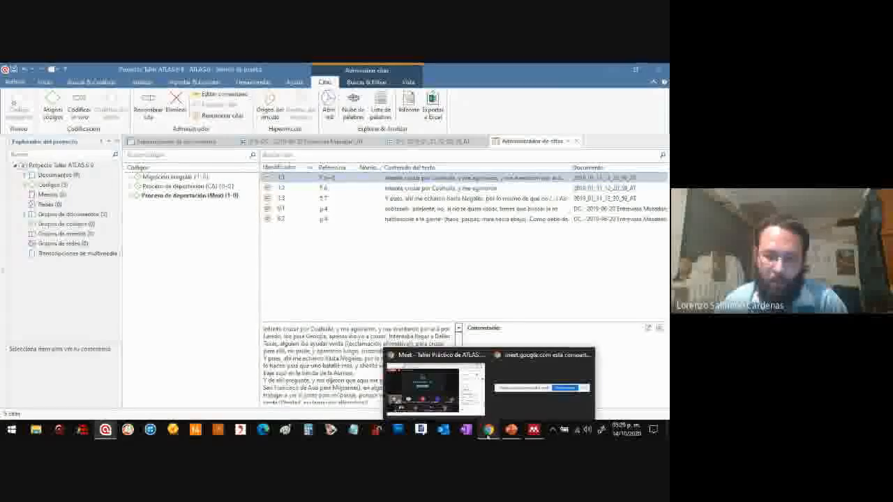
{"action": "left_click", "coordinate": [463, 400]}
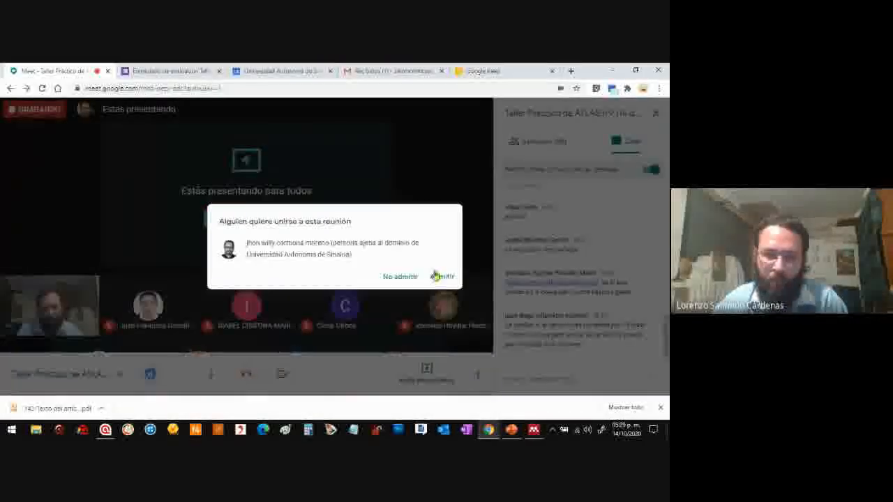
{"action": "left_click", "coordinate": [441, 279]}
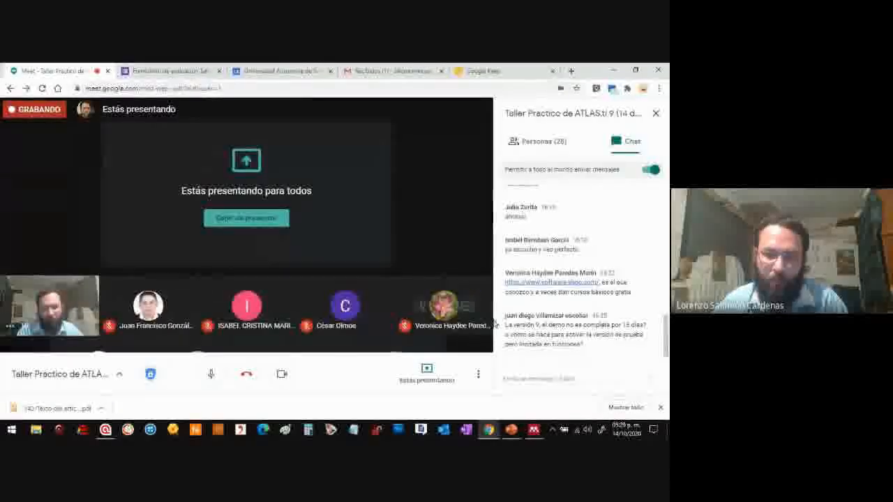
Step: Switch back to ATLAS.ti and select the interviewee's answer beginning "tres días ((afirma))" in the deported man's interview transcript
{"action": "left_click", "coordinate": [105, 430]}
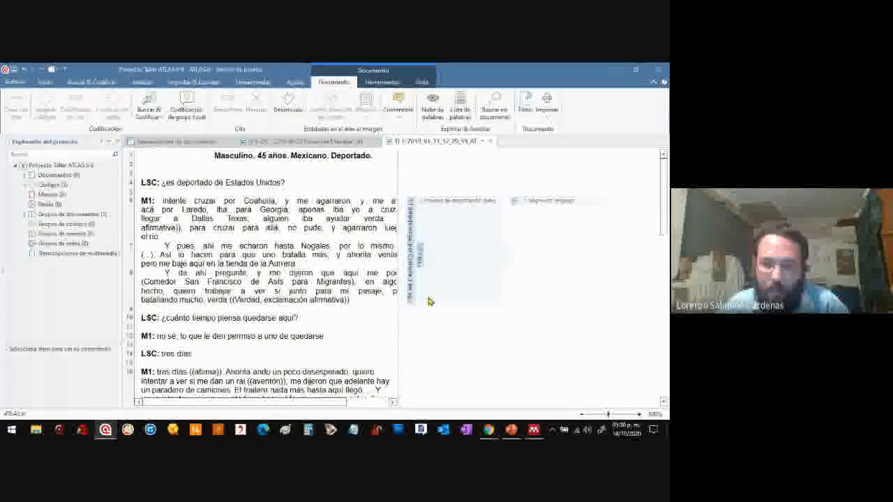
{"action": "scroll", "coordinate": [661, 189], "scroll_direction": "down", "scroll_amount": 2}
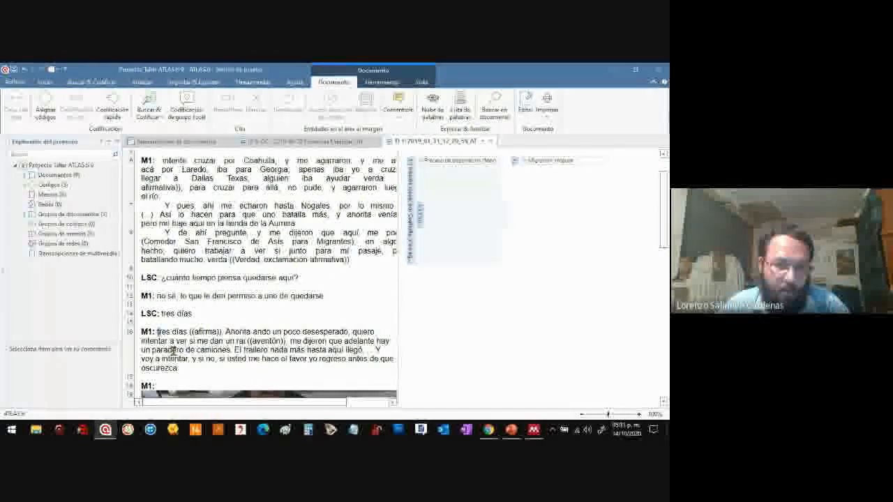
{"action": "left_click_drag", "start_coordinate": [157, 332], "coordinate": [180, 369]}
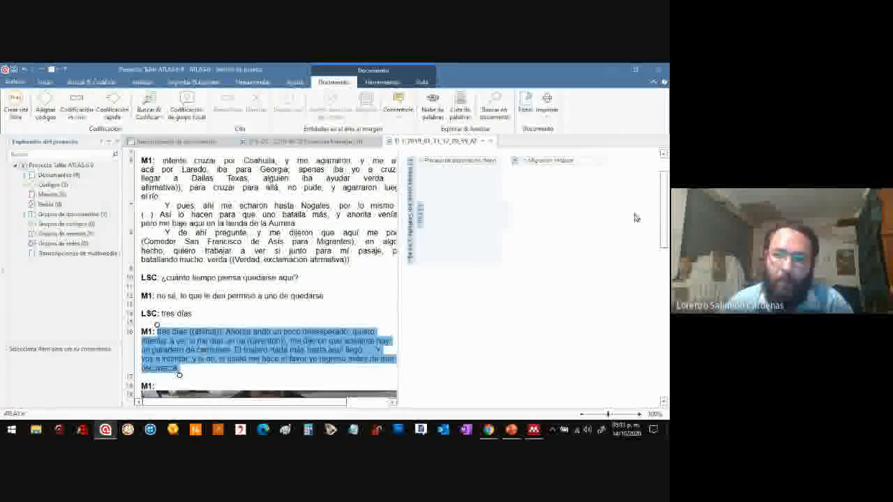
{"action": "scroll", "coordinate": [666, 199], "scroll_direction": "up", "scroll_amount": 2}
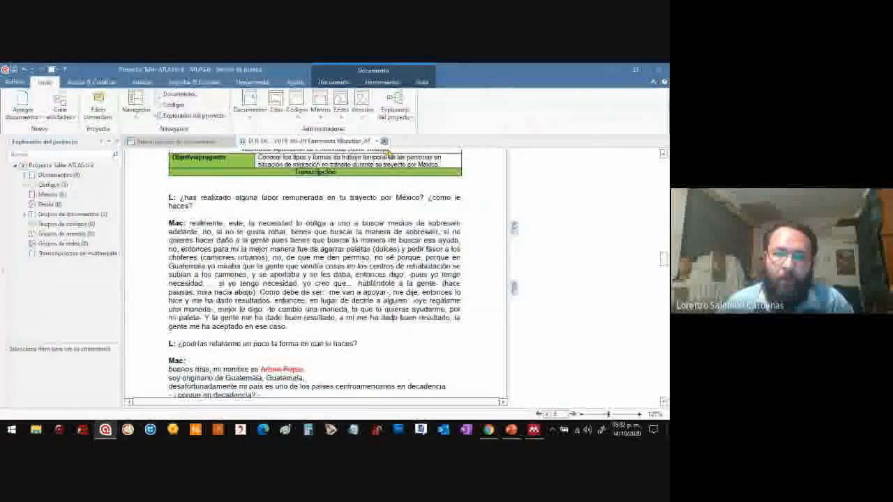
Step: Close the open interview document and stop presenting the screen in the Google Meet window
{"action": "left_click", "coordinate": [384, 141]}
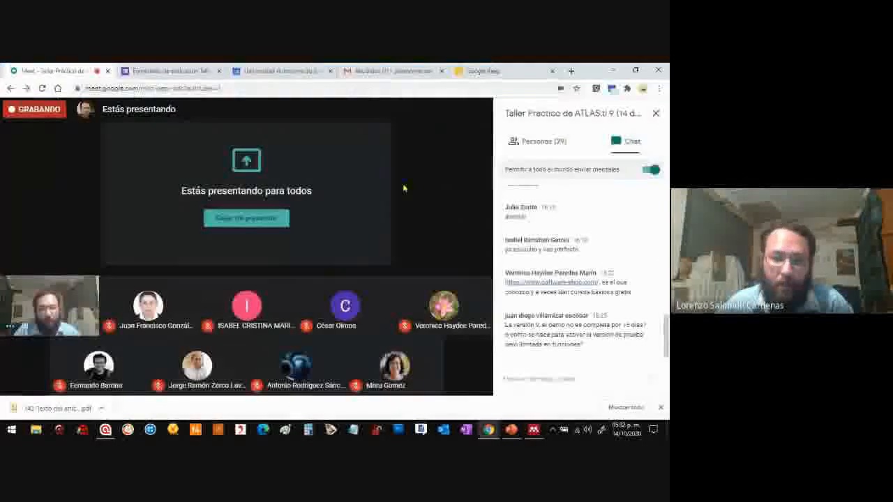
{"action": "key", "text": "alt+Tab"}
{"action": "left_click", "coordinate": [251, 221]}
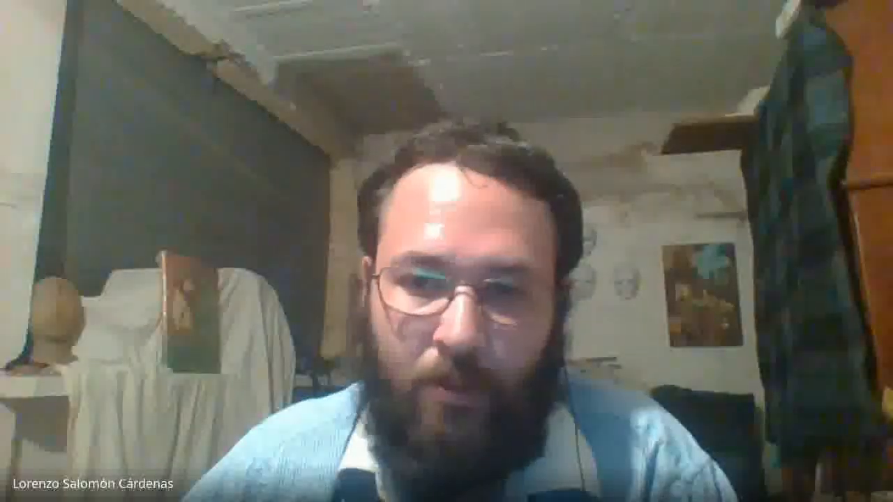
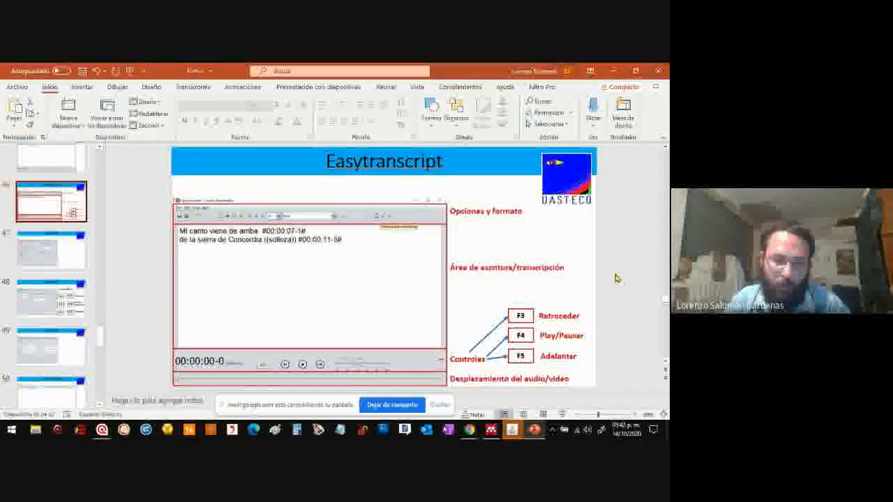
Step: Review the "Opciones" slide with the laptop playback keys in PowerPoint, and minimise the presentation window
{"action": "left_click", "coordinate": [64, 315]}
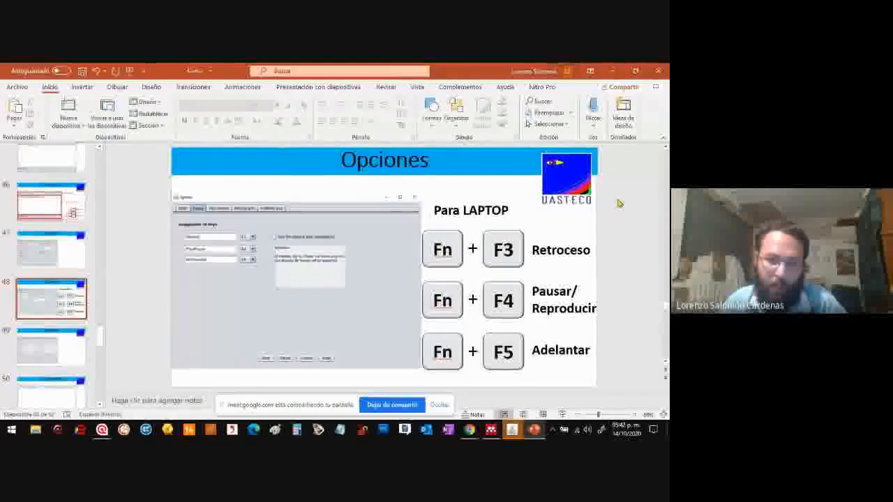
{"action": "left_click_drag", "start_coordinate": [626, 187], "coordinate": [645, 290]}
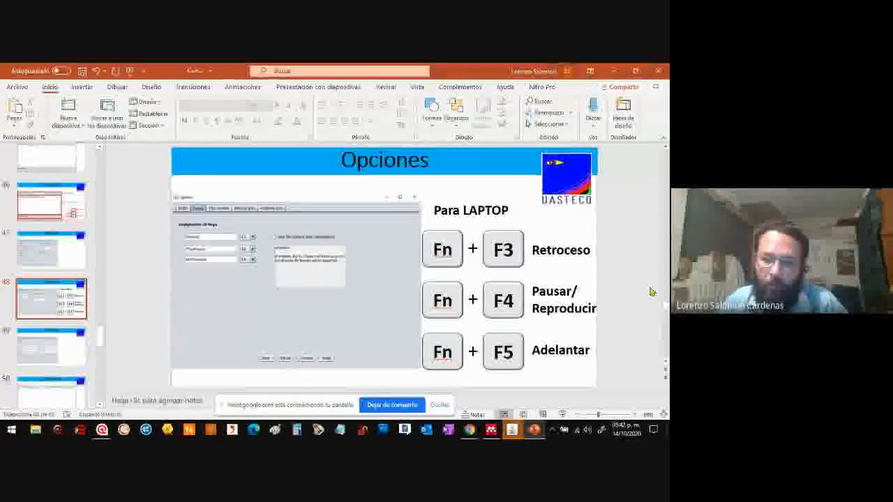
{"action": "left_click", "coordinate": [614, 71]}
Step: Switch to easytranscript, maximise its main window and bring its start window to the front
{"action": "mouse_move", "coordinate": [512, 429]}
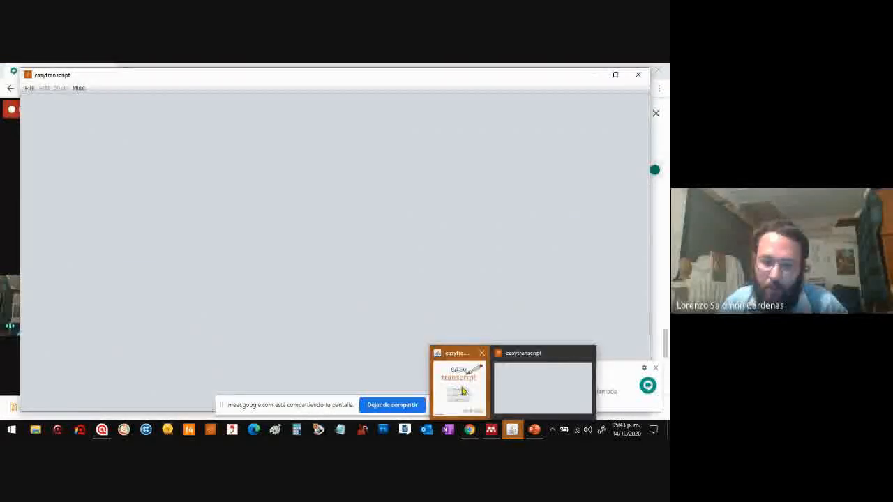
{"action": "left_click", "coordinate": [463, 392]}
{"action": "left_click", "coordinate": [616, 76]}
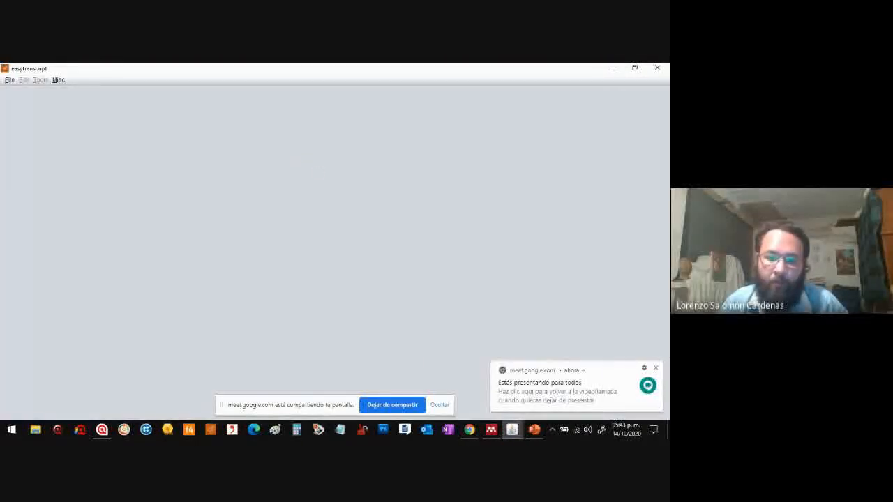
{"action": "mouse_move", "coordinate": [512, 428]}
{"action": "left_click", "coordinate": [464, 380]}
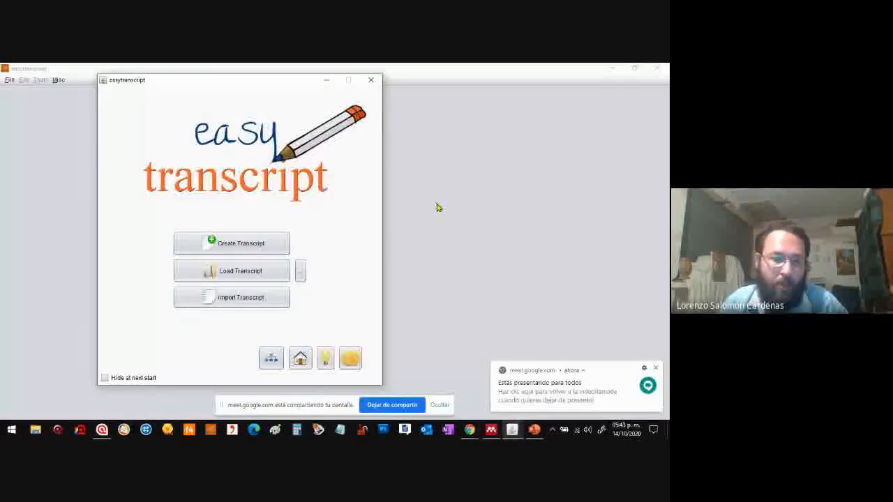
{"action": "left_click_drag", "start_coordinate": [247, 82], "coordinate": [196, 99]}
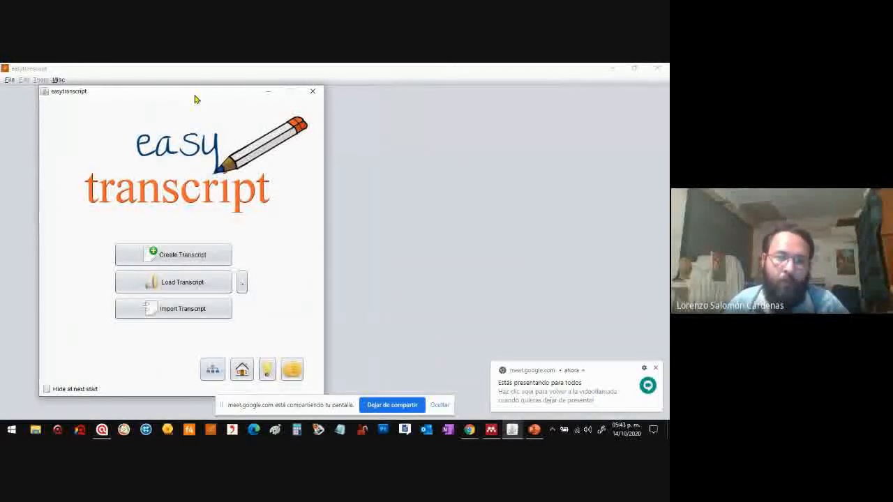
Step: Start a new transcript named "Caso 1 - 2020-10-14" in the easytranscript Projects folder and copy that name
{"action": "left_click", "coordinate": [190, 255]}
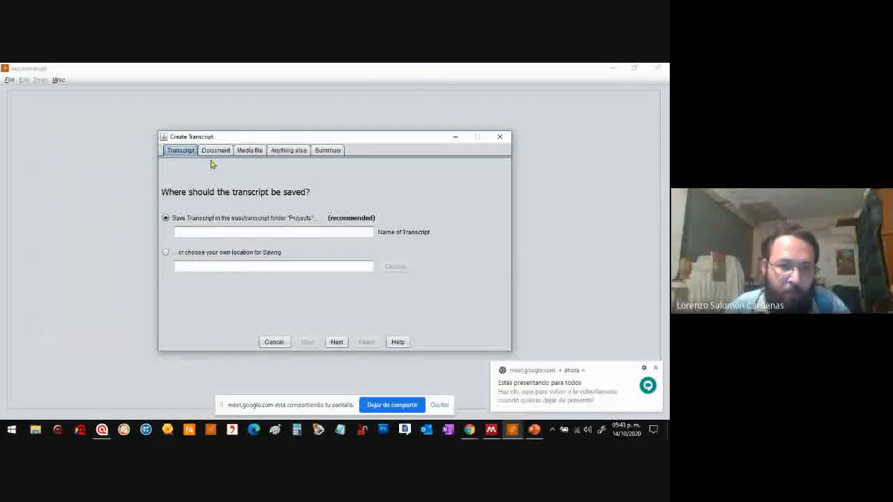
{"action": "left_click", "coordinate": [314, 232]}
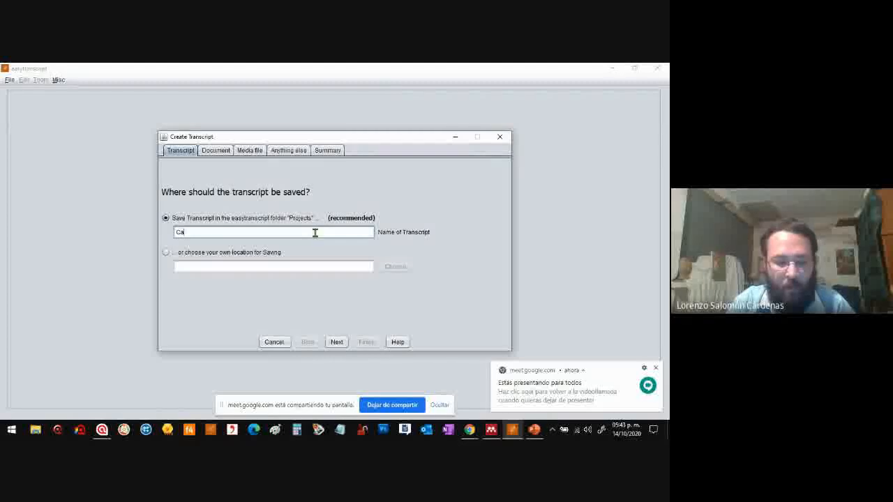
{"action": "type", "text": "so 1"}
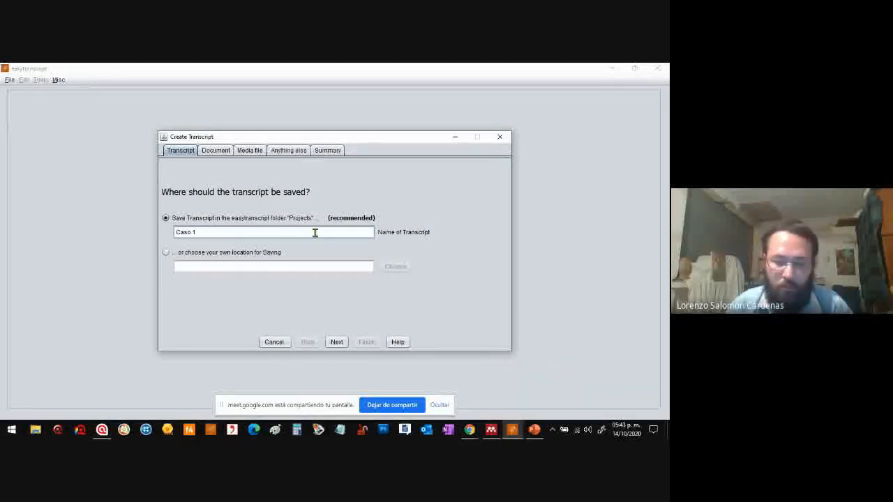
{"action": "type", "text": " - 2020-10-14"}
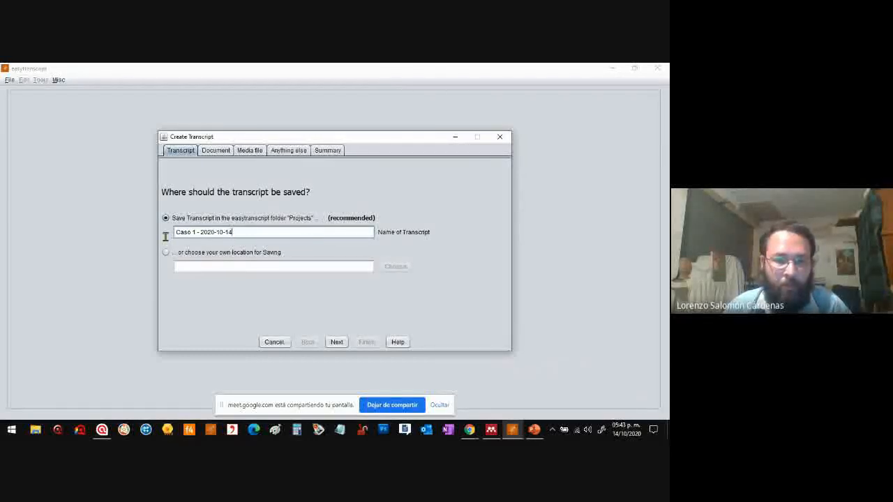
{"action": "left_click_drag", "start_coordinate": [234, 232], "coordinate": [170, 233]}
{"action": "key", "text": "ctrl+c"}
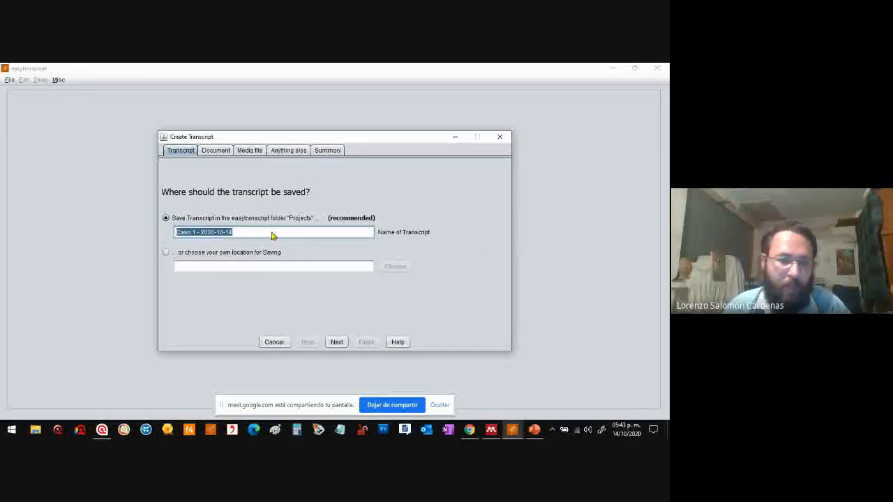
Step: Set the transcript to create a new document named "Caso 1 - 2020-10-14" and proceed to the media file settings
{"action": "left_click", "coordinate": [336, 341]}
{"action": "left_click", "coordinate": [255, 235]}
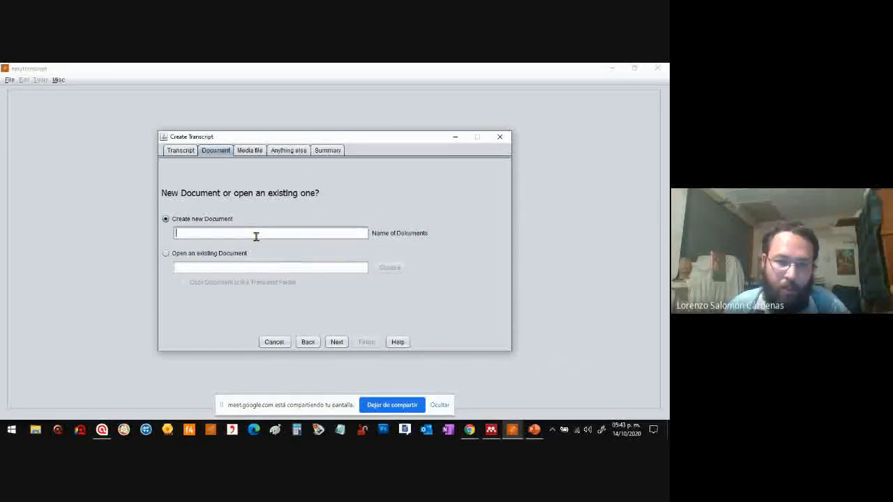
{"action": "key", "text": "ctrl+v"}
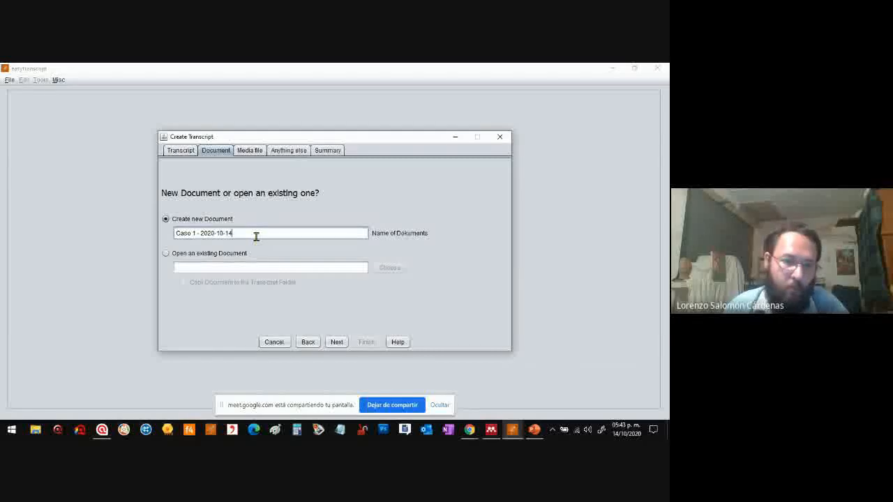
{"action": "left_click", "coordinate": [336, 342]}
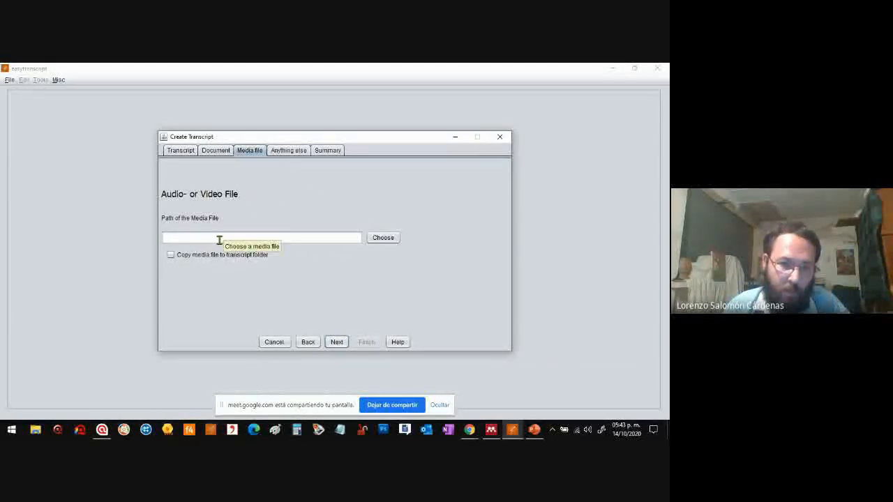
Step: Choose the video C0084.mp4 from the desktop folder "Doc Ejemplo" as the transcript's media file
{"action": "left_click", "coordinate": [380, 239]}
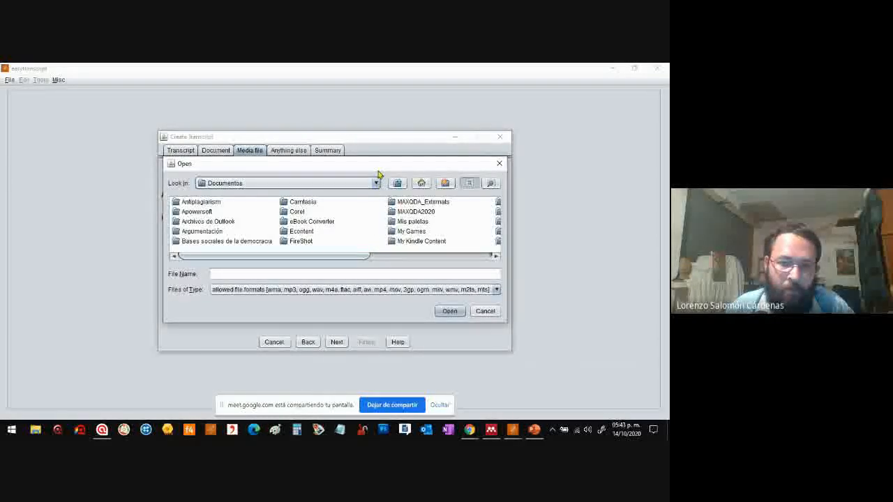
{"action": "left_click", "coordinate": [420, 155]}
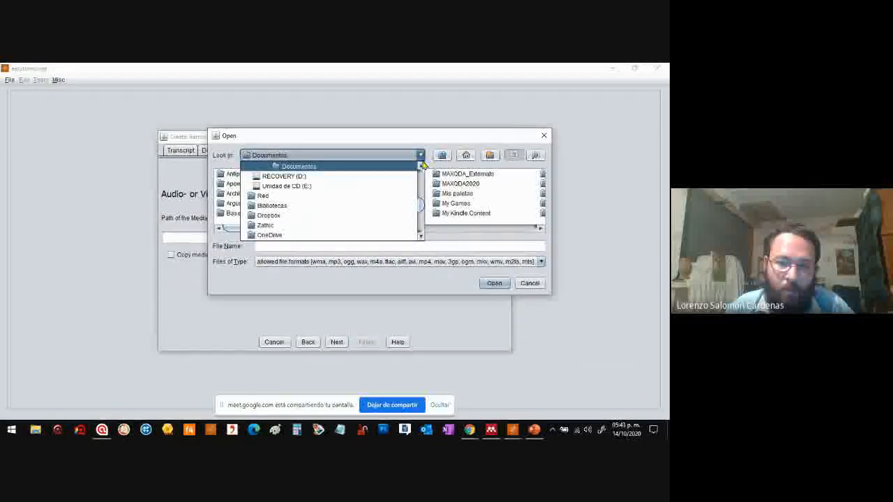
{"action": "scroll", "coordinate": [380, 194], "scroll_direction": "up", "scroll_amount": 3}
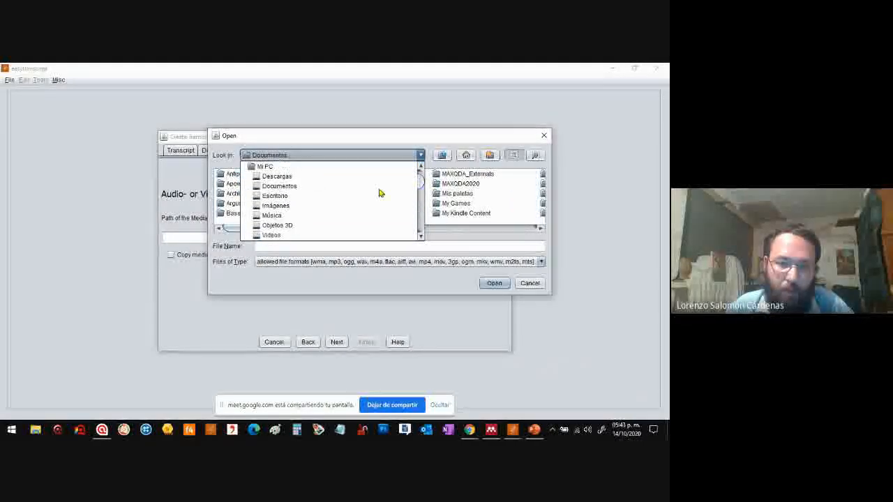
{"action": "left_click", "coordinate": [380, 196]}
{"action": "double_click", "coordinate": [244, 173]}
{"action": "left_click", "coordinate": [249, 194]}
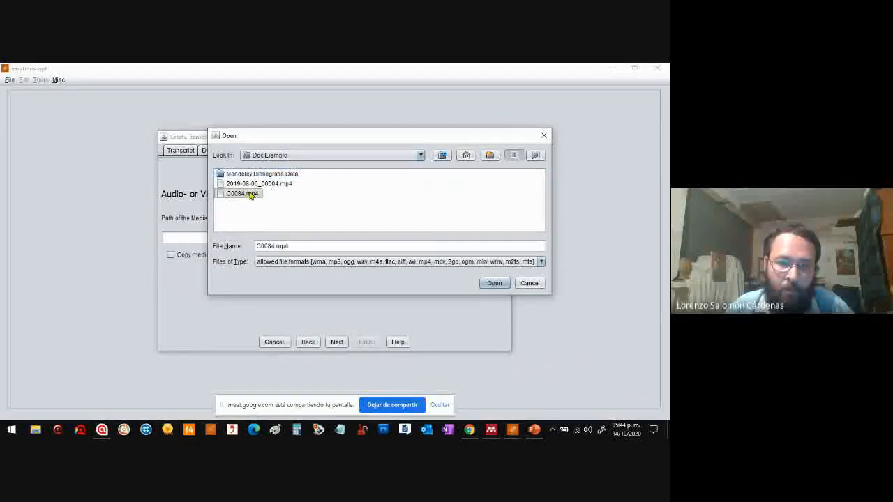
{"action": "left_click", "coordinate": [494, 283]}
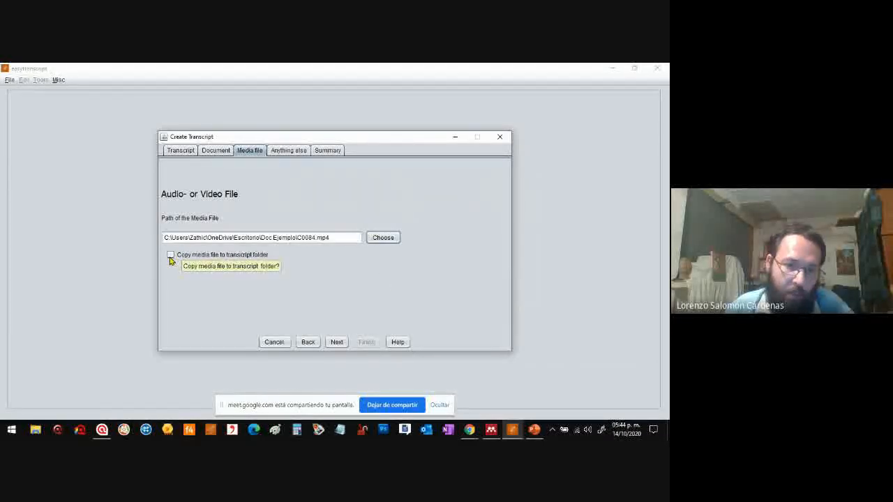
Step: Enable copying the media file to the transcript folder and finish creating the transcript
{"action": "left_click_drag", "start_coordinate": [279, 143], "coordinate": [280, 131]}
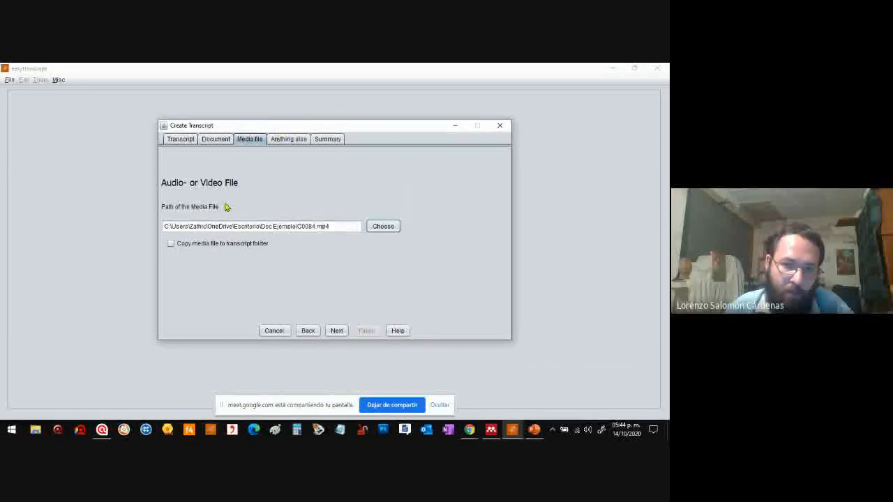
{"action": "left_click", "coordinate": [171, 244]}
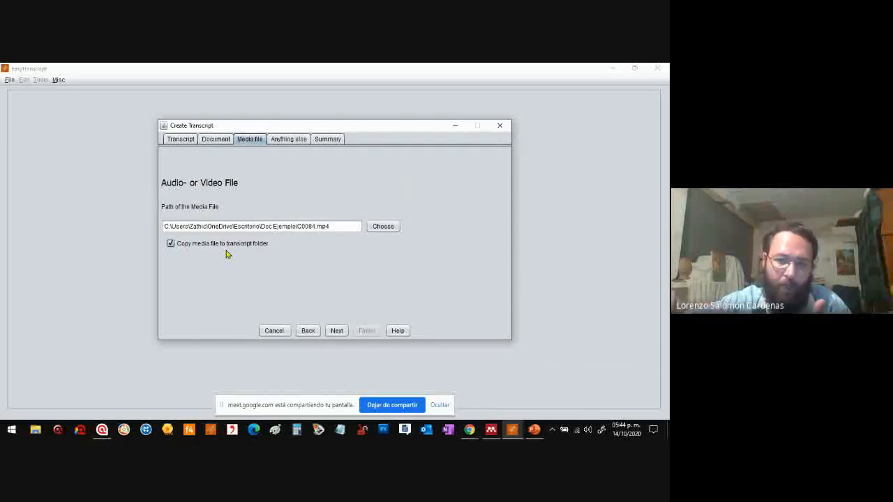
{"action": "left_click", "coordinate": [336, 332]}
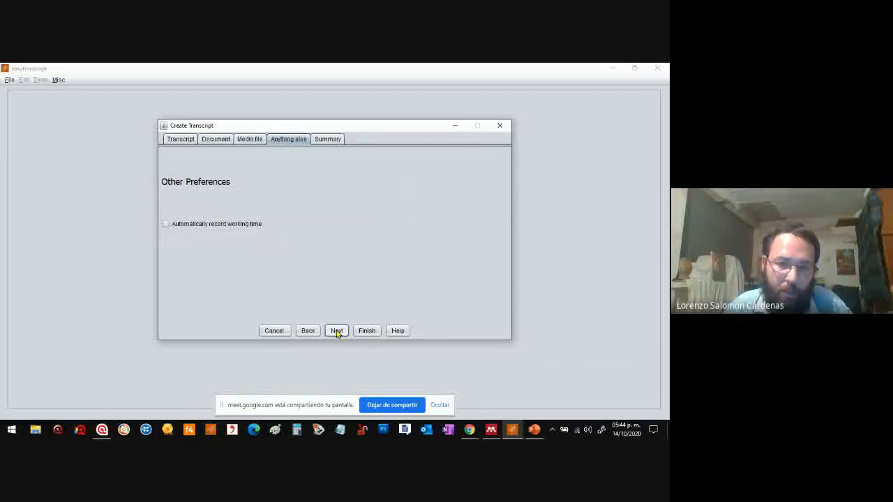
{"action": "left_click", "coordinate": [368, 332]}
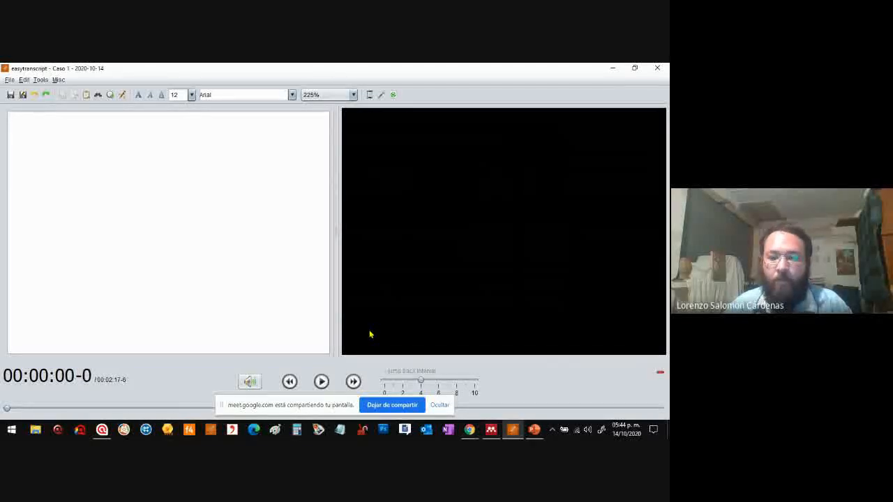
Step: Lower the video's playback volume to about 55 and close the audio settings
{"action": "left_click", "coordinate": [250, 381]}
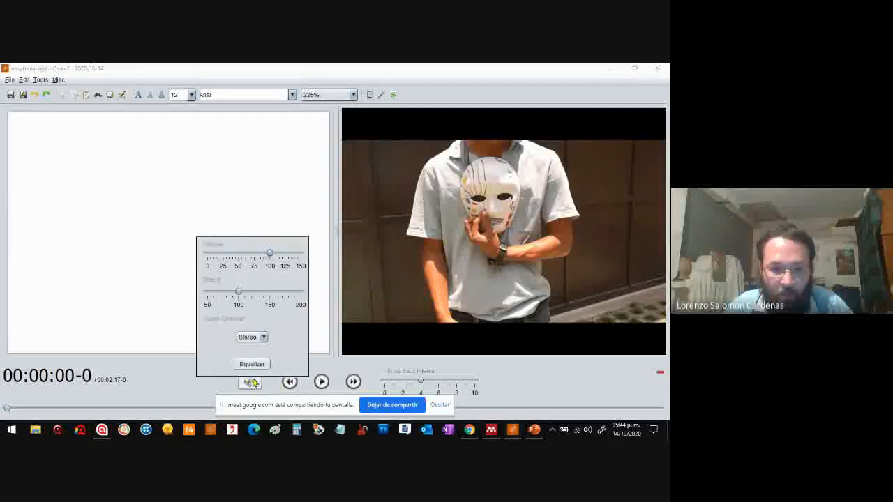
{"action": "left_click_drag", "start_coordinate": [270, 256], "coordinate": [240, 255]}
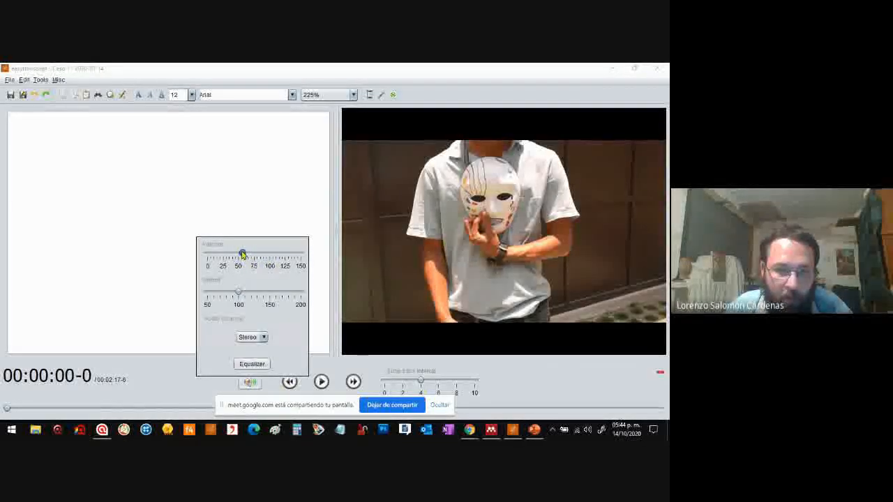
{"action": "left_click", "coordinate": [249, 206]}
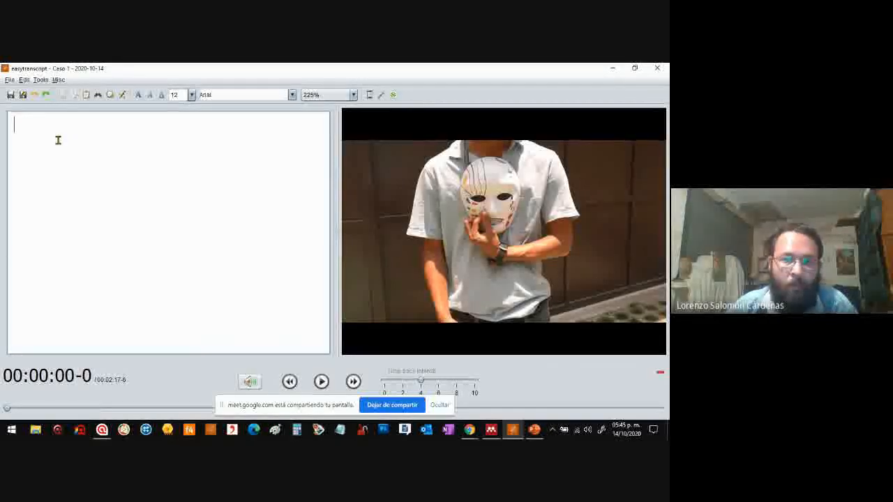
Step: Widen the transcript writing area beside the video and save the transcript
{"action": "left_click_drag", "start_coordinate": [337, 174], "coordinate": [365, 178]}
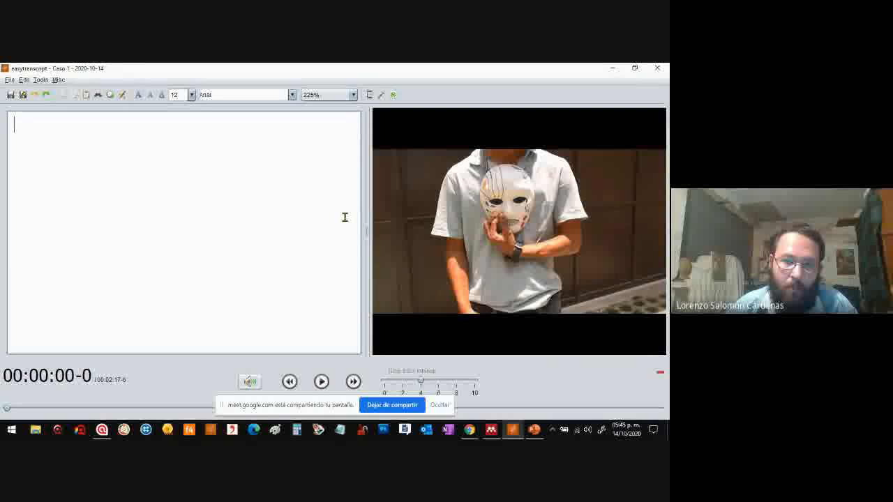
{"action": "left_click", "coordinate": [9, 96]}
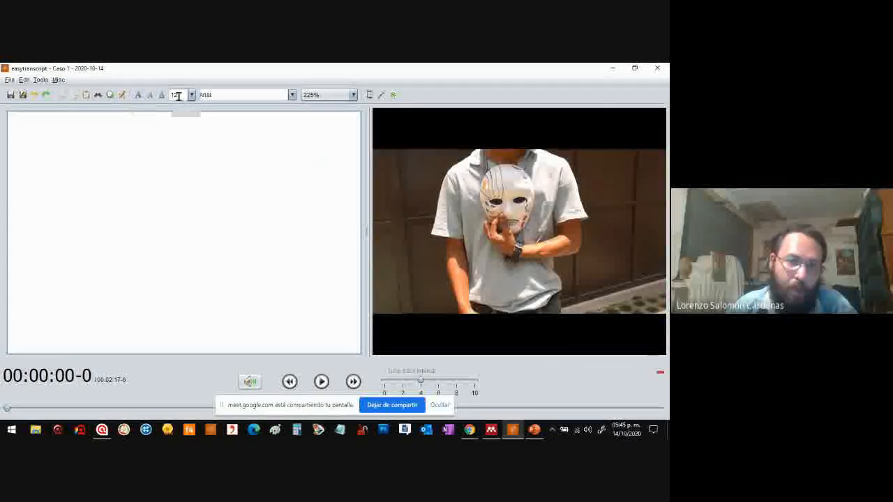
Step: Set the zoom of the transcript text to 200%
{"action": "left_click", "coordinate": [354, 95]}
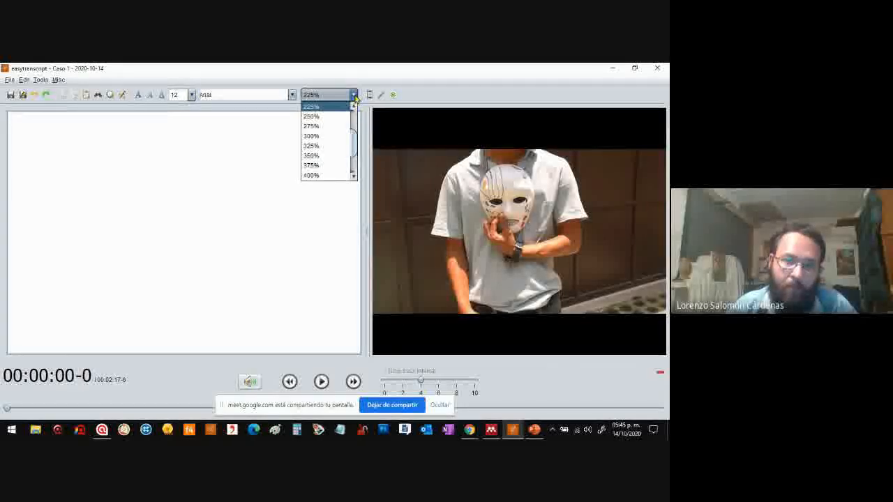
{"action": "scroll", "coordinate": [356, 123], "scroll_direction": "up", "scroll_amount": 3}
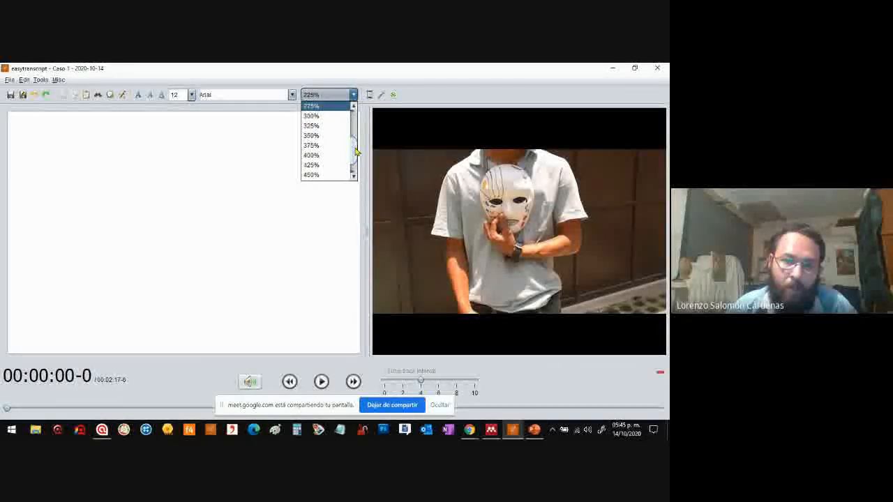
{"action": "left_click", "coordinate": [341, 135]}
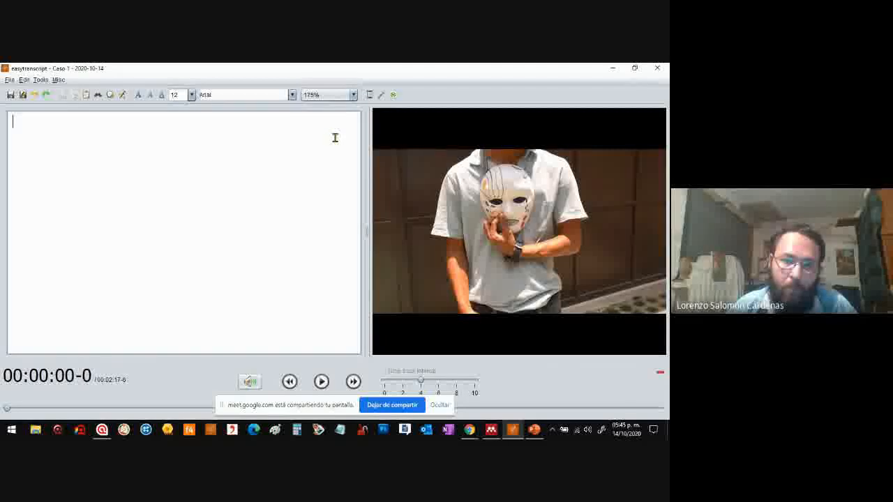
{"action": "left_click", "coordinate": [353, 95]}
{"action": "left_click", "coordinate": [333, 144]}
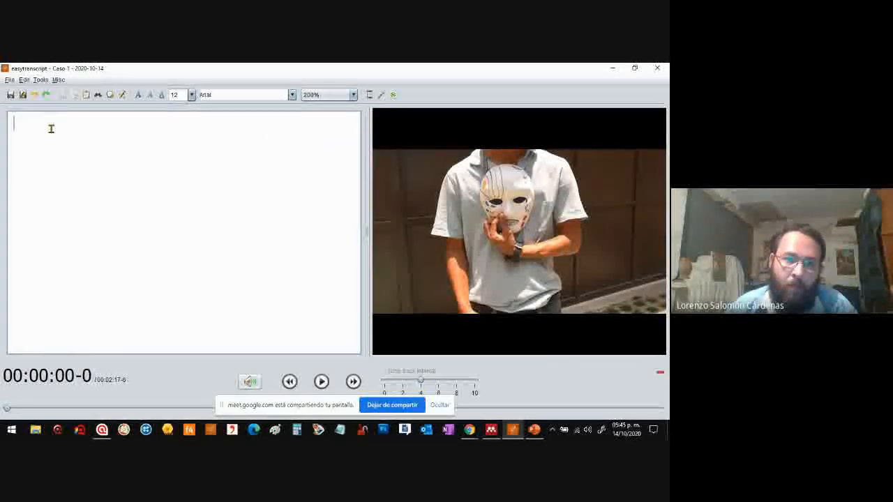
Step: Hide the screen-sharing notice, and scrub the video forward to about 13 seconds and back to its start
{"action": "left_click", "coordinate": [440, 405]}
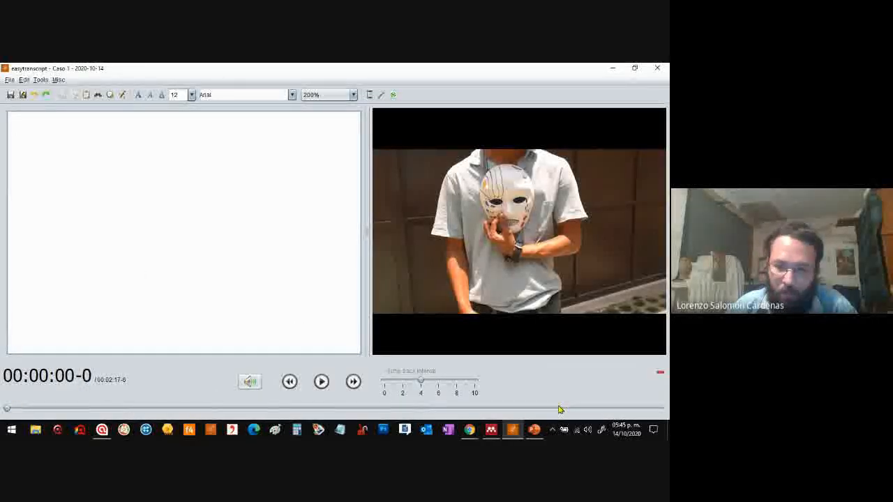
{"action": "left_click", "coordinate": [144, 409]}
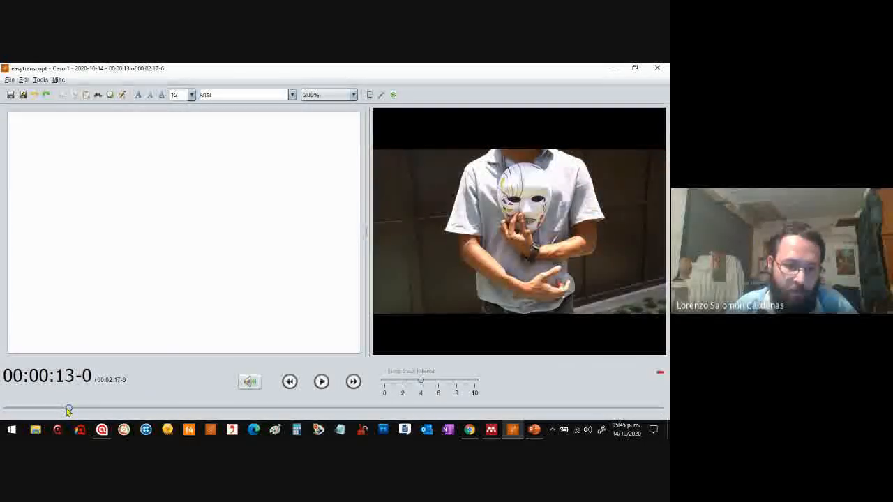
{"action": "left_click_drag", "start_coordinate": [68, 408], "coordinate": [6, 409]}
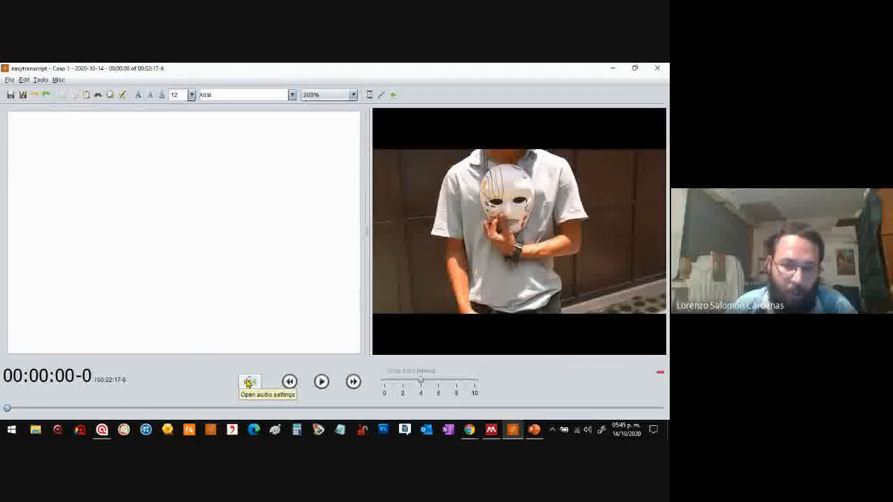
Step: Set the video's volume to about 75 and its playback speed to about 90, and close the audio settings
{"action": "left_click", "coordinate": [249, 382]}
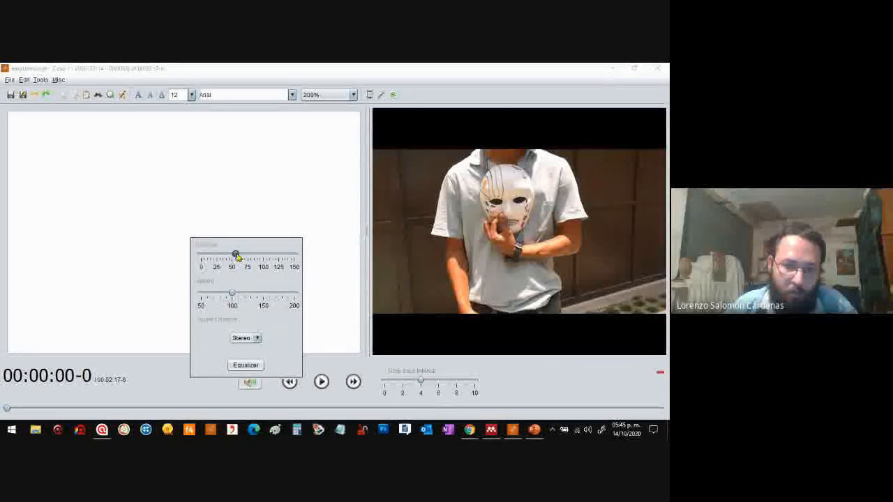
{"action": "left_click_drag", "start_coordinate": [236, 254], "coordinate": [294, 254]}
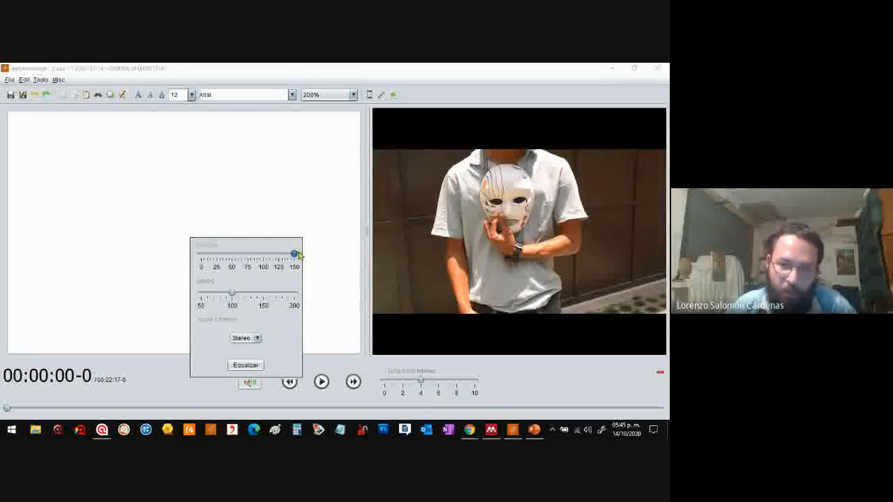
{"action": "left_click_drag", "start_coordinate": [296, 255], "coordinate": [248, 256]}
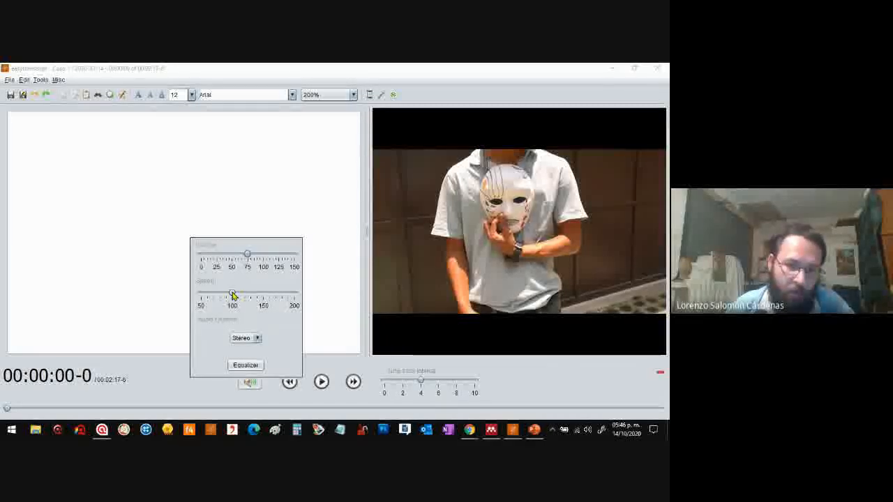
{"action": "left_click_drag", "start_coordinate": [226, 295], "coordinate": [227, 295]}
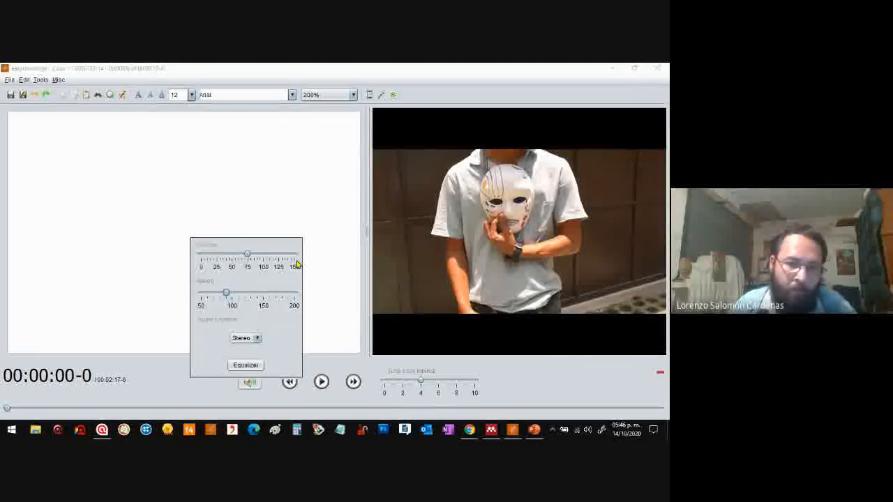
{"action": "left_click", "coordinate": [170, 268]}
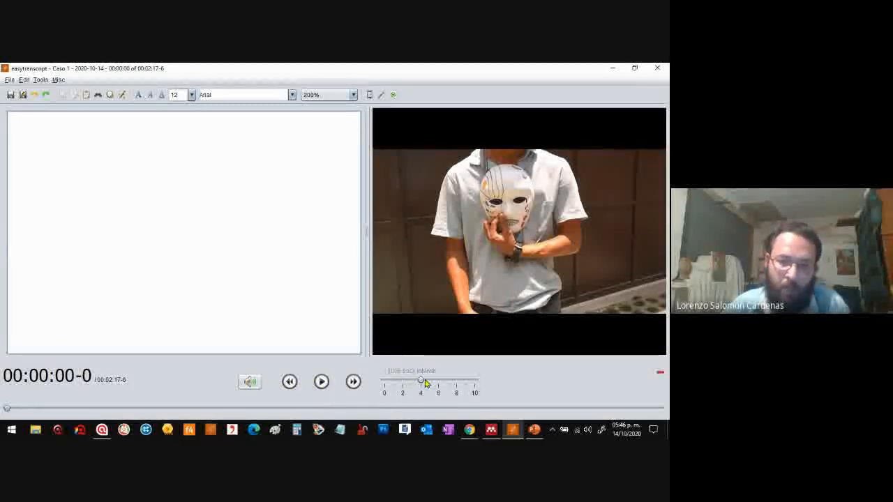
Step: Set the jump-back interval to 3 and play the opening of the video, pausing it at about 7 seconds
{"action": "left_click_drag", "start_coordinate": [420, 381], "coordinate": [412, 381]}
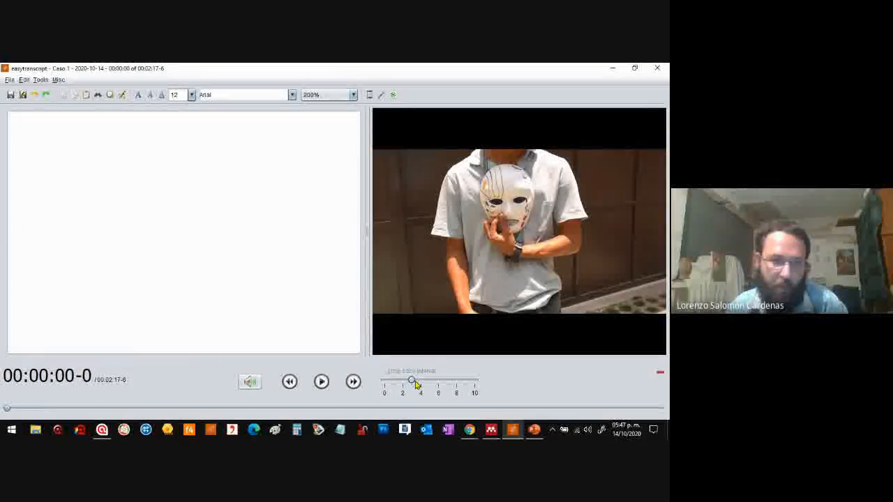
{"action": "left_click", "coordinate": [109, 155]}
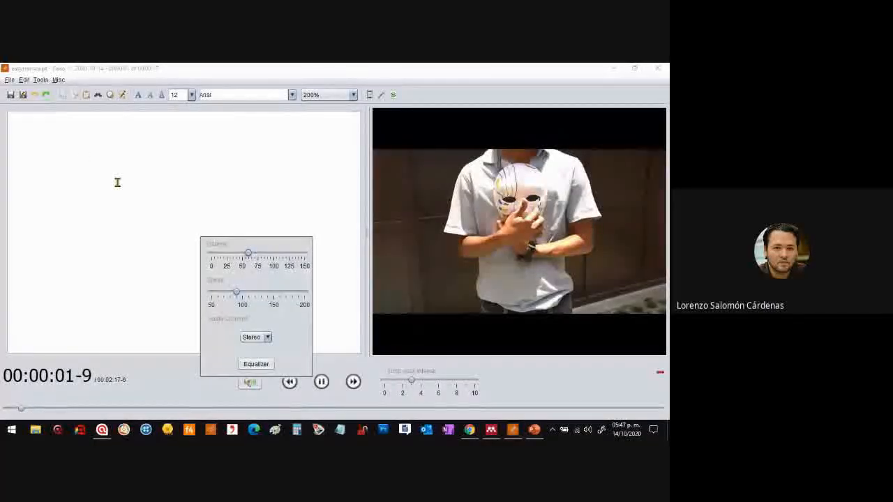
{"action": "left_click", "coordinate": [67, 132]}
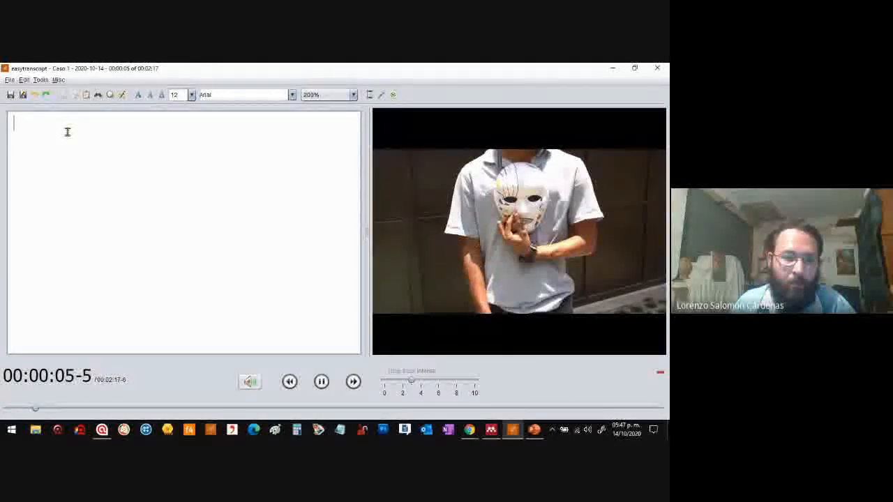
{"action": "key", "text": "F4"}
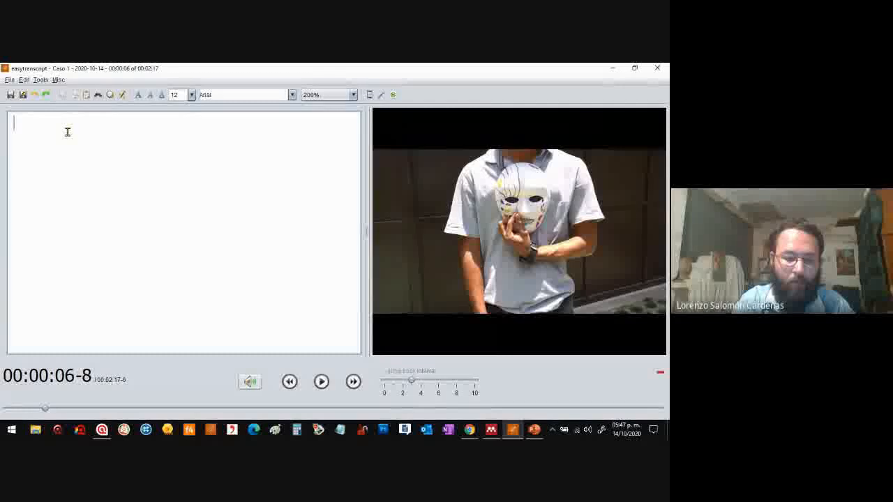
Step: Transcribe the opening speech as "Las lagrima que se muestran acá, de este lado, ((Señala dibujo de lagrimas en mascara 1))"
{"action": "type", "text": "Las lagrima que se muestran acá, d"}
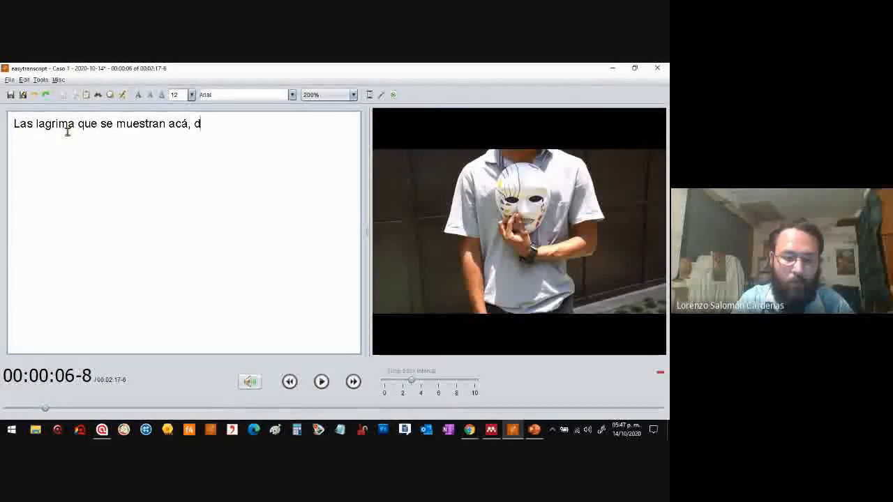
{"action": "type", "text": "e este lado, (("}
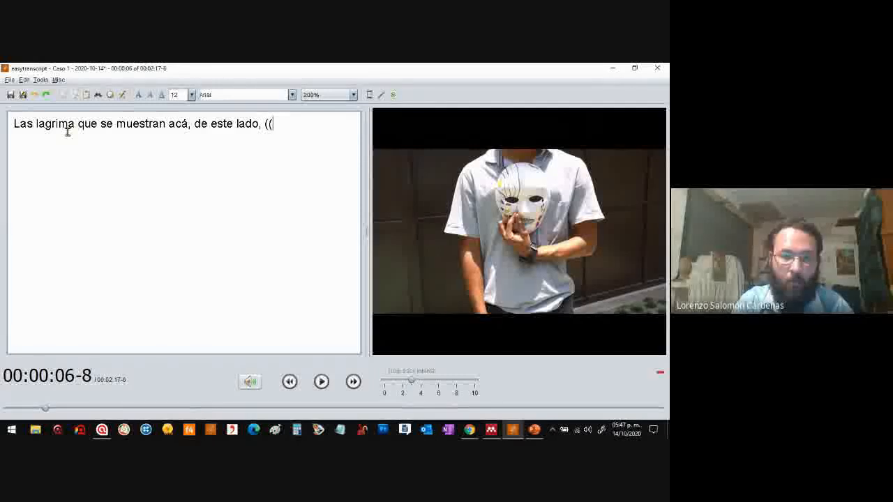
{"action": "type", "text": "Señala"}
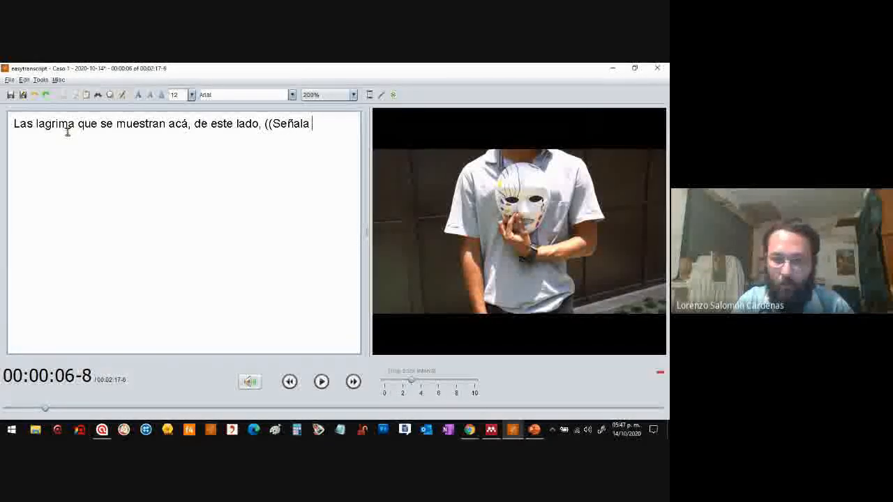
{"action": "type", "text": "dibujo de lagrimas en "}
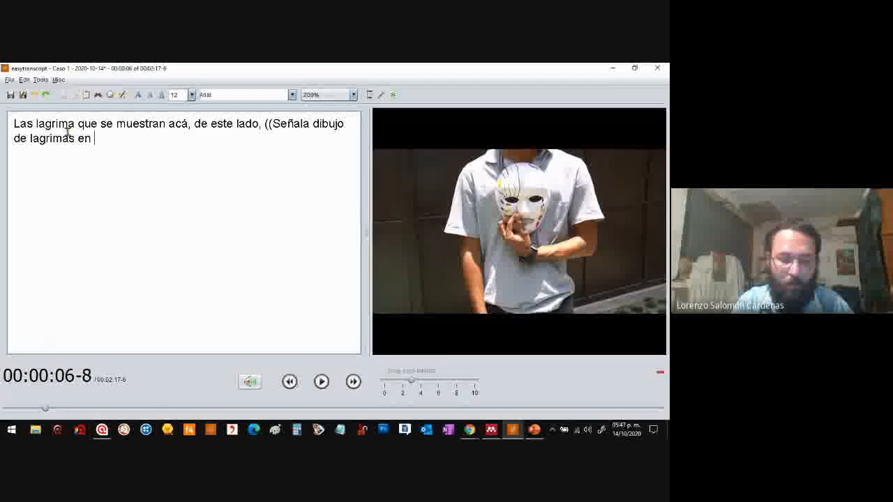
{"action": "type", "text": "mascara 1))="}
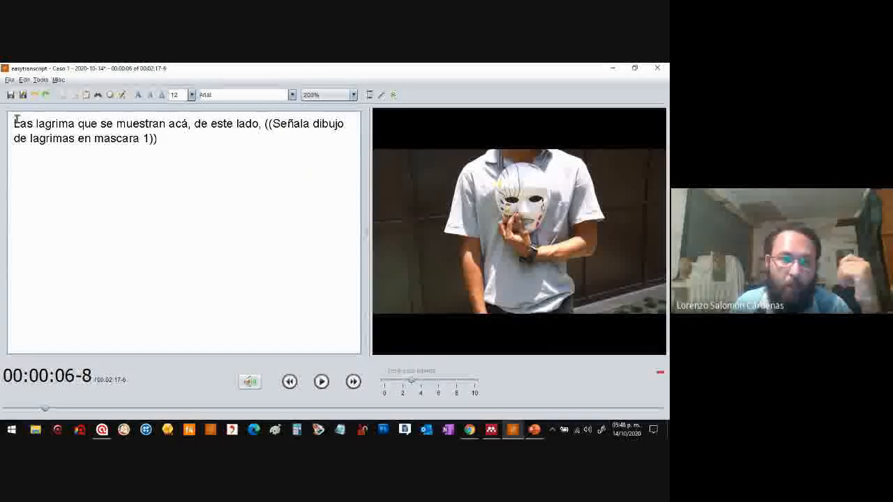
Step: Highlight the spoken phrase before the double-parenthesis note, and return the text cursor to the end of the transcript
{"action": "left_click_drag", "start_coordinate": [13, 123], "coordinate": [247, 125]}
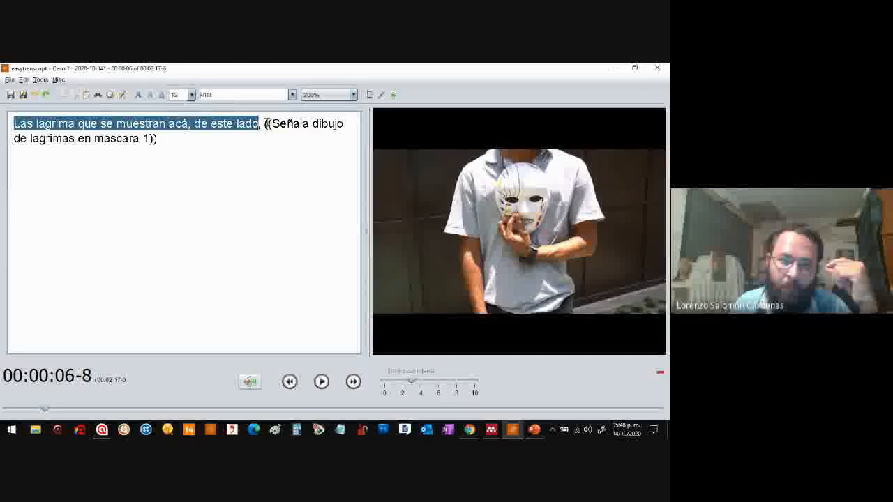
{"action": "left_click", "coordinate": [266, 122]}
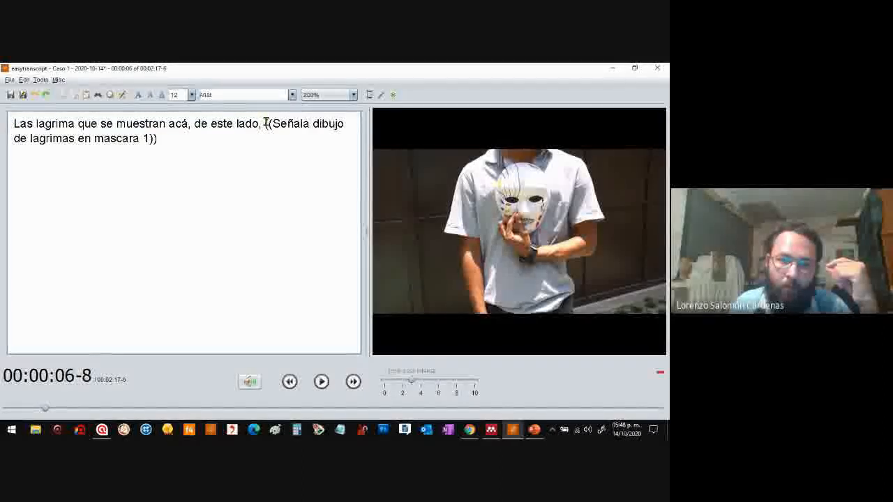
{"action": "left_click", "coordinate": [171, 139]}
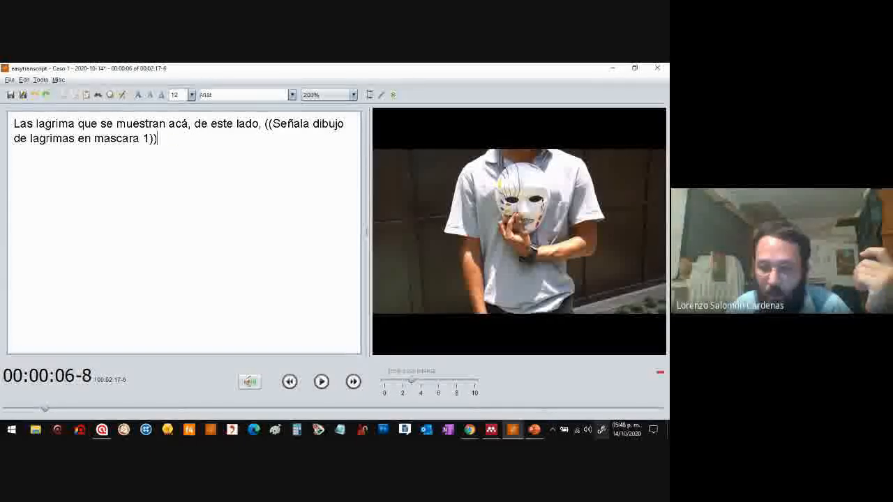
Step: Switch to the PowerPoint presentation and go to slide 51
{"action": "left_click", "coordinate": [540, 432]}
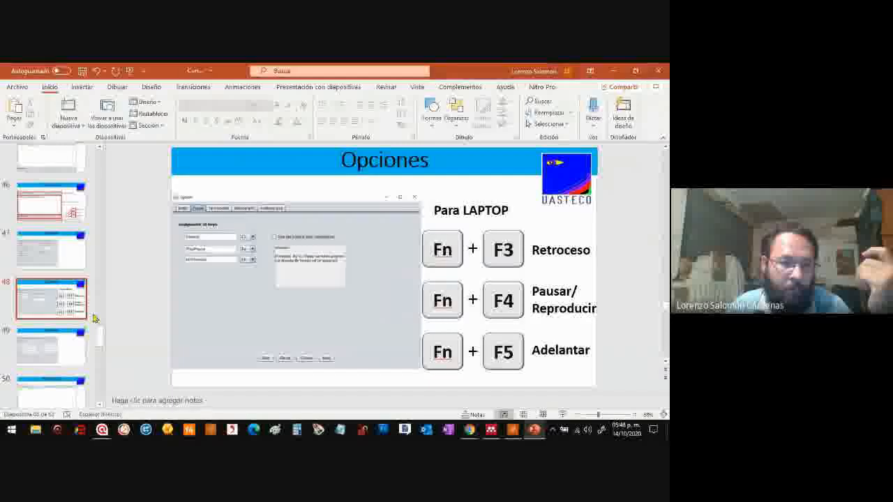
{"action": "mouse_move", "coordinate": [101, 338]}
{"action": "left_mouse_down"}
{"action": "mouse_move", "coordinate": [102, 272]}
{"action": "mouse_move", "coordinate": [96, 354]}
{"action": "left_mouse_up"}
{"action": "left_click", "coordinate": [48, 262]}
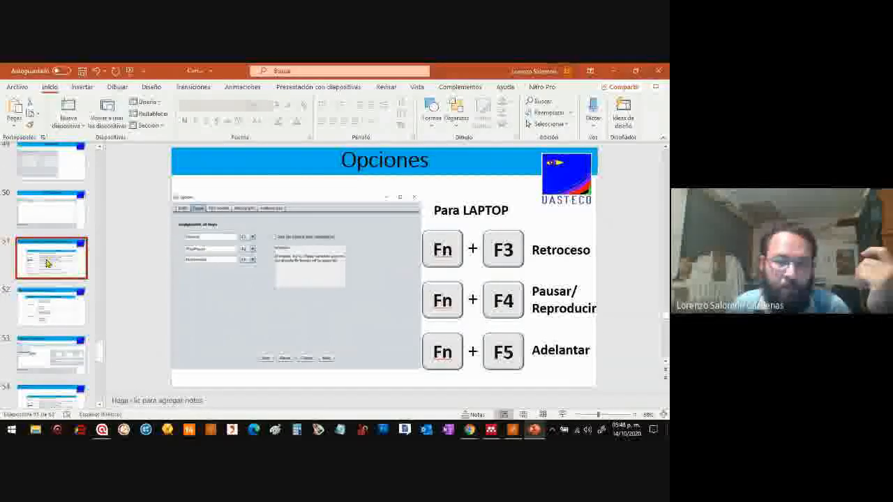
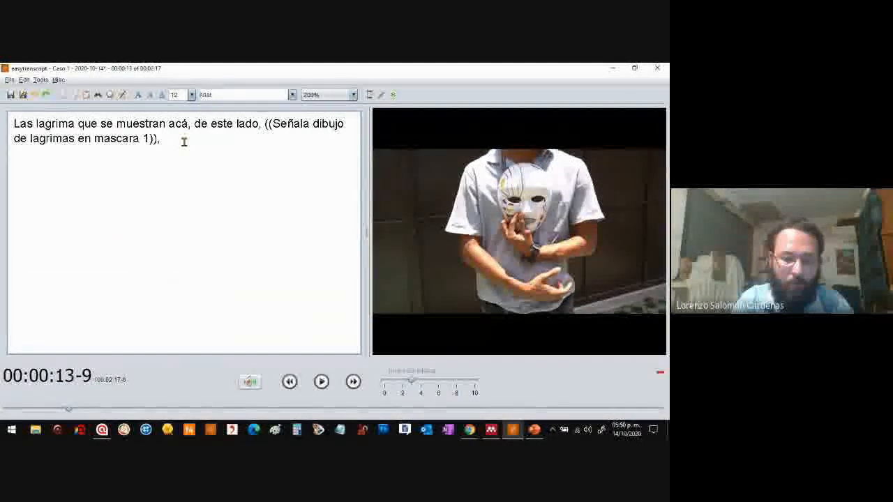
Step: Continue the transcript with "porque si yp regreso a Guatemala, mi vida corre demasiado peligo", replaying the video passage while transcribing
{"action": "type", "text": "porque si yp regre"}
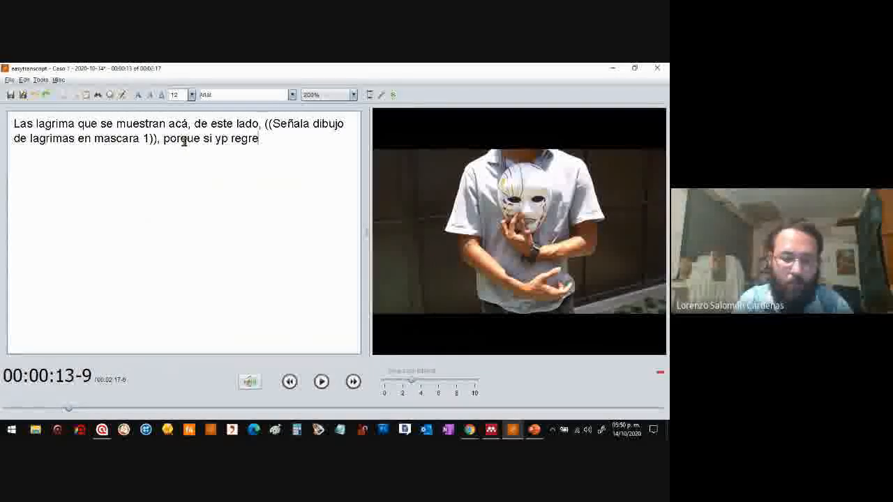
{"action": "type", "text": "so a Guatemala, mi vida corre"}
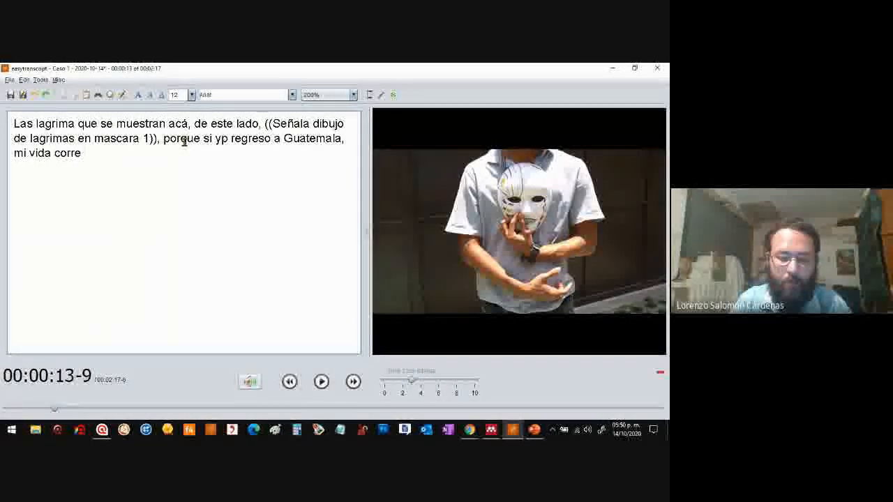
{"action": "key", "text": "F4"}
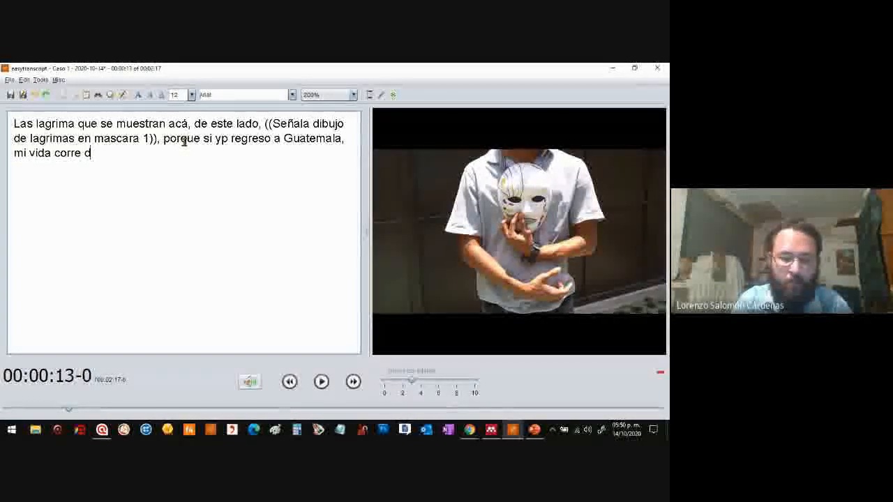
{"action": "type", "text": "eligo"}
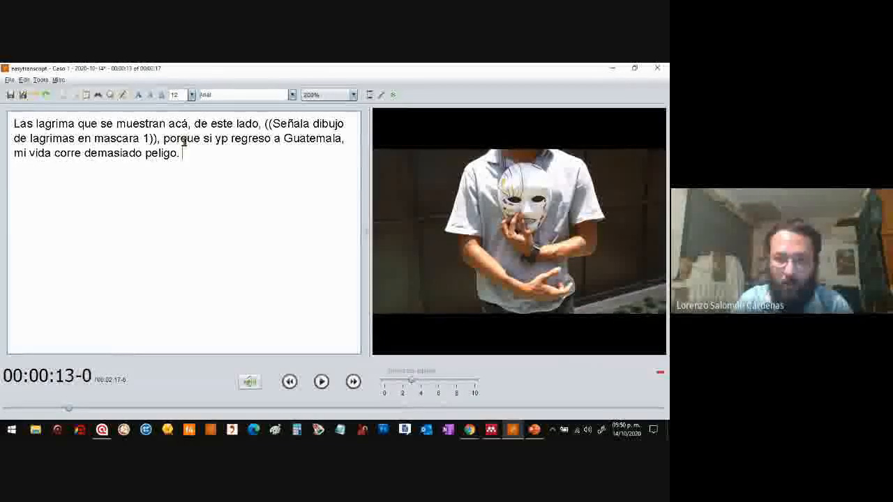
Step: End the sentence with a period and add the double-parenthesis voice note "((agudiza vo))" after it
{"action": "type", "text": ". (("}
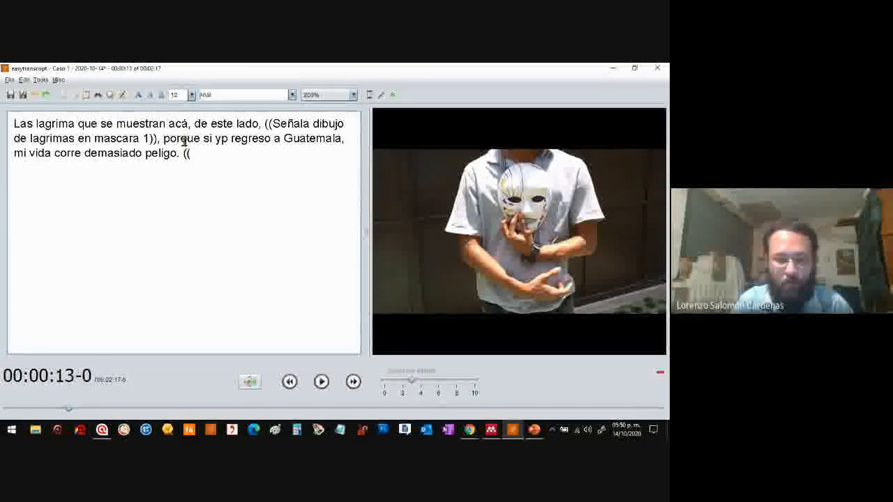
{"action": "type", "text": "señala"}
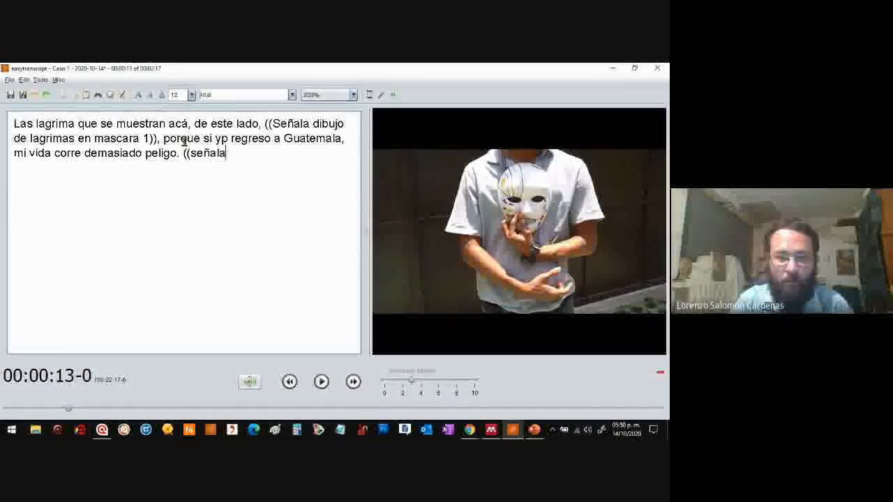
{"action": "key", "text": "BackSpace"}
{"action": "key", "text": "BackSpace"}
{"action": "key", "text": "BackSpace"}
{"action": "key", "text": "BackSpace"}
{"action": "key", "text": "BackSpace"}
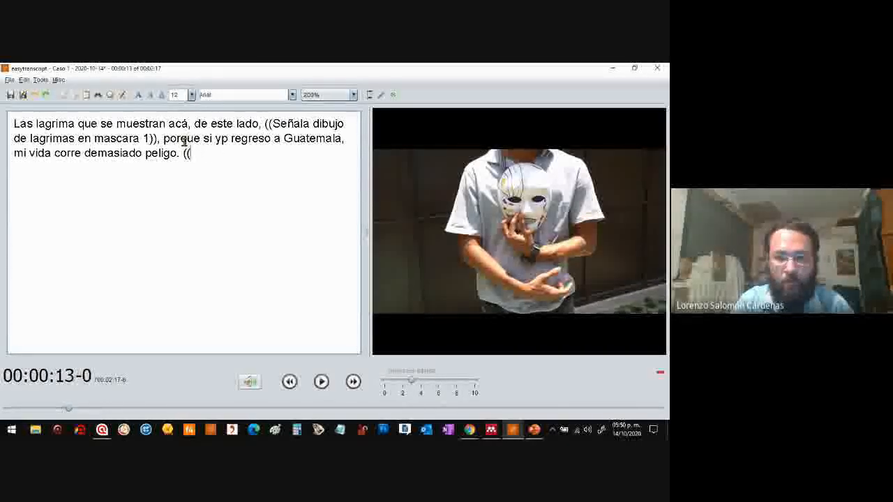
{"action": "type", "text": "agudiza vo))"}
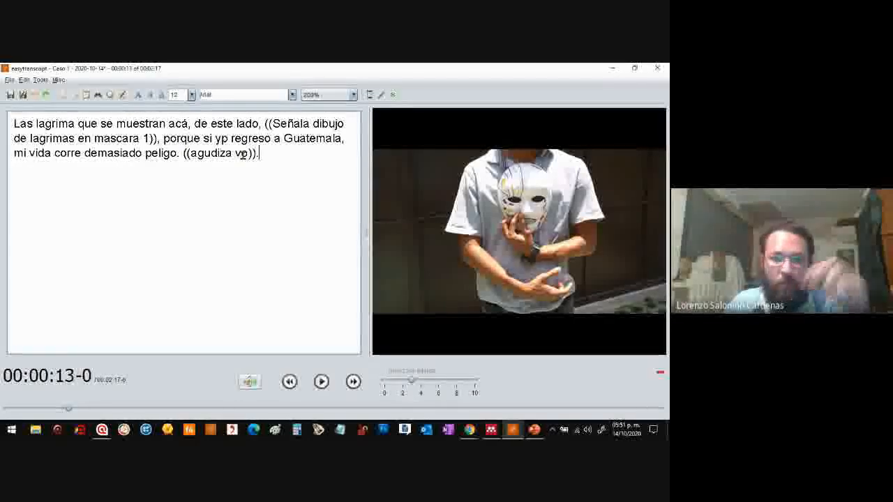
Step: Complete the transcribed sentence as "peligor. ((agudiza voz))." with the 00:00:13-0 timestamp after it, and play the following video passage
{"action": "type", "text": "."}
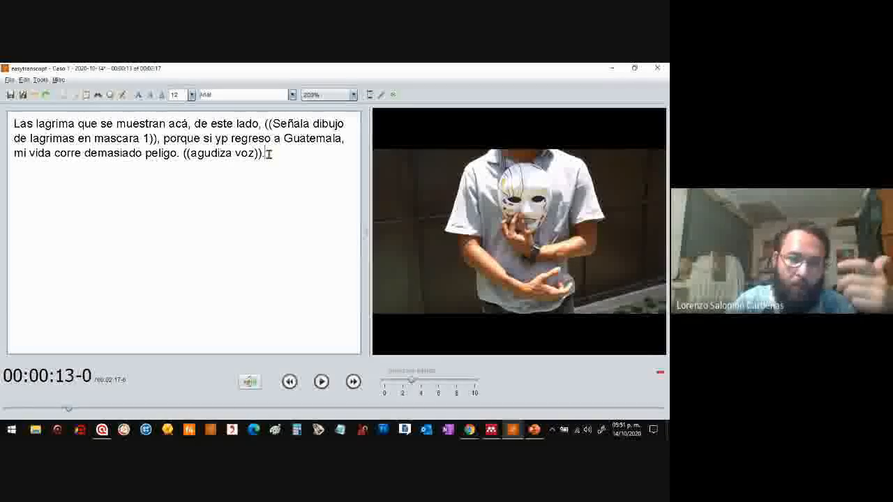
{"action": "key", "text": "Return"}
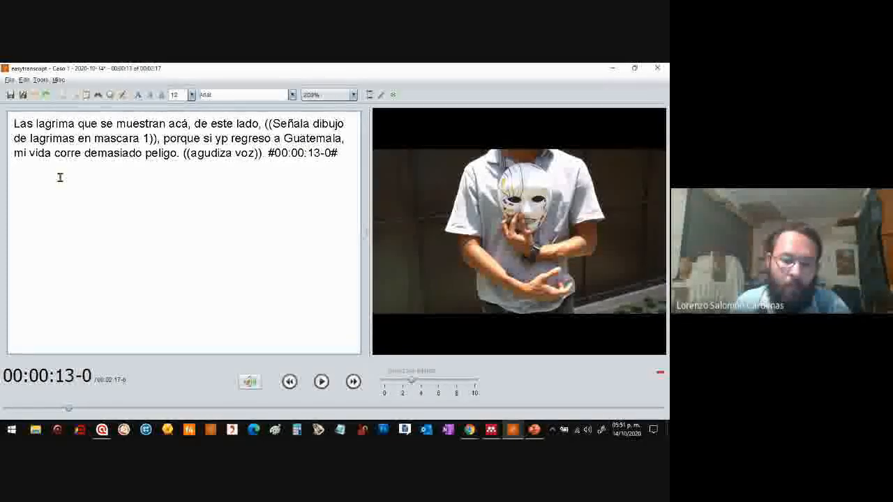
{"action": "key", "text": "F4"}
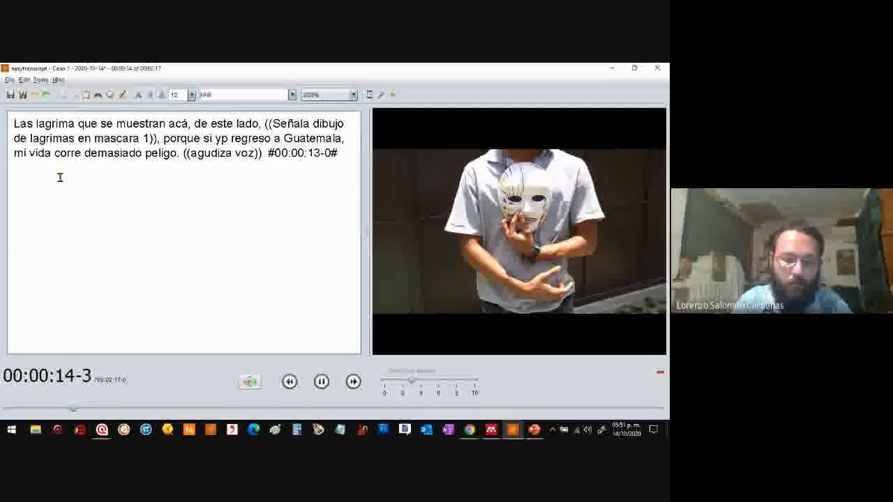
{"action": "type", "text": "r"}
Step: Add the paragraph "entonces si yo regreso, van a ser lagrimas de sangre" with the 00:00:18-1 timestamp, and briefly replay the passage
{"action": "key", "text": "Return"}
{"action": "key", "text": "Return"}
{"action": "type", "text": "entonces si yo reg"}
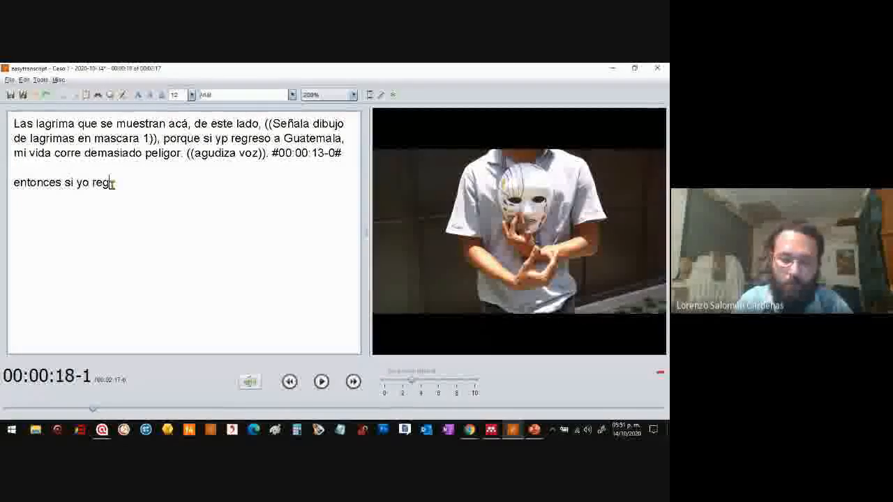
{"action": "type", "text": "reso, van "}
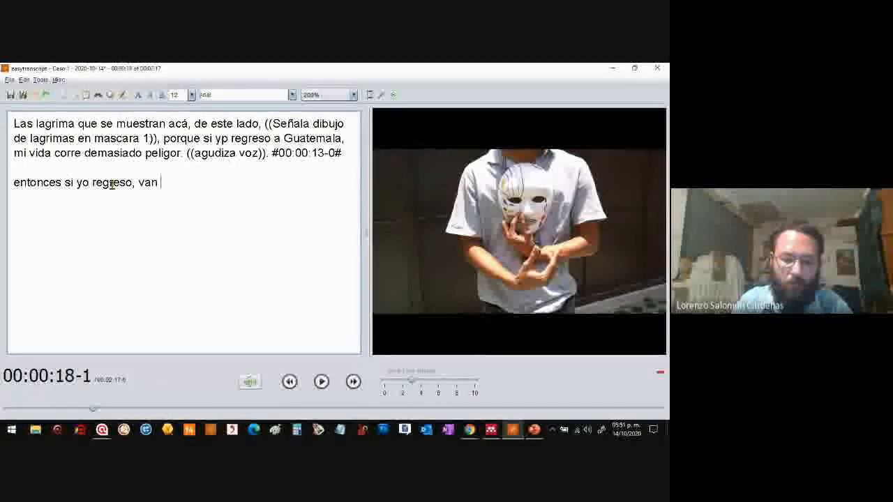
{"action": "type", "text": "a ser lagrimas de sangre"}
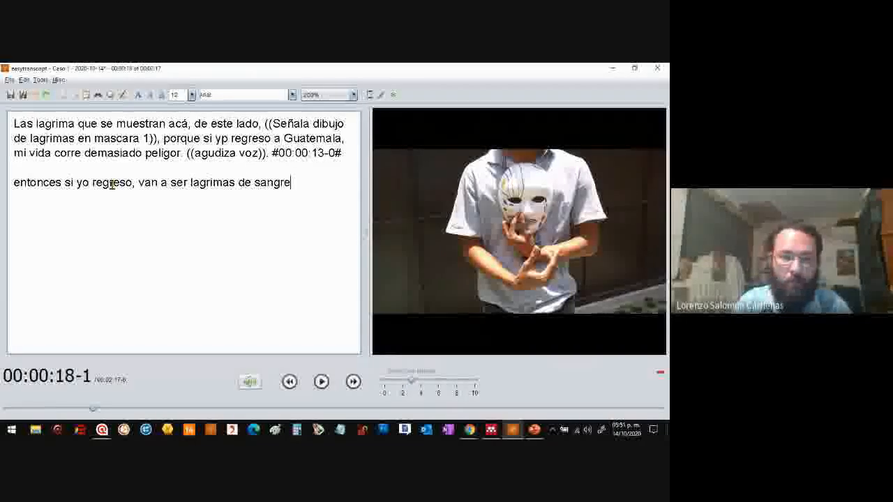
{"action": "key", "text": "Return"}
{"action": "key", "text": "Return"}
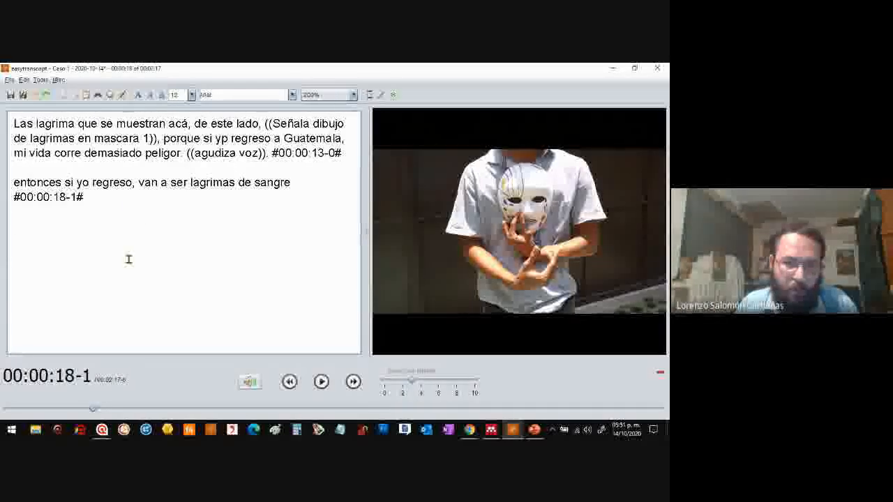
{"action": "left_click", "coordinate": [321, 381]}
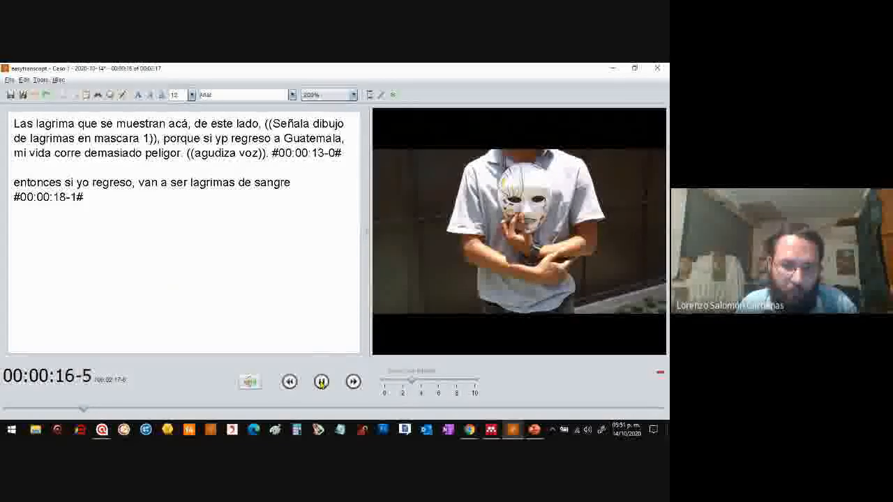
{"action": "left_click", "coordinate": [320, 382]}
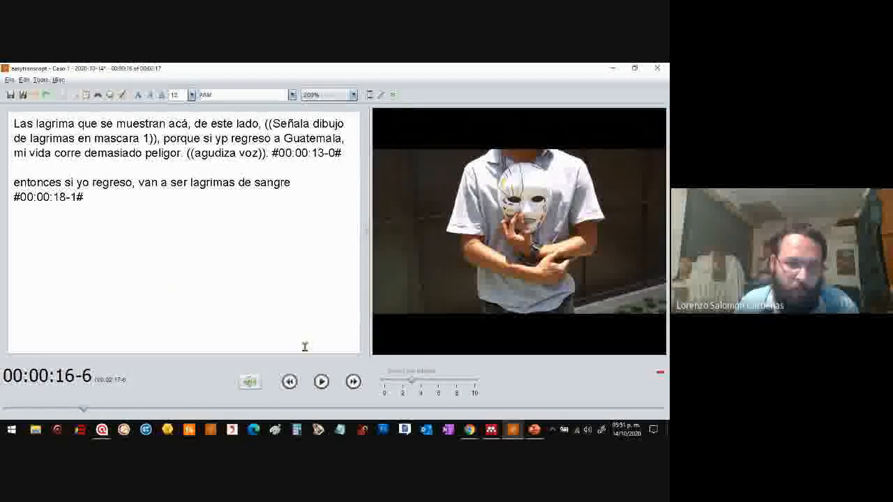
Step: Add the speaker labels "Entrevistador:" and "Entrevistado:" on separate lines below the last timestamp, with an empty line between them
{"action": "left_click", "coordinate": [95, 196]}
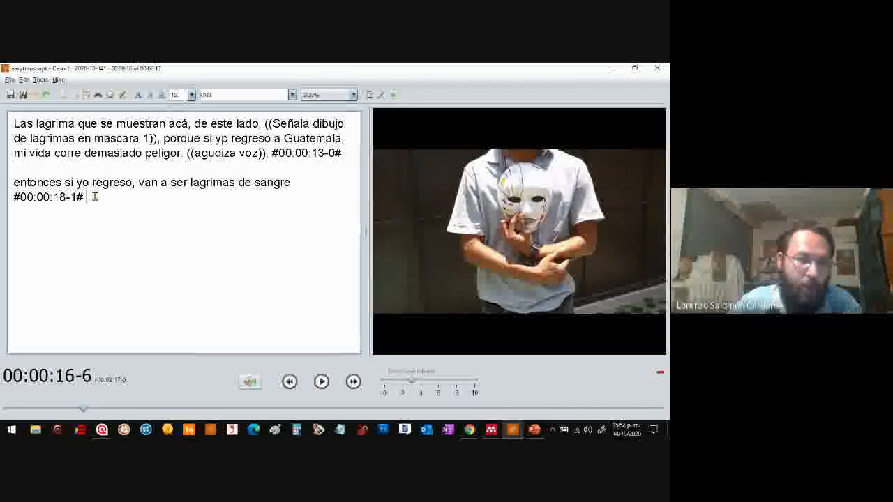
{"action": "key", "text": "Return"}
{"action": "key", "text": "Return"}
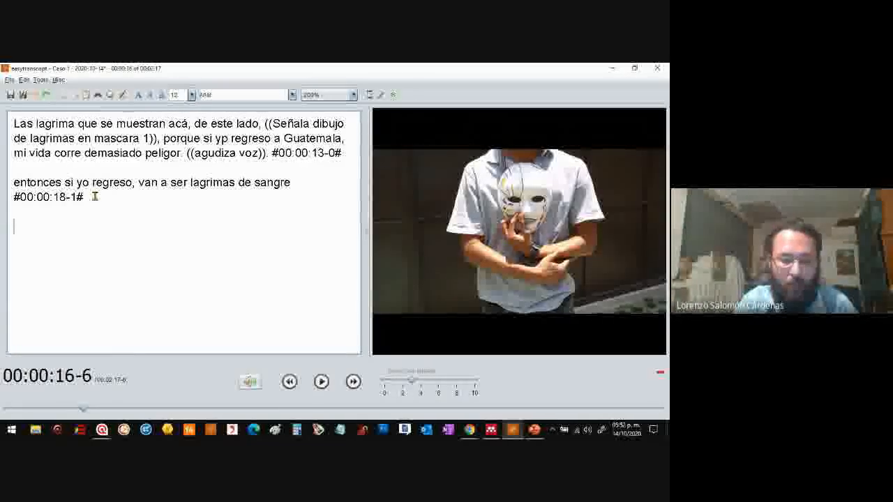
{"action": "type", "text": "Entrevistador"}
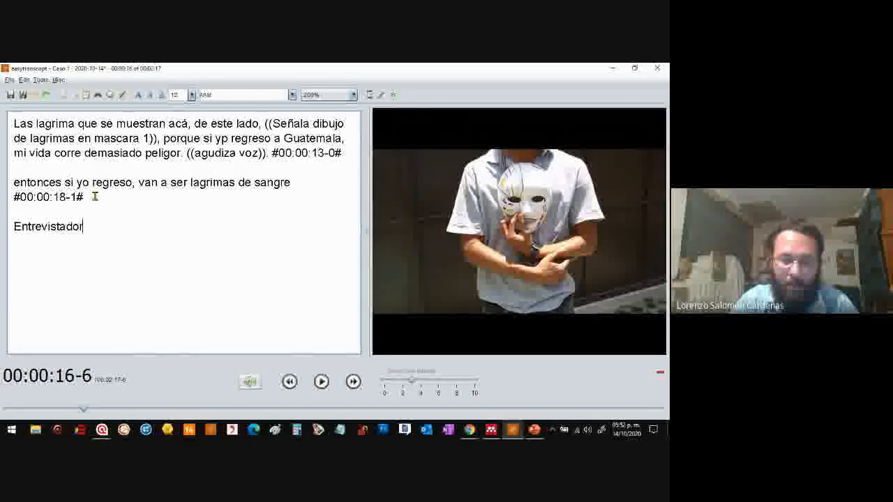
{"action": "type", "text": ":  "}
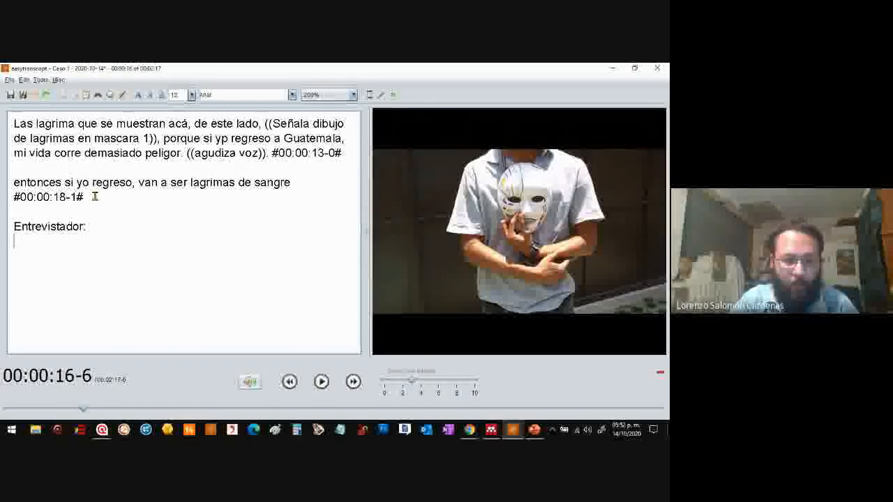
{"action": "type", "text": "Entrevist"}
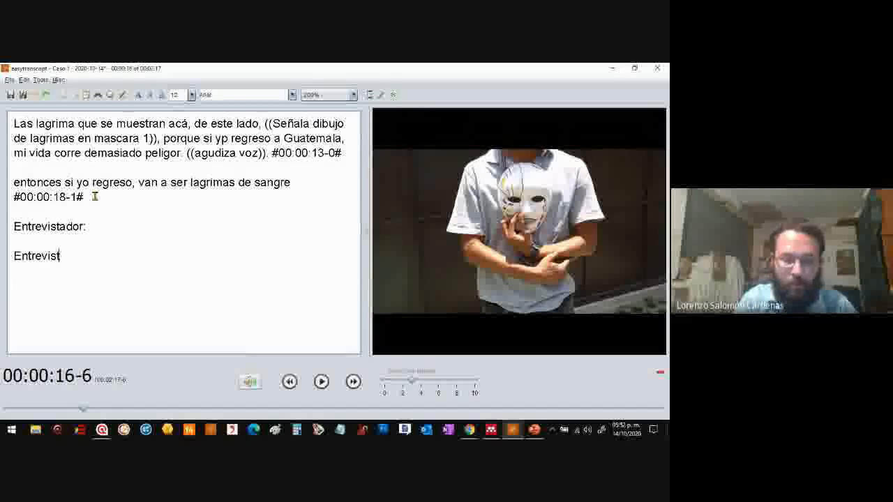
{"action": "type", "text": "ado:"}
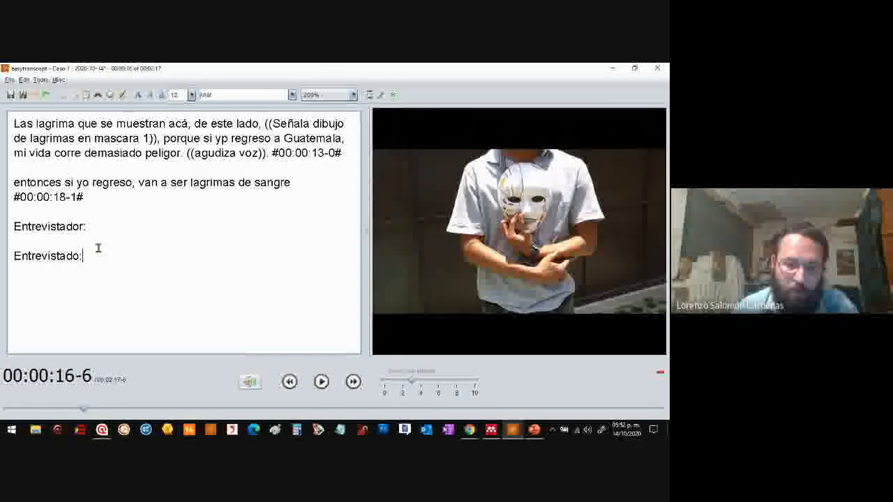
Step: Delete both speaker labels below the last timestamp
{"action": "left_click", "coordinate": [96, 224]}
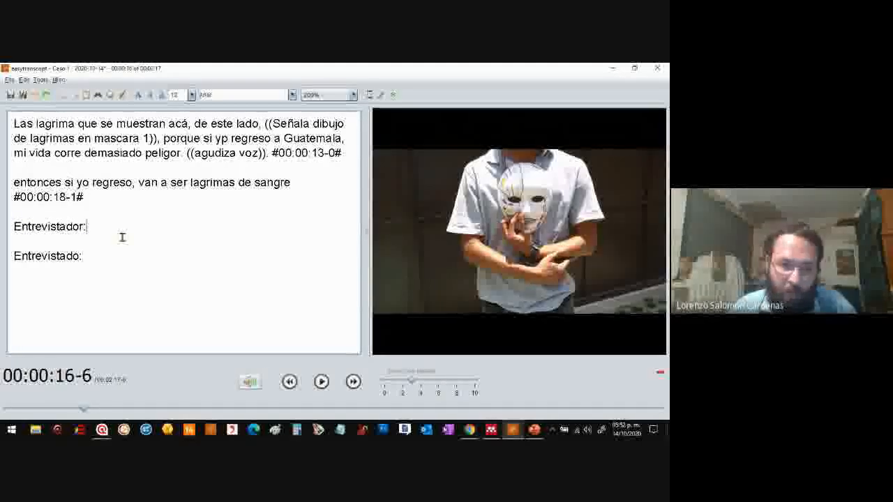
{"action": "left_click", "coordinate": [90, 256]}
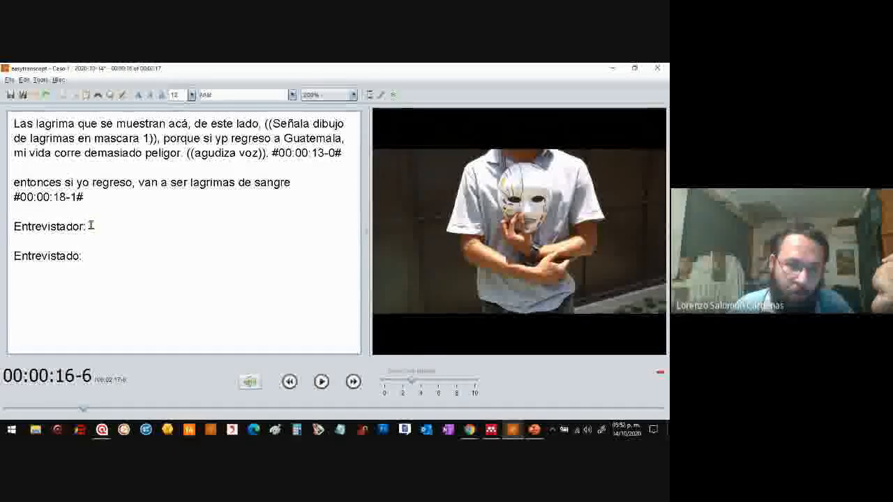
{"action": "left_click_drag", "start_coordinate": [90, 249], "coordinate": [12, 219]}
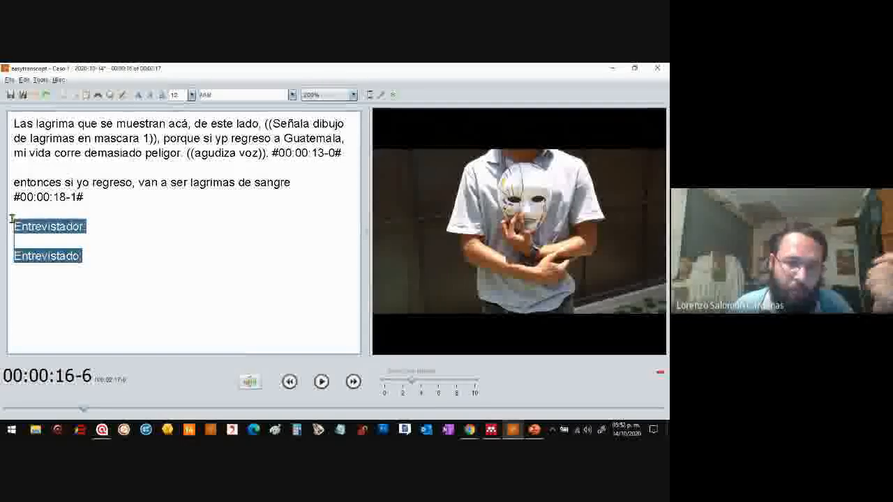
{"action": "key", "text": "BackSpace"}
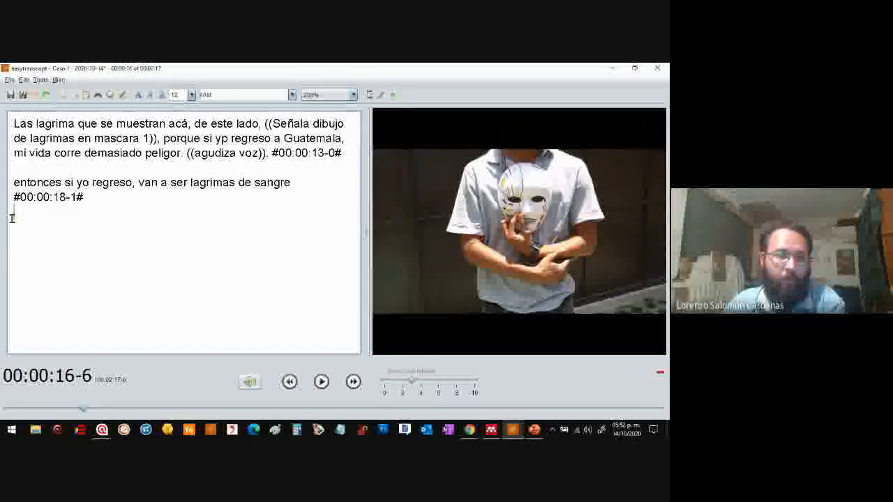
Step: Save the transcript, and export a duplicate to Documentos as the Rich Text Document "Caso 1 - 2020-10-14"
{"action": "left_click", "coordinate": [10, 94]}
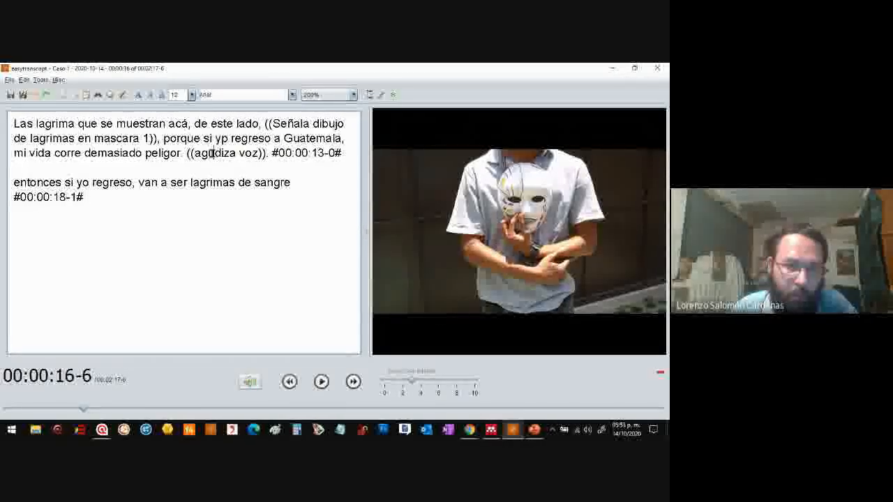
{"action": "left_click", "coordinate": [142, 138]}
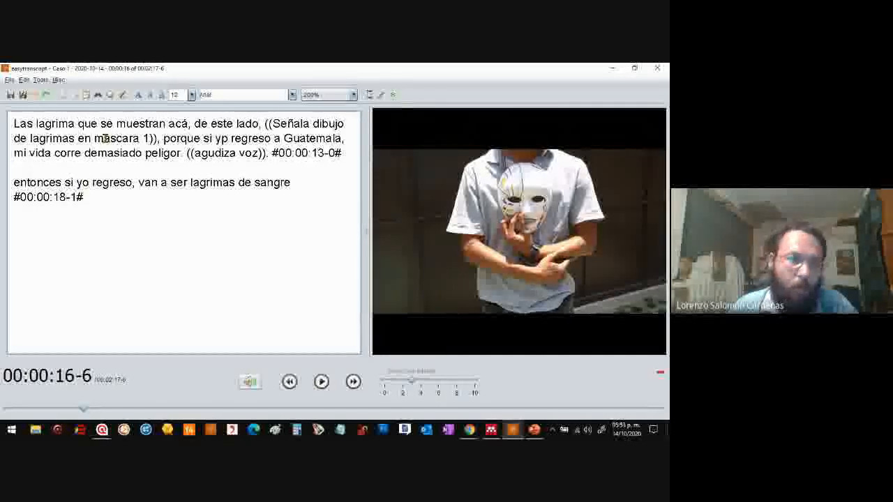
{"action": "left_click", "coordinate": [9, 79]}
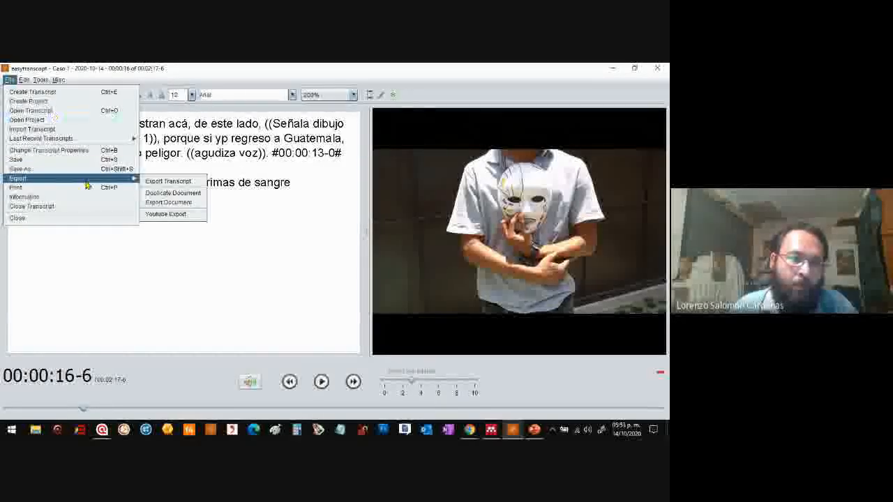
{"action": "mouse_move", "coordinate": [7, 81]}
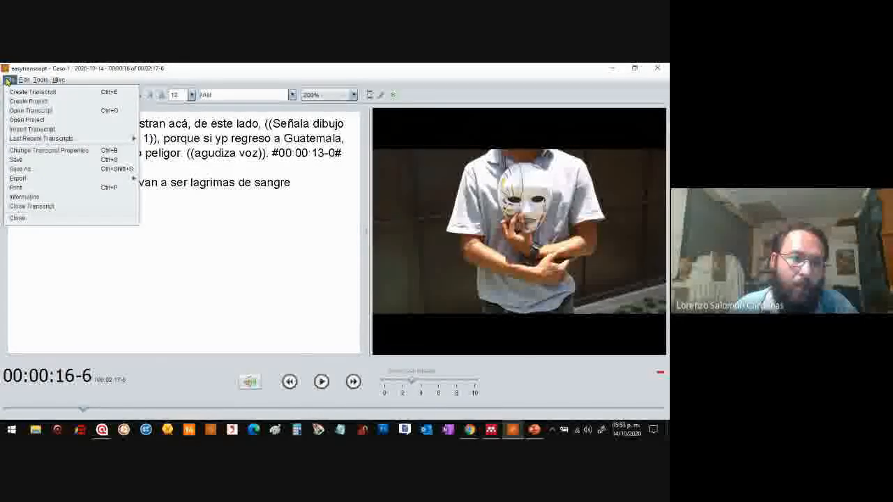
{"action": "mouse_move", "coordinate": [48, 179]}
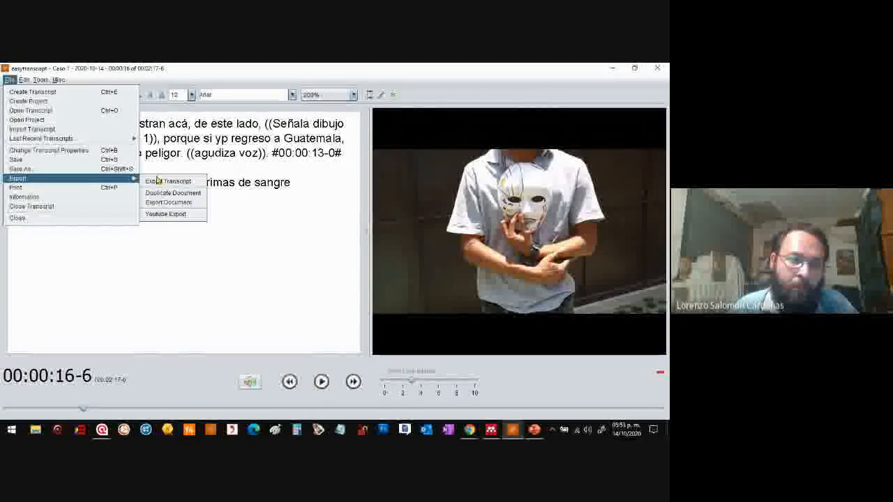
{"action": "left_click", "coordinate": [201, 193]}
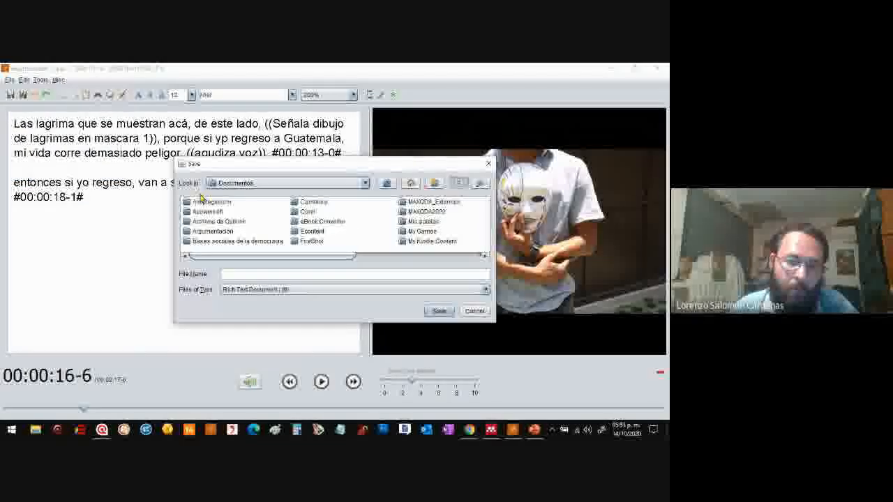
{"action": "left_click", "coordinate": [250, 275]}
{"action": "type", "text": "C"}
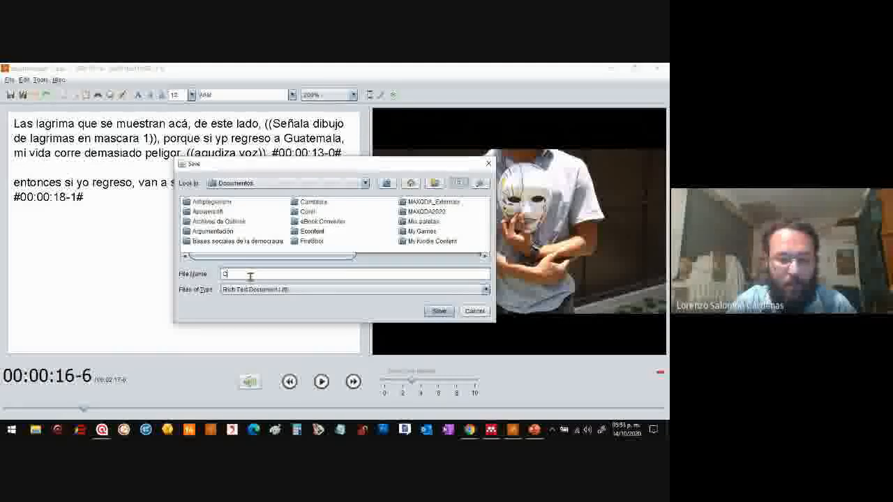
{"action": "type", "text": "aso 1"}
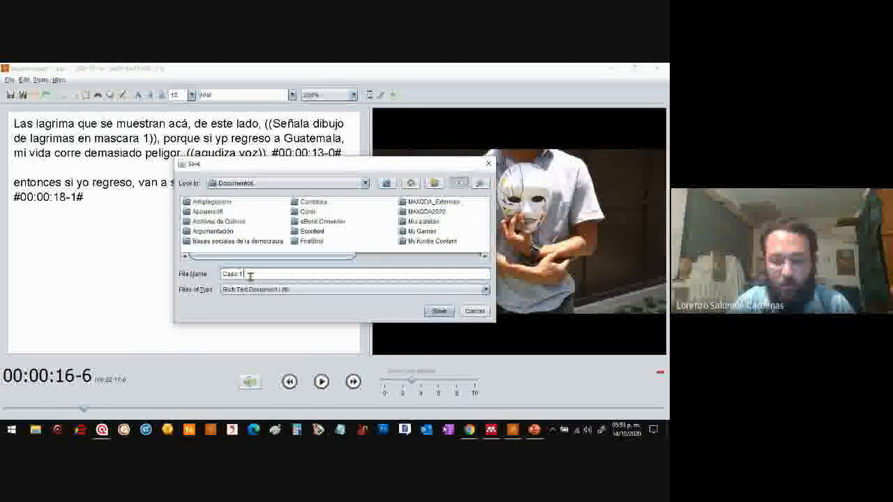
{"action": "type", "text": " - 2020-10-14"}
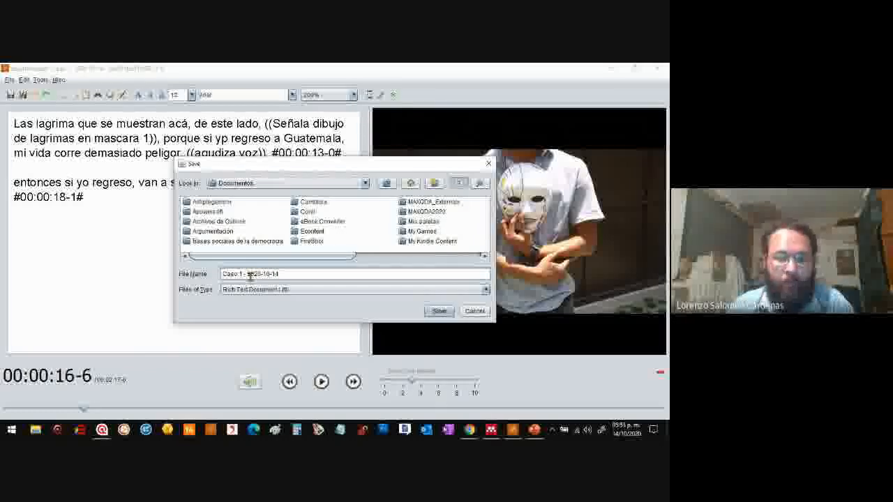
{"action": "left_click", "coordinate": [438, 311]}
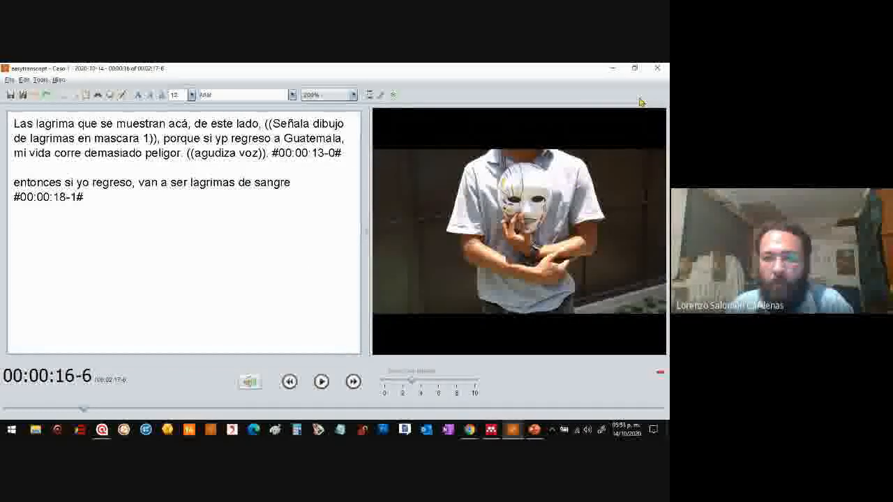
Step: Close easytranscript, switch to the ATLAS.ti project and select video document D 5 in the document manager
{"action": "left_click", "coordinate": [658, 70]}
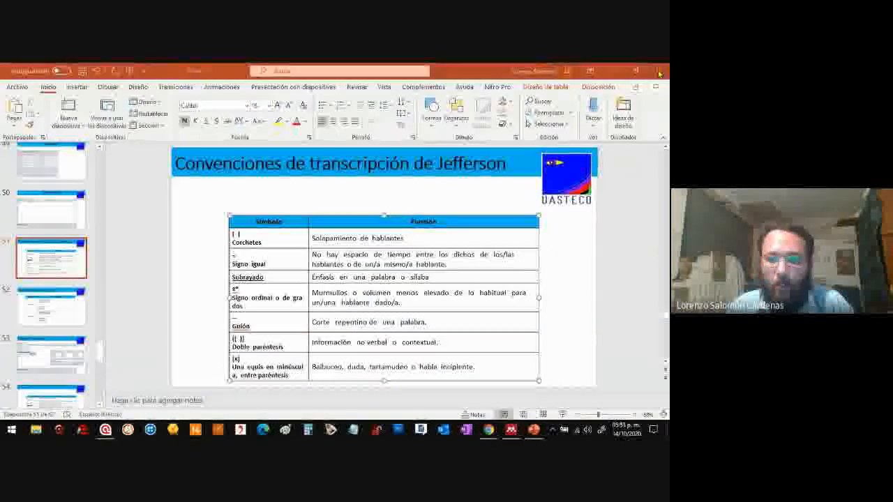
{"action": "key", "text": "alt+Tab"}
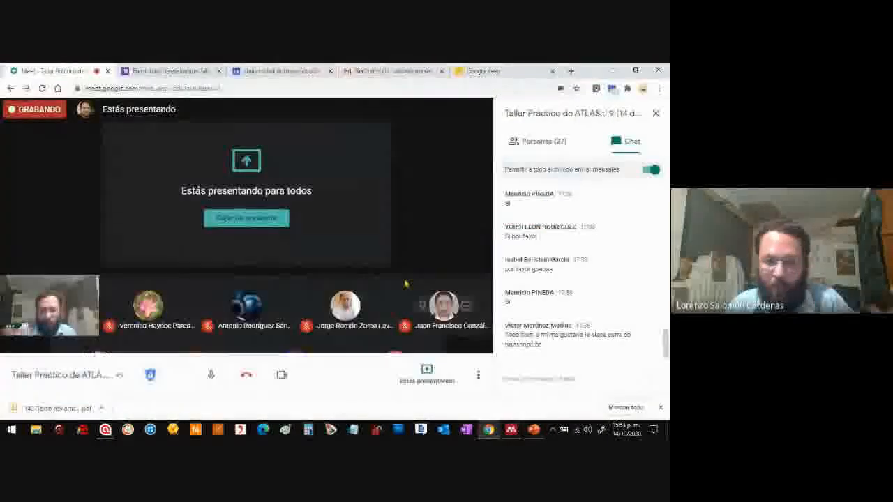
{"action": "left_click", "coordinate": [82, 428]}
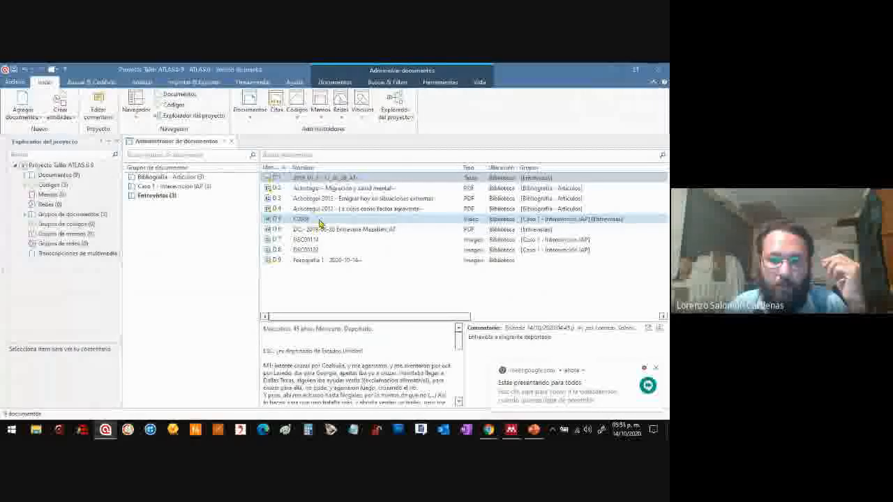
{"action": "left_click", "coordinate": [319, 222]}
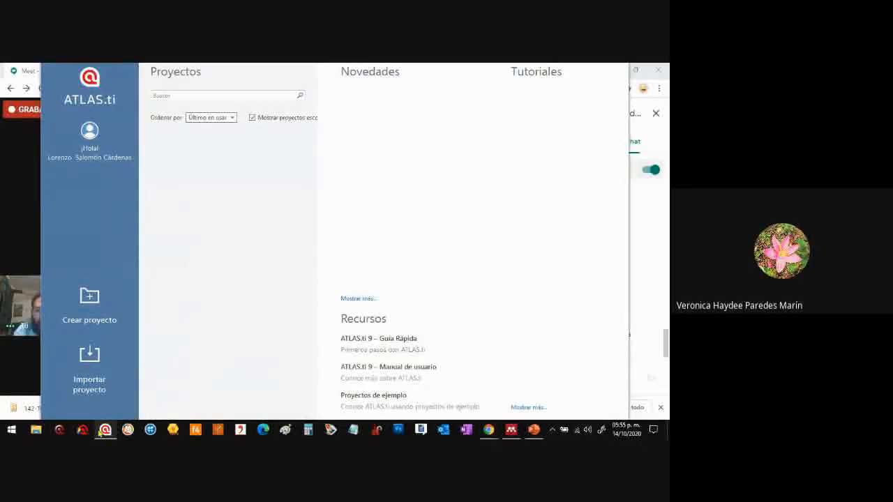
Step: Maximize the ATLAS.ti start window and open the project Proyecto_AT_8
{"action": "mouse_move", "coordinate": [105, 429]}
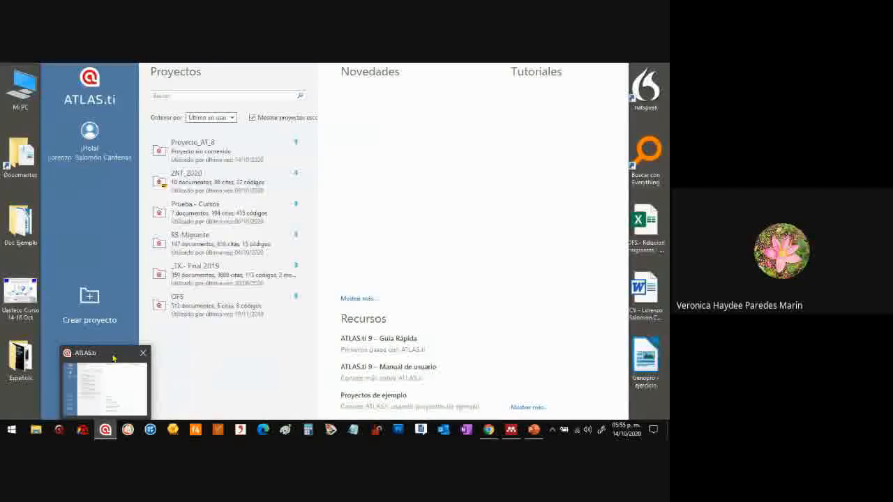
{"action": "right_click", "coordinate": [115, 358]}
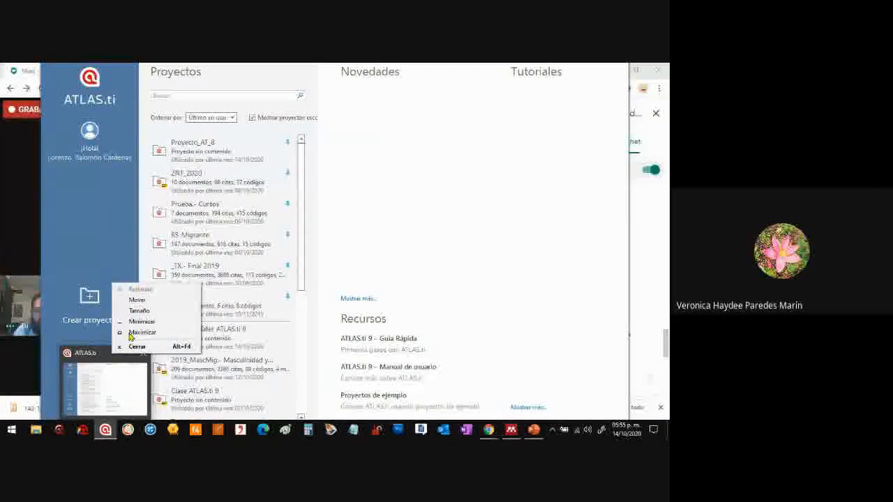
{"action": "left_click", "coordinate": [134, 333]}
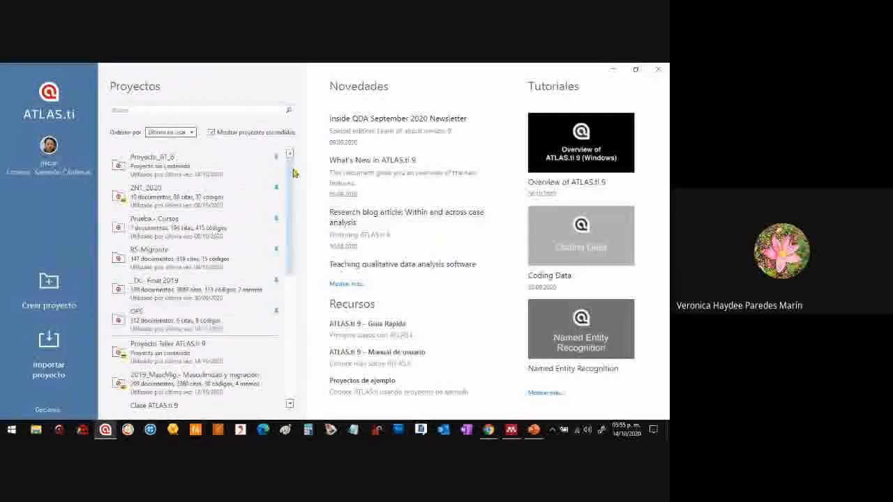
{"action": "left_click_drag", "start_coordinate": [293, 189], "coordinate": [298, 161]}
{"action": "mouse_move", "coordinate": [167, 162]}
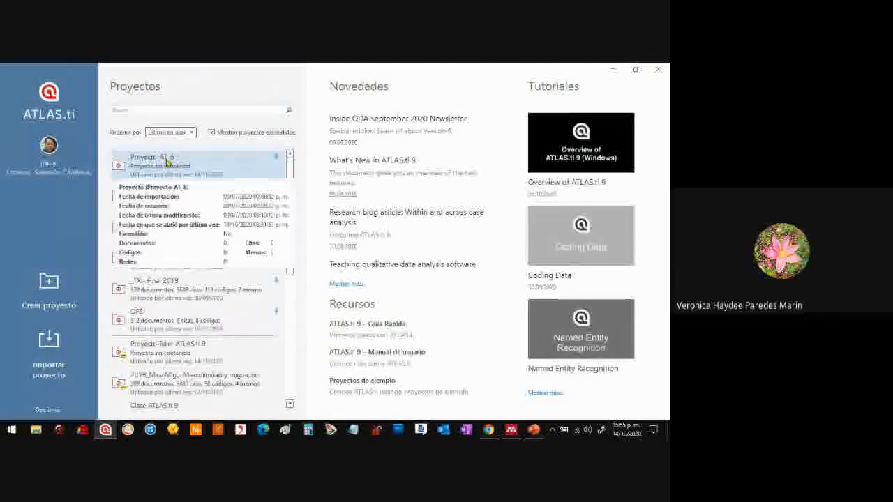
{"action": "left_click", "coordinate": [168, 162]}
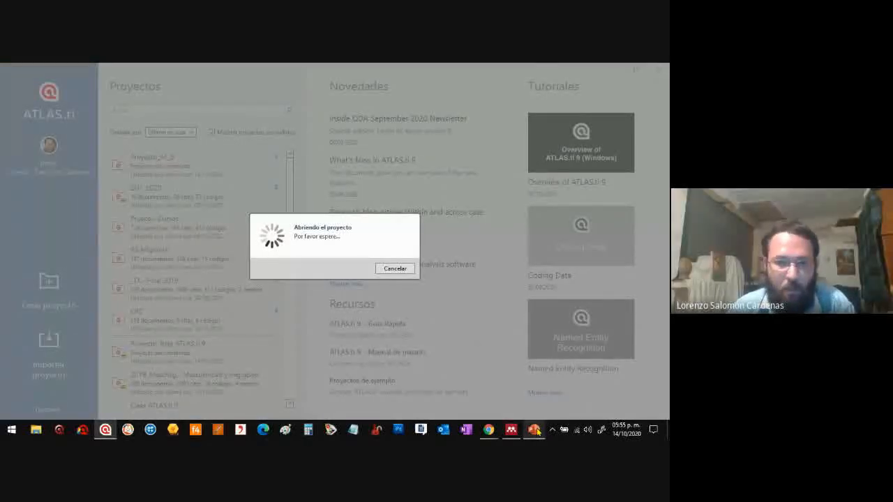
Step: Switch to PowerPoint, review the symbols in the "Convenciones de transcripción de Jefferson" table, and return to ATLAS.ti
{"action": "left_click", "coordinate": [534, 430]}
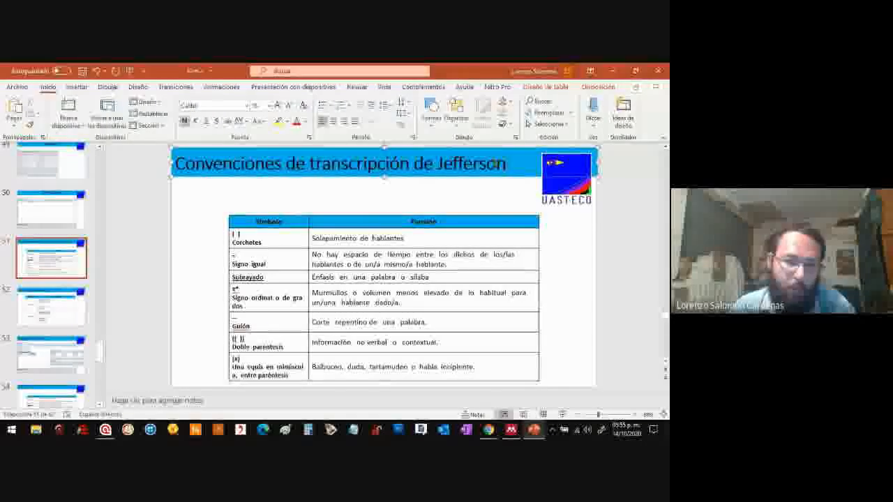
{"action": "left_click_drag", "start_coordinate": [505, 163], "coordinate": [442, 167]}
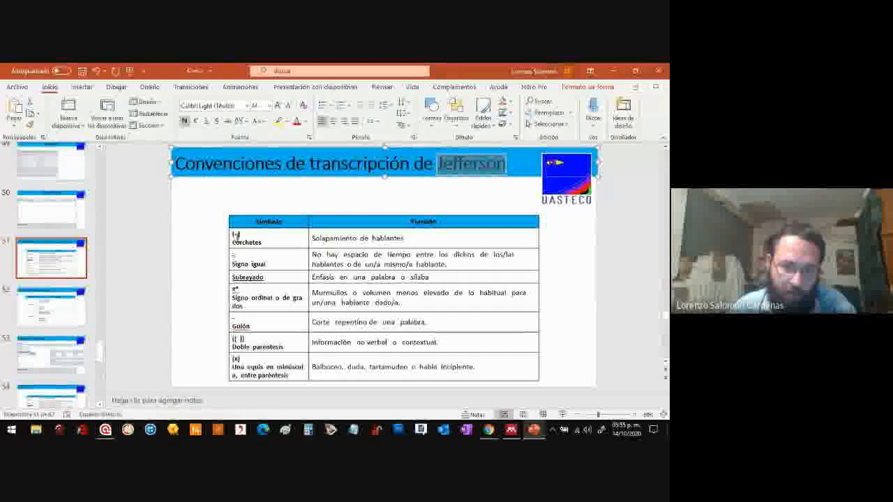
{"action": "left_click", "coordinate": [245, 259]}
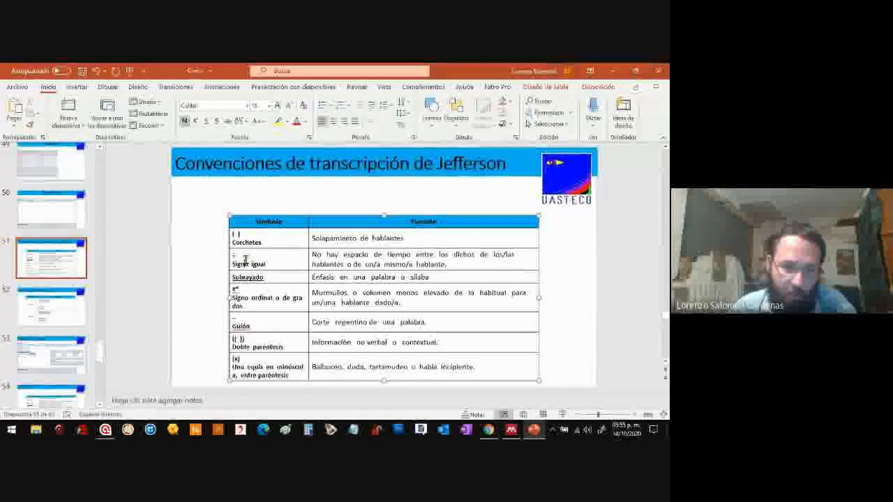
{"action": "left_click", "coordinate": [255, 304]}
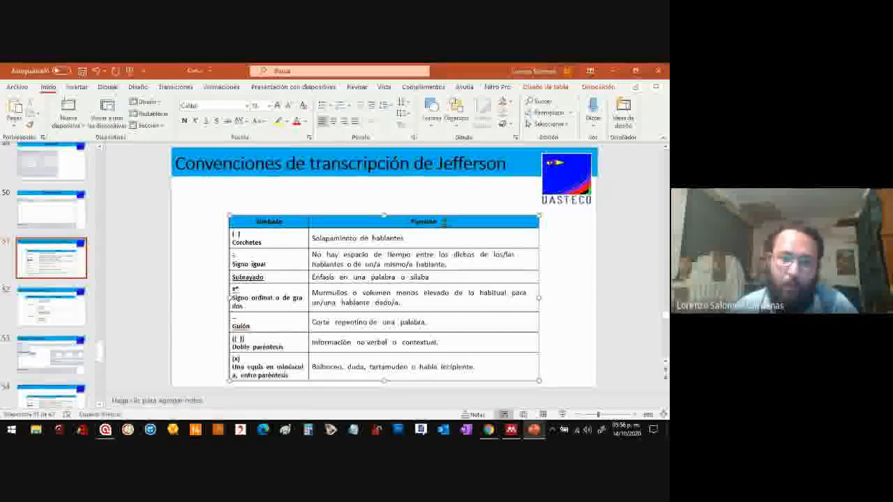
{"action": "left_click", "coordinate": [620, 71]}
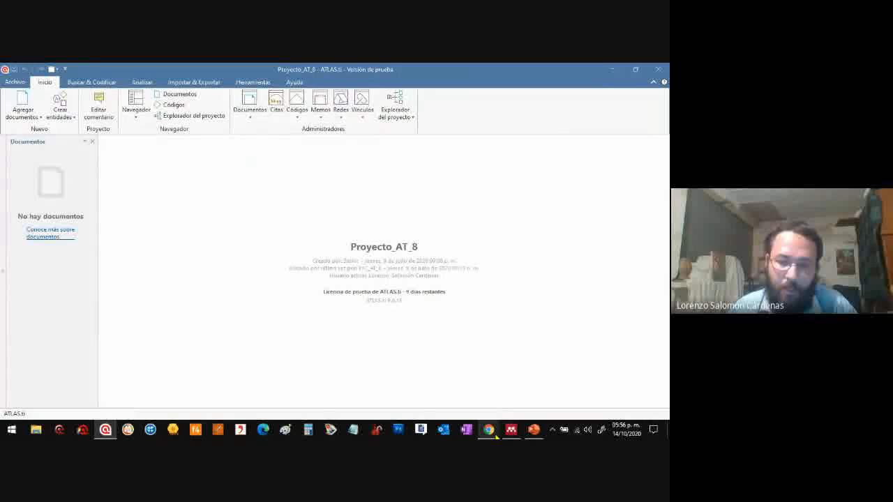
Step: Check the participants and chat in the Google Meet call, and switch back to the ATLAS.ti project
{"action": "mouse_move", "coordinate": [489, 431]}
{"action": "left_click", "coordinate": [432, 385]}
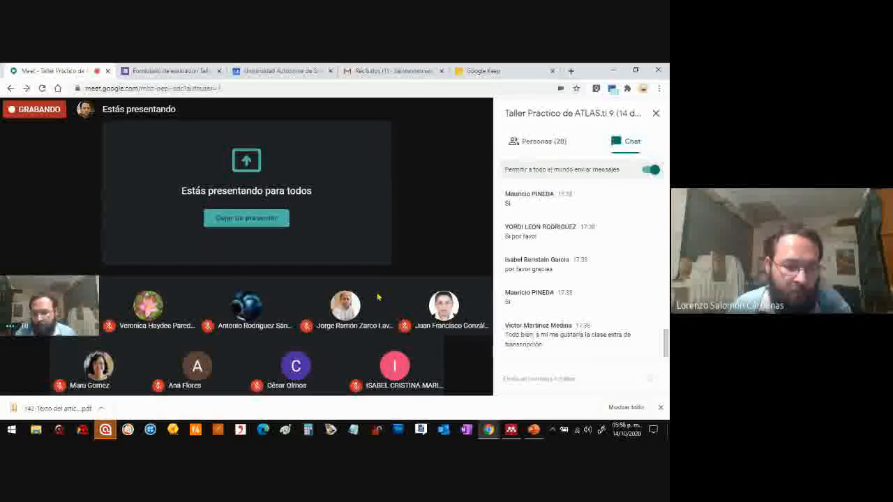
{"action": "left_click", "coordinate": [105, 430]}
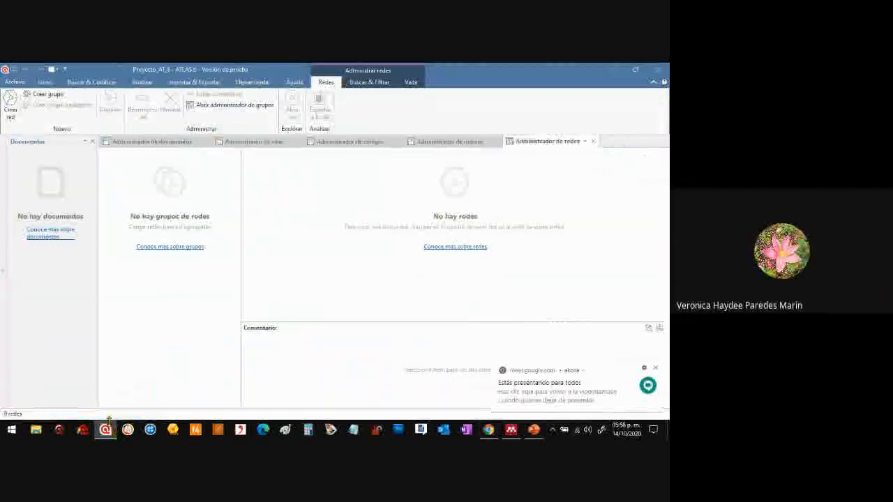
Step: Add the video file C0084 from the Doc Ejemplo folder to the project through the document manager
{"action": "left_click", "coordinate": [148, 141]}
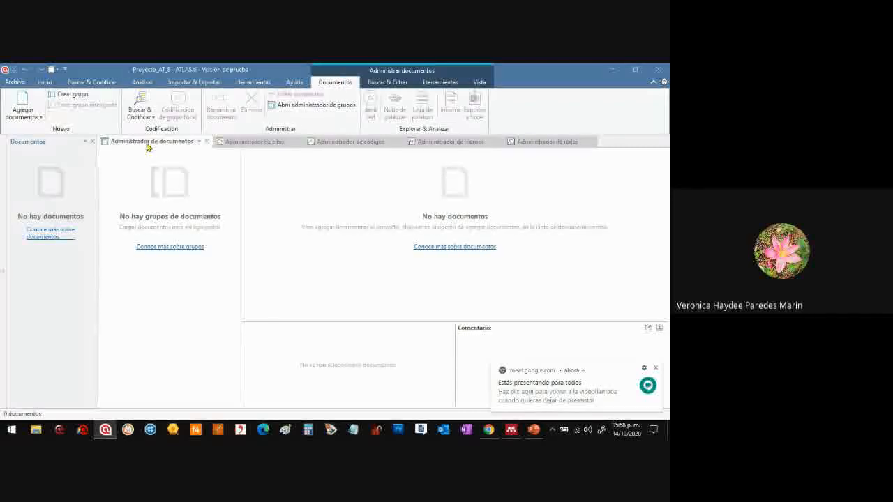
{"action": "left_click", "coordinate": [31, 117]}
{"action": "left_click", "coordinate": [51, 130]}
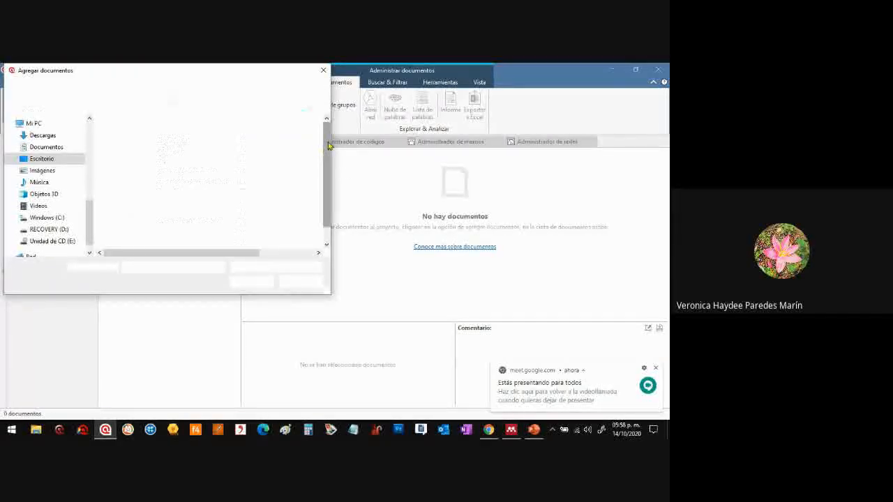
{"action": "left_click", "coordinate": [175, 199]}
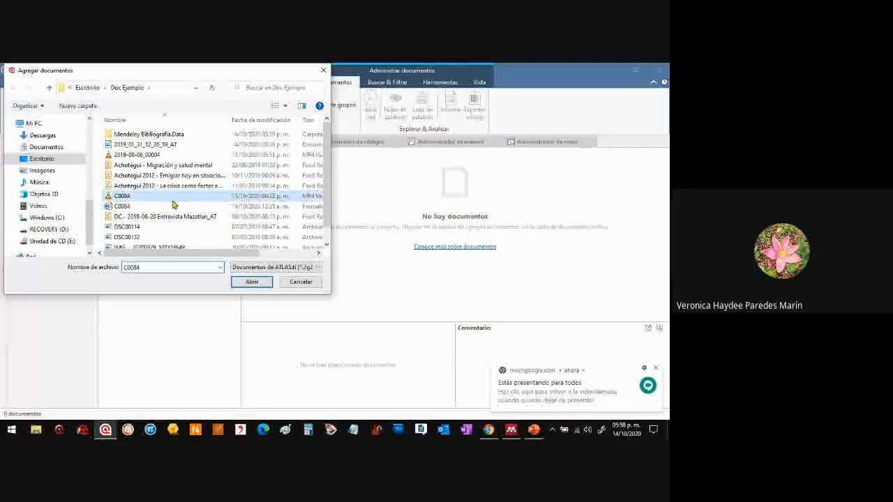
{"action": "left_click", "coordinate": [252, 281]}
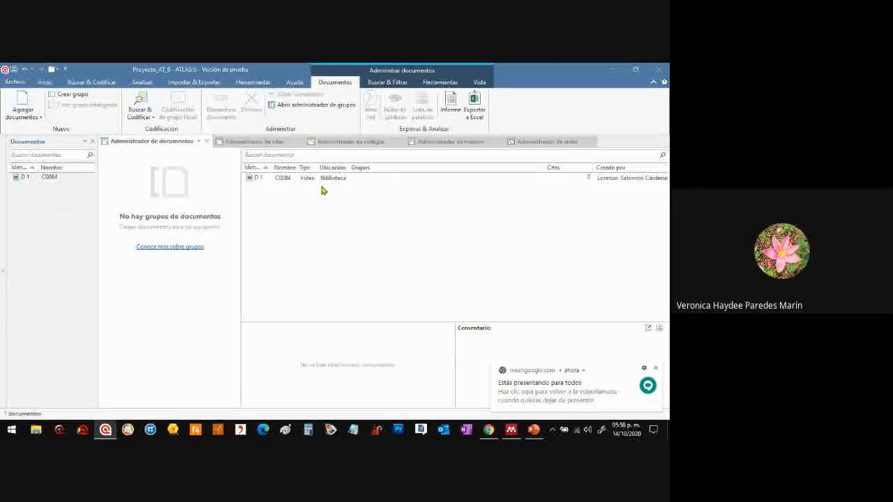
Step: Open the video document C0084, mute its sound and widen the video preview
{"action": "double_click", "coordinate": [321, 181]}
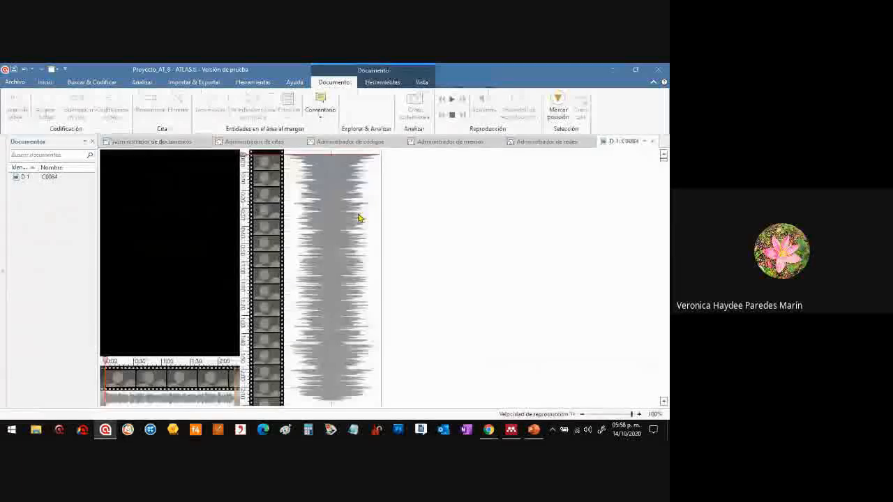
{"action": "mouse_move", "coordinate": [167, 272]}
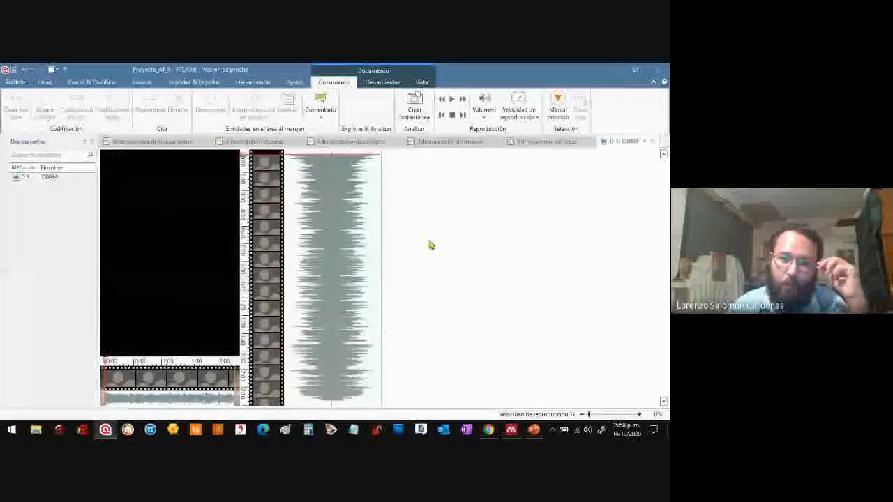
{"action": "mouse_move", "coordinate": [213, 198]}
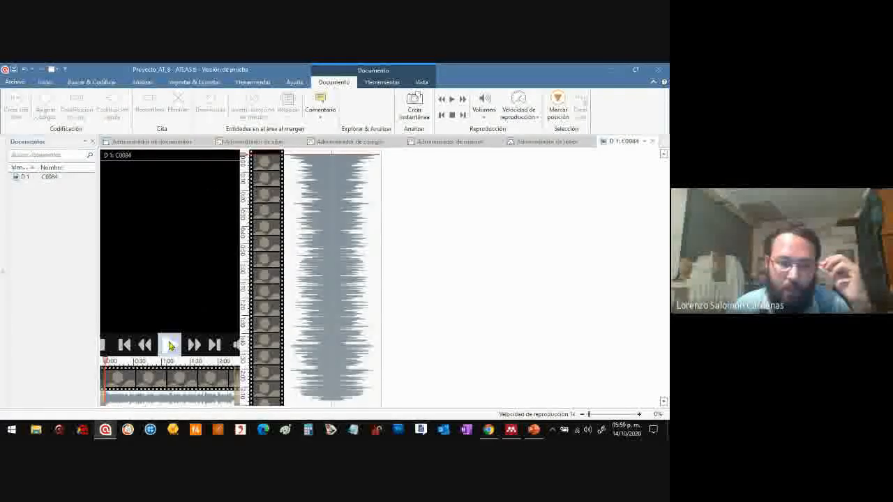
{"action": "left_click", "coordinate": [235, 348]}
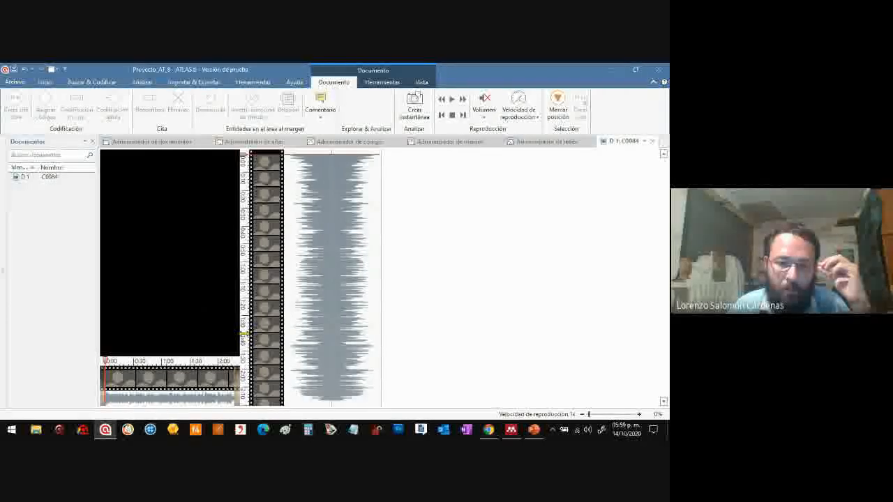
{"action": "left_click_drag", "start_coordinate": [244, 334], "coordinate": [366, 331]}
Step: Turn the video's sound back on and play its opening seconds
{"action": "left_click", "coordinate": [485, 115]}
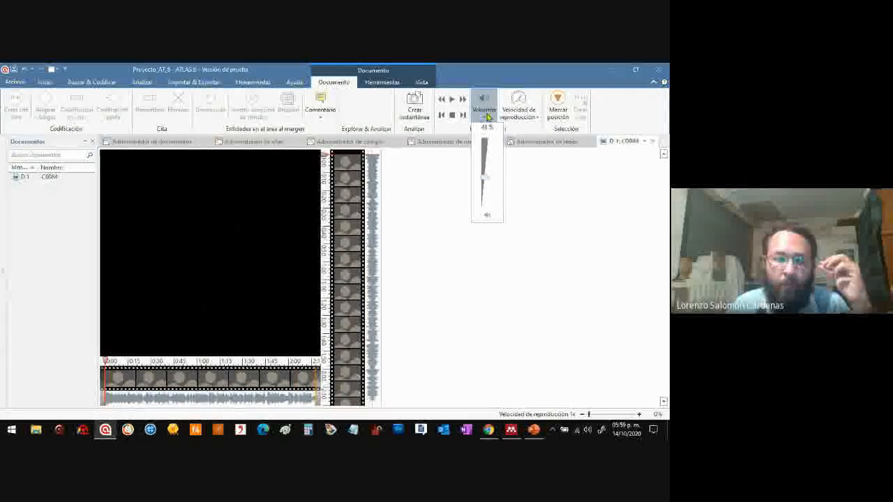
{"action": "left_click", "coordinate": [488, 117]}
{"action": "mouse_move", "coordinate": [199, 265]}
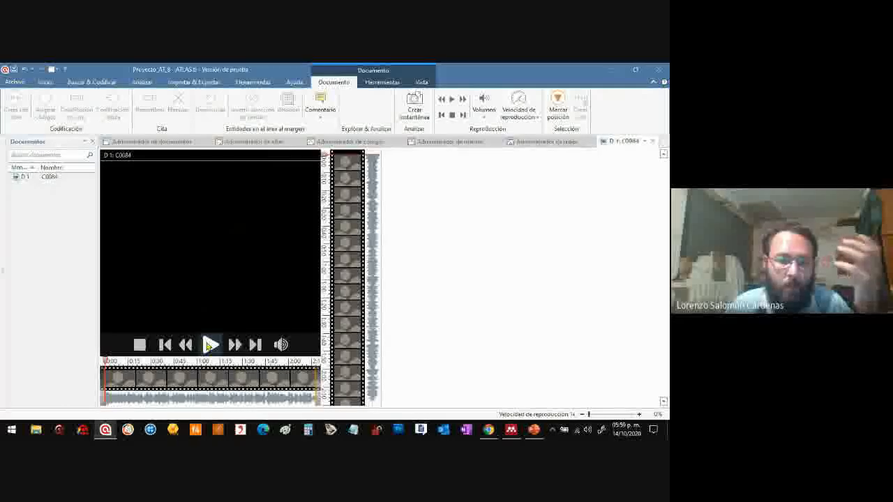
{"action": "left_click", "coordinate": [209, 345]}
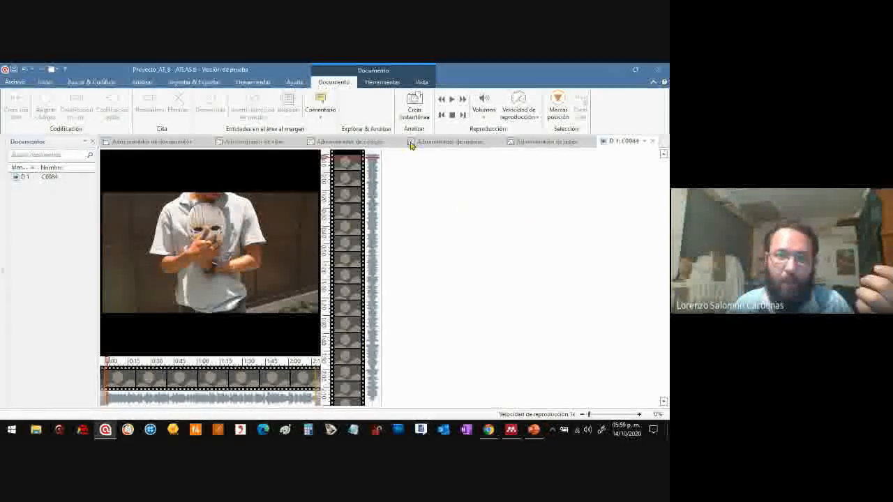
Step: Import the transcript "Caso 1 - 2020-10-14" from Documentos and associate it with the video C0084
{"action": "left_click", "coordinate": [383, 83]}
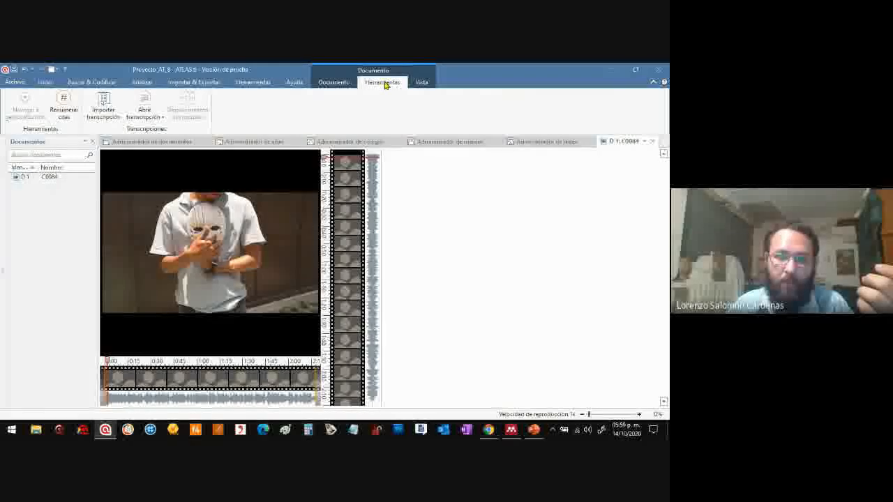
{"action": "left_click", "coordinate": [103, 111]}
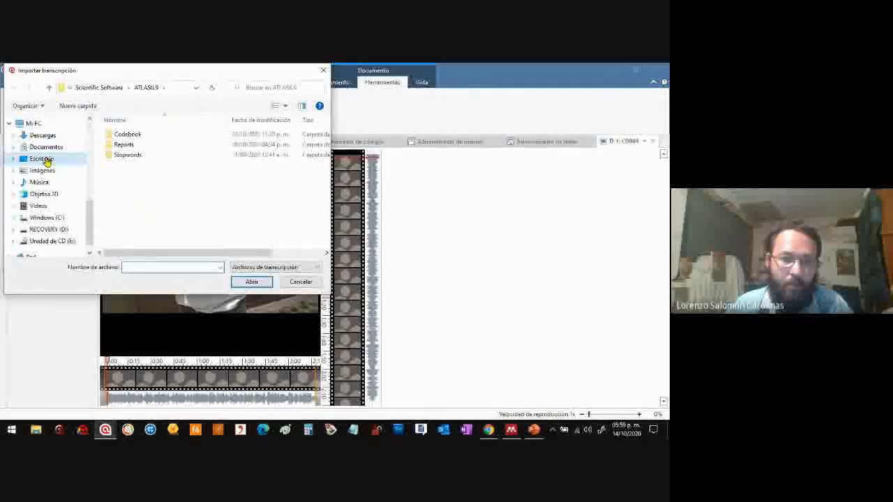
{"action": "left_click", "coordinate": [44, 159]}
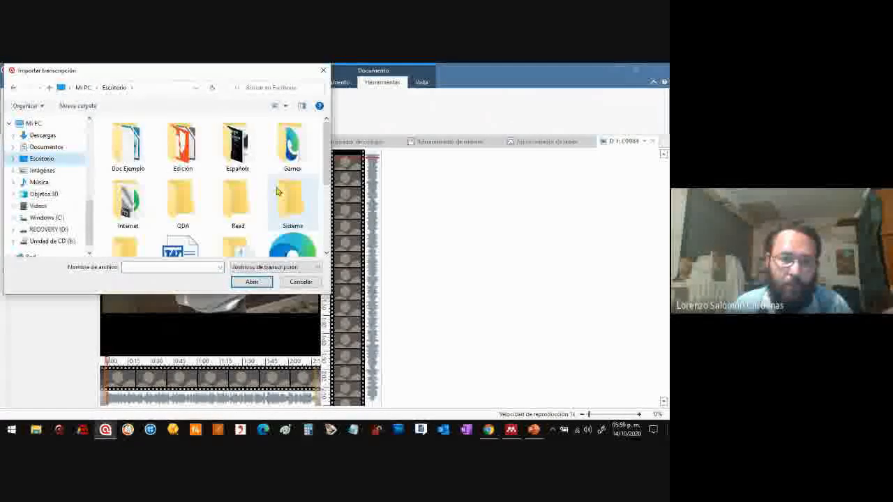
{"action": "left_click_drag", "start_coordinate": [327, 160], "coordinate": [329, 229]}
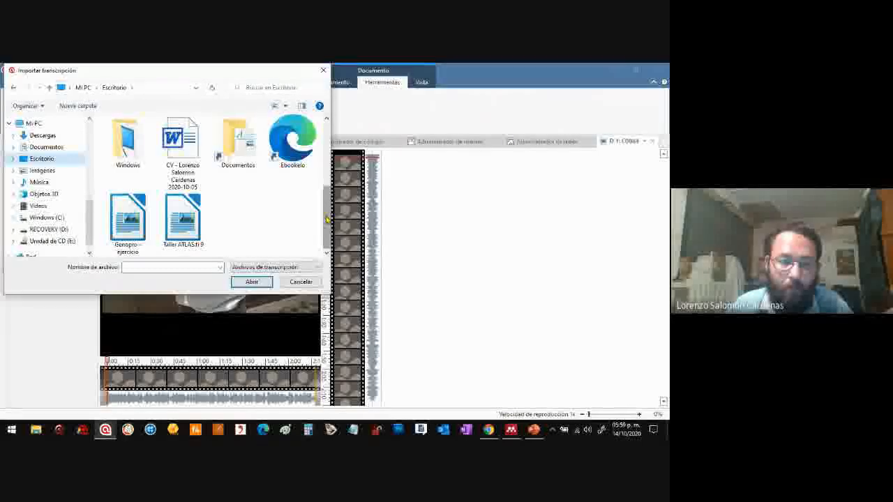
{"action": "left_click_drag", "start_coordinate": [327, 219], "coordinate": [326, 205]}
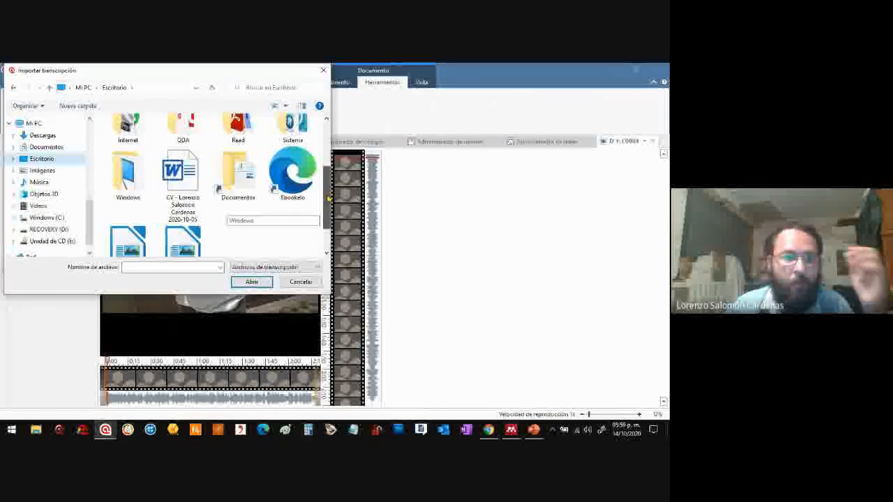
{"action": "double_click", "coordinate": [237, 204]}
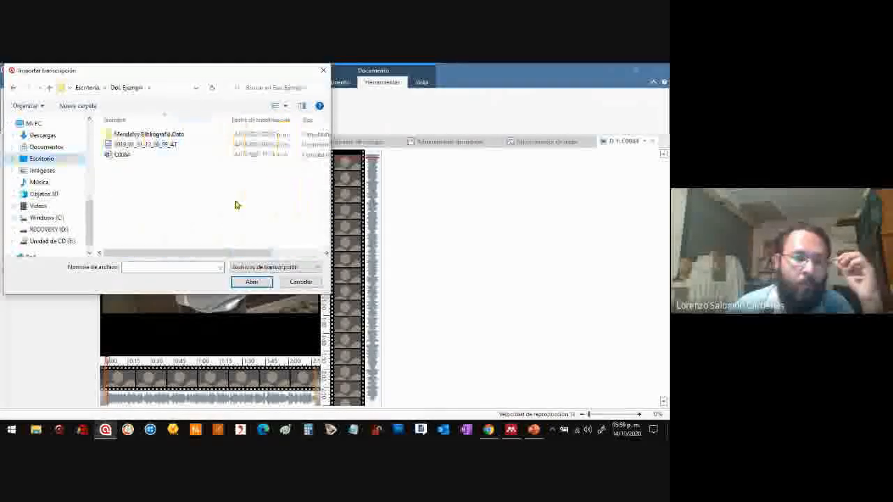
{"action": "left_click", "coordinate": [75, 148]}
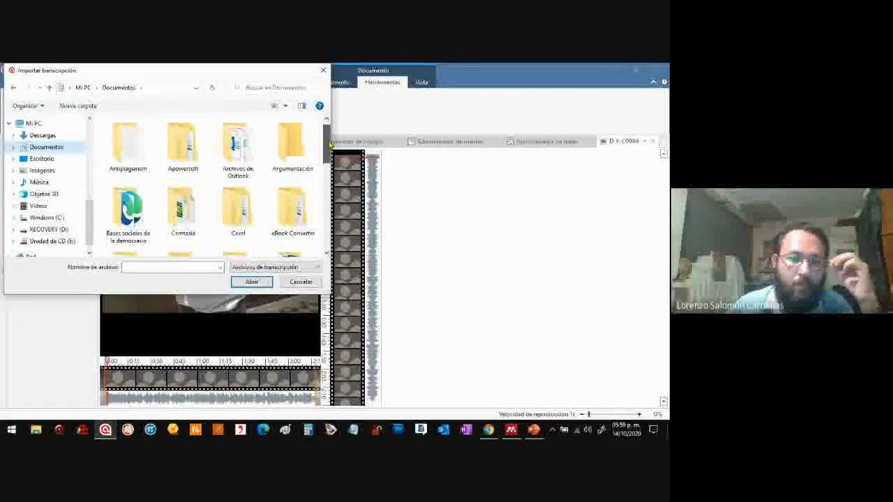
{"action": "left_click_drag", "start_coordinate": [331, 143], "coordinate": [330, 228]}
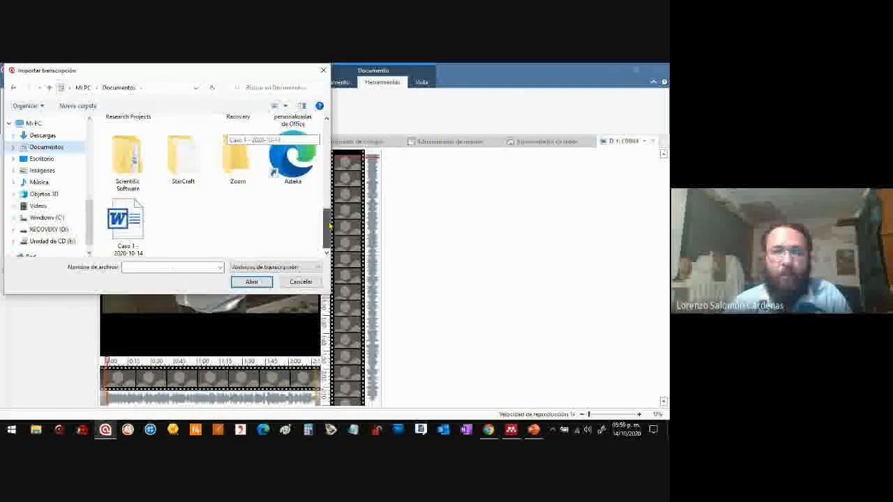
{"action": "left_click", "coordinate": [125, 222]}
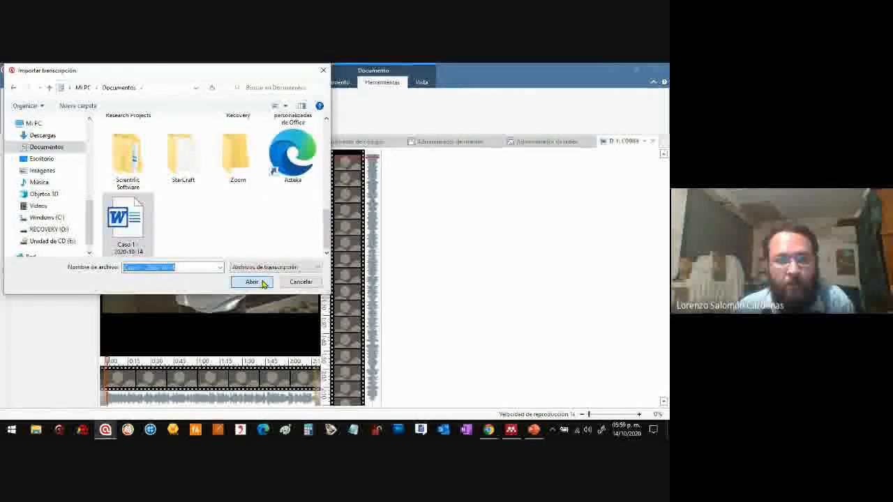
{"action": "left_click", "coordinate": [263, 283]}
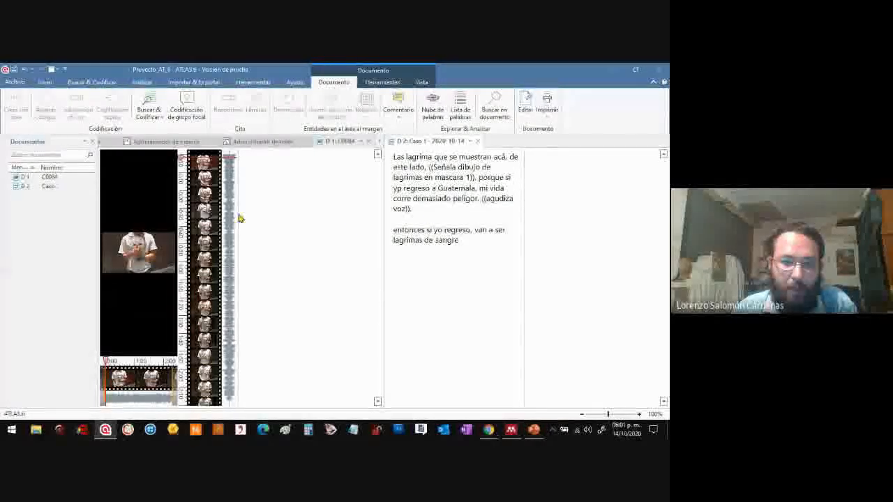
Step: Play part of the video C0084 and highlight the transcript's two paragraphs to compare the text with the footage
{"action": "left_click", "coordinate": [295, 219]}
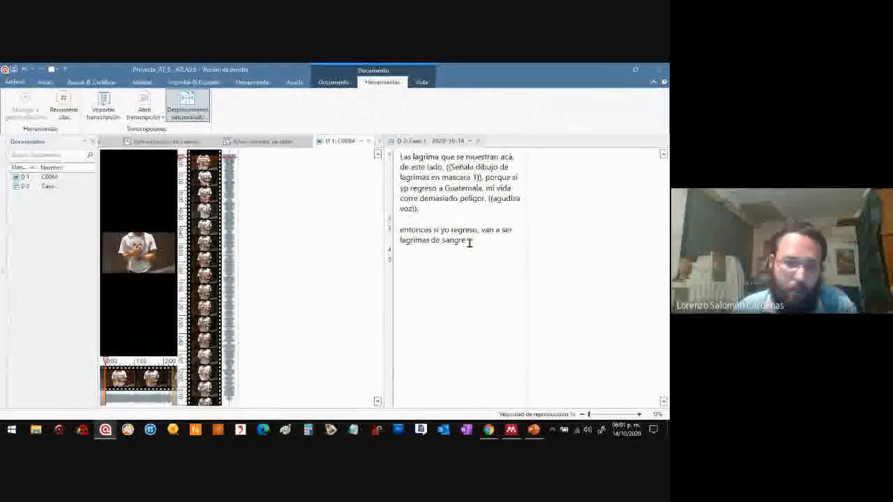
{"action": "left_click_drag", "start_coordinate": [419, 209], "coordinate": [395, 159]}
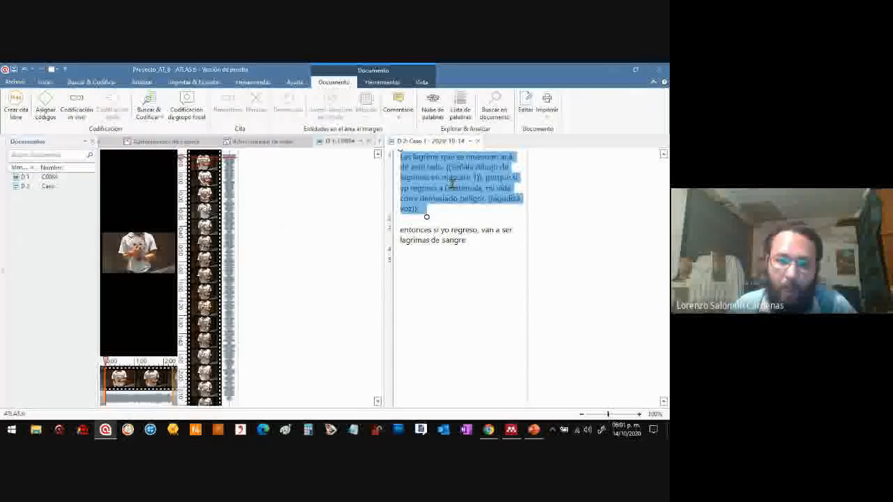
{"action": "mouse_move", "coordinate": [137, 252]}
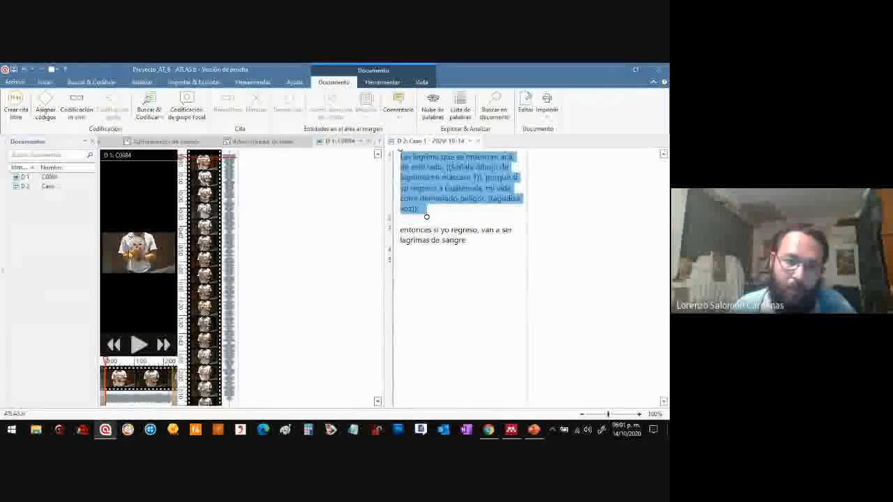
{"action": "left_click", "coordinate": [481, 241]}
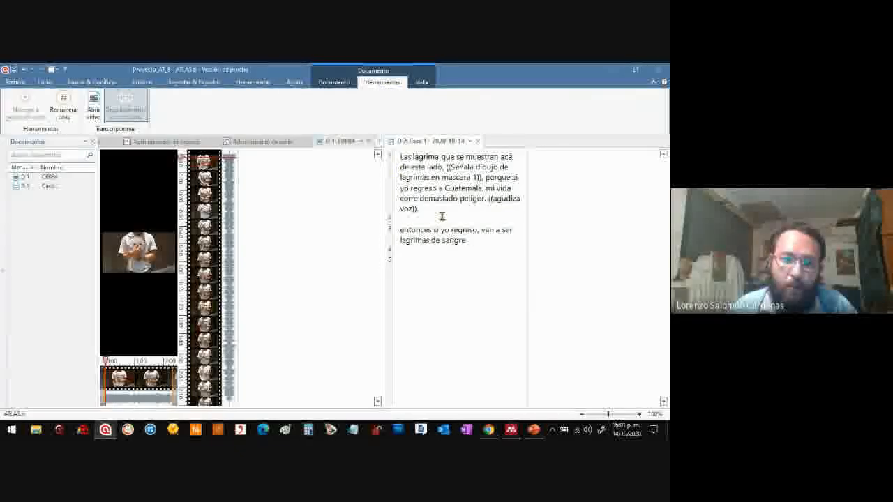
{"action": "mouse_move", "coordinate": [130, 358]}
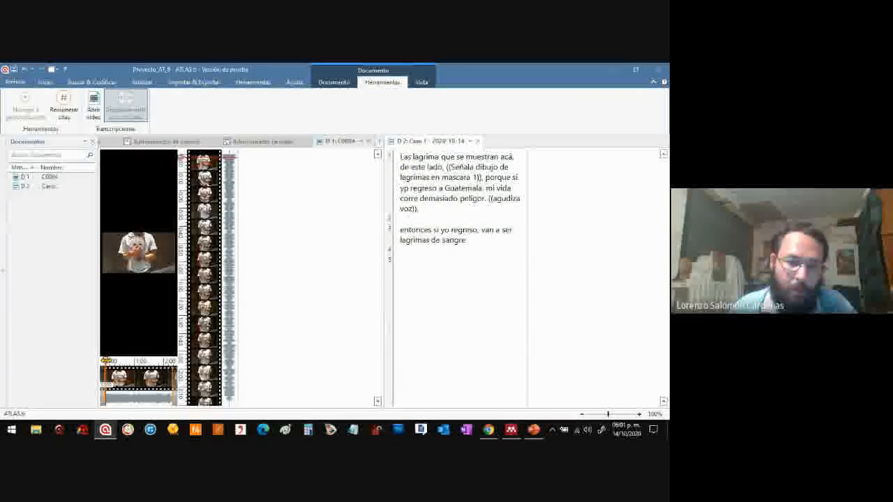
{"action": "left_click_drag", "start_coordinate": [399, 156], "coordinate": [418, 213]}
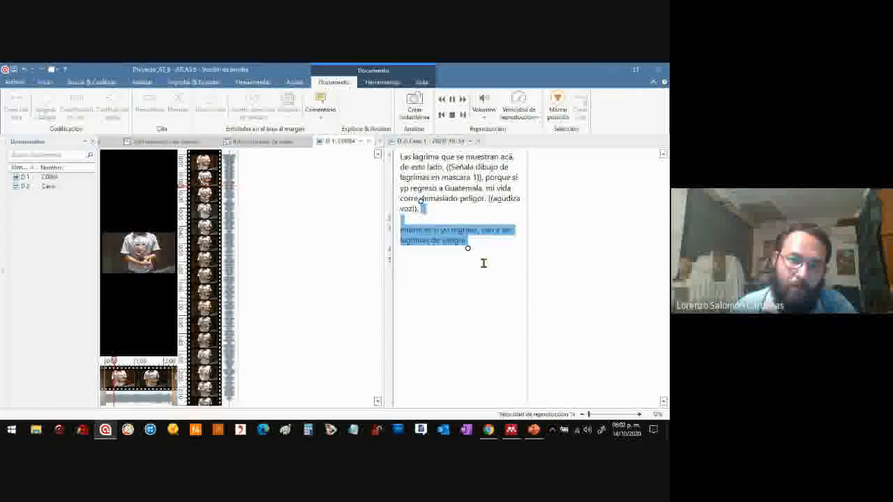
{"action": "left_click", "coordinate": [138, 345]}
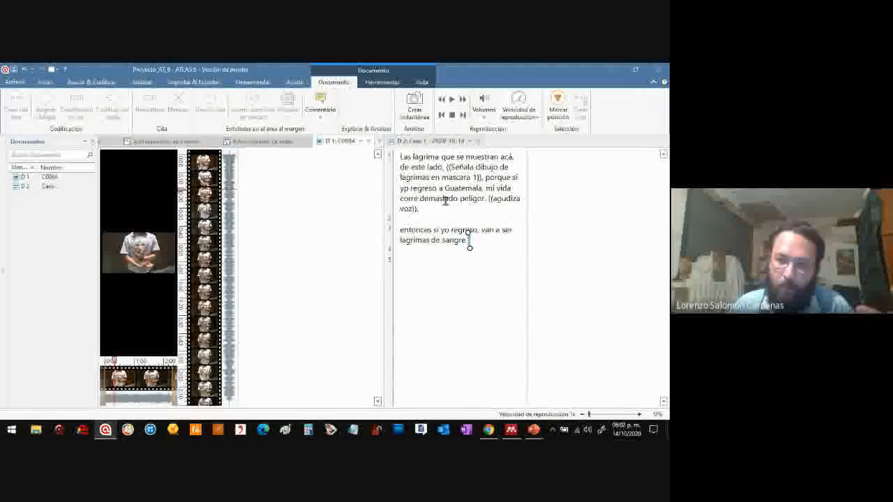
Step: Create a quotation in video C0084 from about 0:02 to 0:18, matching the transcript's first paragraph
{"action": "left_click_drag", "start_coordinate": [419, 208], "coordinate": [402, 160]}
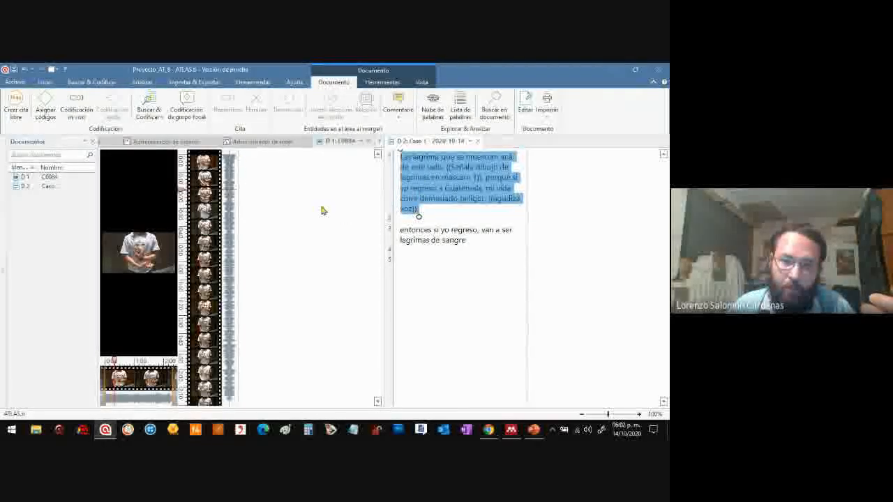
{"action": "left_click", "coordinate": [233, 184]}
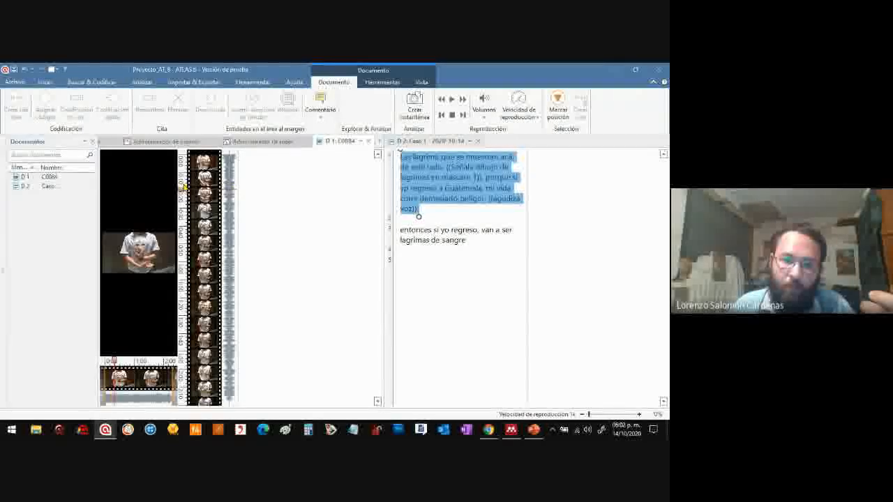
{"action": "left_click_drag", "start_coordinate": [232, 157], "coordinate": [232, 192]}
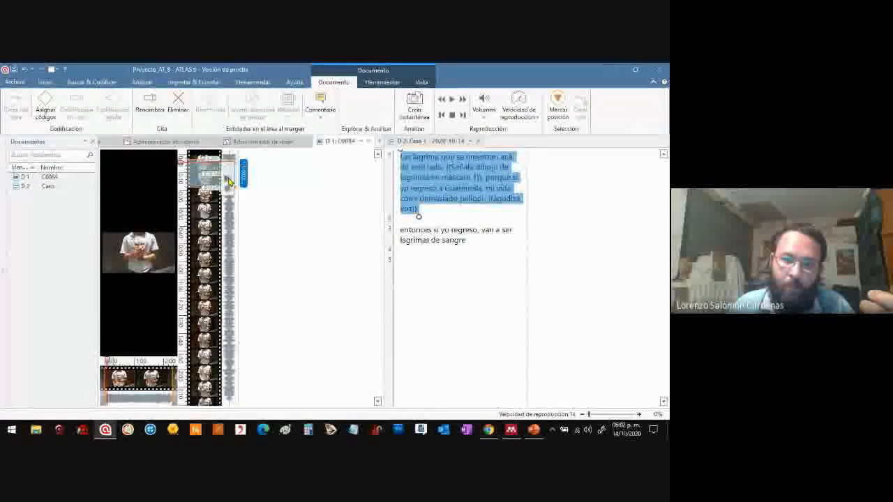
Step: Code the transcript's first paragraph with a new code named "Temor de retorno"
{"action": "left_click", "coordinate": [562, 213]}
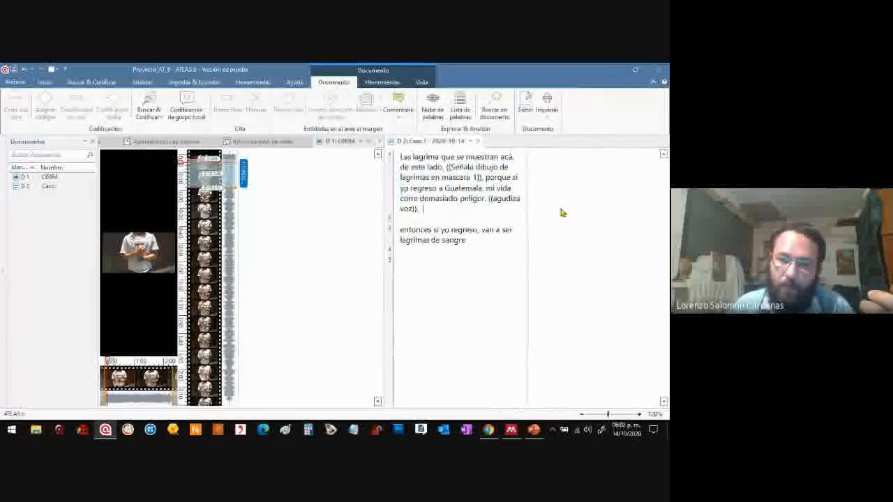
{"action": "left_click_drag", "start_coordinate": [424, 209], "coordinate": [401, 159]}
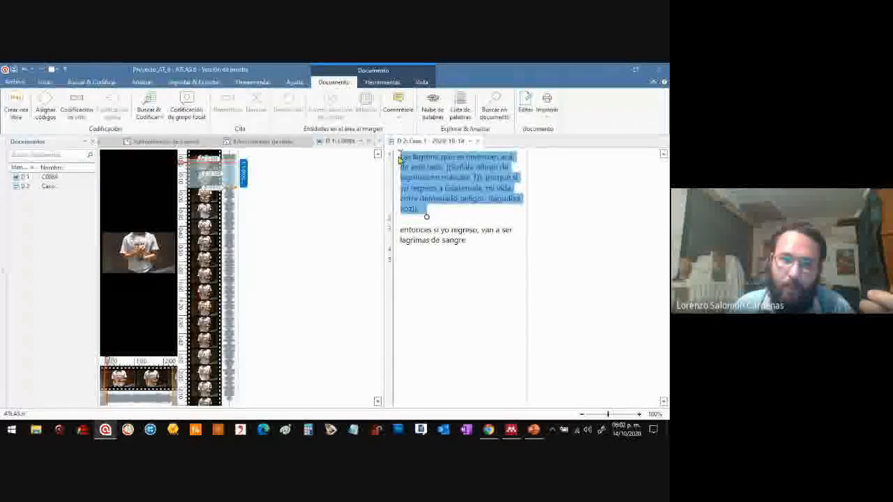
{"action": "left_click", "coordinate": [45, 103]}
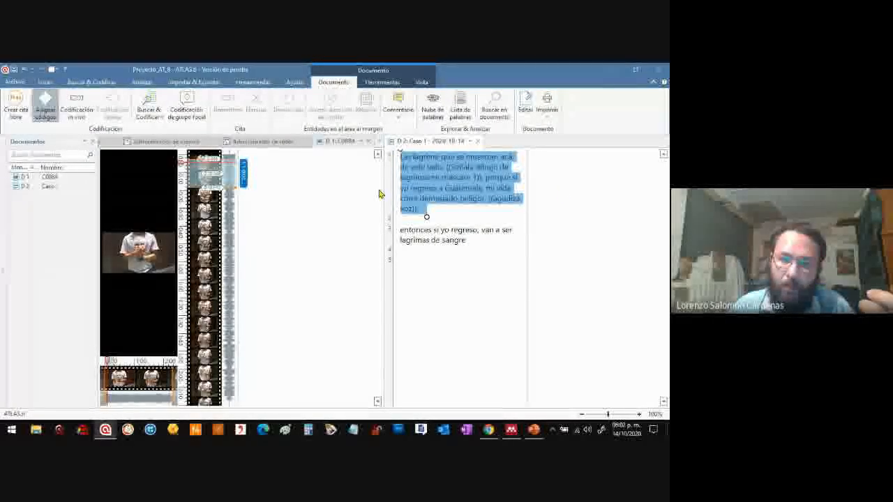
{"action": "left_click_drag", "start_coordinate": [513, 162], "coordinate": [600, 200]}
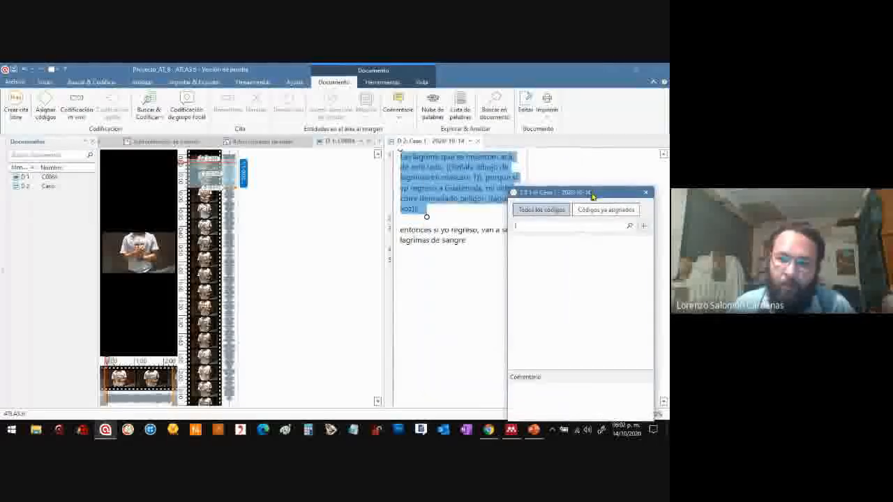
{"action": "type", "text": "Temor de retorno"}
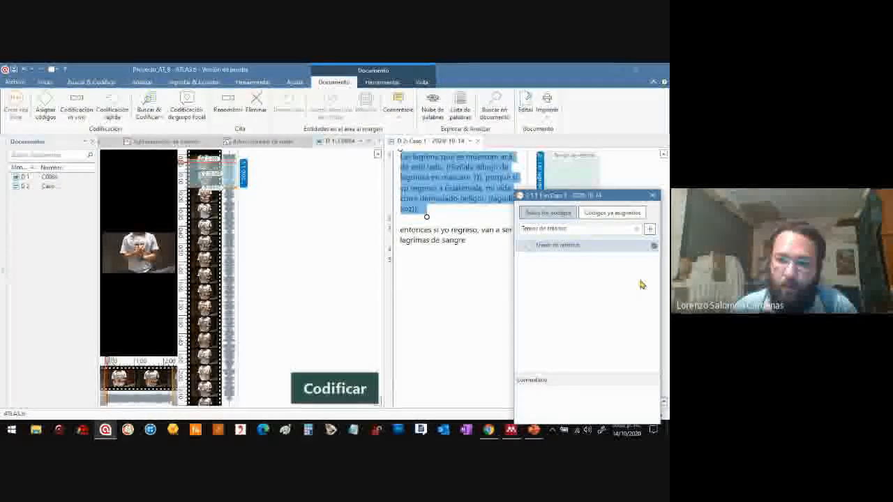
{"action": "left_click", "coordinate": [651, 195]}
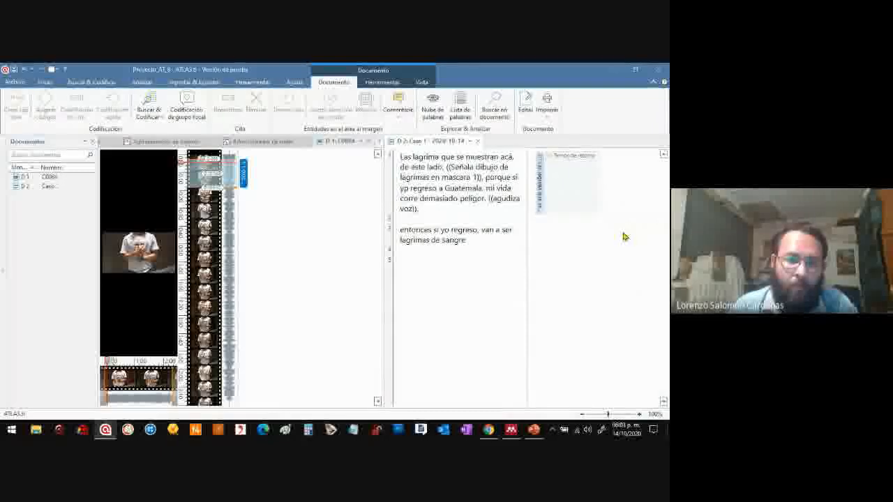
Step: Assign the existing code "Temor de retorno" to the quotation at the start of video C0084
{"action": "mouse_move", "coordinate": [175, 246]}
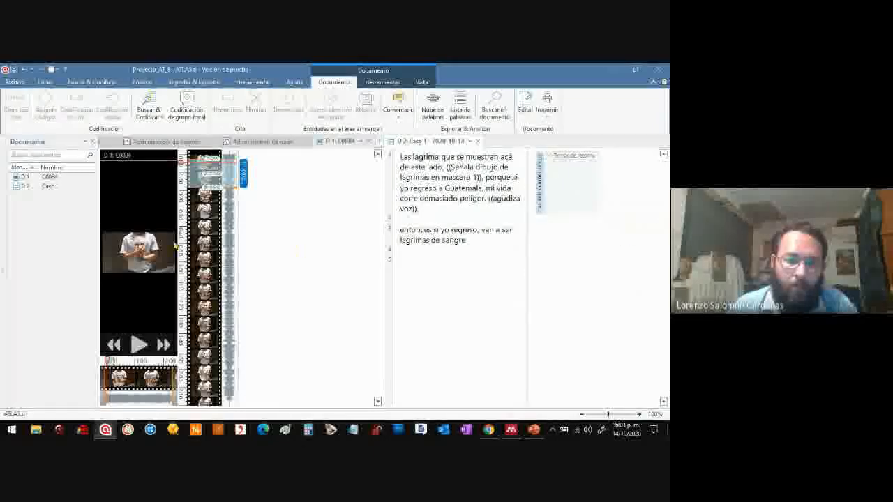
{"action": "left_click", "coordinate": [223, 247]}
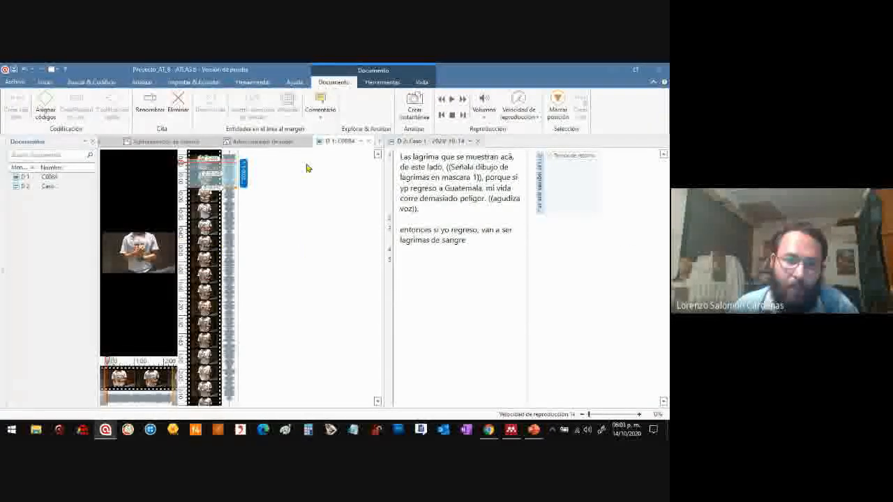
{"action": "right_click", "coordinate": [200, 172]}
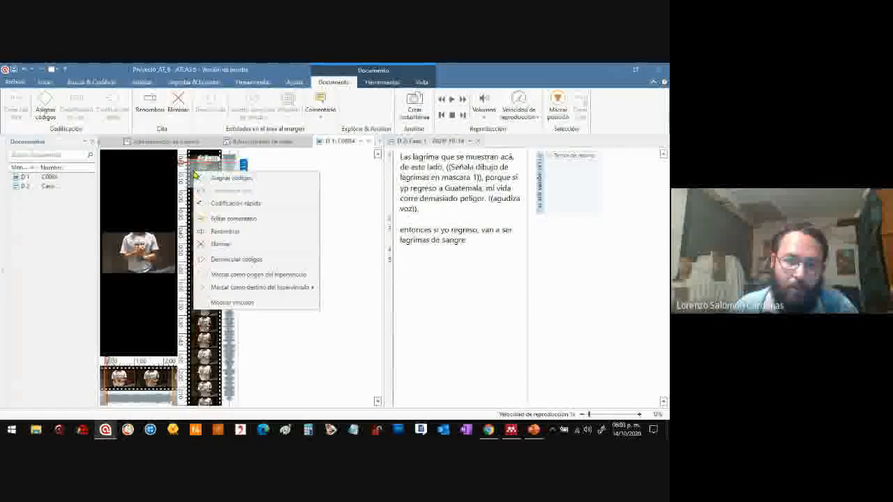
{"action": "left_click", "coordinate": [212, 178]}
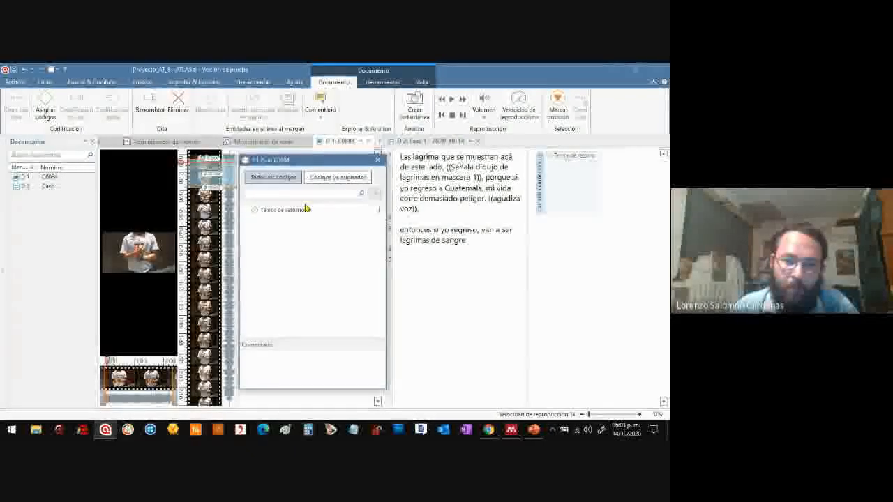
{"action": "left_click", "coordinate": [377, 159]}
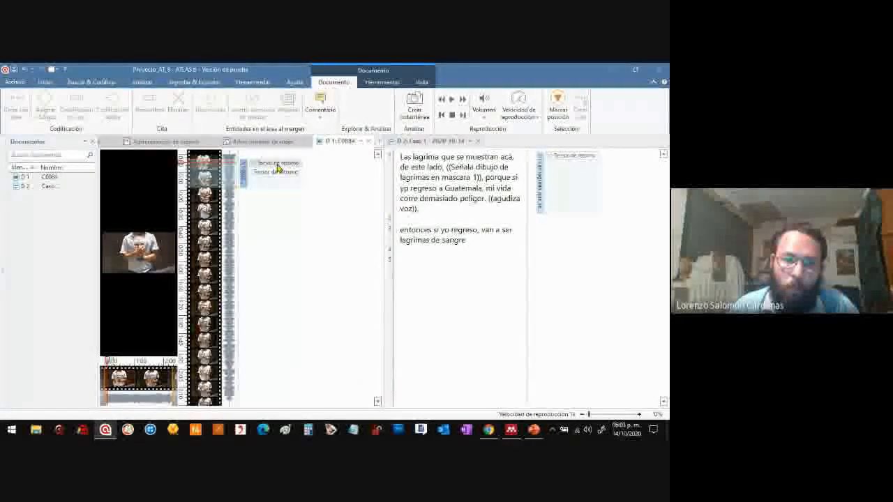
Step: Open a network for the code "Temor de retorno" and add its neighbouring quotations
{"action": "right_click", "coordinate": [277, 166]}
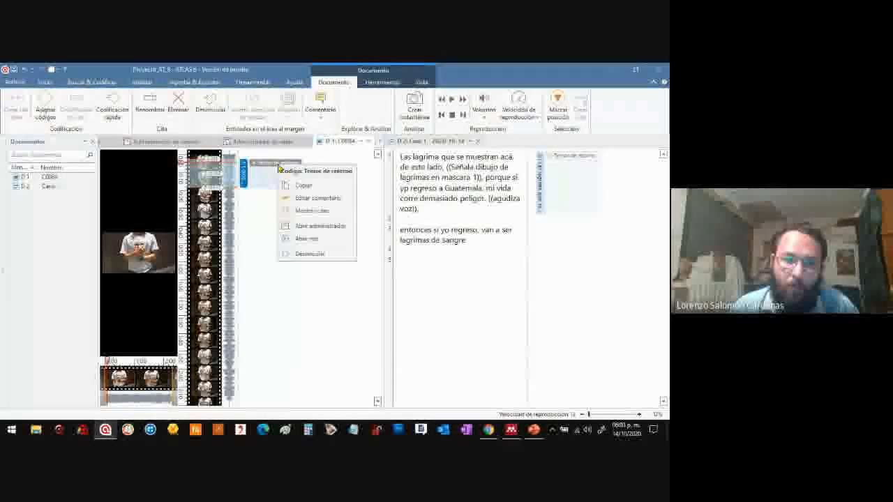
{"action": "left_click", "coordinate": [308, 240]}
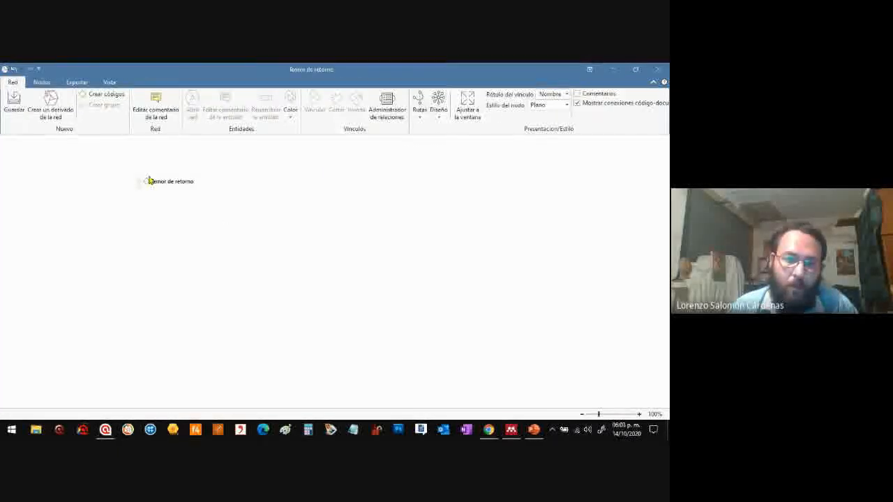
{"action": "right_click", "coordinate": [159, 182]}
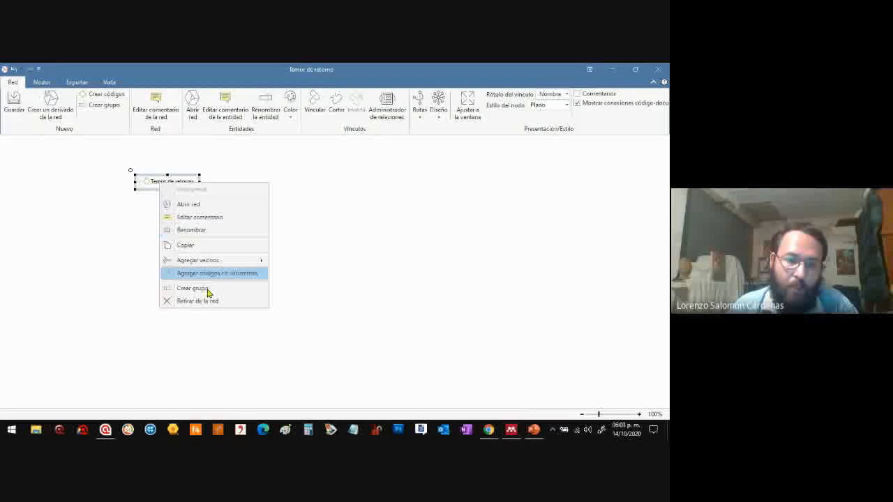
{"action": "mouse_move", "coordinate": [207, 260]}
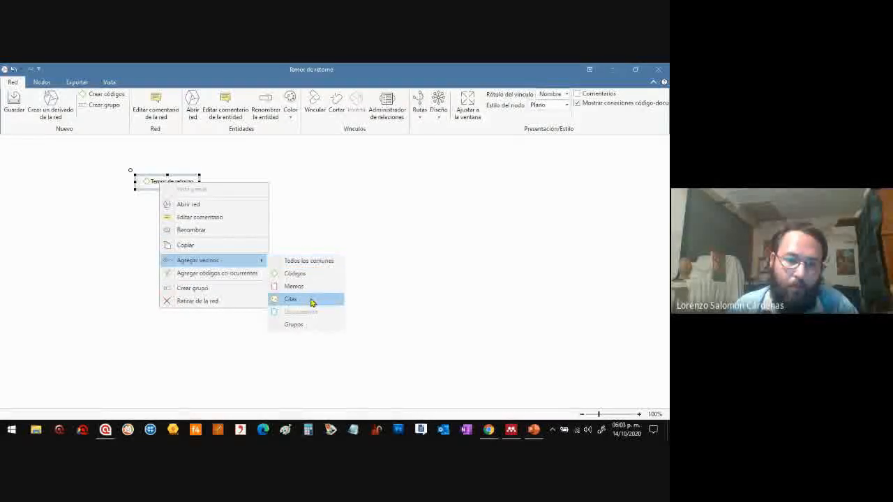
{"action": "left_click", "coordinate": [309, 299]}
Step: Arrange the network with the code node above, the video quotation below left and the transcript quotation below right
{"action": "left_click_drag", "start_coordinate": [173, 179], "coordinate": [384, 159]}
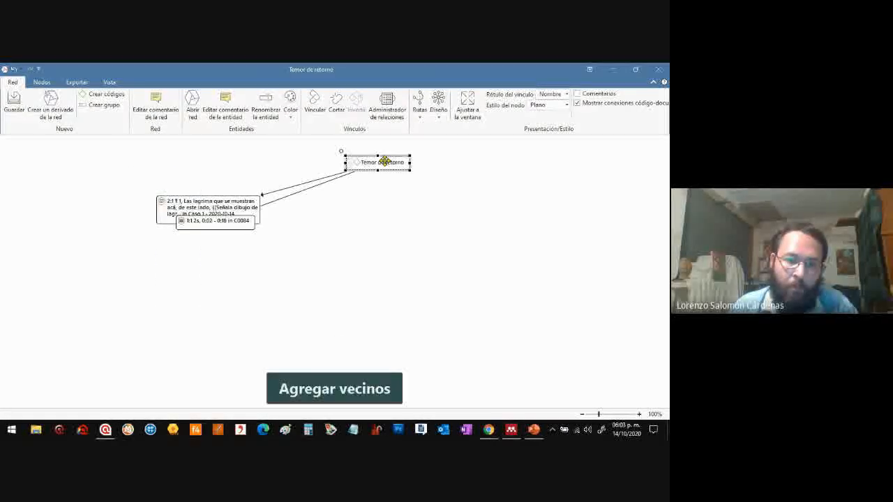
{"action": "left_click_drag", "start_coordinate": [245, 202], "coordinate": [491, 215]}
{"action": "left_click_drag", "start_coordinate": [241, 225], "coordinate": [293, 193]}
{"action": "left_click_drag", "start_coordinate": [464, 225], "coordinate": [434, 241]}
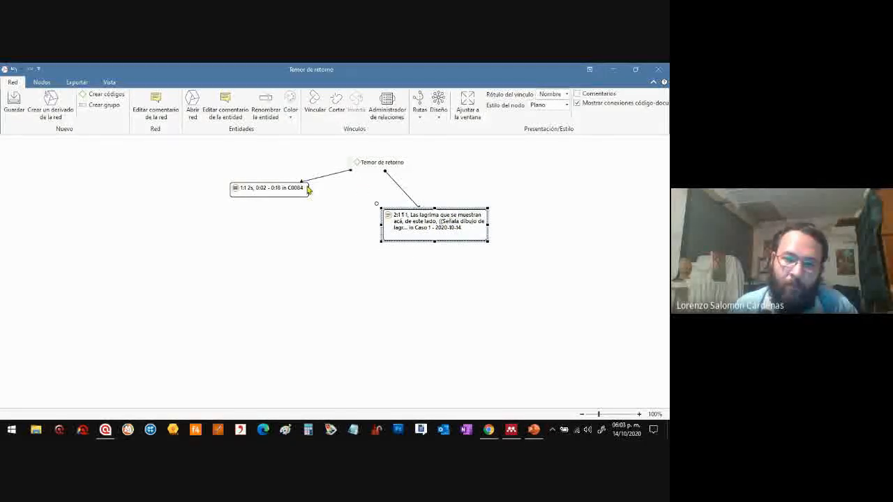
{"action": "left_click_drag", "start_coordinate": [278, 186], "coordinate": [304, 197]}
{"action": "left_click_drag", "start_coordinate": [431, 222], "coordinate": [434, 207]}
{"action": "left_click", "coordinate": [428, 263]}
Step: Close the "Temor de retorno" network without saving it
{"action": "key", "text": "alt+Tab"}
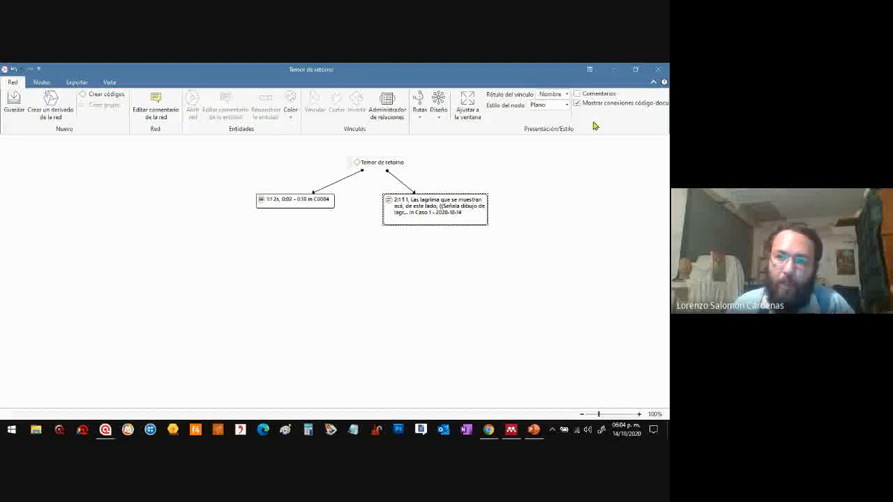
{"action": "left_click", "coordinate": [657, 69]}
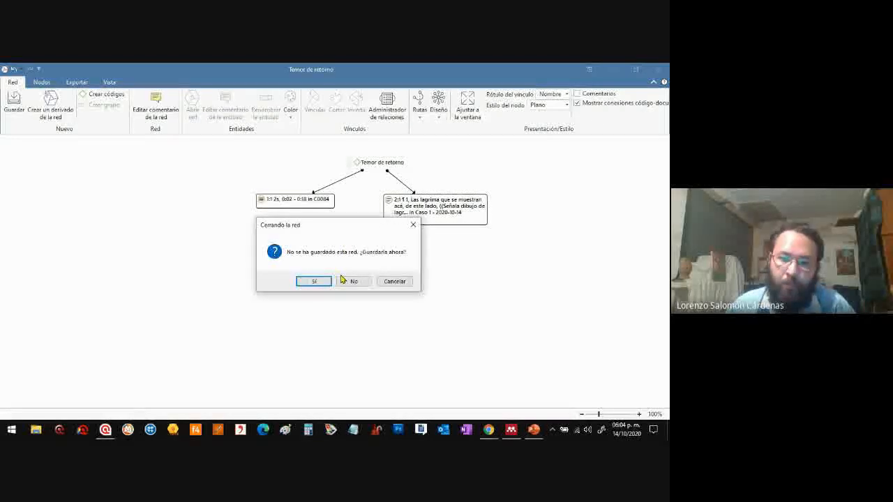
{"action": "left_click", "coordinate": [343, 280]}
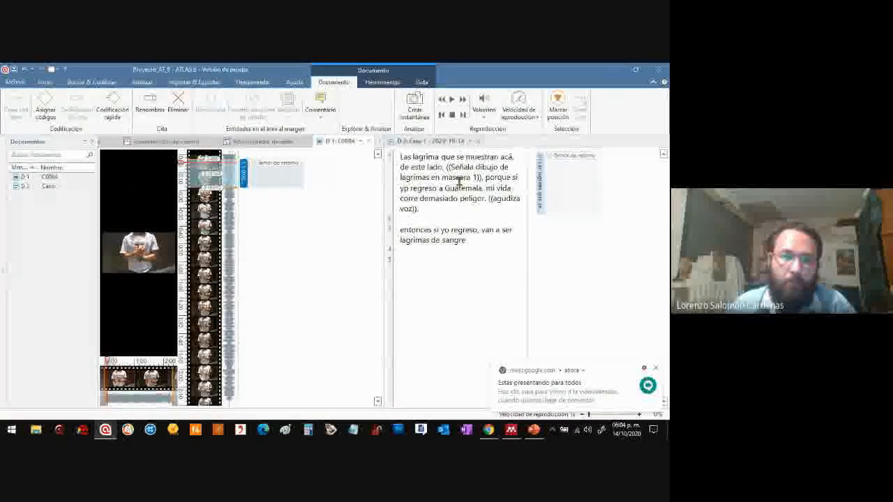
Step: Edit the transcript's first paragraph, correcting the misspelled words to "yo" and "peligro", and save the changes on leaving edit mode
{"action": "left_click", "coordinate": [458, 180]}
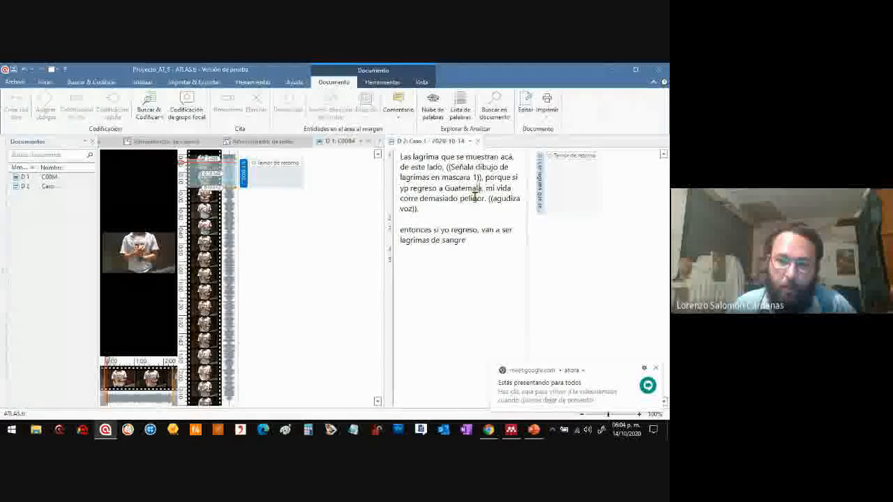
{"action": "left_click", "coordinate": [444, 218]}
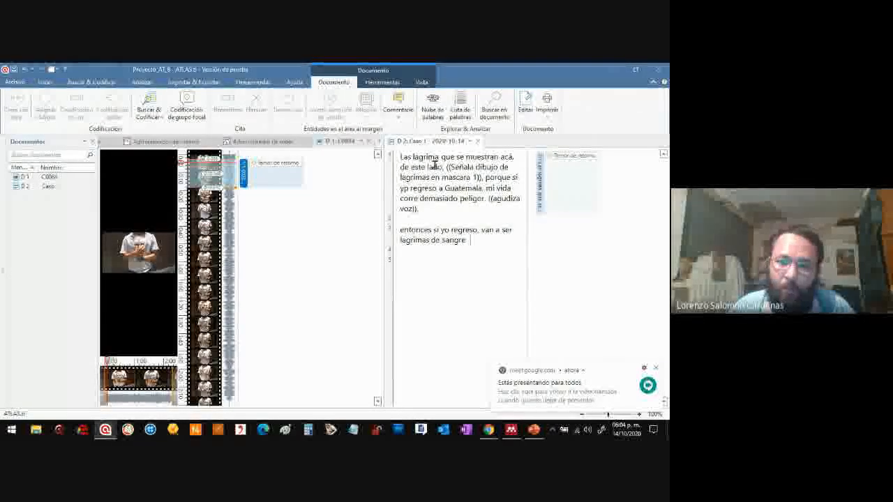
{"action": "left_click", "coordinate": [524, 103]}
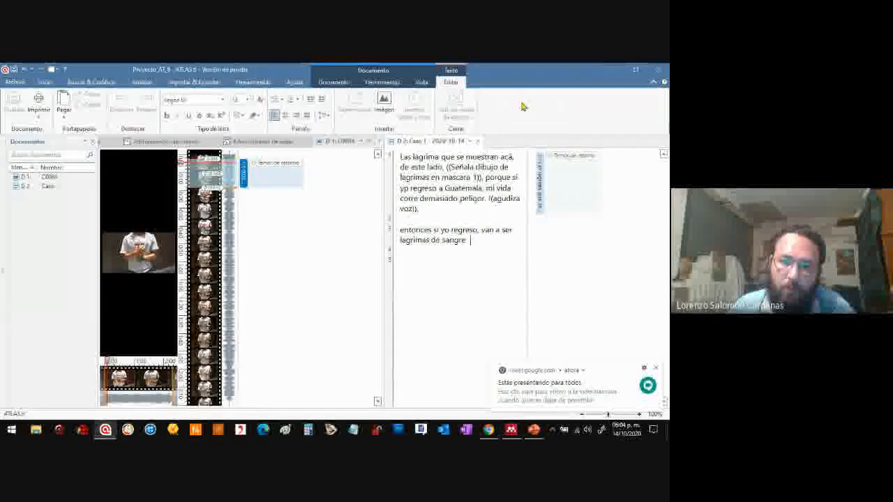
{"action": "left_click", "coordinate": [409, 188]}
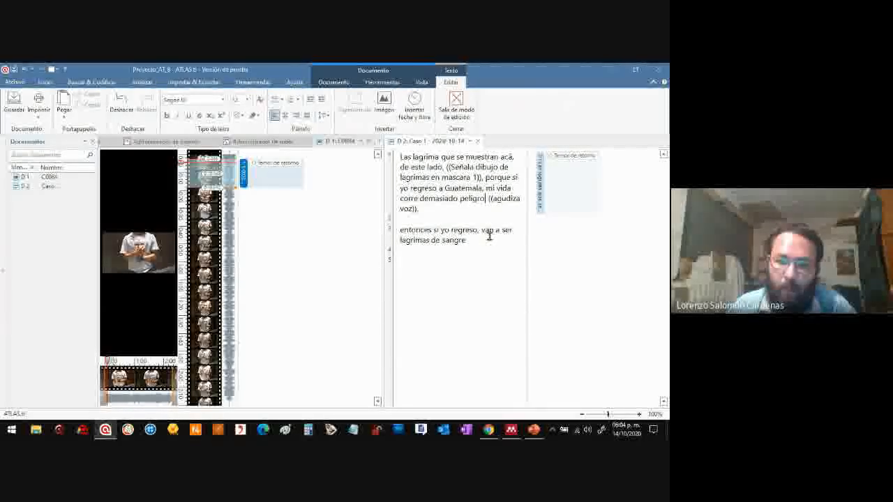
{"action": "left_click", "coordinate": [456, 113]}
{"action": "left_click", "coordinate": [338, 282]}
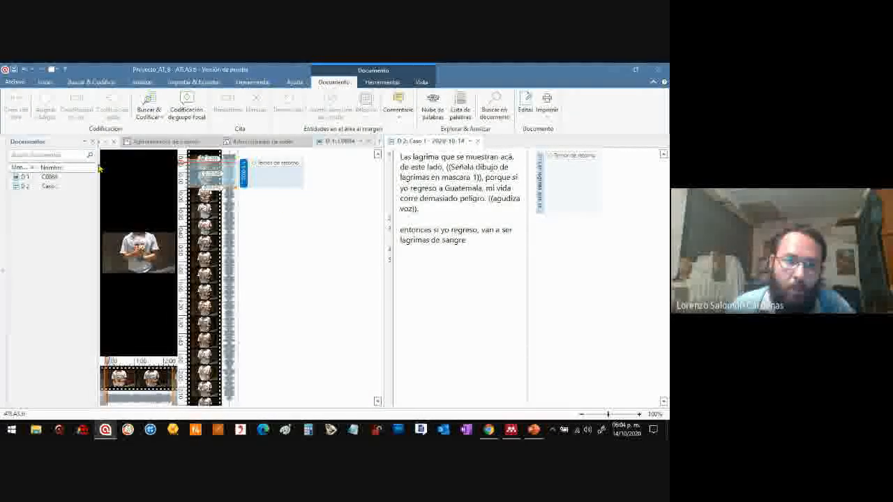
Step: Add the document 2019_01_31_12_20_59_AT from the Doc Ejemplo folder to the project and open it
{"action": "left_click", "coordinate": [170, 142]}
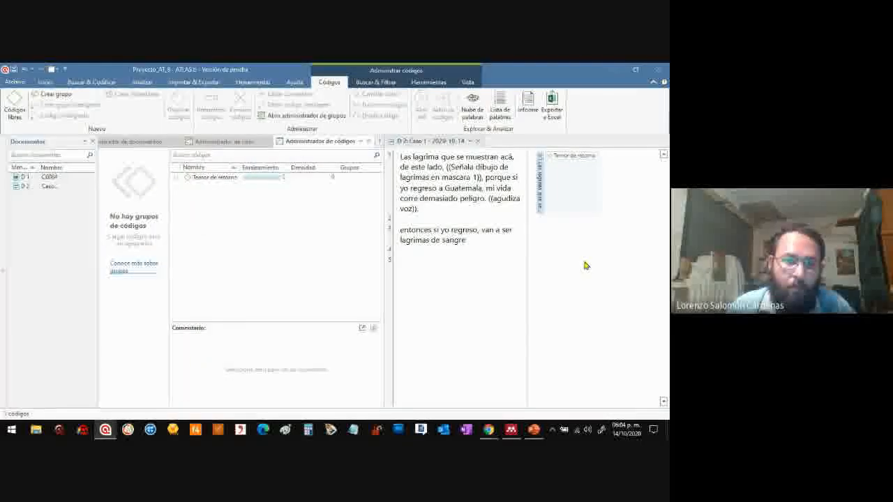
{"action": "left_click", "coordinate": [146, 143]}
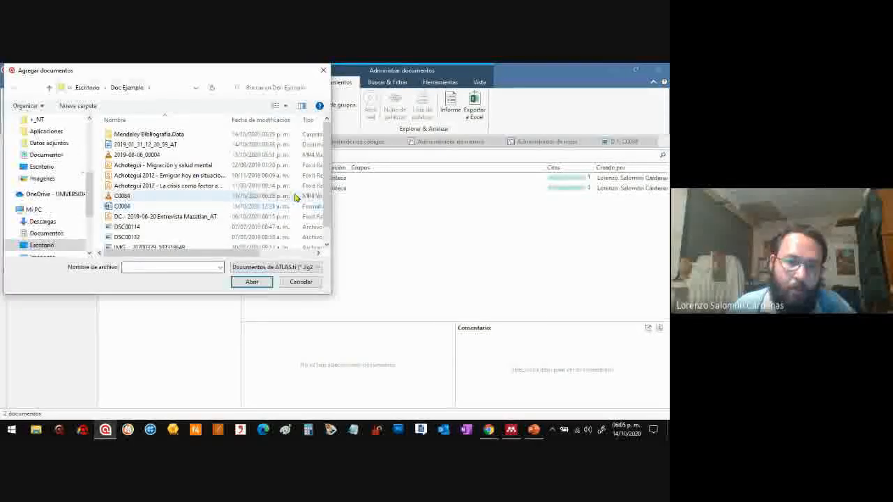
{"action": "left_click", "coordinate": [279, 144]}
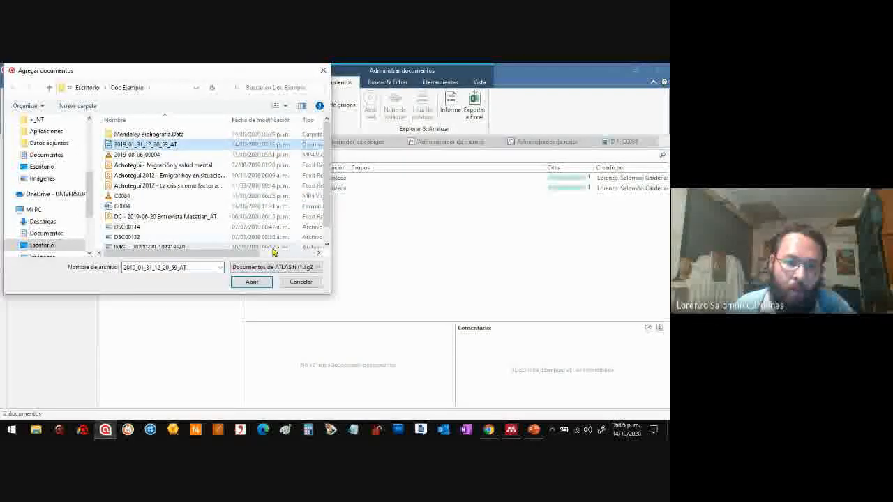
{"action": "left_click", "coordinate": [255, 282]}
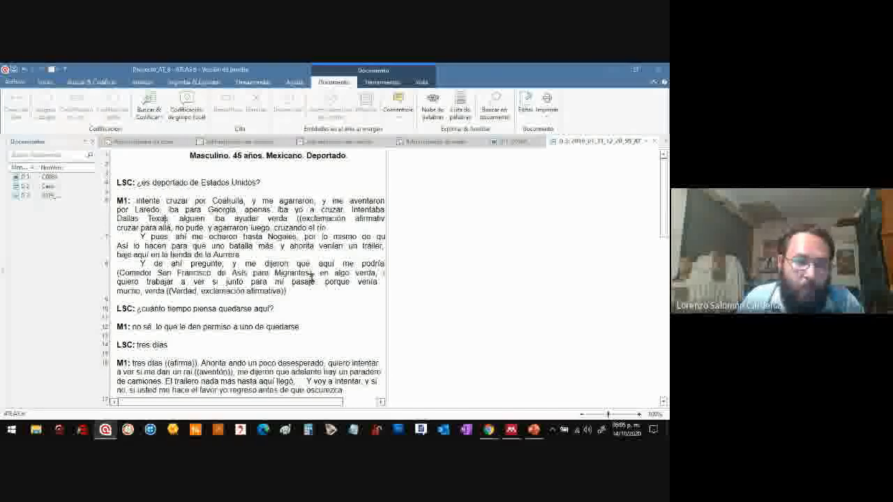
Step: Examine how the speaker labels "LSC:" and "M1:" mark each turn in the newly added transcript
{"action": "left_click_drag", "start_coordinate": [166, 180], "coordinate": [214, 182]}
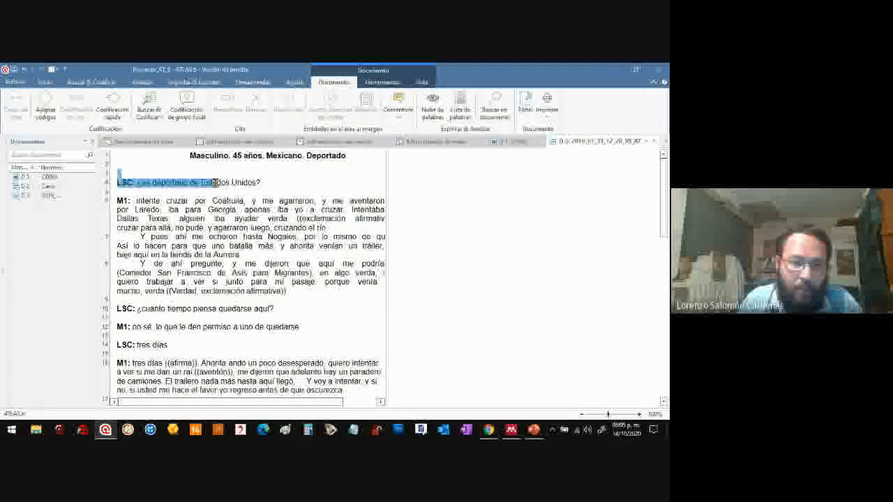
{"action": "left_click", "coordinate": [159, 210]}
{"action": "left_click_drag", "start_coordinate": [119, 200], "coordinate": [132, 203]}
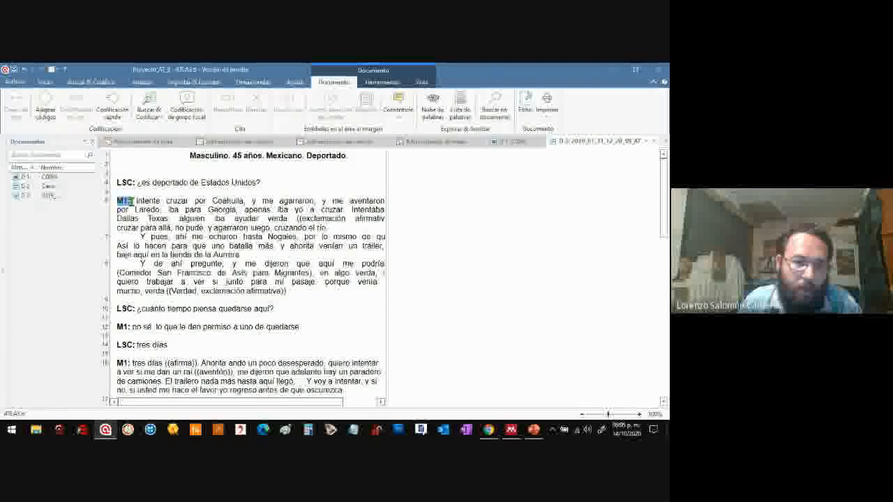
{"action": "left_click", "coordinate": [166, 227]}
{"action": "scroll", "coordinate": [166, 232], "scroll_direction": "down", "scroll_amount": 2}
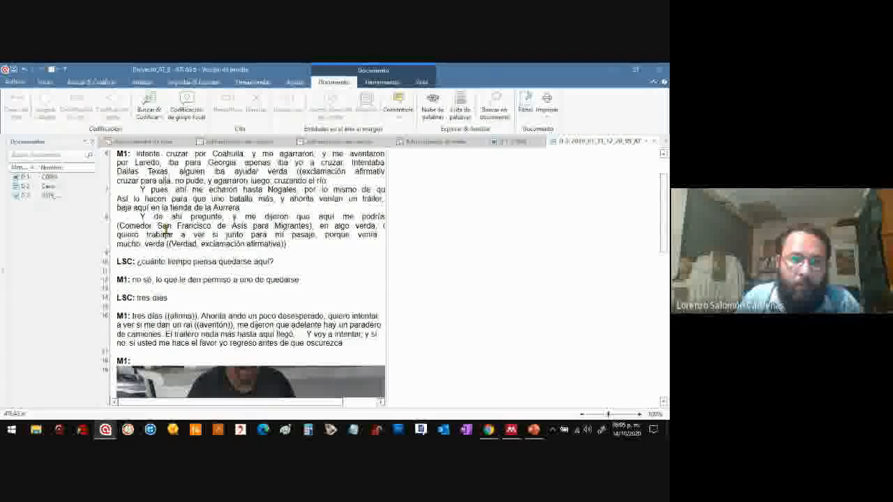
{"action": "scroll", "coordinate": [225, 185], "scroll_direction": "up", "scroll_amount": 2}
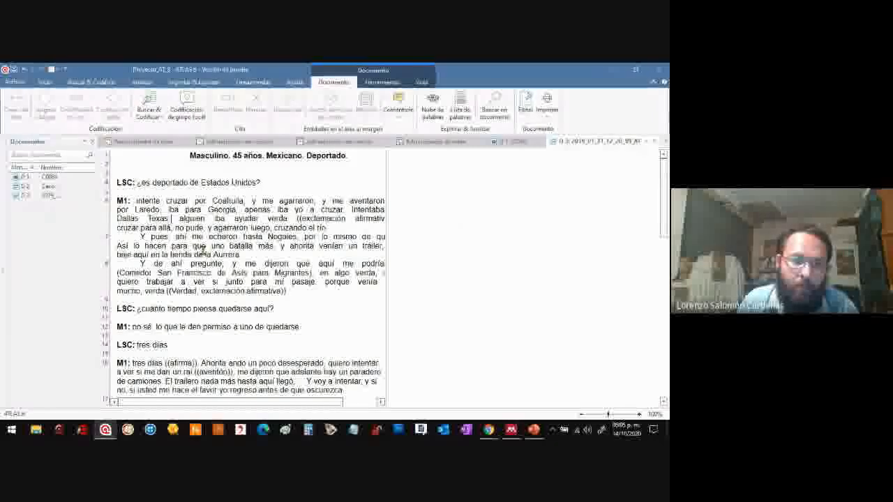
Step: Start focus group coding on the transcript, detecting the participants with Patrón 1
{"action": "left_click", "coordinate": [187, 113]}
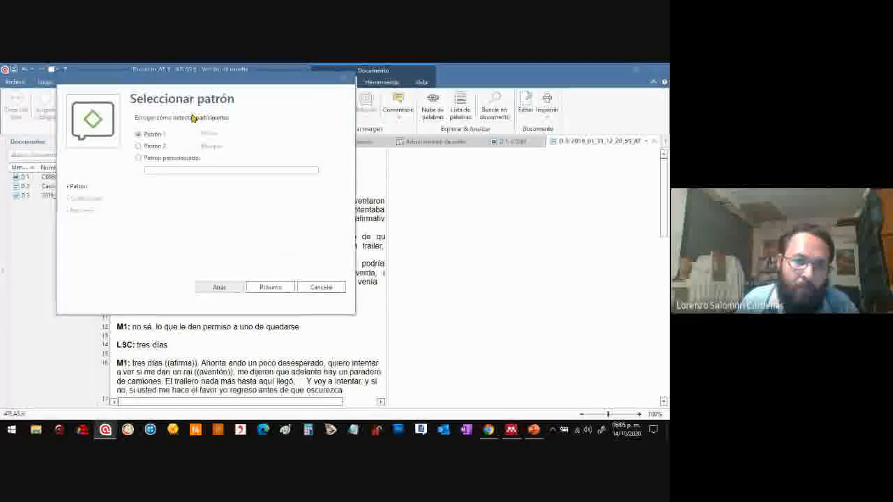
{"action": "left_click_drag", "start_coordinate": [188, 83], "coordinate": [469, 99]}
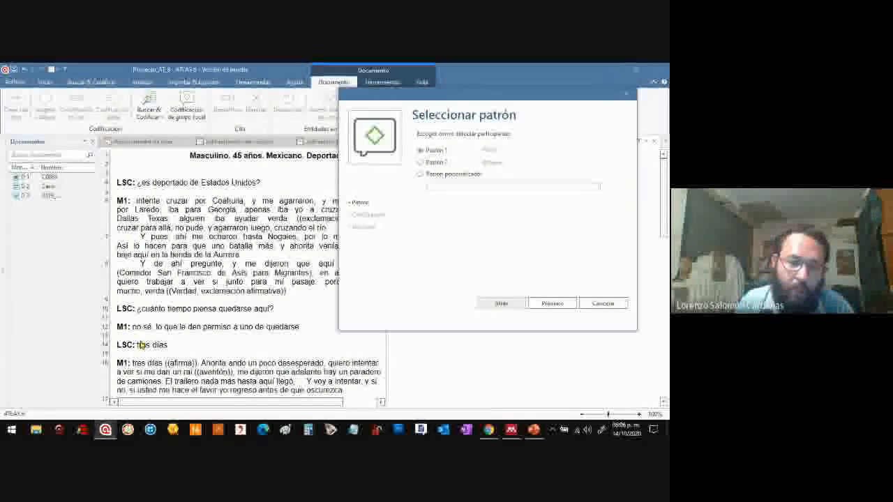
{"action": "left_click", "coordinate": [551, 304]}
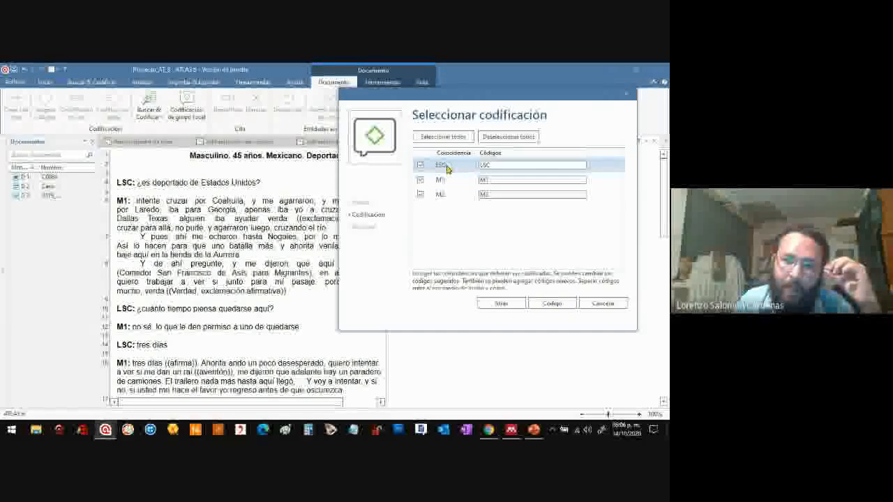
Step: Set the code for LSC to the interviewer's first name, M1 to "Migrante 1" and M2 to "Migrante 2", and run the coding
{"action": "left_click", "coordinate": [497, 165]}
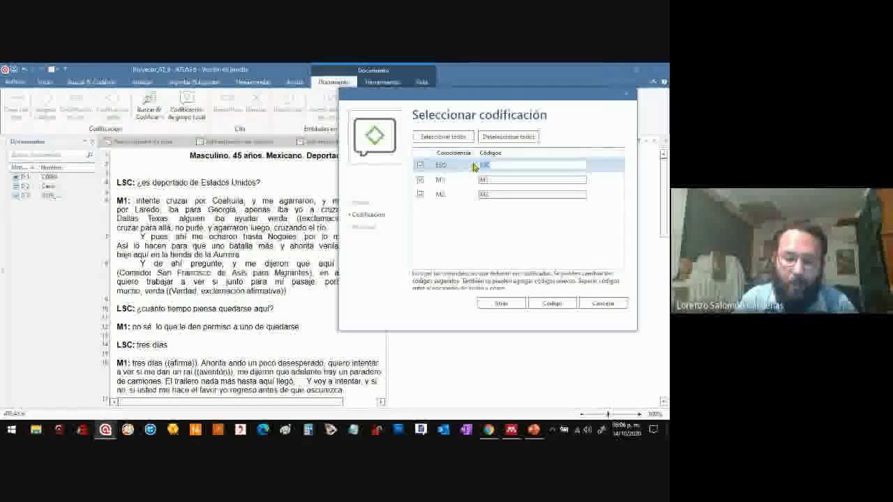
{"action": "type", "text": "Lorenzo"}
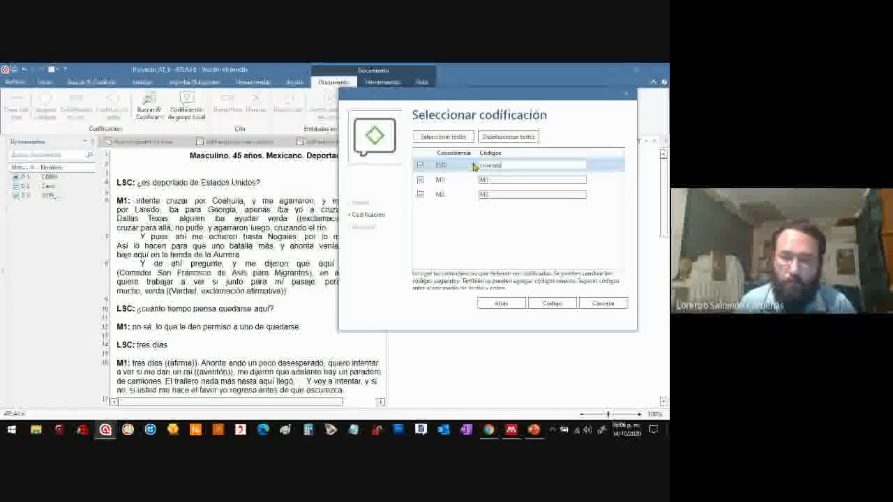
{"action": "left_click", "coordinate": [484, 181]}
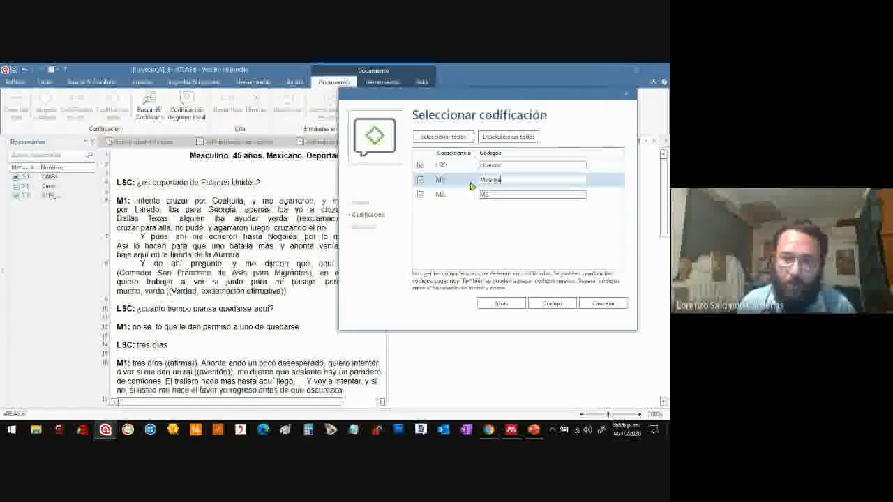
{"action": "key", "text": "BackSpace"}
{"action": "key", "text": "BackSpace"}
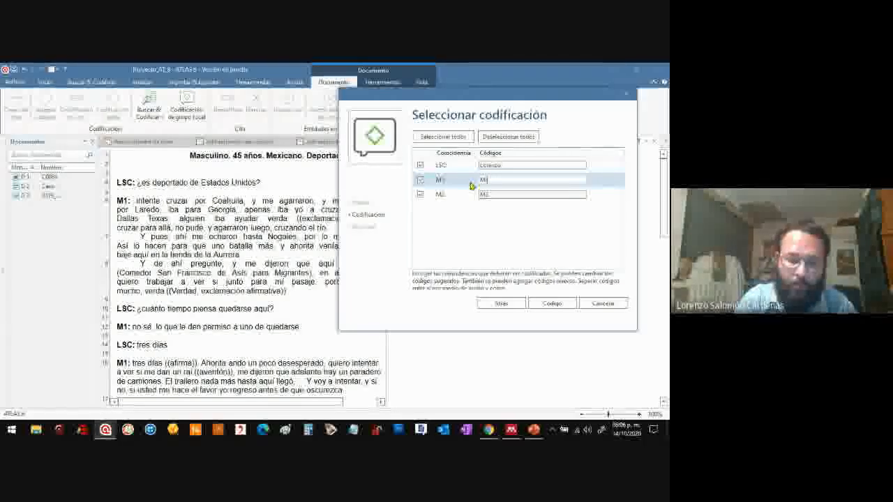
{"action": "type", "text": "e"}
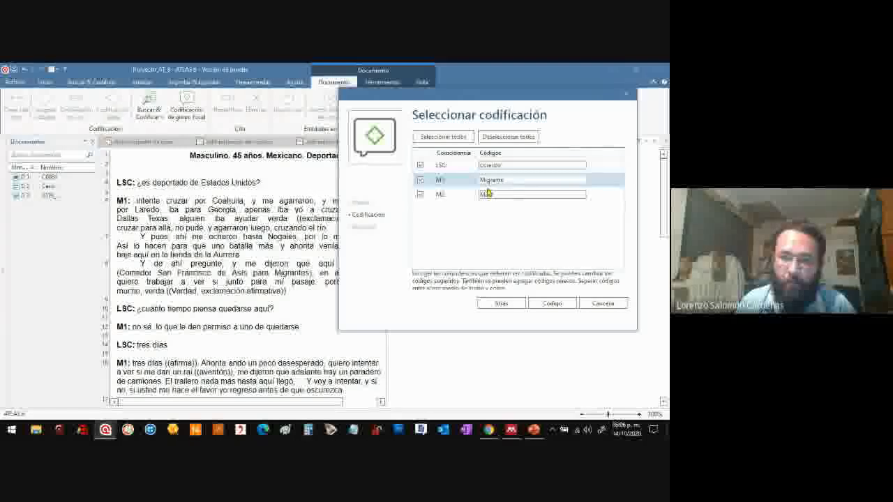
{"action": "left_click", "coordinate": [487, 193]}
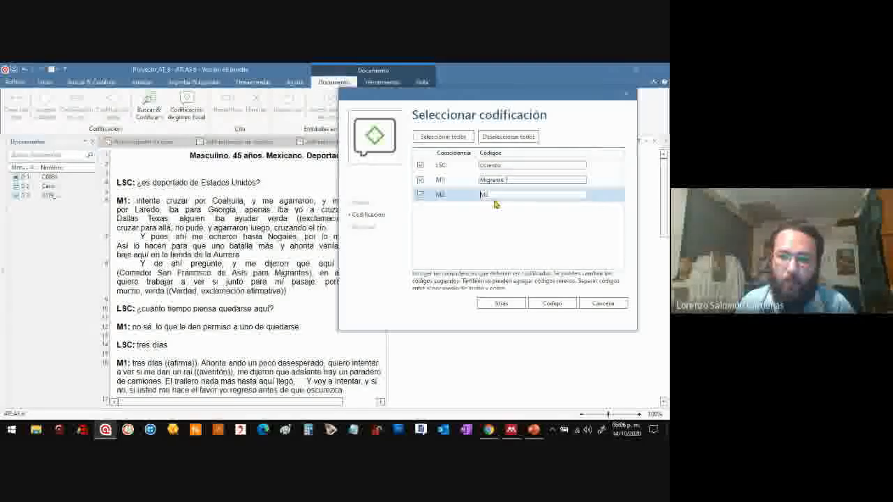
{"action": "left_click_drag", "start_coordinate": [492, 198], "coordinate": [462, 200]}
{"action": "type", "text": "Migrante 1"}
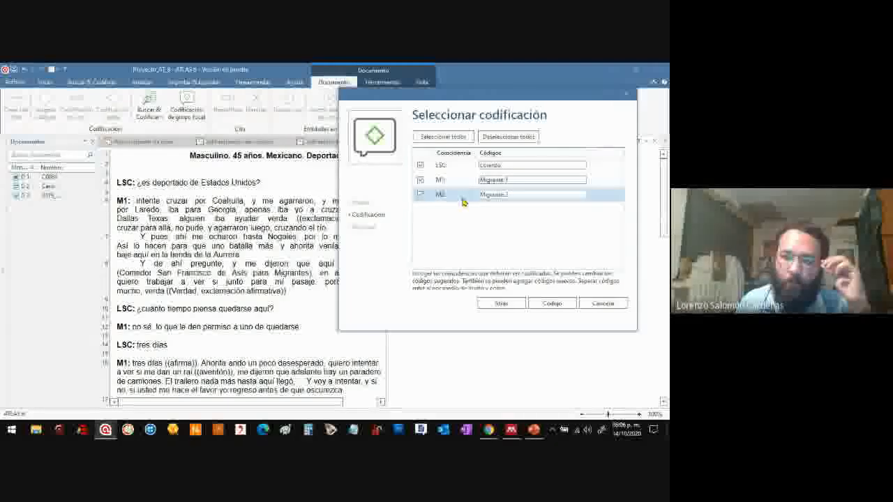
{"action": "left_click", "coordinate": [550, 307]}
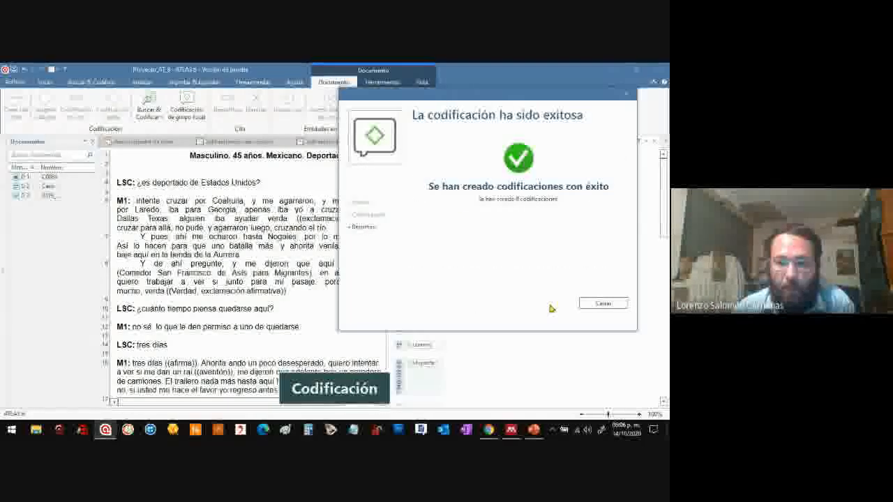
{"action": "left_click", "coordinate": [602, 303]}
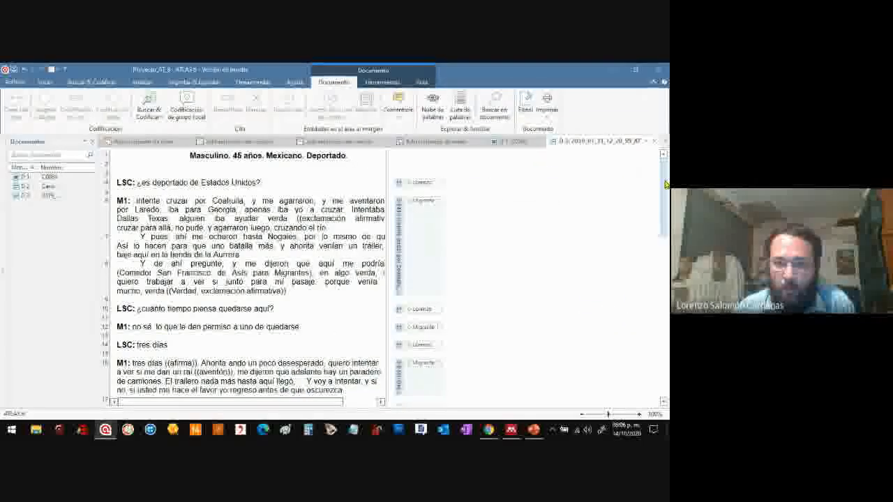
Step: Review the speaker codes in the margin and open the network of the "Migrante 1" code on the first M1 answer
{"action": "scroll", "coordinate": [666, 185], "scroll_direction": "down", "scroll_amount": 2}
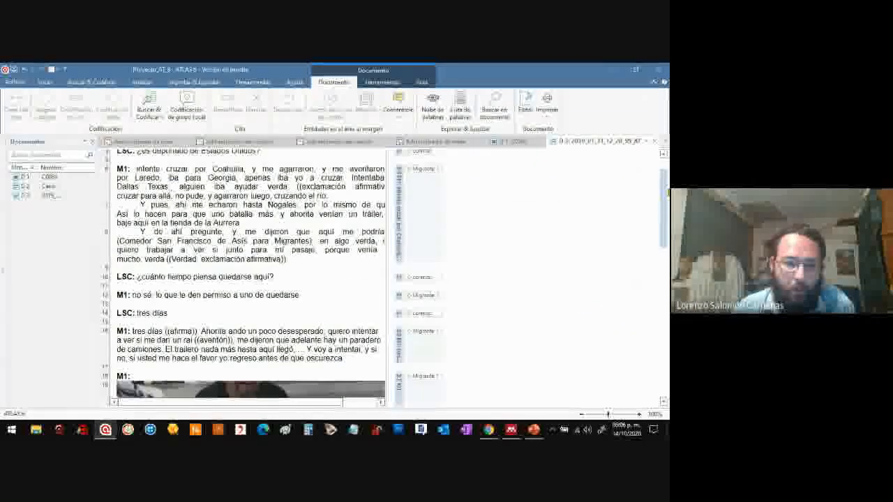
{"action": "scroll", "coordinate": [667, 185], "scroll_direction": "up", "scroll_amount": 2}
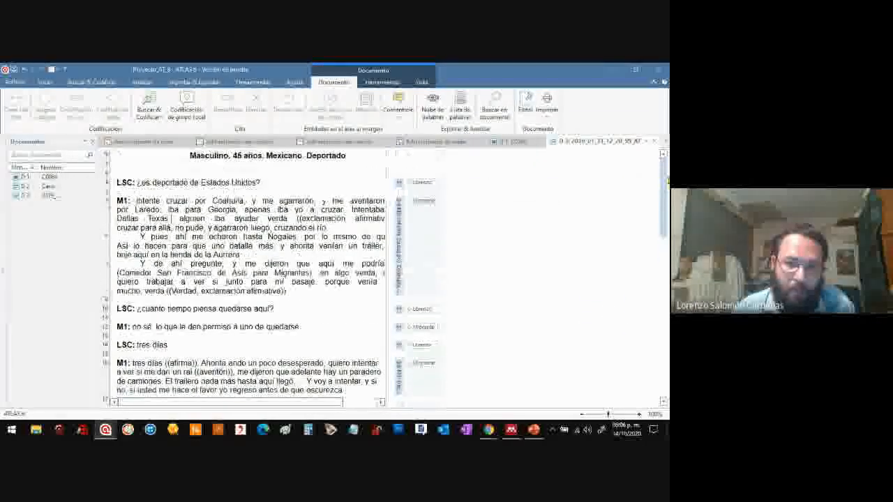
{"action": "left_click", "coordinate": [421, 202]}
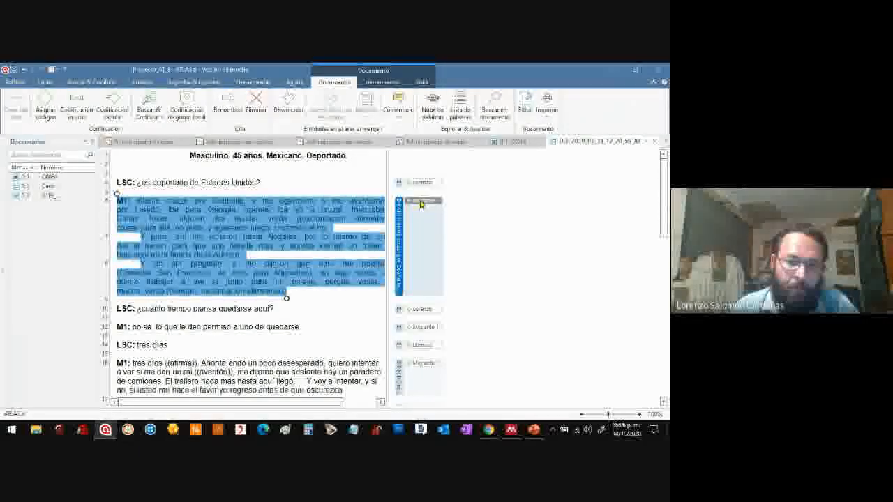
{"action": "right_click", "coordinate": [421, 203]}
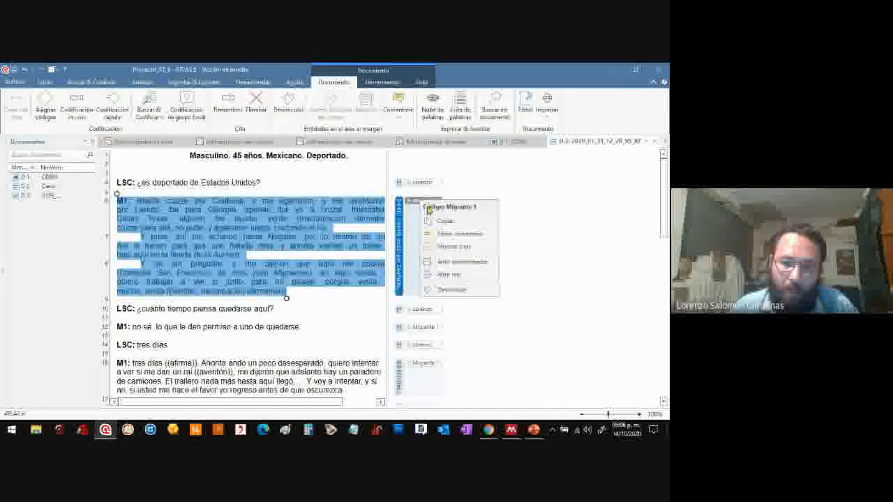
{"action": "left_click", "coordinate": [458, 273]}
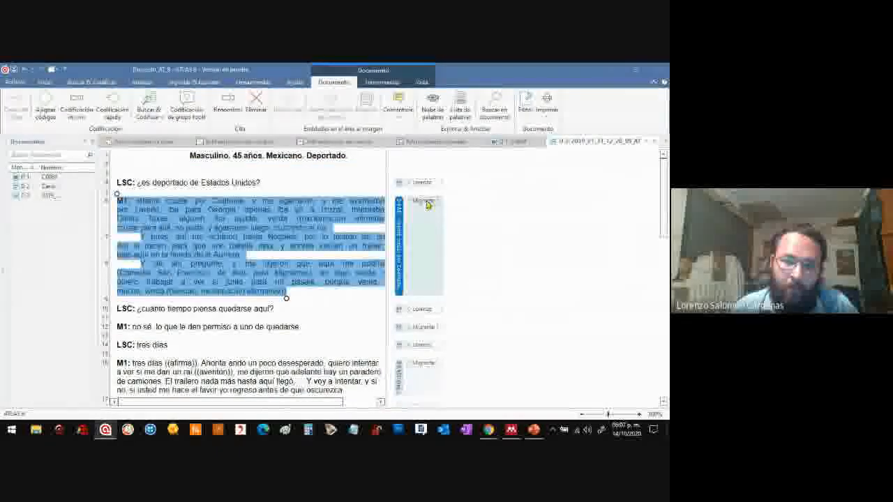
Step: List the quotations linked to the code "Migrante 1" from the code manager, dock the list in the main window, and close it
{"action": "left_click", "coordinate": [248, 143]}
{"action": "left_click", "coordinate": [285, 188]}
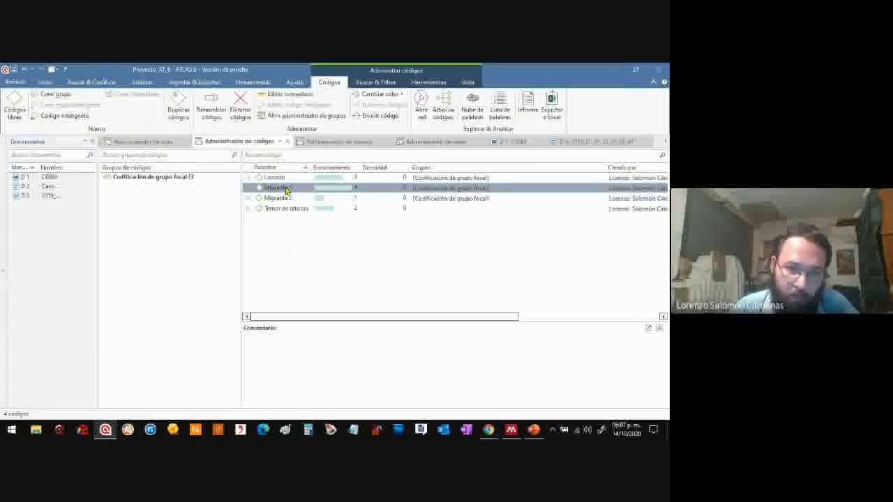
{"action": "double_click", "coordinate": [285, 188]}
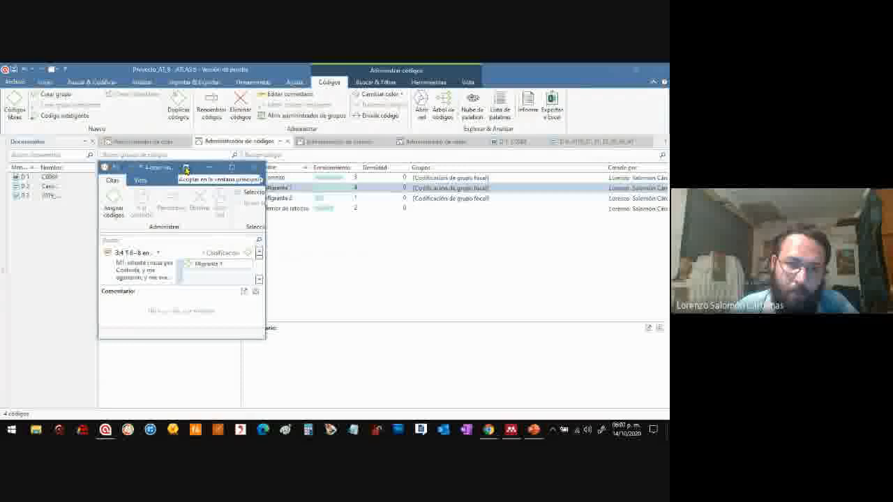
{"action": "left_click", "coordinate": [254, 167]}
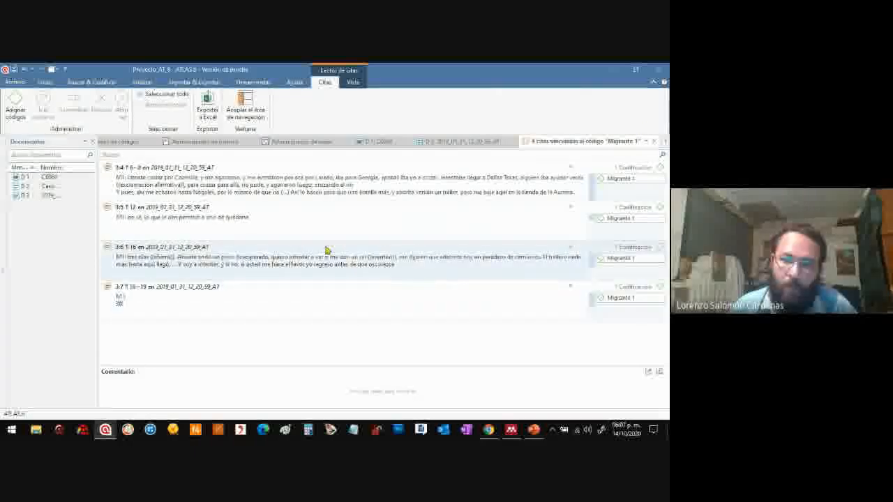
{"action": "left_click", "coordinate": [656, 142]}
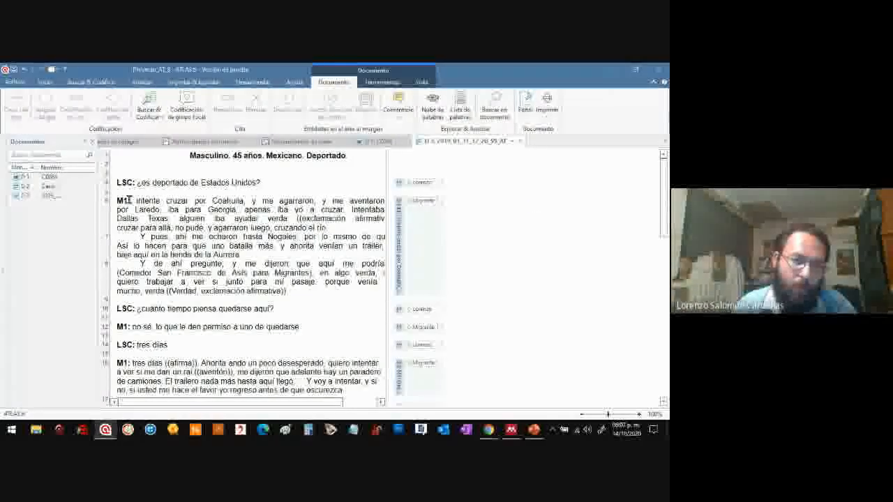
Step: Highlight the first "M1:" label and the whole quotation coded as "Migrante 1" beneath it
{"action": "left_click_drag", "start_coordinate": [129, 201], "coordinate": [117, 200]}
{"action": "left_click", "coordinate": [179, 219]}
{"action": "left_click", "coordinate": [431, 259]}
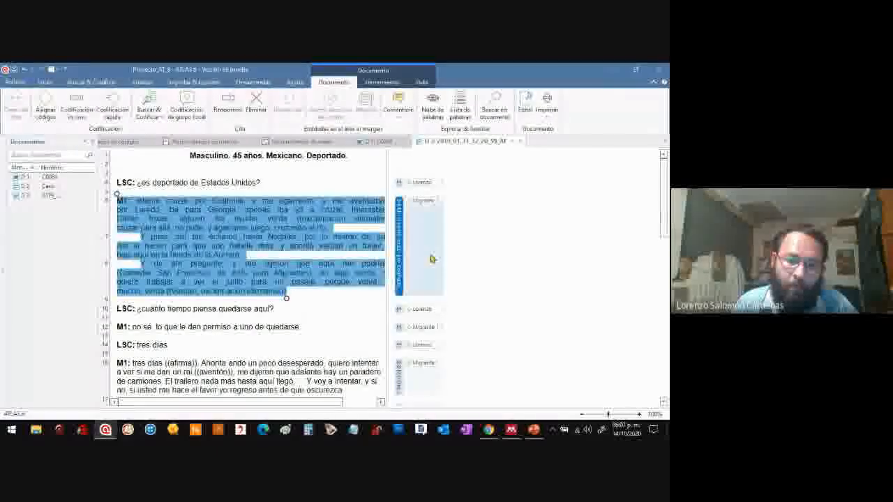
{"action": "left_click", "coordinate": [525, 269]}
{"action": "left_click", "coordinate": [424, 234]}
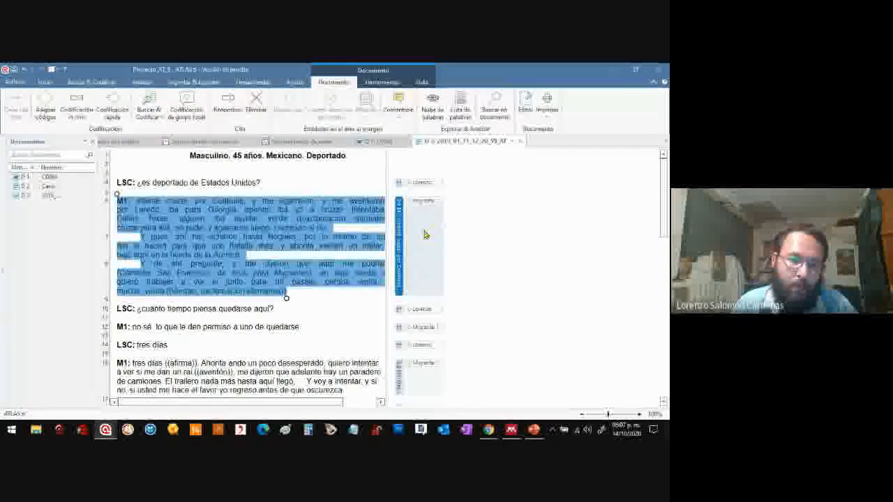